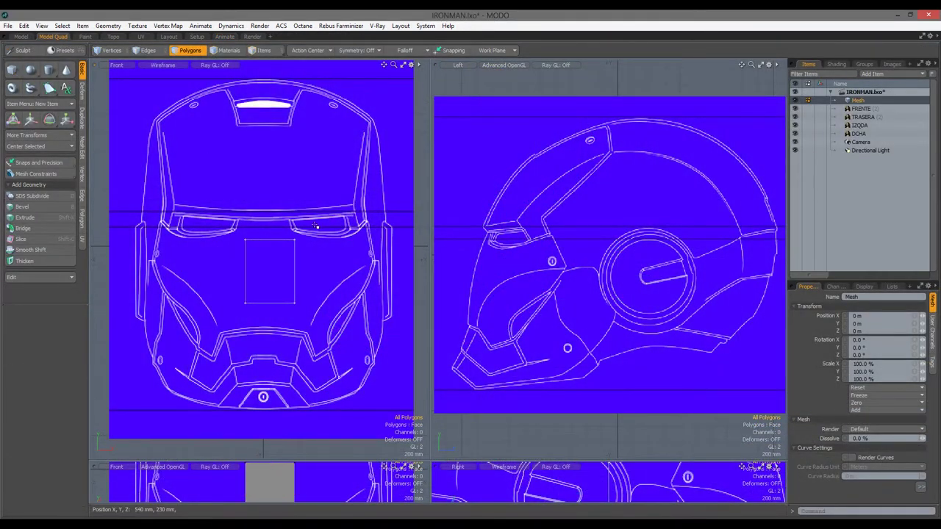
Subdivide the plane into four quads and move it up between the eyes to meet the brow line
{"action": "key", "text": "shift+d"}
{"action": "left_click", "coordinate": [588, 252]}
{"action": "key", "text": "y"}
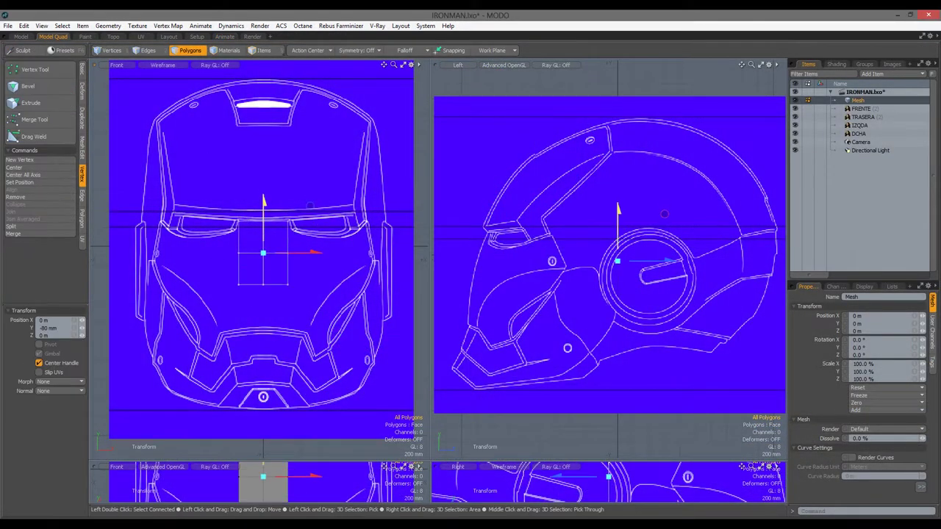
Remove the horizontal middle edges of the subdivided plane, keeping its vertical centre edge
{"action": "scroll", "coordinate": [310, 206], "scroll_direction": "up", "scroll_amount": 5}
{"action": "key", "text": "2"}
{"action": "scroll", "coordinate": [254, 277], "scroll_direction": "down", "scroll_amount": 2}
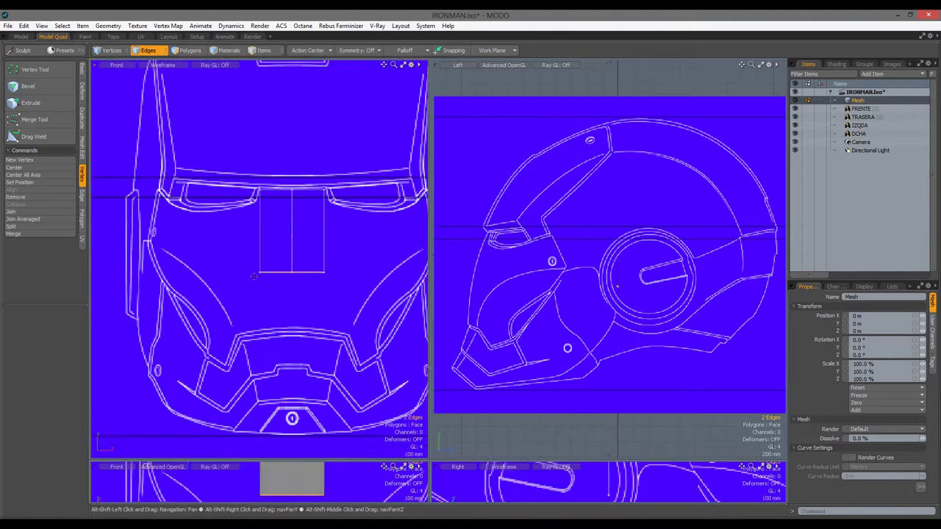
With X symmetry on, move the plane's corner vertices to match the inner eye corners and the upper mouth line
{"action": "scroll", "coordinate": [253, 276], "scroll_direction": "down", "scroll_amount": 2}
{"action": "key", "text": "1"}
{"action": "key", "text": "y"}
{"action": "left_click_drag", "start_coordinate": [272, 254], "coordinate": [345, 316]}
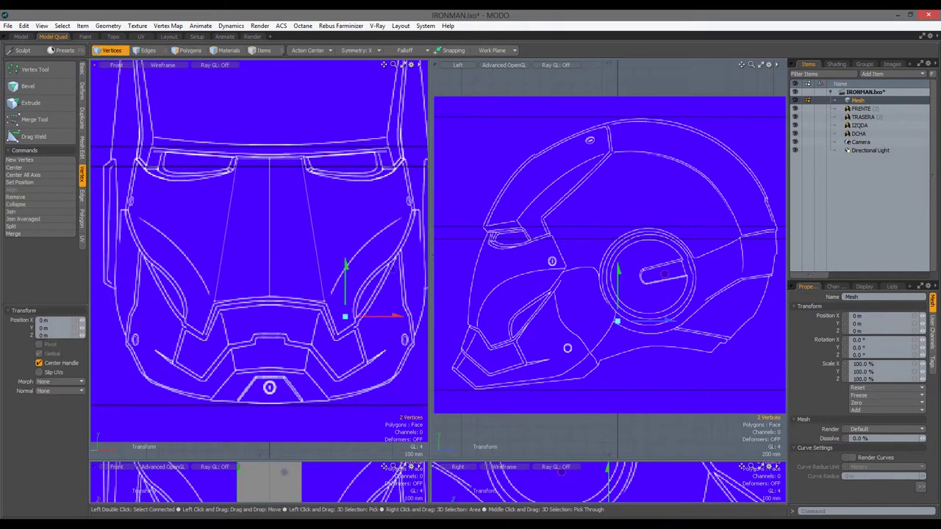
Move the whole patch about -1.675 m along Z to the front of the helmet profile in the side view
{"action": "key", "text": "space"}
{"action": "key", "text": "y"}
{"action": "scroll", "coordinate": [609, 255], "scroll_direction": "up", "scroll_amount": 4}
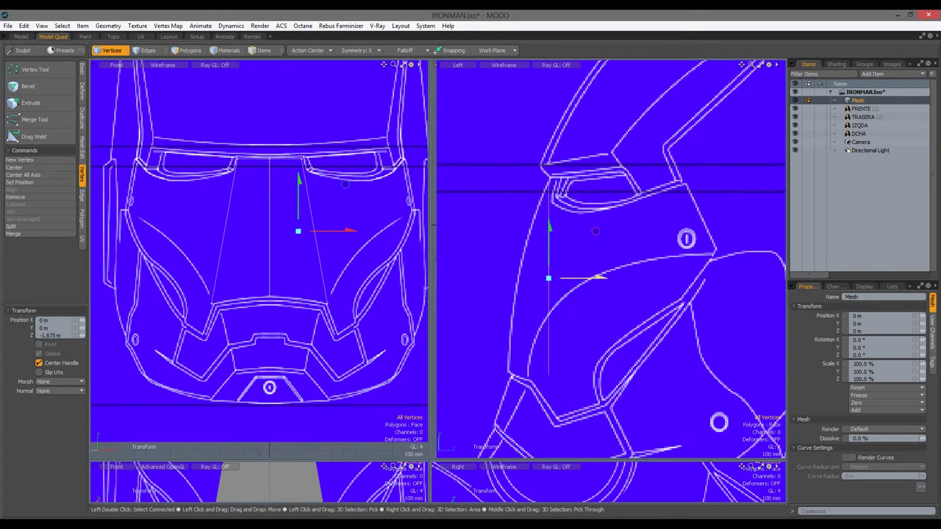
Move the bottom vertices onto the side profile, and add a horizontal edge loop across the middle that follows the profile's curve
{"action": "left_click_drag", "start_coordinate": [501, 373], "coordinate": [514, 286]}
{"action": "key", "text": "space"}
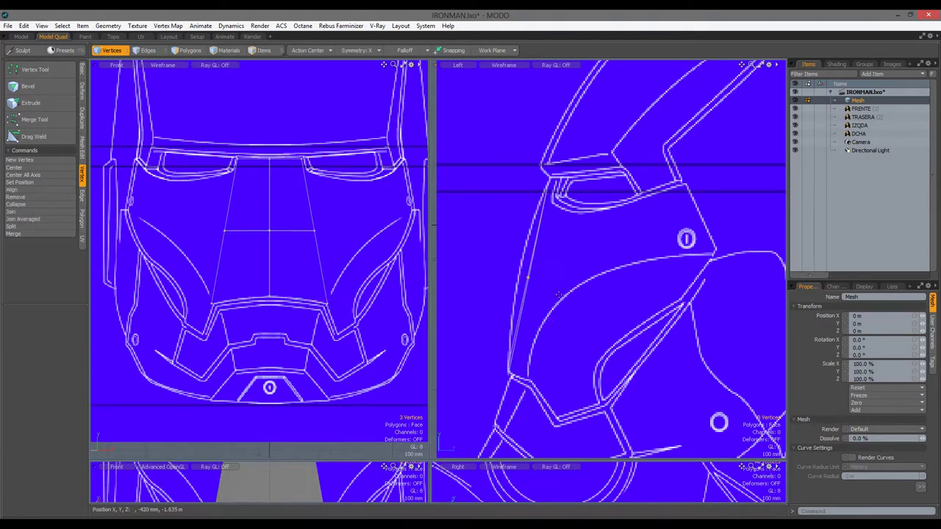
{"action": "key", "text": "w"}
{"action": "key", "text": "space"}
Edge Extend the patch's outer side edges by 770 mm in X and -90 mm in Y toward the helmet's side
{"action": "middle_click_drag", "start_coordinate": [355, 227], "coordinate": [296, 261]}
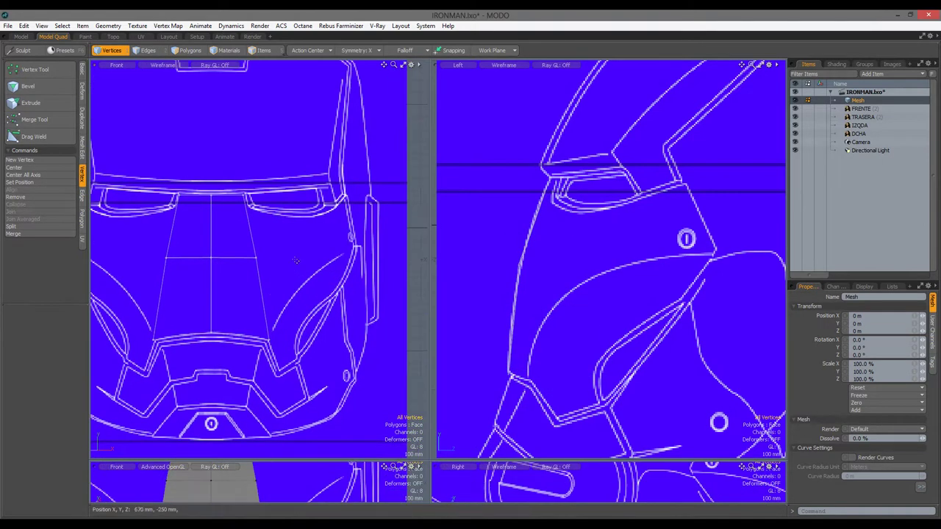
{"action": "key", "text": "w"}
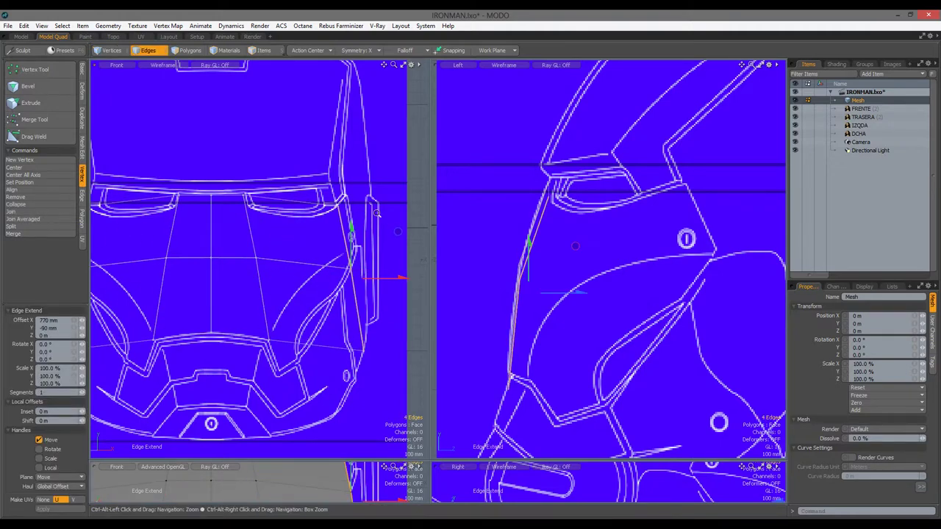
Fit the extended outer vertices to the rear edge of the cheek plate in the front and side views
{"action": "scroll", "coordinate": [367, 198], "scroll_direction": "up", "scroll_amount": 3}
{"action": "key", "text": "1"}
{"action": "left_click_drag", "start_coordinate": [402, 165], "coordinate": [413, 224]}
{"action": "key", "text": "ctrl+z"}
{"action": "left_click_drag", "start_coordinate": [540, 169], "coordinate": [698, 222]}
{"action": "key", "text": "ctrl+z"}
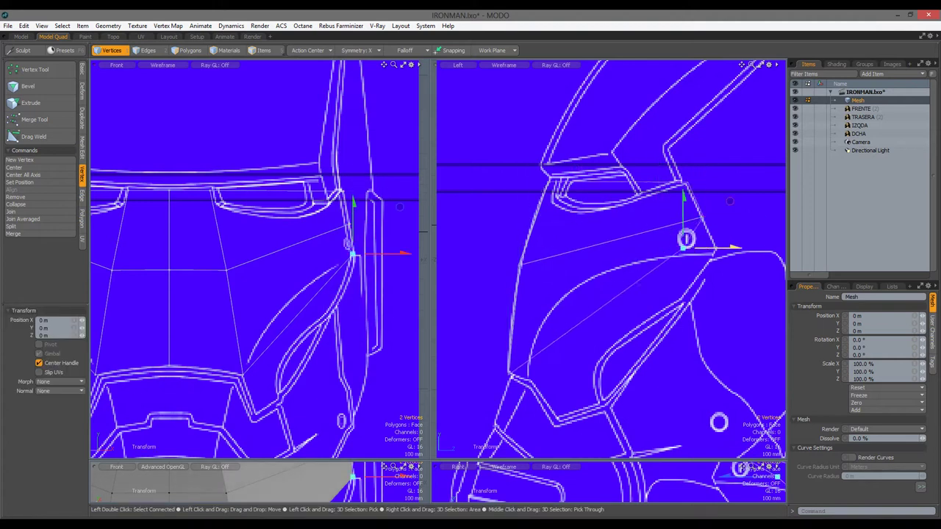
{"action": "key", "text": "space"}
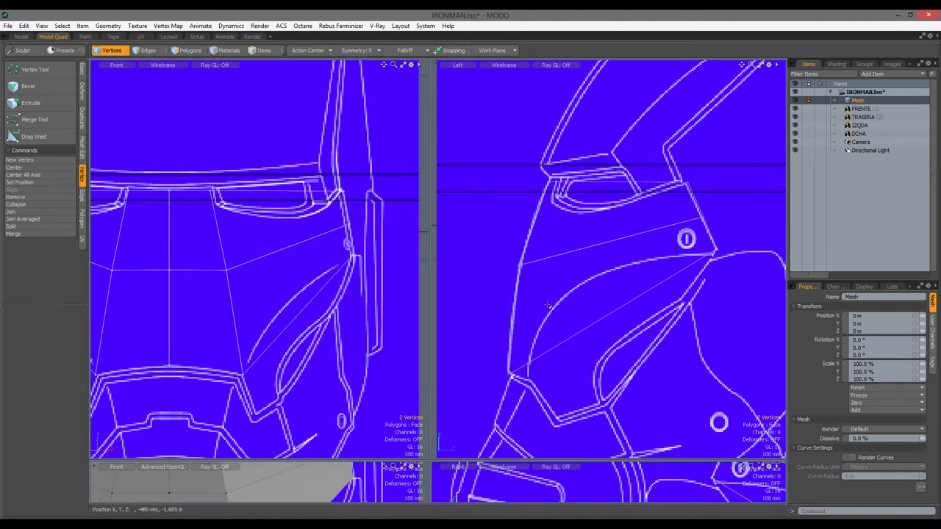
Move the lower and middle vertex pairs beside the nose panel back along Z, the middle pair by 115 mm
{"action": "key", "text": "1"}
{"action": "key", "text": "w"}
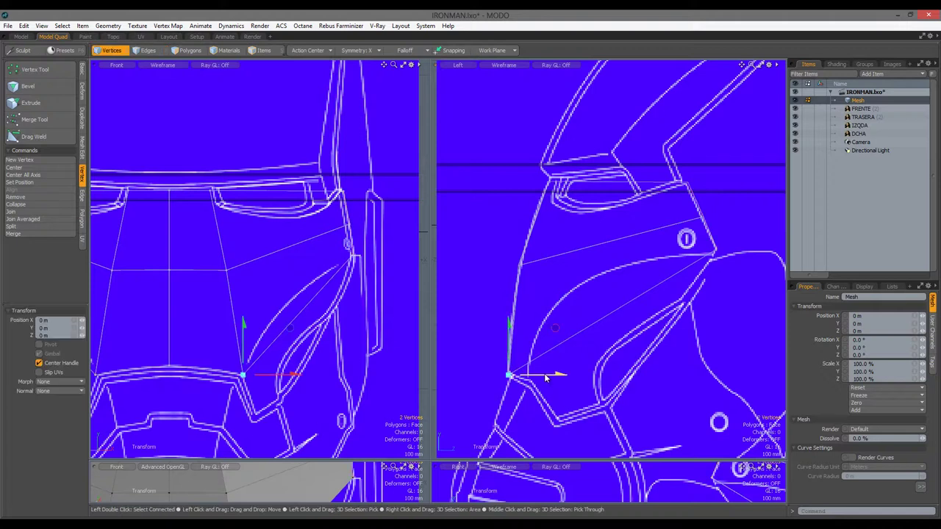
{"action": "key", "text": "Right"}
{"action": "key", "text": "Right"}
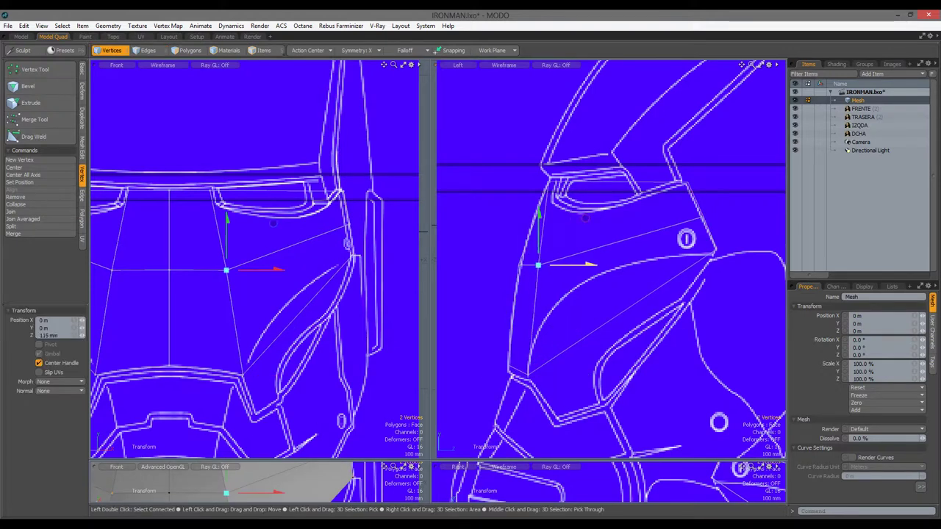
{"action": "key", "text": "space"}
Add one Free-mode loop slice through the cheek polygons between the nose panel and the outer edge
{"action": "key", "text": "2"}
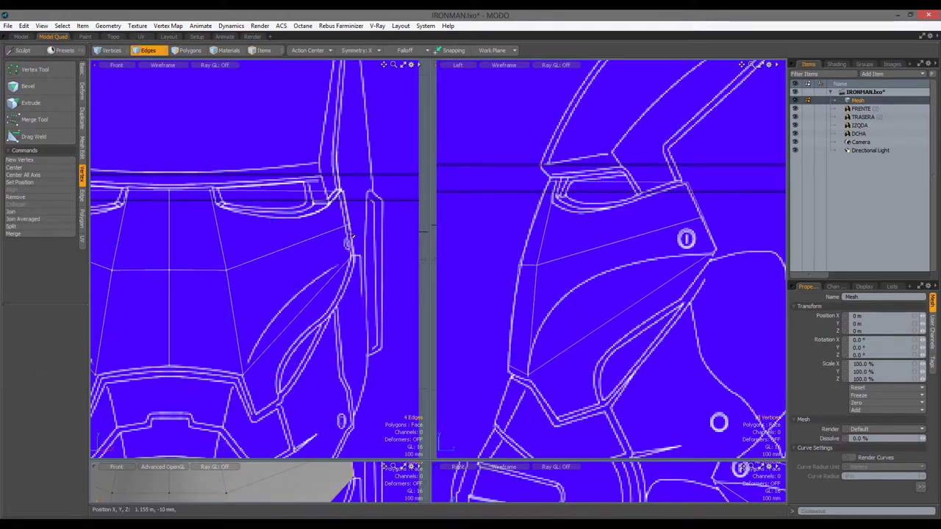
{"action": "key", "text": "alt+c"}
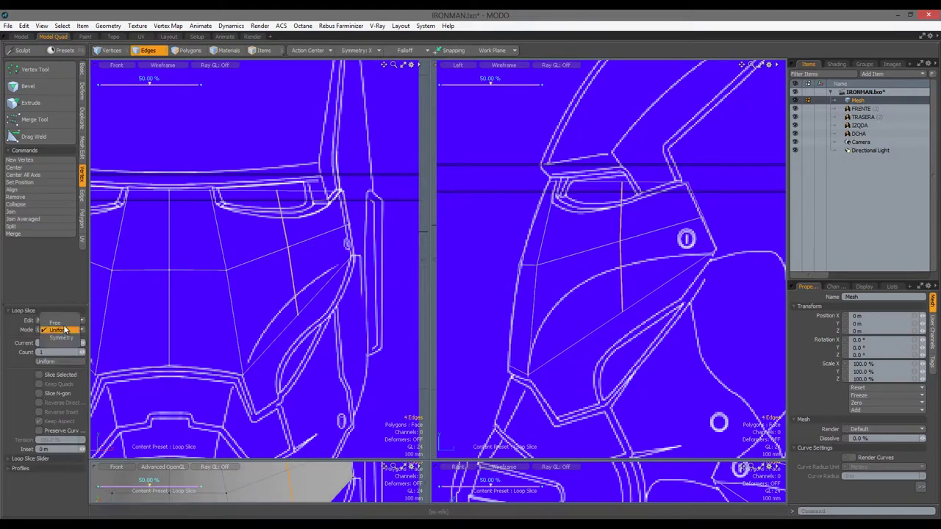
{"action": "key", "text": "space"}
Move the new loop's vertices to follow the lower eye outline and the upper cheek curve in both views
{"action": "key", "text": "1"}
{"action": "key", "text": "w"}
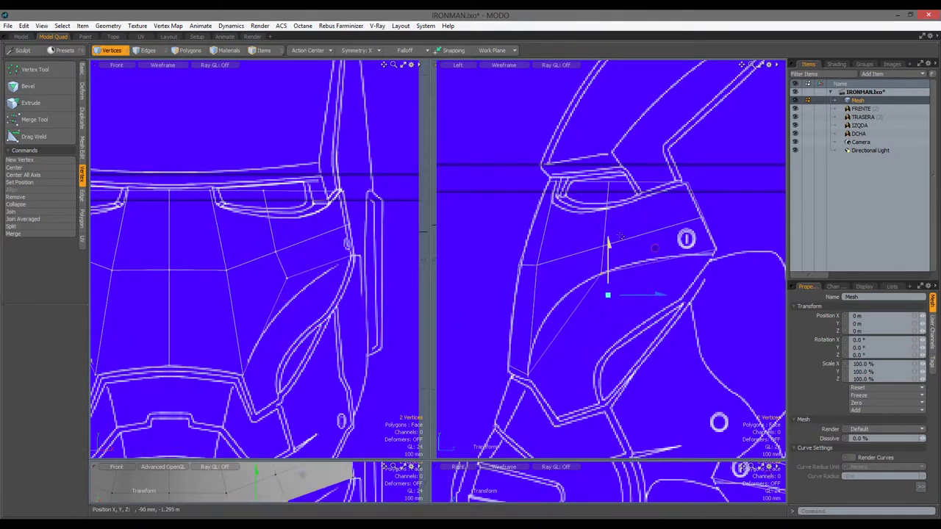
{"action": "left_click_drag", "start_coordinate": [291, 242], "coordinate": [345, 217]}
{"action": "key", "text": "space"}
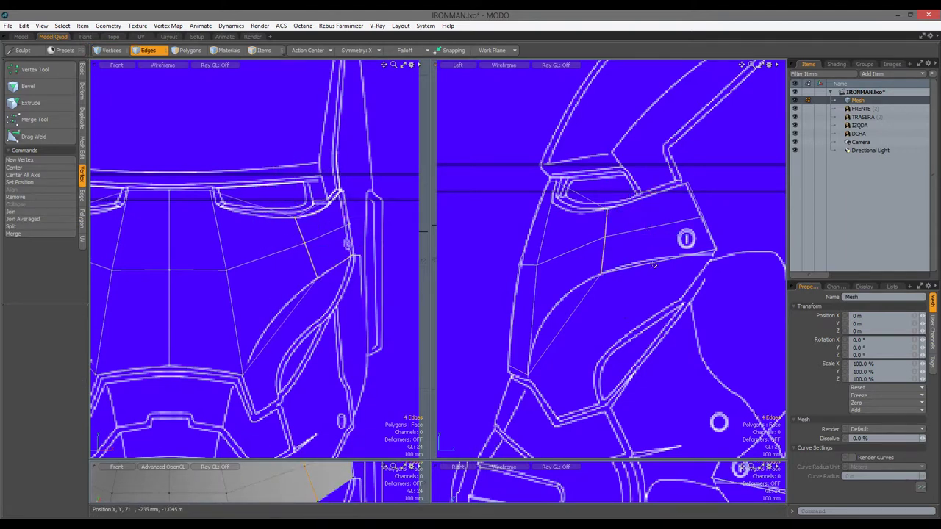
Add a loop slice near the outer edge of the cheek and fit its vertices, moving the middle pair 25 mm in X
{"action": "key", "text": "w"}
{"action": "key", "text": "1"}
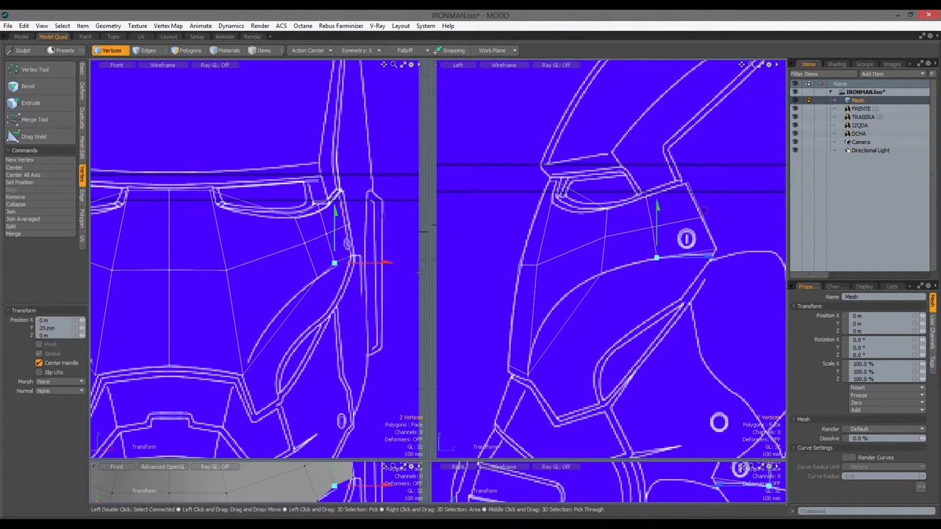
{"action": "left_click_drag", "start_coordinate": [339, 262], "coordinate": [329, 234]}
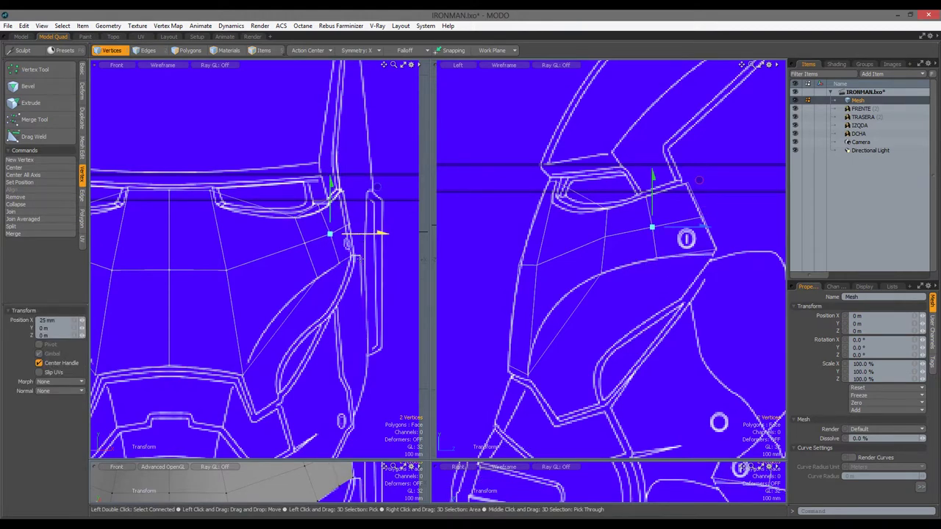
{"action": "key", "text": "space"}
Add a Free-mode loop slice at 65.5% in the polygons between the nose panel and the cheek loop
{"action": "left_click", "coordinate": [313, 239]}
{"action": "scroll", "coordinate": [313, 239], "scroll_direction": "up", "scroll_amount": 1}
{"action": "key", "text": "alt+c"}
{"action": "left_click", "coordinate": [264, 245]}
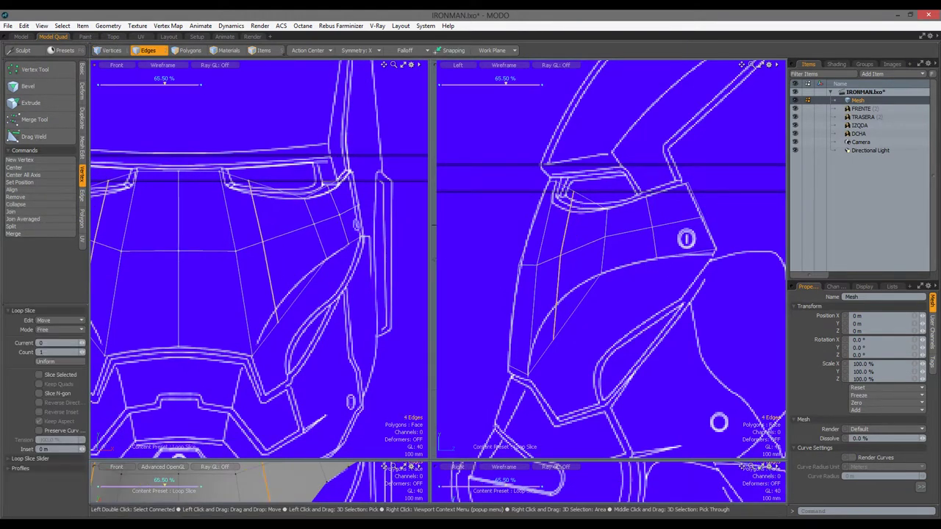
Reposition the inner cheek loop's vertices along the lower eye outline and the cheek curve in both views
{"action": "key", "text": "1"}
{"action": "key", "text": "w"}
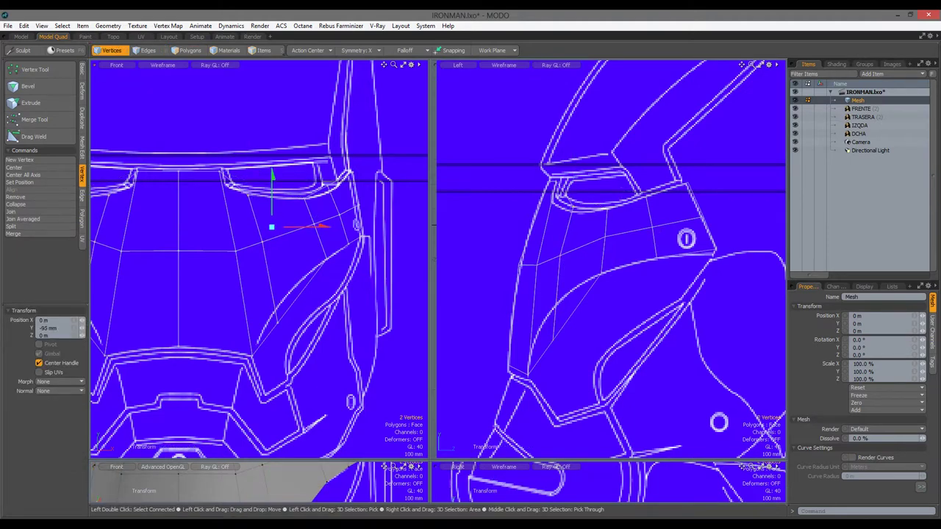
{"action": "left_click", "coordinate": [302, 341]}
{"action": "left_click", "coordinate": [274, 312]}
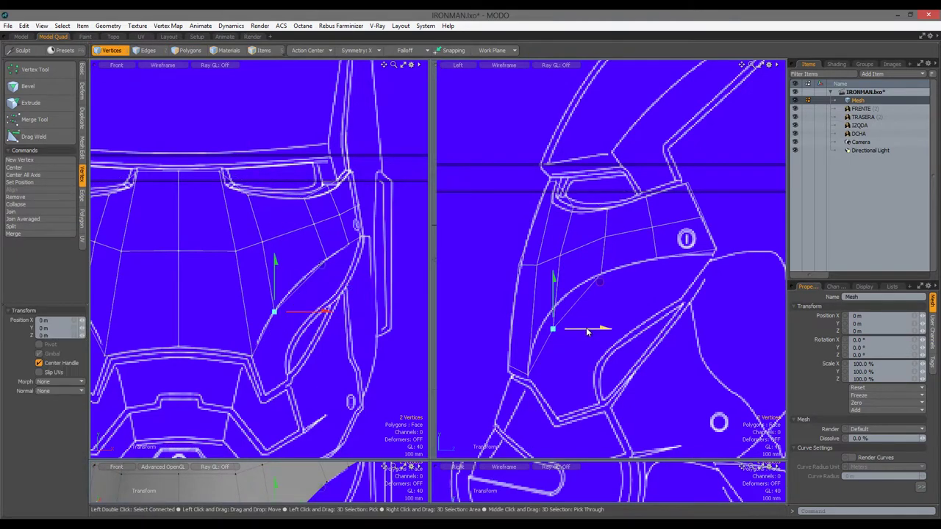
{"action": "left_click_drag", "start_coordinate": [570, 221], "coordinate": [567, 208]}
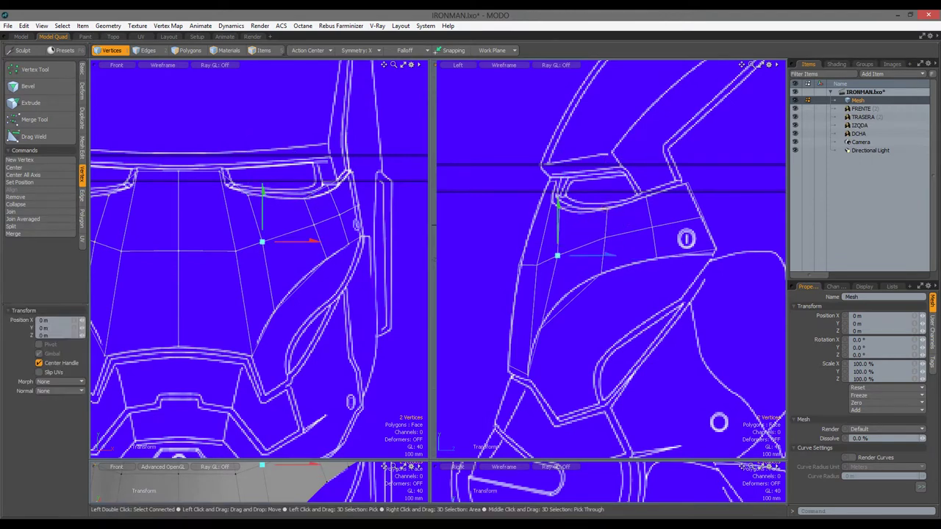
{"action": "key", "text": "space"}
Add another loop slice at 66% between the inner cheek loop and the next loop outward
{"action": "key", "text": "space"}
{"action": "key", "text": "alt+c"}
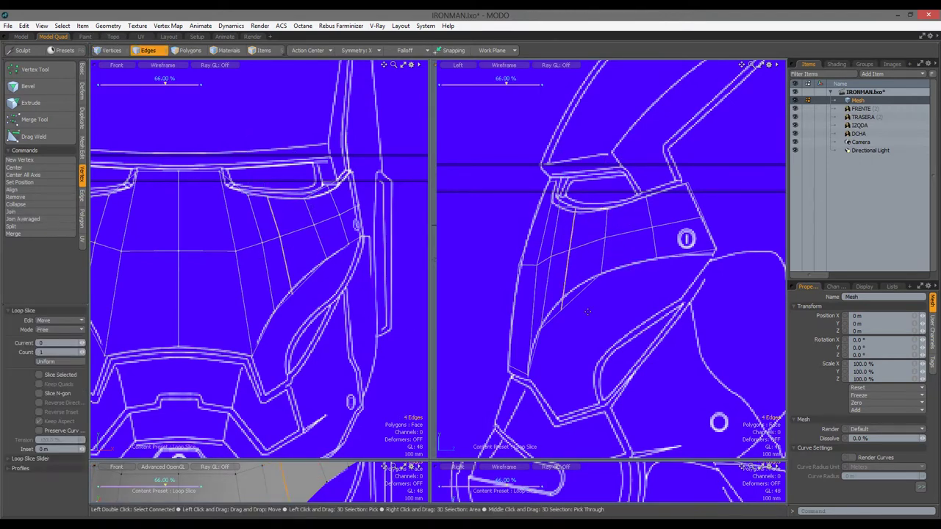
{"action": "key", "text": "space"}
Adjust the newest loop's vertices to the cheek curve and the eye's lower outline
{"action": "key", "text": "1"}
{"action": "key", "text": "w"}
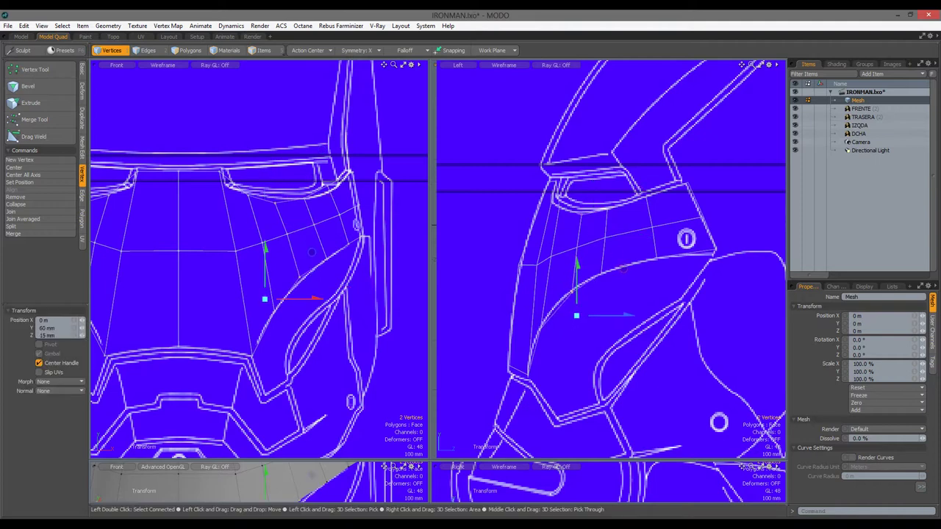
{"action": "key", "text": "ctrl+z"}
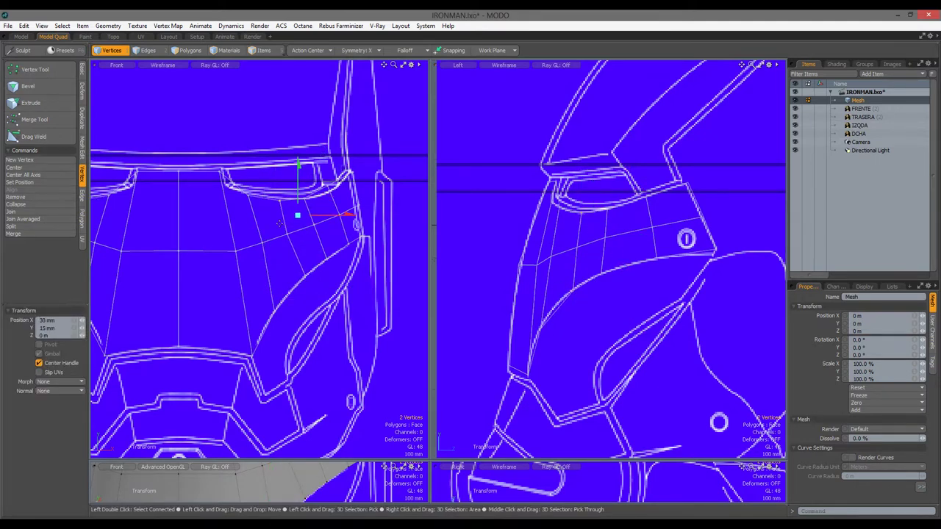
Slice horizontally across the nose bridge between the inner eye corners with symmetry off
{"action": "key", "text": "shift+c"}
{"action": "left_click_drag", "start_coordinate": [239, 185], "coordinate": [329, 236], "text": "alt+shift"}
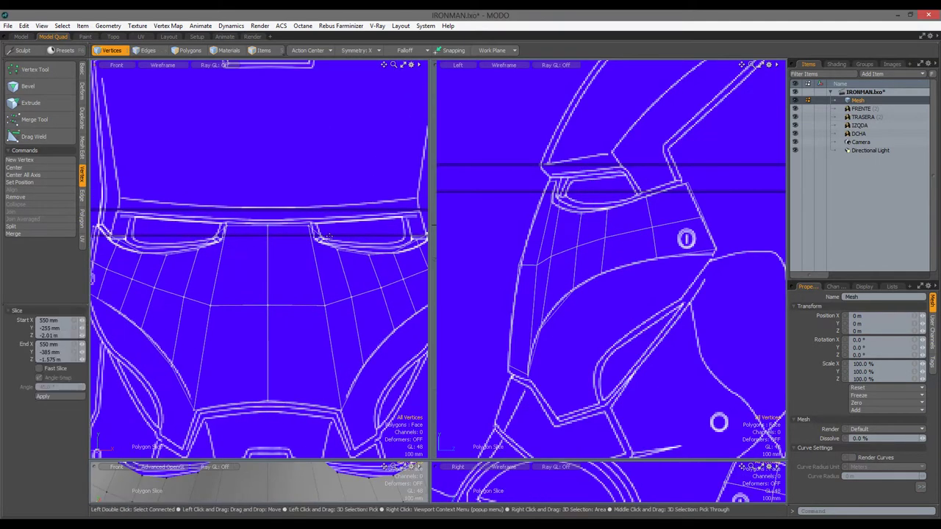
{"action": "left_click", "coordinate": [326, 236]}
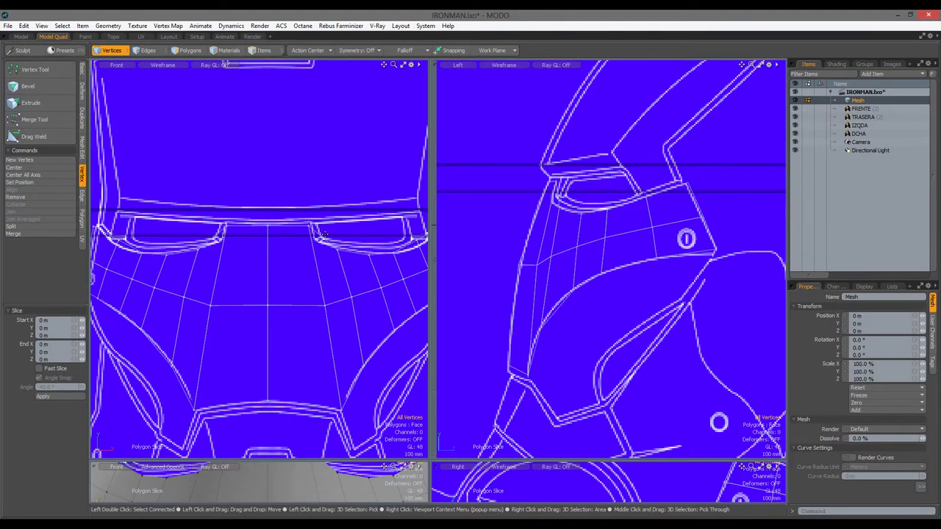
{"action": "key", "text": "3"}
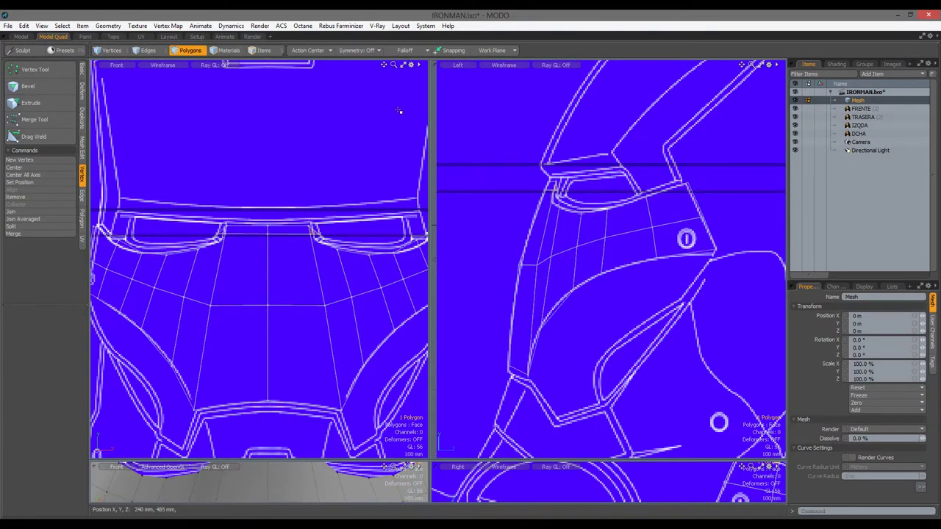
{"action": "key", "text": "2"}
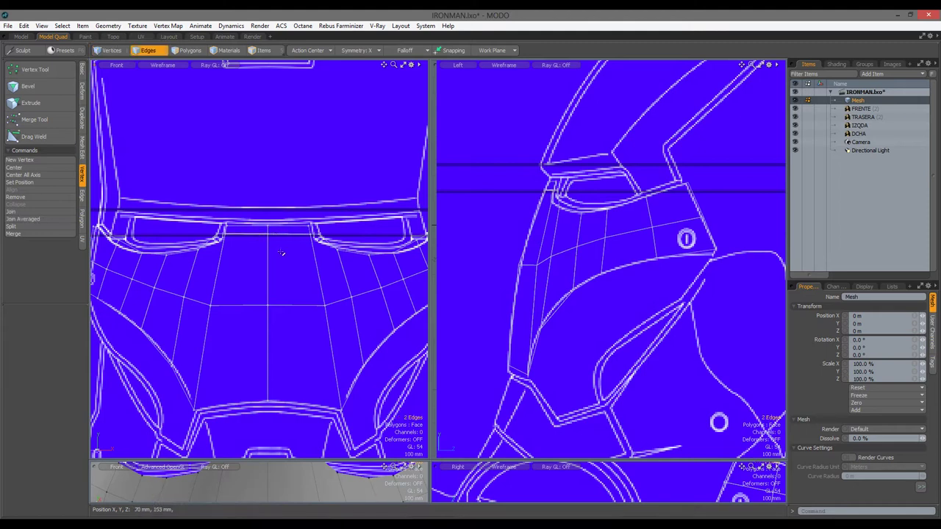
Scale the nose-bridge slice edges to 105.5% in X and move them -20 mm in Z
{"action": "key", "text": "y"}
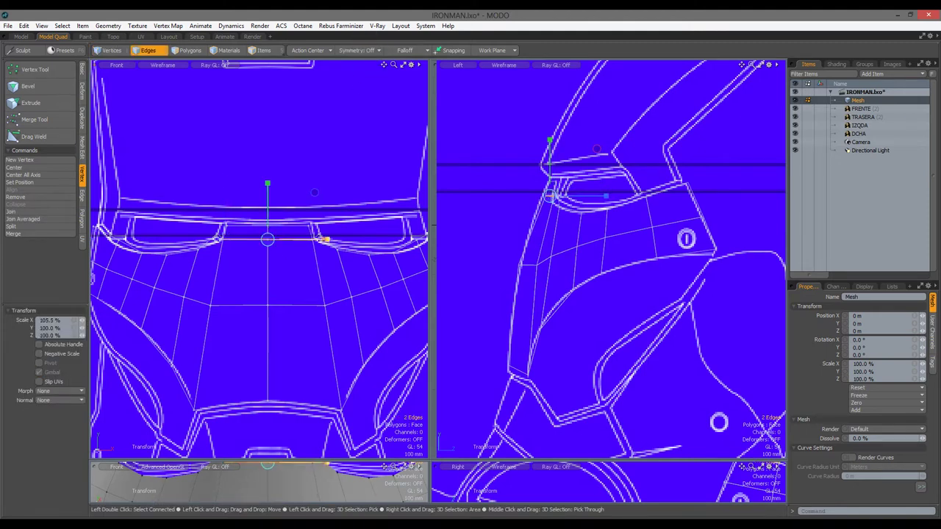
{"action": "key", "text": "w"}
{"action": "scroll", "coordinate": [609, 259], "scroll_direction": "up", "scroll_amount": 2}
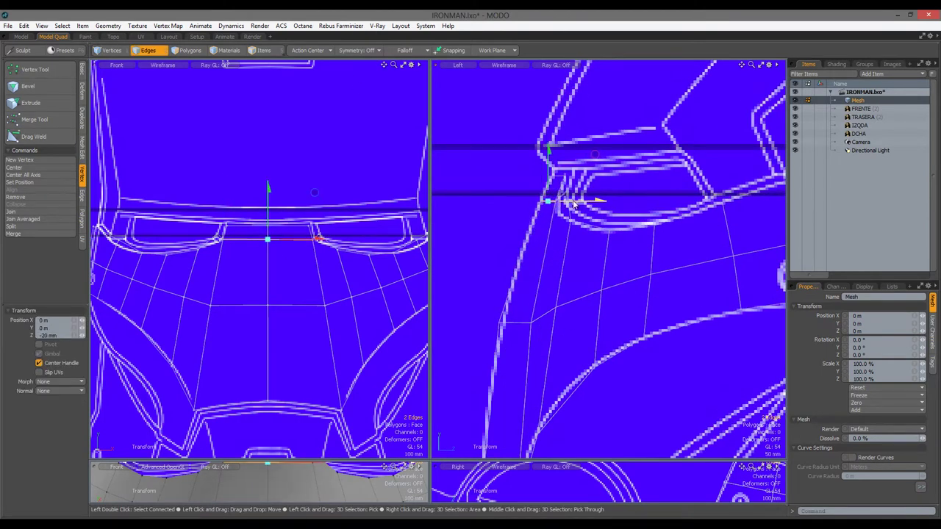
Clean up the paired corner vertices of the nose bridge beside the inner eye corners
{"action": "key", "text": "space"}
{"action": "key", "text": "space"}
{"action": "scroll", "coordinate": [294, 205], "scroll_direction": "up", "scroll_amount": 2}
{"action": "key", "text": "space"}
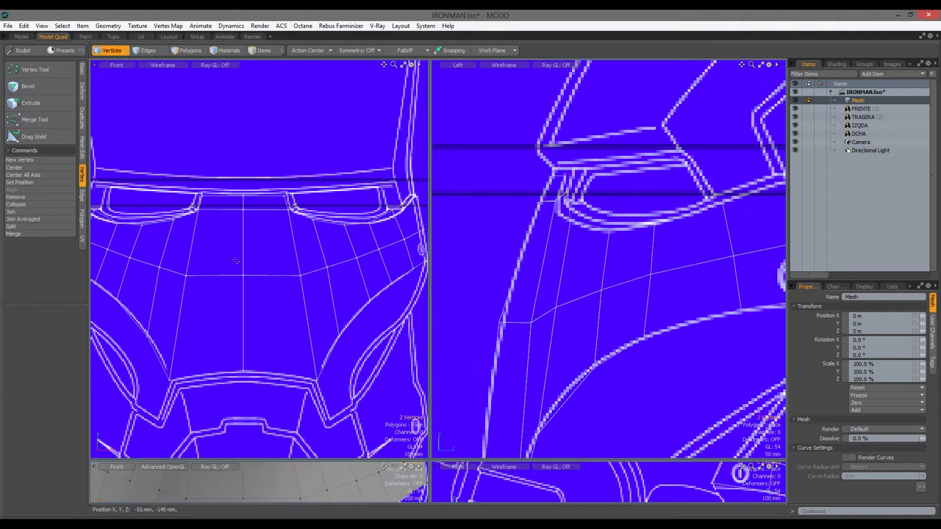
Group and hide the four reference items, and shade the perspective view of the face patch in Gooch Tone
{"action": "scroll", "coordinate": [311, 242], "scroll_direction": "down", "scroll_amount": 3}
{"action": "scroll", "coordinate": [563, 305], "scroll_direction": "down", "scroll_amount": 3}
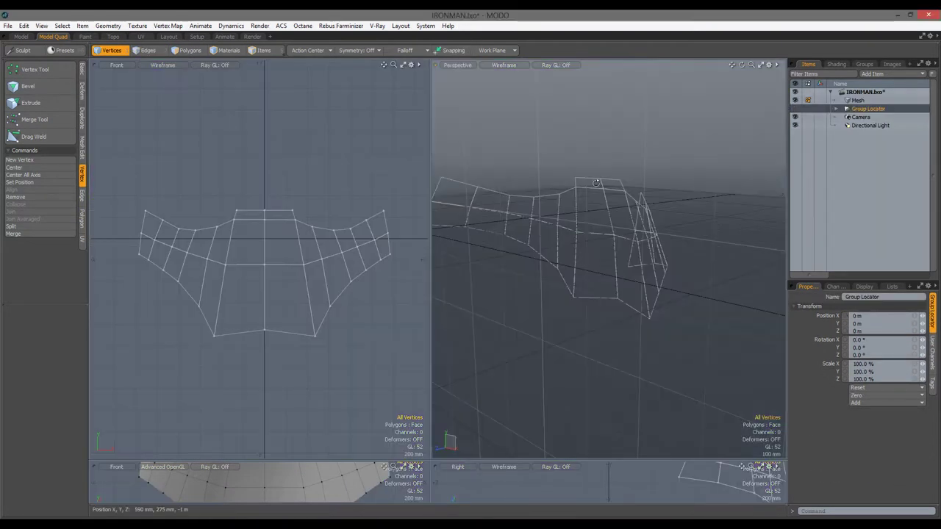
{"action": "left_click_drag", "start_coordinate": [565, 294], "coordinate": [598, 294], "text": "alt"}
{"action": "left_click", "coordinate": [504, 64]}
{"action": "left_click", "coordinate": [507, 121]}
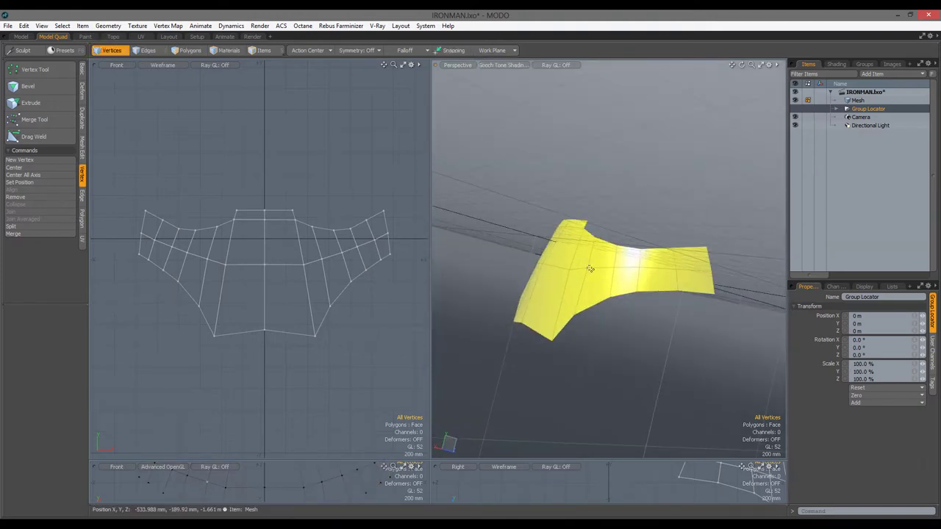
Preview the face patch with subdivision smoothing from different angles in the perspective view
{"action": "key", "text": "o"}
{"action": "key", "text": "Tab"}
{"action": "left_click_drag", "start_coordinate": [661, 272], "coordinate": [601, 294], "text": "alt"}
{"action": "key", "text": "Tab"}
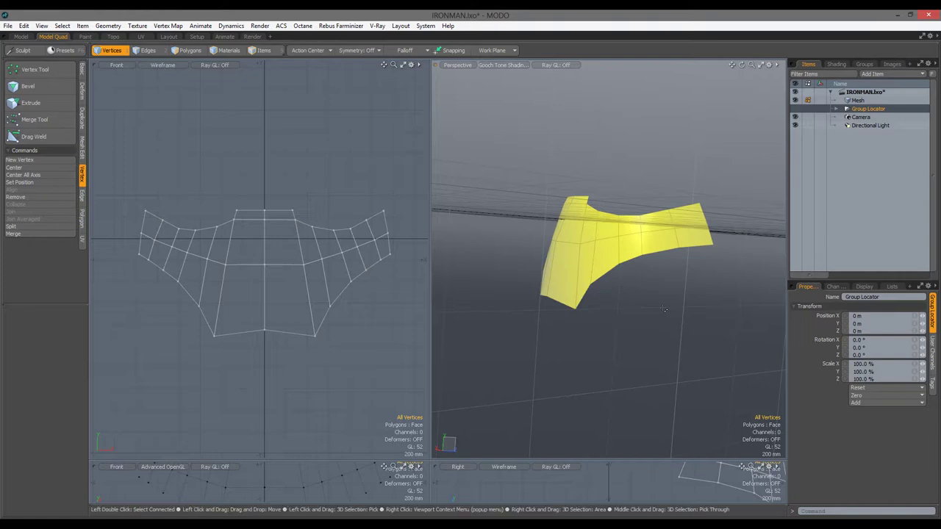
Show the reference group again, make the mesh the active item and set the shaded viewport to the Left view
{"action": "left_click", "coordinate": [795, 108]}
{"action": "left_click", "coordinate": [857, 100]}
{"action": "left_click", "coordinate": [457, 64]}
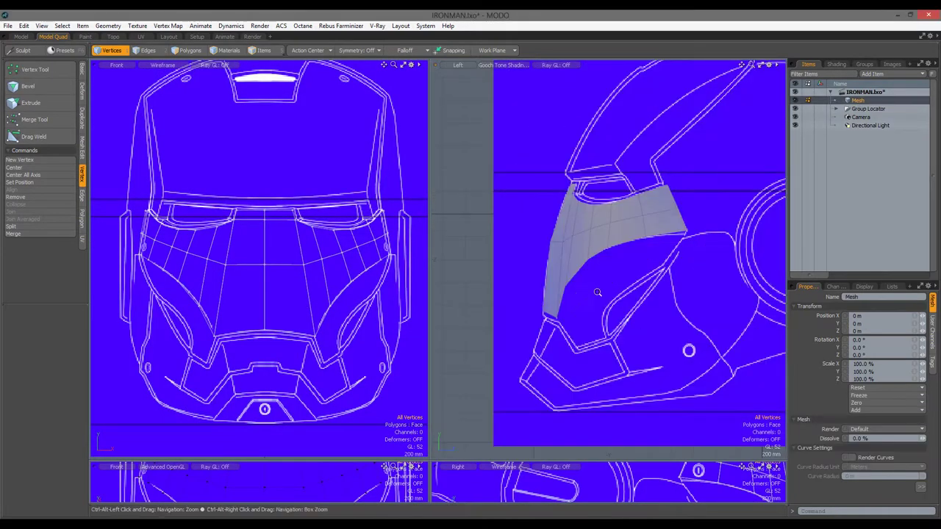
Extend the five lower border edges of one cheek outward as a new strip toward the jaw
{"action": "scroll", "coordinate": [555, 297], "scroll_direction": "up", "scroll_amount": 3}
{"action": "key", "text": "2"}
{"action": "left_click_drag", "start_coordinate": [376, 74], "coordinate": [350, 60], "text": "alt+shift"}
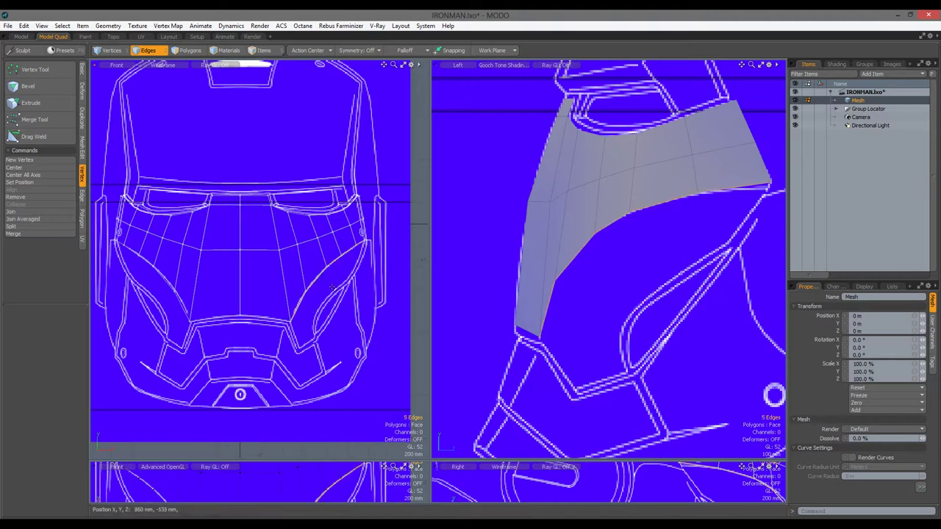
{"action": "scroll", "coordinate": [360, 324], "scroll_direction": "up", "scroll_amount": 2}
{"action": "key", "text": "1"}
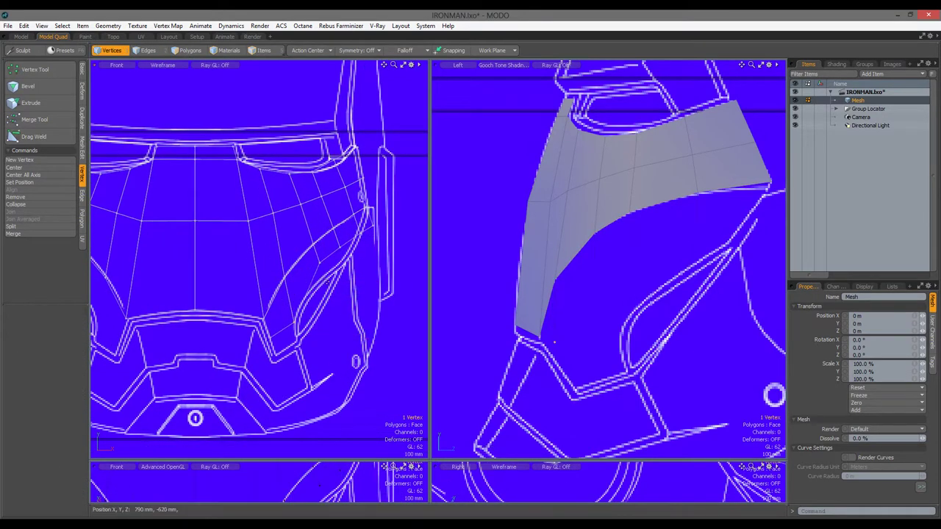
Position the new cheek strip's vertices on the front reference outline, down to the lower corner
{"action": "key", "text": "w"}
{"action": "scroll", "coordinate": [323, 367], "scroll_direction": "up", "scroll_amount": 2}
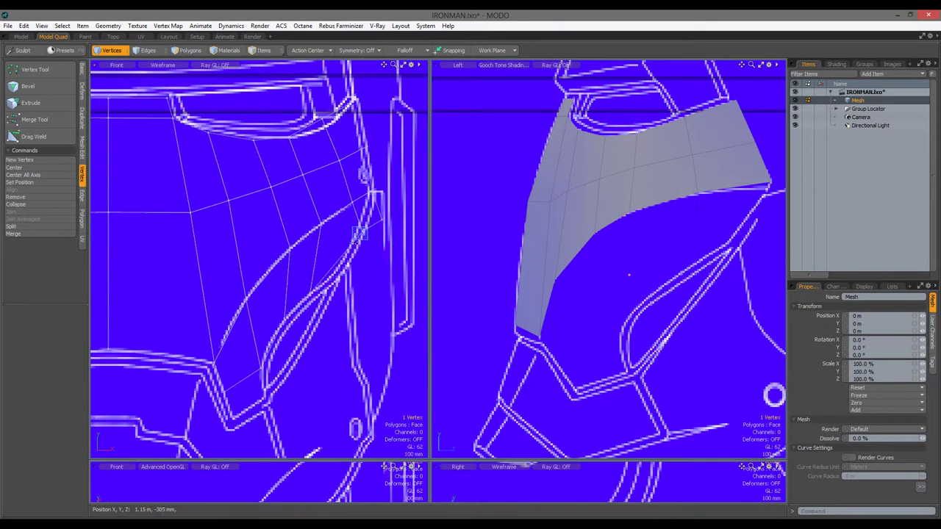
{"action": "scroll", "coordinate": [346, 335], "scroll_direction": "down", "scroll_amount": 3}
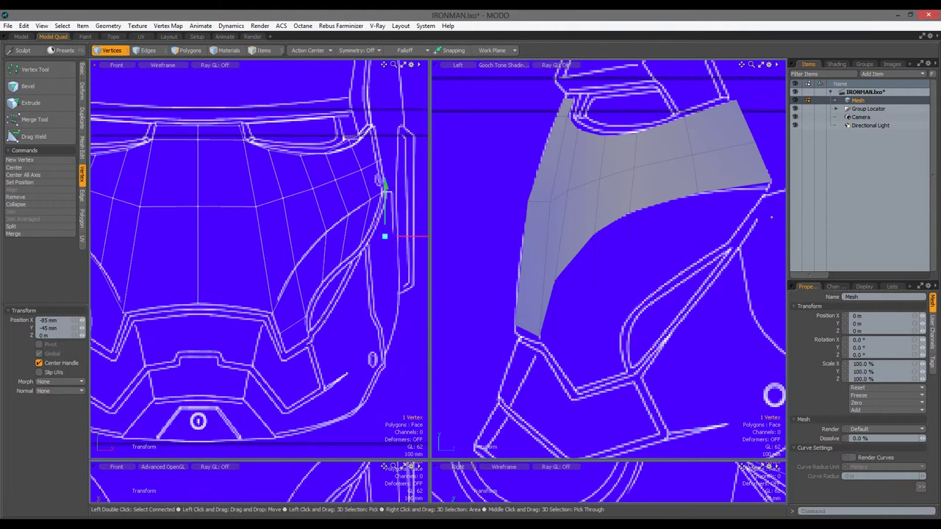
{"action": "key", "text": "space"}
Move the new cheek strip's vertices in depth to follow the jaw outline in the side view
{"action": "left_click", "coordinate": [539, 362]}
{"action": "key", "text": "w"}
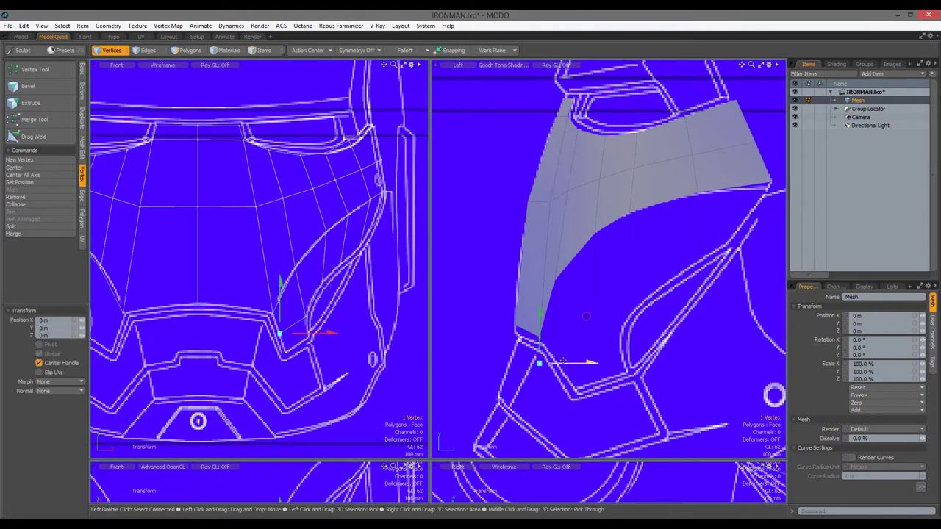
{"action": "left_click_drag", "start_coordinate": [592, 368], "coordinate": [586, 347]}
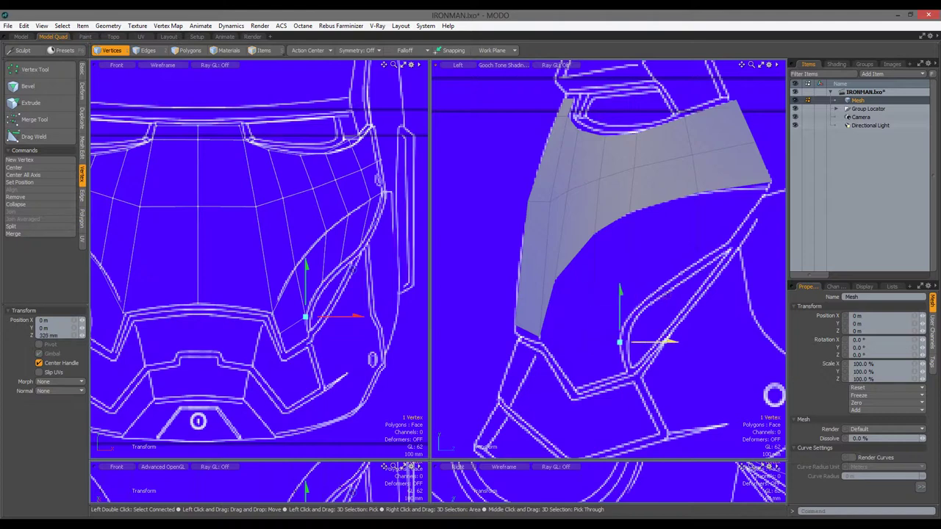
{"action": "left_click_drag", "start_coordinate": [665, 340], "coordinate": [667, 278]}
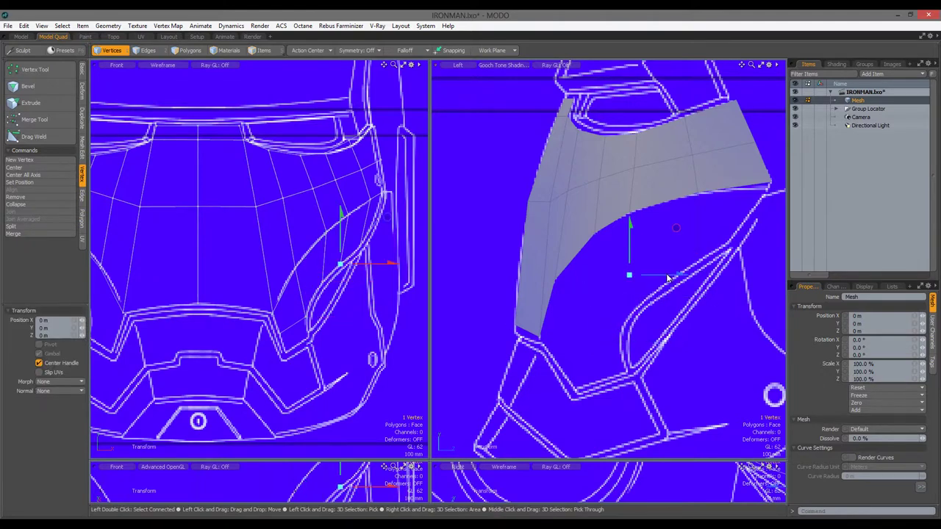
{"action": "left_click_drag", "start_coordinate": [726, 228], "coordinate": [745, 206]}
{"action": "left_click_drag", "start_coordinate": [711, 252], "coordinate": [740, 241]}
Delete the old half of the face mesh and mirror the half with the new cheek strip across X
{"action": "key", "text": "a"}
{"action": "key", "text": "3"}
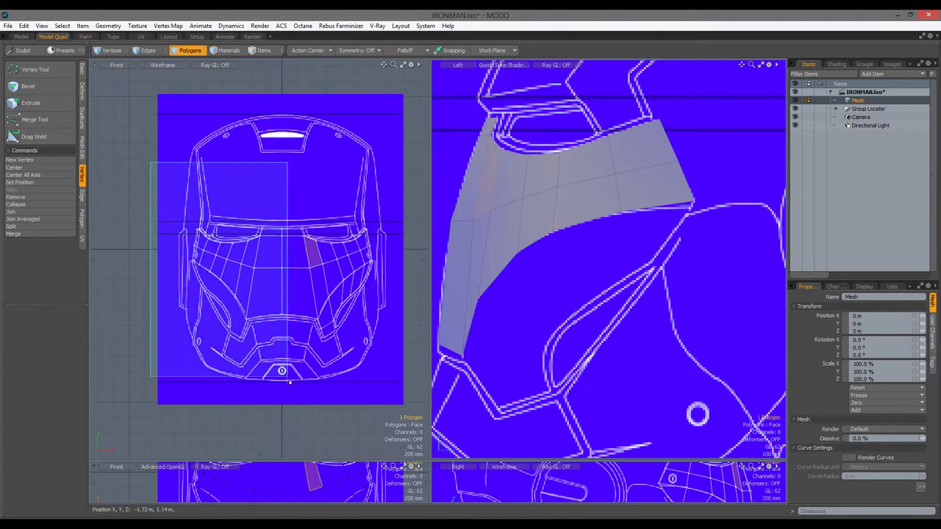
{"action": "key", "text": "shift+v"}
{"action": "left_click", "coordinate": [58, 429]}
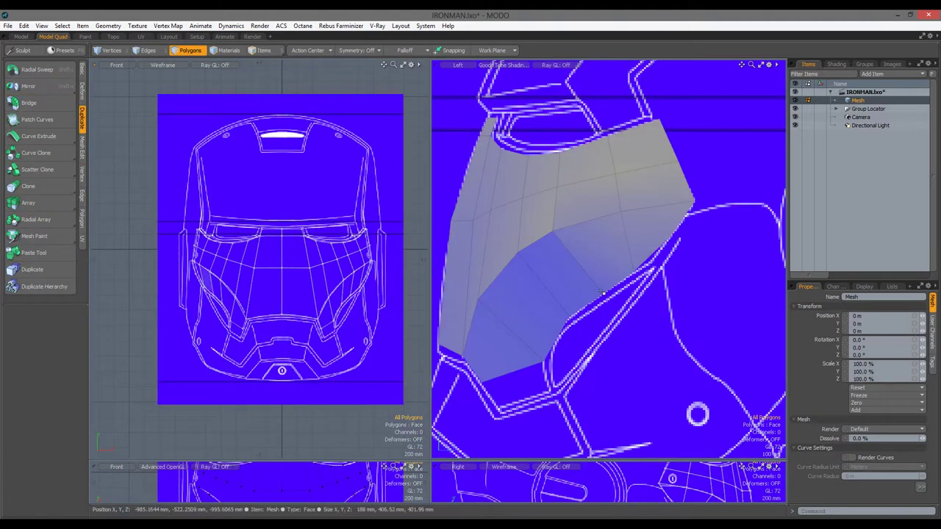
With X symmetry on, move the rear lower cheek vertices 35 mm in Y and 65 mm in Z
{"action": "key", "text": "1"}
{"action": "key", "text": "w"}
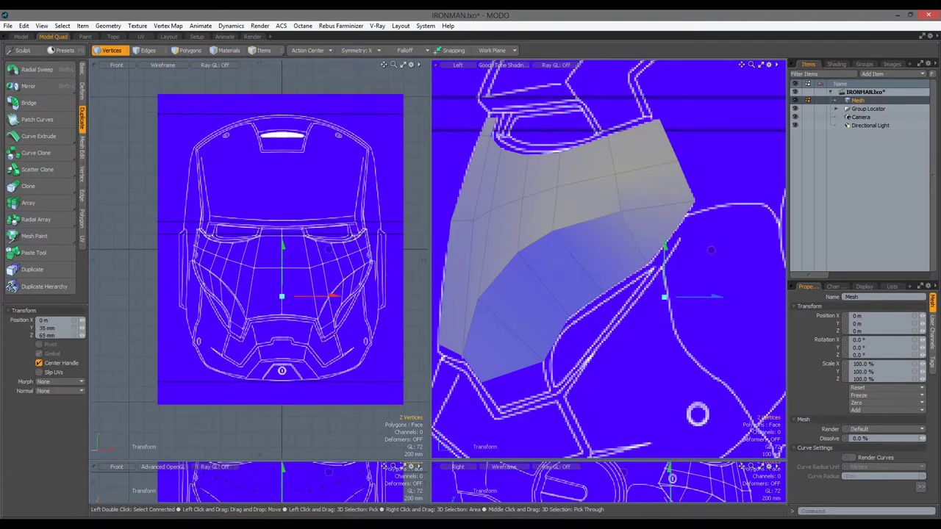
Extend the lowest cheek edges downward and align their corner vertices with the pointed jaw corner in both views
{"action": "key", "text": "shift+a"}
{"action": "key", "text": "2"}
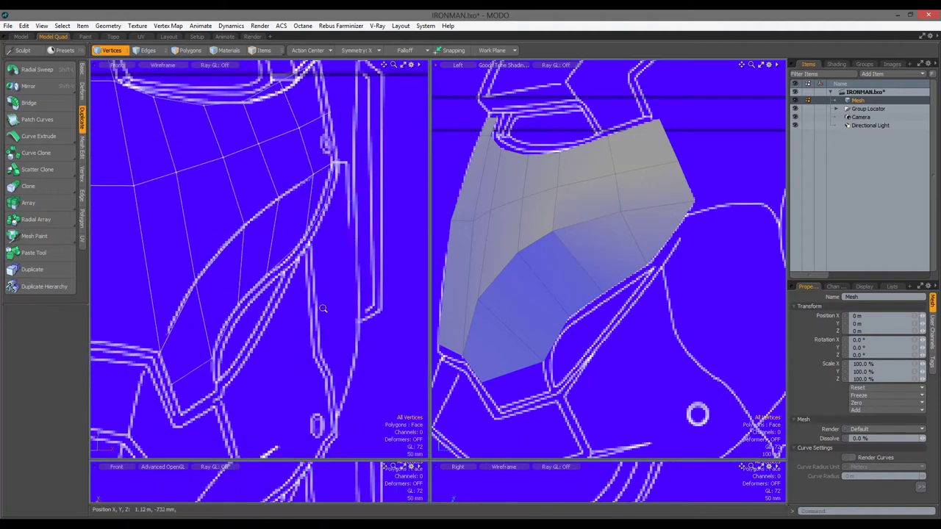
{"action": "key", "text": "shift+a"}
{"action": "key", "text": "z"}
{"action": "key", "text": "1"}
{"action": "key", "text": "w"}
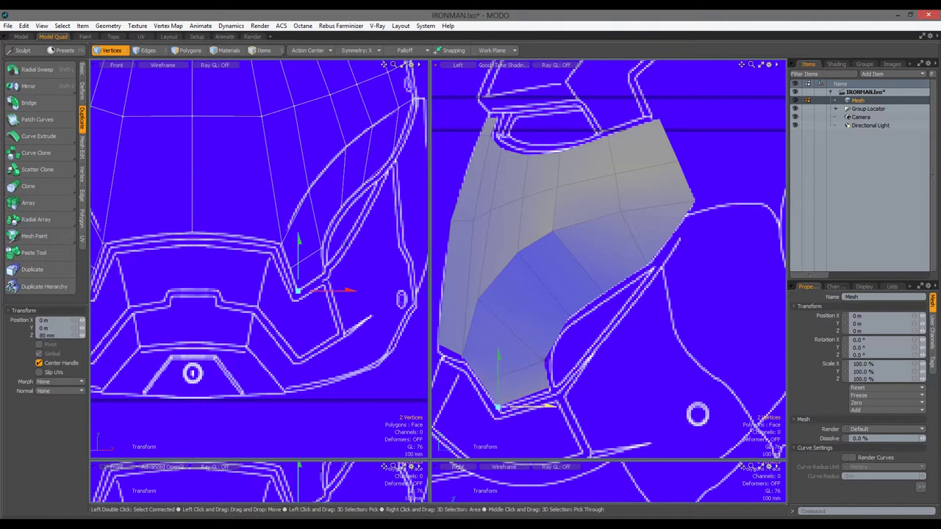
Inspect the mirrored face mesh in perspective with the references hidden, and show the reference group again
{"action": "key", "text": "ctrl+space"}
{"action": "left_click", "coordinate": [590, 329]}
{"action": "left_click", "coordinate": [793, 109]}
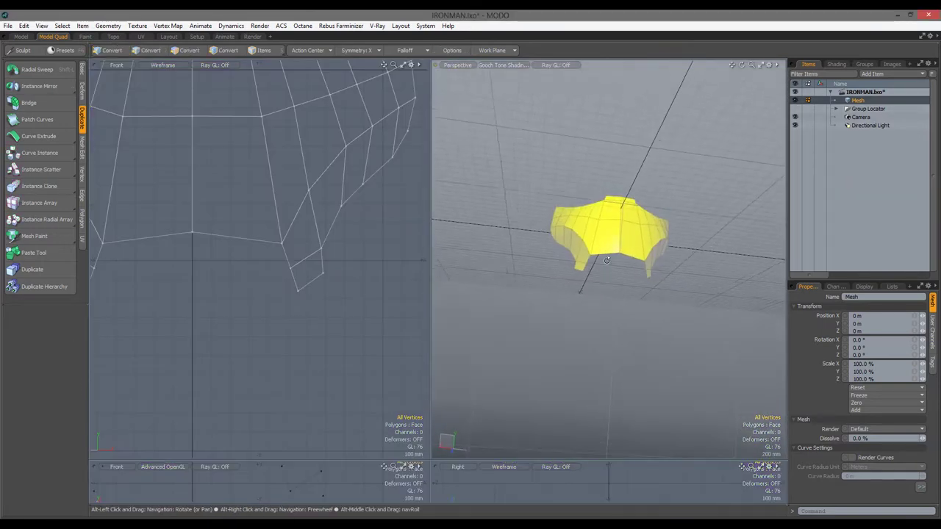
{"action": "left_click_drag", "start_coordinate": [661, 294], "coordinate": [713, 309], "text": "alt"}
{"action": "left_click", "coordinate": [794, 109]}
{"action": "scroll", "coordinate": [292, 234], "scroll_direction": "up", "scroll_amount": 6}
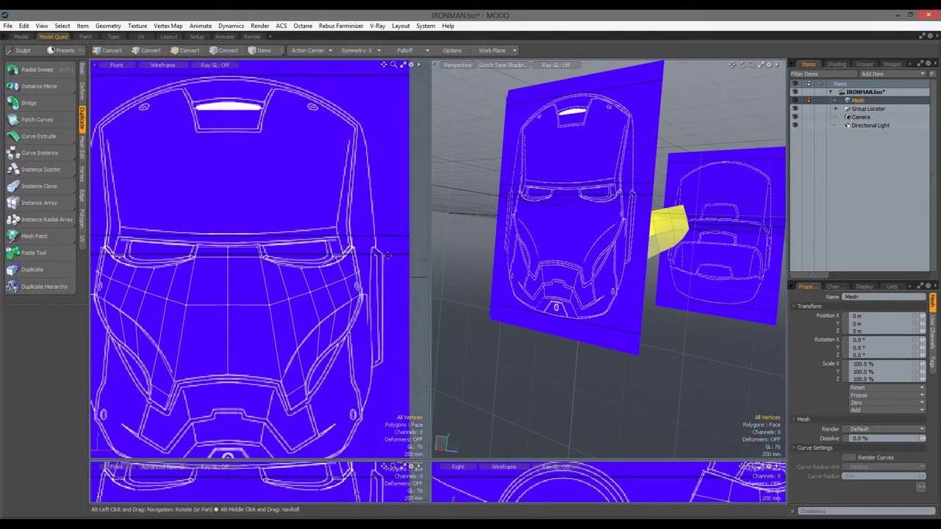
Try a 60% loop slice through the outer cheek column and an upward extension of the edges beside the outer eye
{"action": "key", "text": "2"}
{"action": "key", "text": "alt+c"}
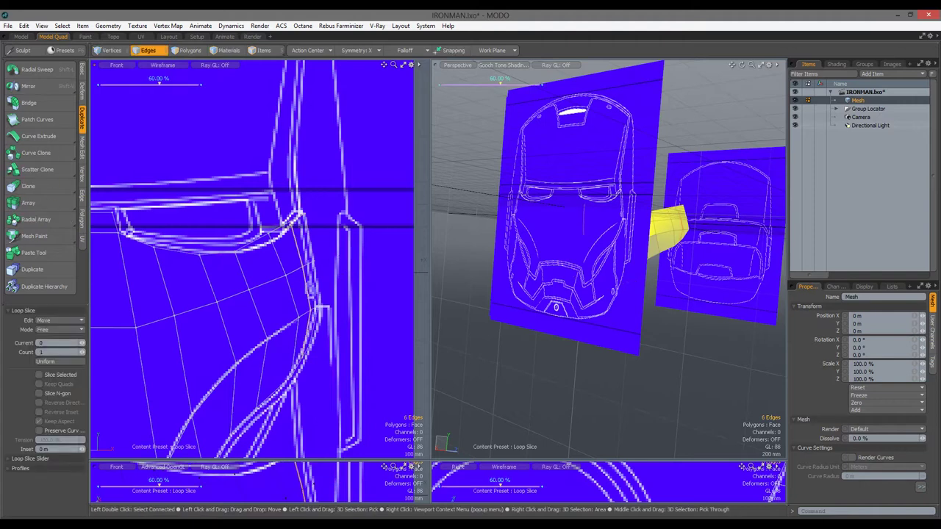
{"action": "key", "text": "c"}
{"action": "scroll", "coordinate": [271, 225], "scroll_direction": "up", "scroll_amount": 2}
{"action": "key", "text": "z"}
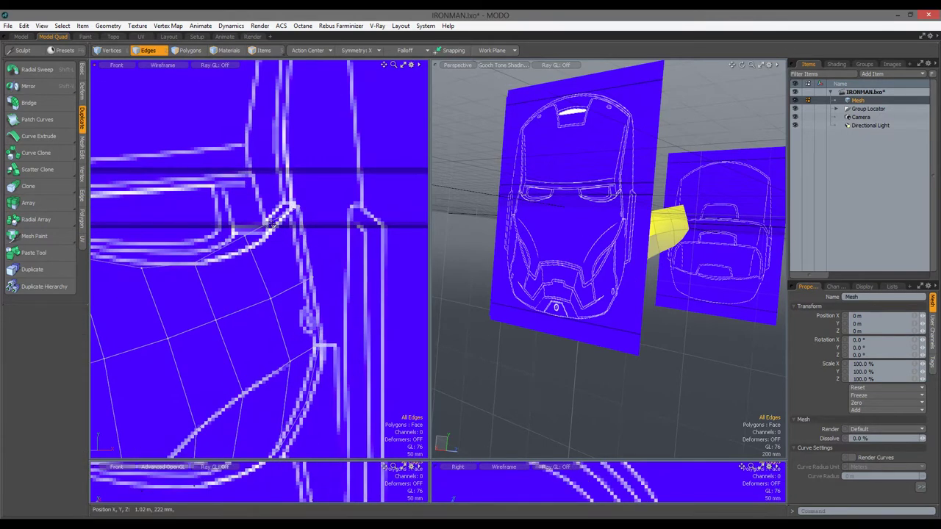
{"action": "scroll", "coordinate": [279, 283], "scroll_direction": "down", "scroll_amount": 2}
{"action": "key", "text": "space"}
{"action": "key", "text": "3"}
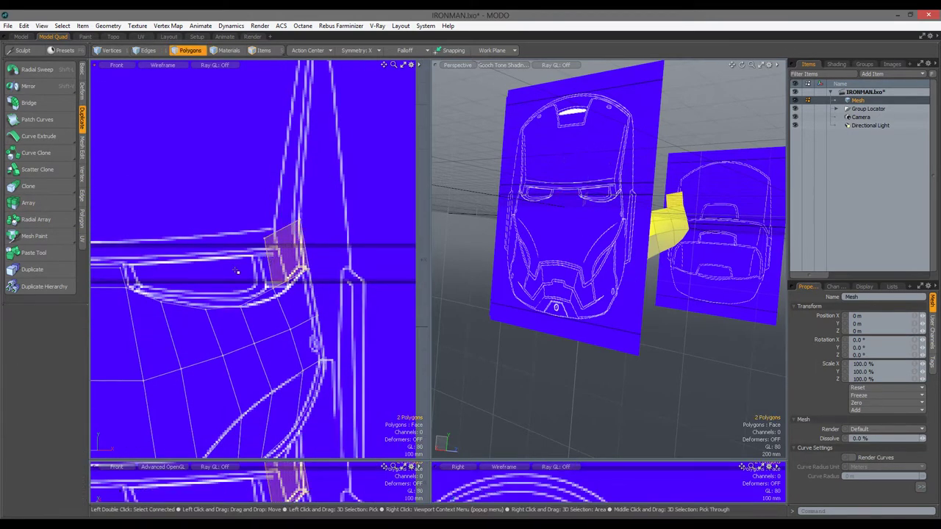
{"action": "left_click", "coordinate": [236, 272]}
Set the shaded viewport to the Left view and adjust the vertices below the outer eye corner to the references
{"action": "scroll", "coordinate": [296, 302], "scroll_direction": "up", "scroll_amount": 2}
{"action": "key", "text": "ctrl+KP_3"}
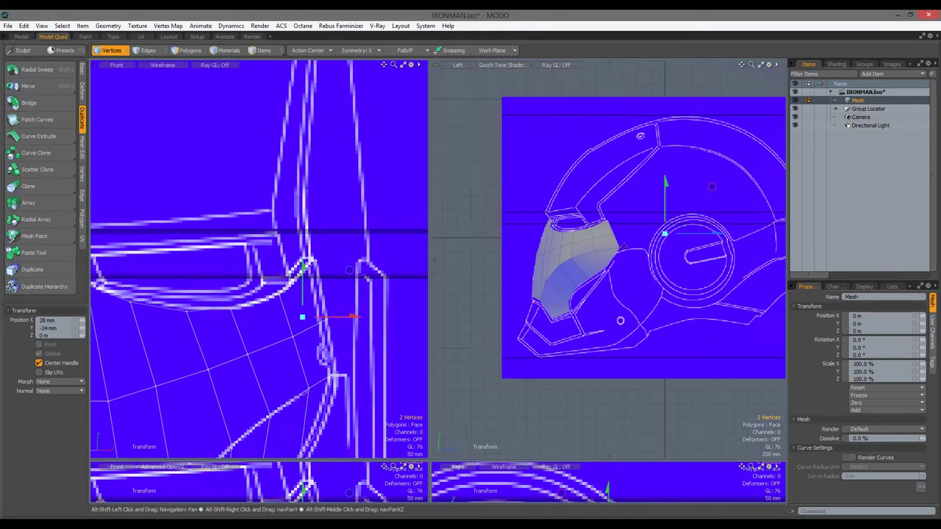
{"action": "scroll", "coordinate": [599, 294], "scroll_direction": "up", "scroll_amount": 5}
{"action": "key", "text": "y"}
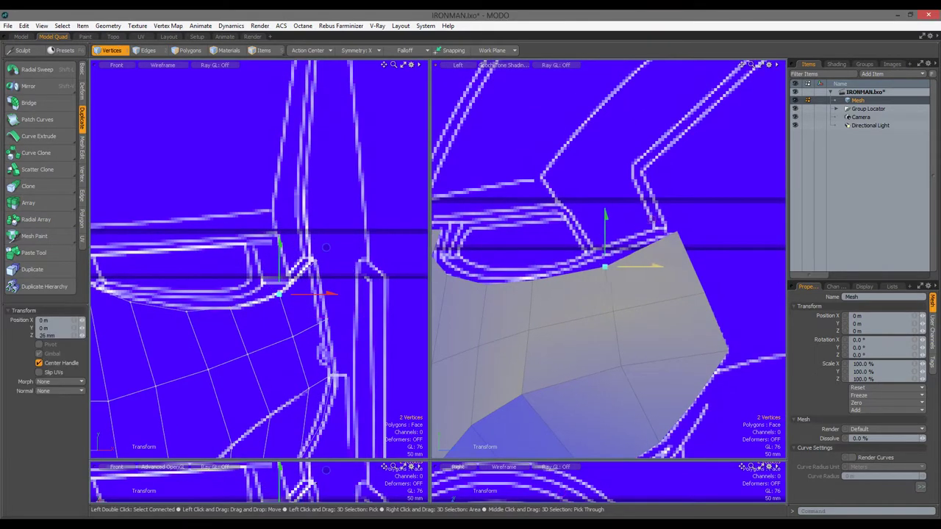
{"action": "left_click", "coordinate": [641, 335]}
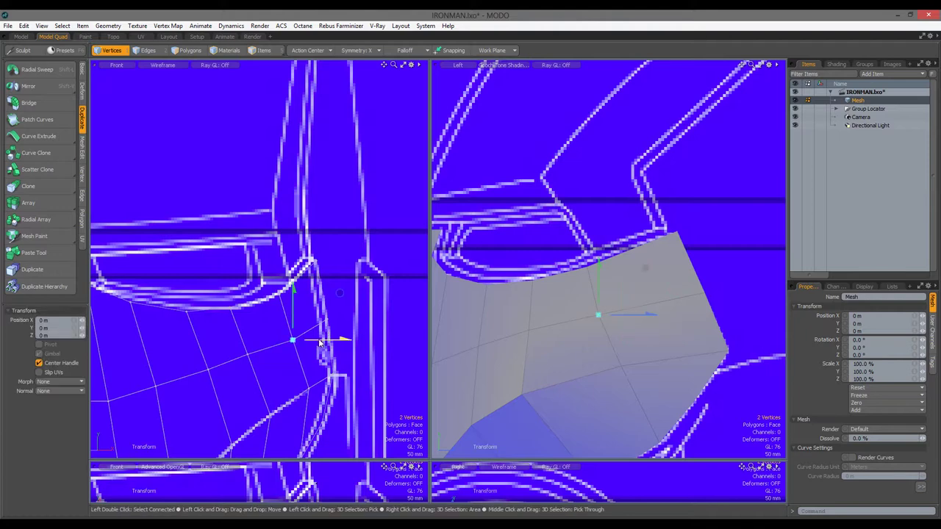
{"action": "key", "text": "space"}
Try adding a loop slice at 41.5% through the outermost cheek column
{"action": "key", "text": "2"}
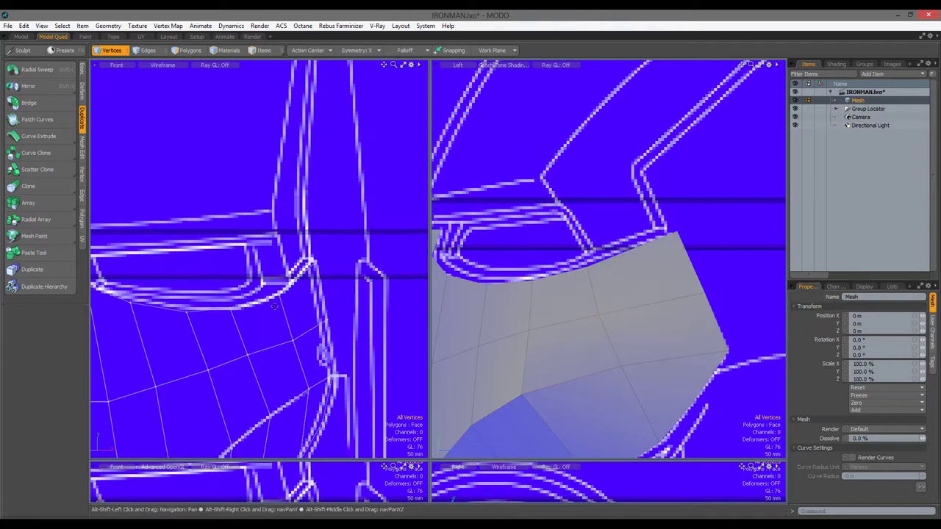
{"action": "key", "text": "alt+c"}
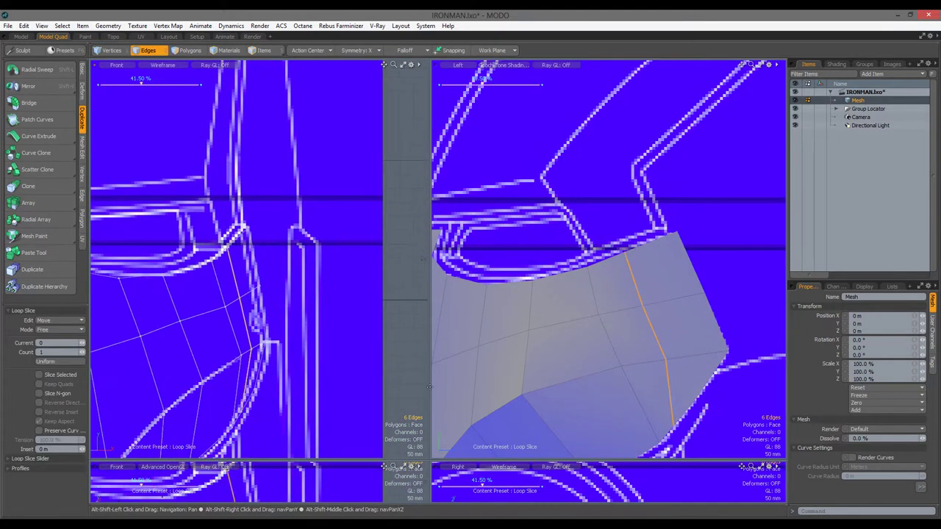
{"action": "middle_click_drag", "start_coordinate": [242, 294], "coordinate": [235, 242]}
{"action": "middle_click_drag", "start_coordinate": [701, 453], "coordinate": [662, 366]}
{"action": "key", "text": "space"}
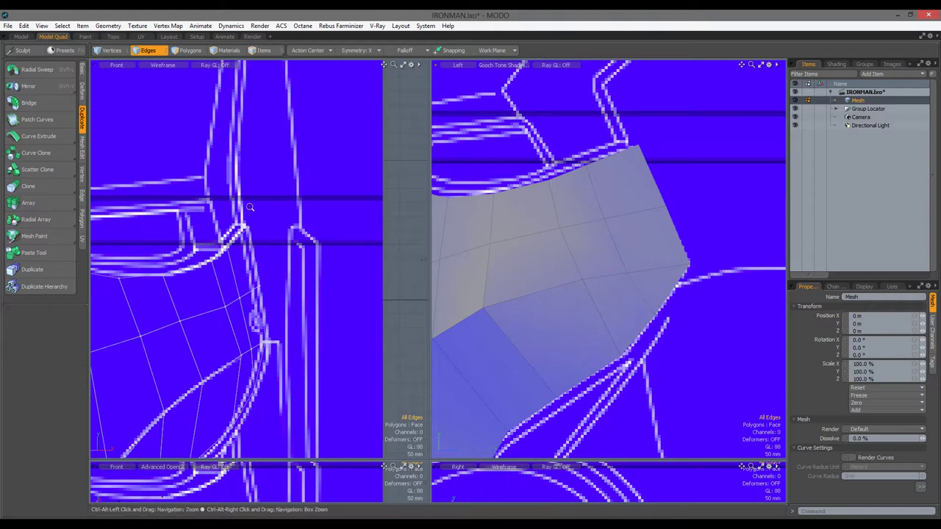
Extend the outermost top cheek edges up toward the brow and display the Left view in wireframe
{"action": "left_click_drag", "start_coordinate": [250, 207], "coordinate": [224, 263], "text": "ctrl+alt"}
{"action": "key", "text": "z"}
{"action": "left_click_drag", "start_coordinate": [257, 335], "coordinate": [271, 250]}
{"action": "key", "text": "space"}
{"action": "left_click", "coordinate": [503, 65]}
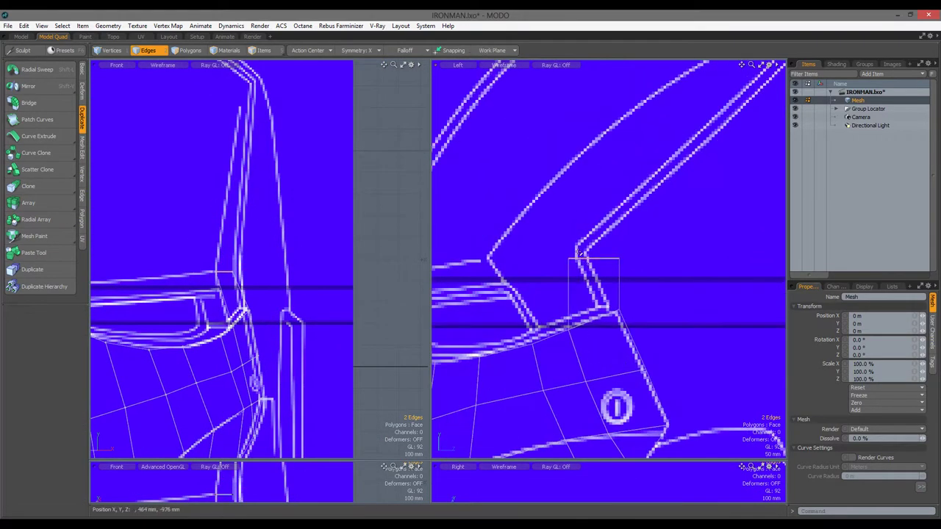
Try shifting the extended strip's upper vertices in depth to the brow corner of the side reference
{"action": "key", "text": "1"}
{"action": "key", "text": "w"}
{"action": "left_click_drag", "start_coordinate": [563, 264], "coordinate": [652, 260]}
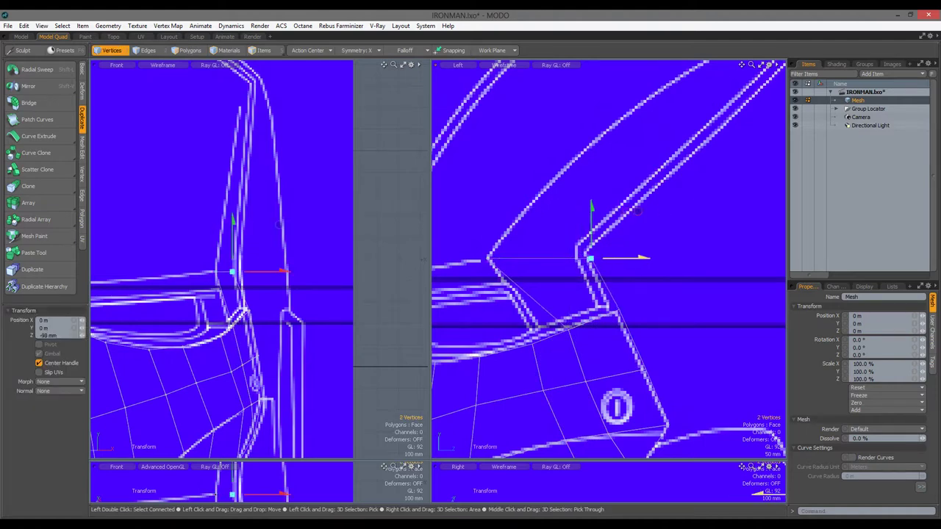
{"action": "key", "text": "space"}
{"action": "left_click_drag", "start_coordinate": [562, 310], "coordinate": [621, 272], "text": "alt+shift"}
{"action": "key", "text": "3"}
Remove the added cheek edge loop and extend the full outer top edges up to the brow corner
{"action": "key", "text": "2"}
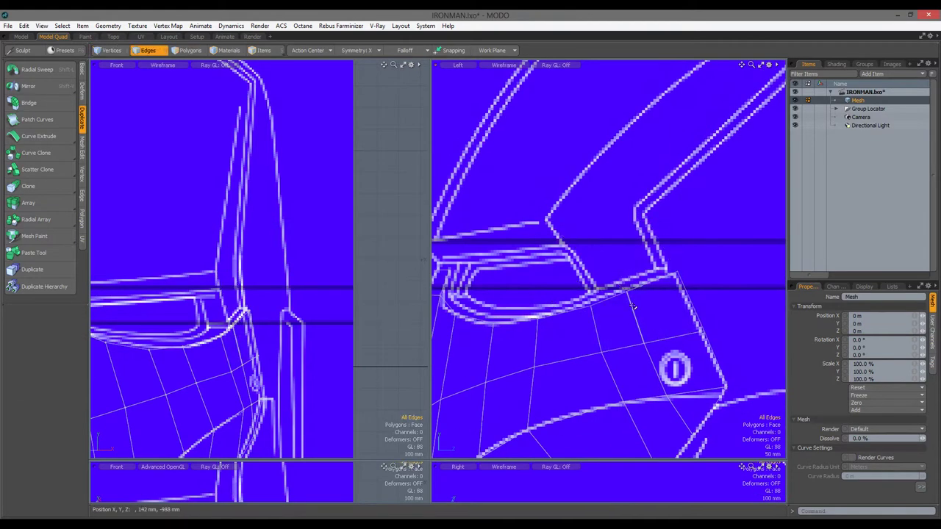
{"action": "scroll", "coordinate": [662, 321], "scroll_direction": "up", "scroll_amount": 2}
{"action": "left_click", "coordinate": [625, 269]}
{"action": "key", "text": "z"}
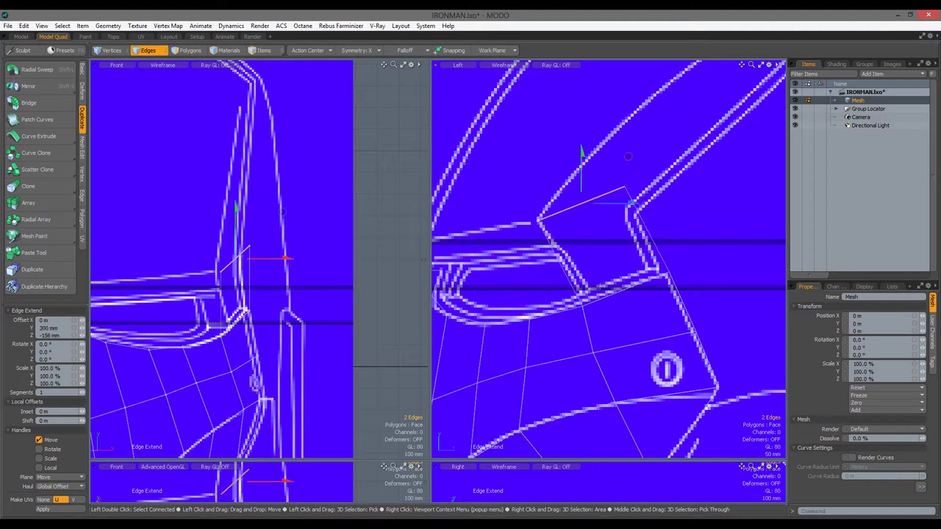
Align the upper vertices of the new side strip with the brow corner in the front and side views
{"action": "key", "text": "1"}
{"action": "key", "text": "w"}
{"action": "left_click", "coordinate": [220, 269]}
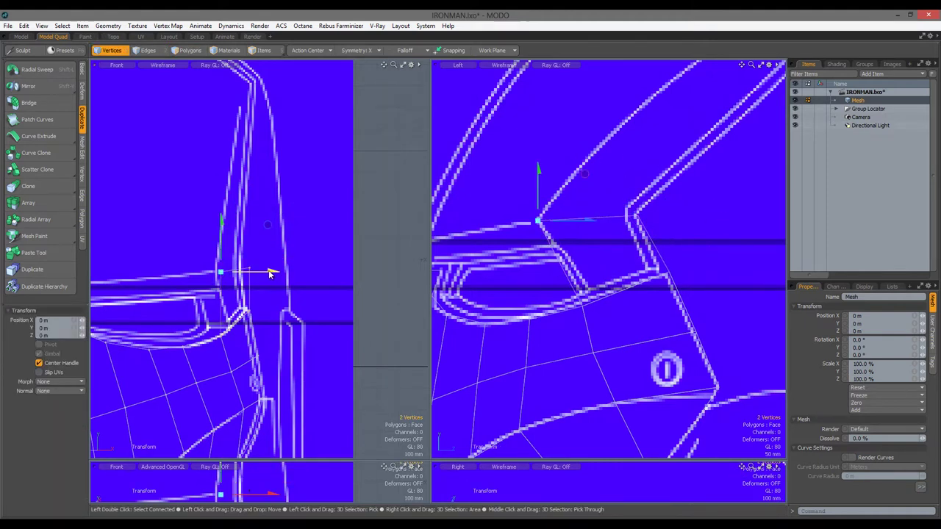
{"action": "left_click", "coordinate": [237, 267]}
{"action": "key", "text": "space"}
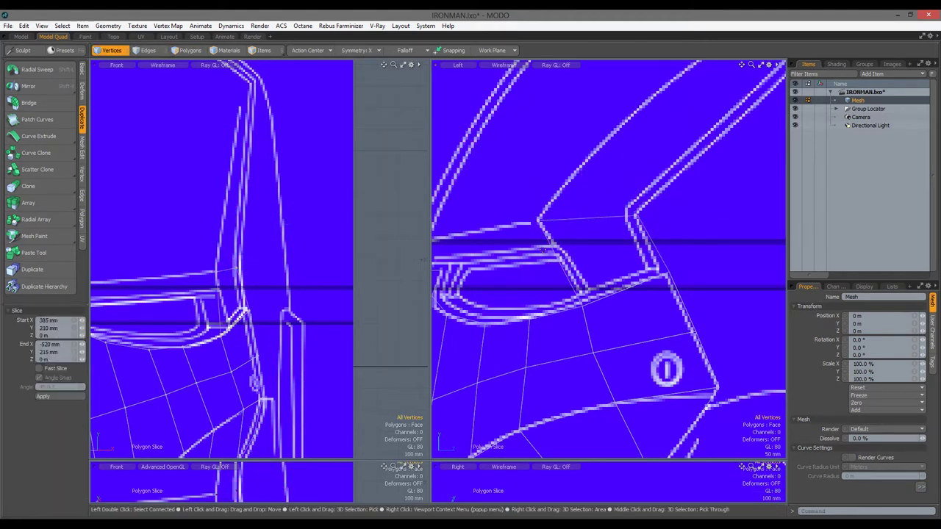
Slice the side strip horizontally beside the outer eye and shift its inner edges sideways onto the front outline
{"action": "left_click", "coordinate": [254, 288]}
{"action": "scroll", "coordinate": [254, 288], "scroll_direction": "up", "scroll_amount": 2}
{"action": "key", "text": "2"}
{"action": "key", "text": "w"}
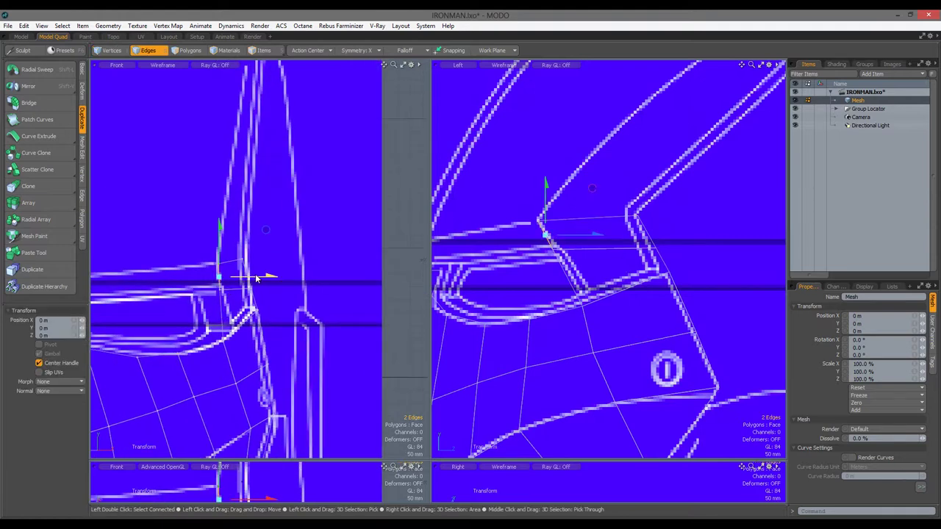
{"action": "key", "text": "space"}
Extend the strip's top edges 860 mm in Y and 820 mm in Z and fit their vertices to the forehead's upper corner
{"action": "scroll", "coordinate": [660, 117], "scroll_direction": "down", "scroll_amount": 2}
{"action": "key", "text": "3"}
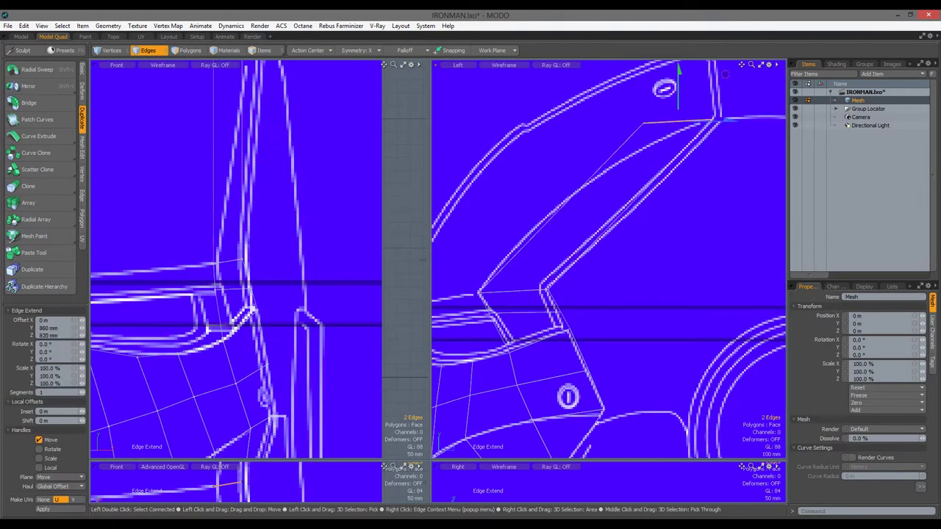
{"action": "key", "text": "1"}
{"action": "left_click", "coordinate": [704, 121]}
{"action": "scroll", "coordinate": [235, 257], "scroll_direction": "down", "scroll_amount": 2}
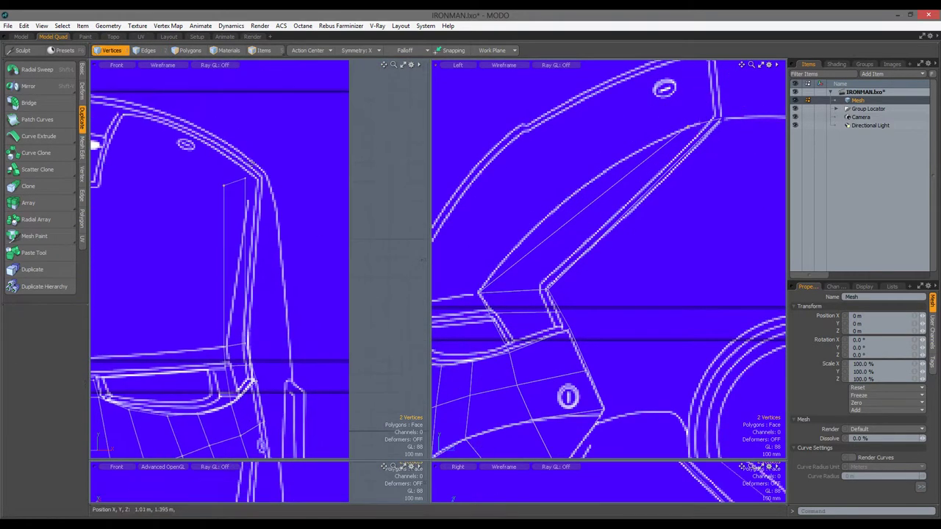
{"action": "key", "text": "w"}
{"action": "left_click_drag", "start_coordinate": [293, 180], "coordinate": [302, 185]}
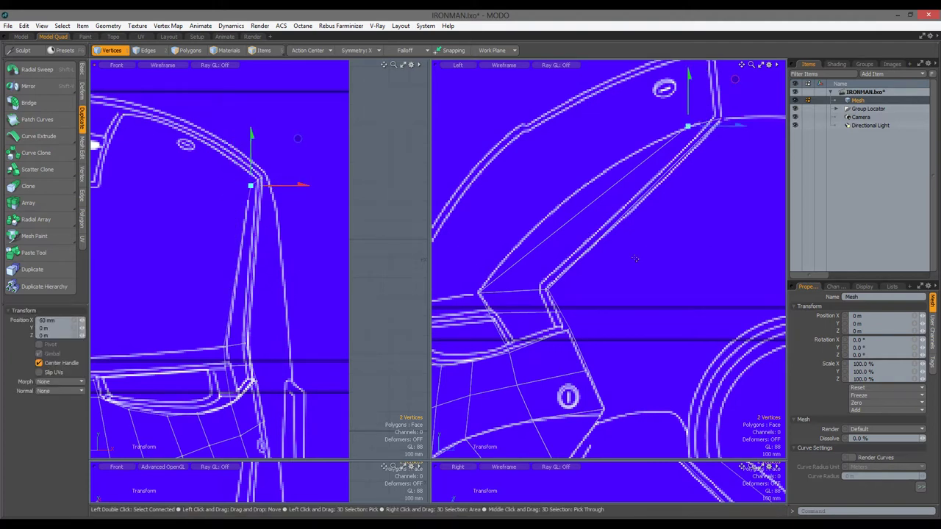
Cut the long forehead strip across its middle and move the cut's vertices onto the curved side outline
{"action": "key", "text": "2"}
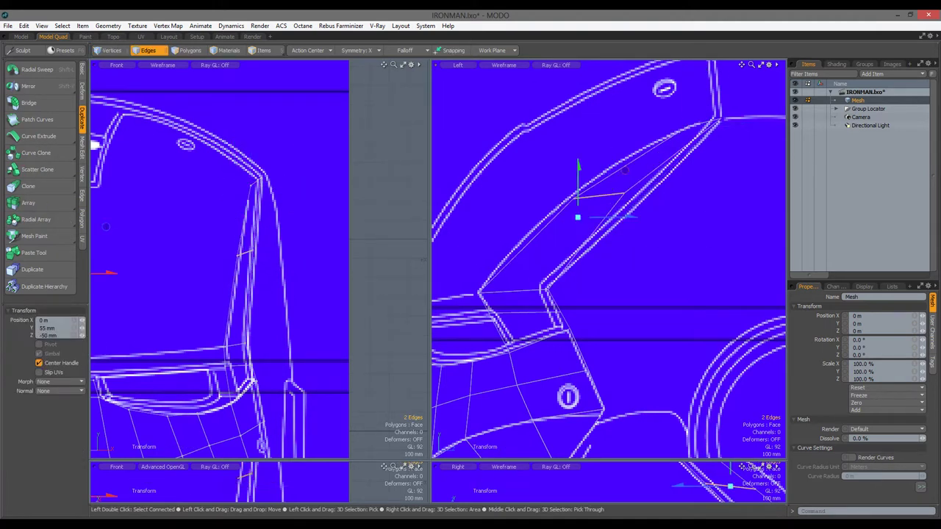
{"action": "key", "text": "1"}
{"action": "key", "text": "space"}
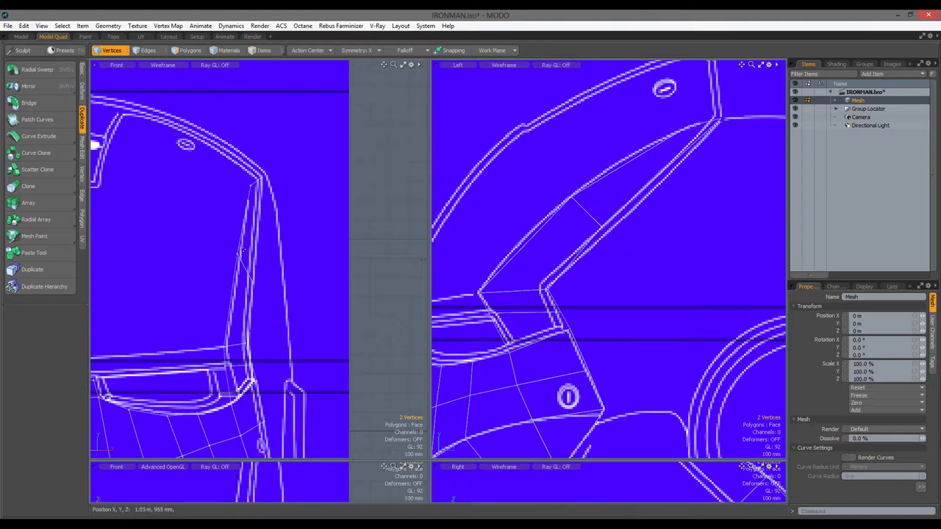
Slice the forehead strip above and below its middle cut and move the new vertices onto the curved side outline
{"action": "key", "text": "shift+c"}
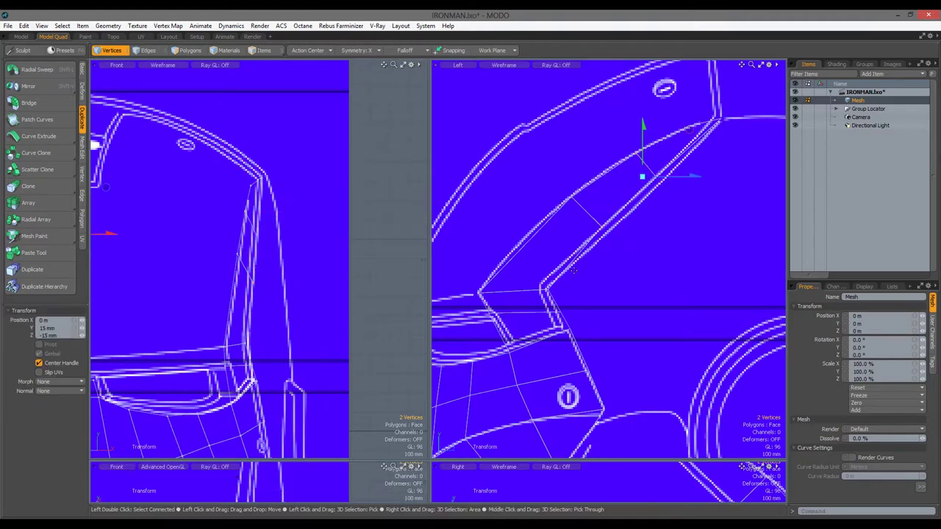
{"action": "left_click_drag", "start_coordinate": [453, 231], "coordinate": [588, 262]}
{"action": "key", "text": "space"}
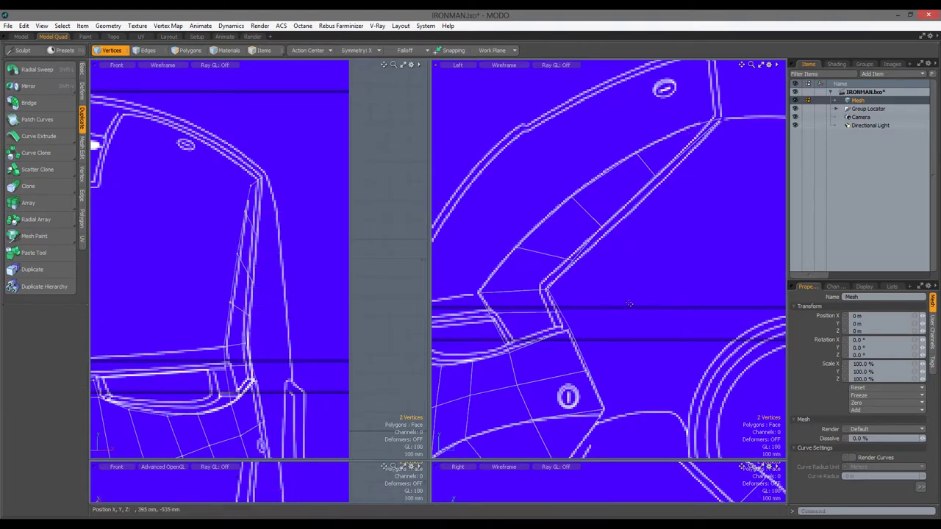
{"action": "scroll", "coordinate": [626, 297], "scroll_direction": "down", "scroll_amount": 3}
{"action": "scroll", "coordinate": [626, 297], "scroll_direction": "up", "scroll_amount": 3}
{"action": "scroll", "coordinate": [386, 296], "scroll_direction": "up", "scroll_amount": 3}
Extend the inner brow edges toward the nose bridge and fit their end vertices to the brow line in both views
{"action": "key", "text": "2"}
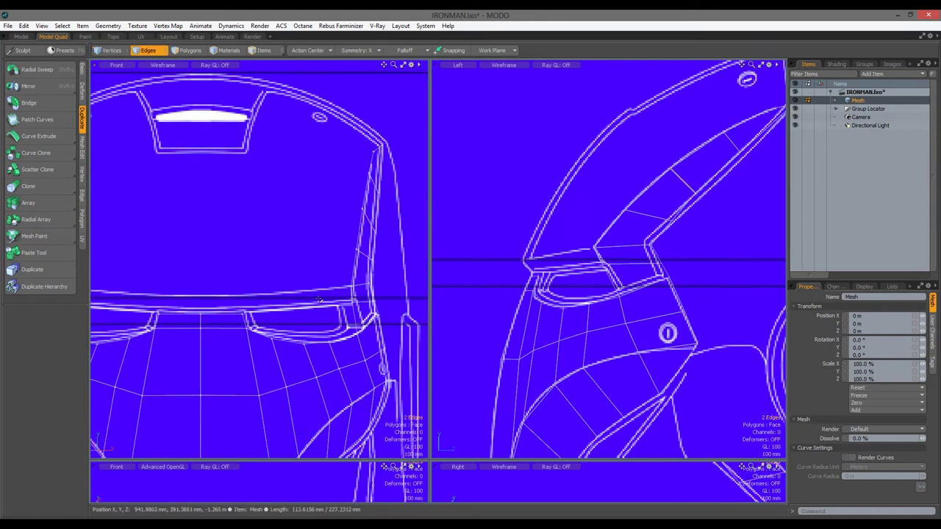
{"action": "key", "text": "shift+x"}
{"action": "key", "text": "1"}
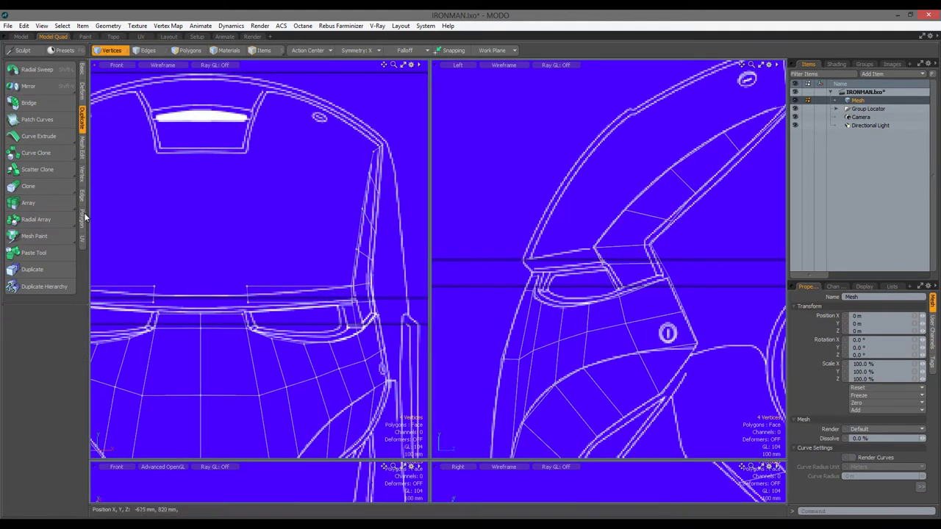
{"action": "left_click", "coordinate": [83, 177]}
{"action": "key", "text": "y"}
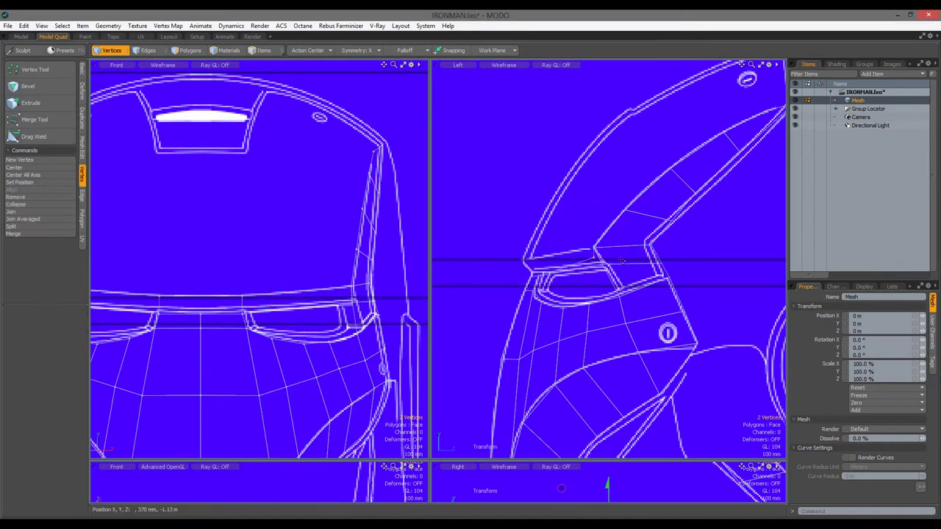
{"action": "key", "text": "y"}
{"action": "key", "text": "space"}
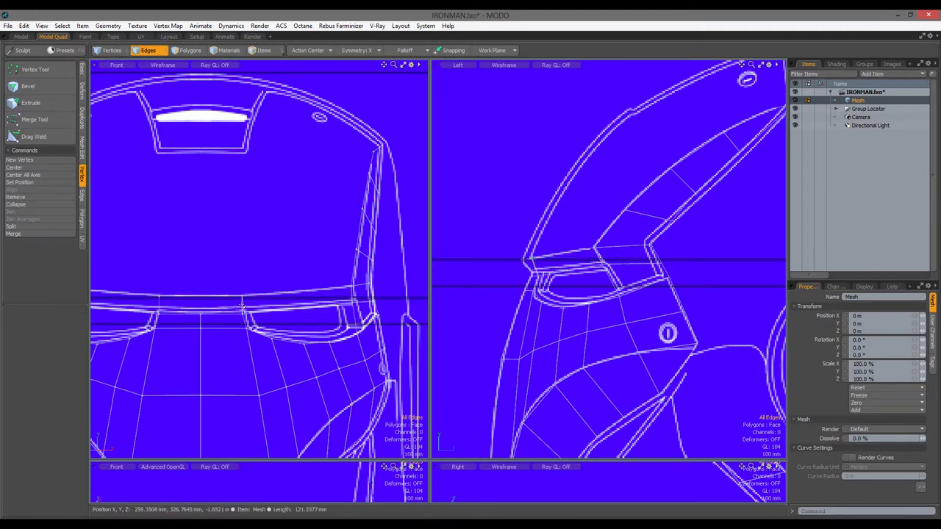
Close the brow strip at the centre line with its middle vertices at X 0 m and move them onto the side outline
{"action": "key", "text": "1"}
{"action": "left_click", "coordinate": [13, 234]}
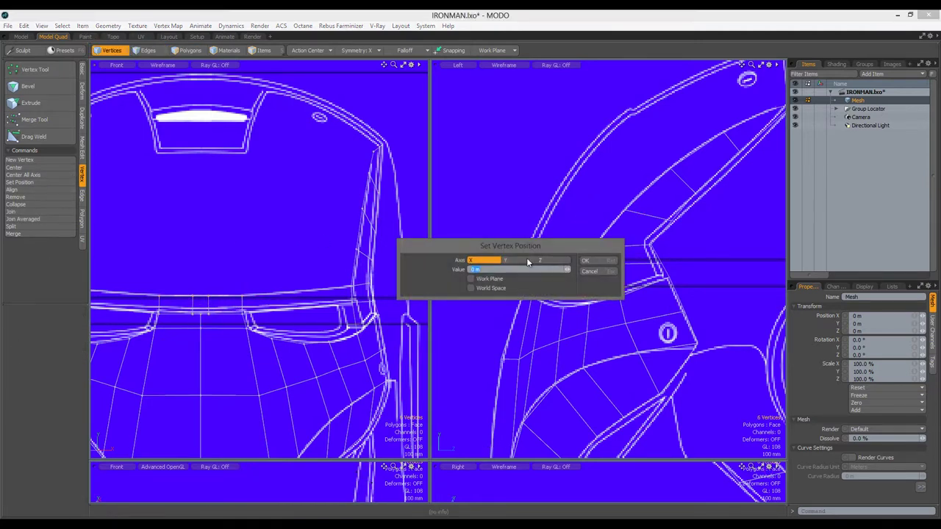
{"action": "key", "text": "Return"}
{"action": "key", "text": "w"}
{"action": "scroll", "coordinate": [537, 261], "scroll_direction": "up", "scroll_amount": 2}
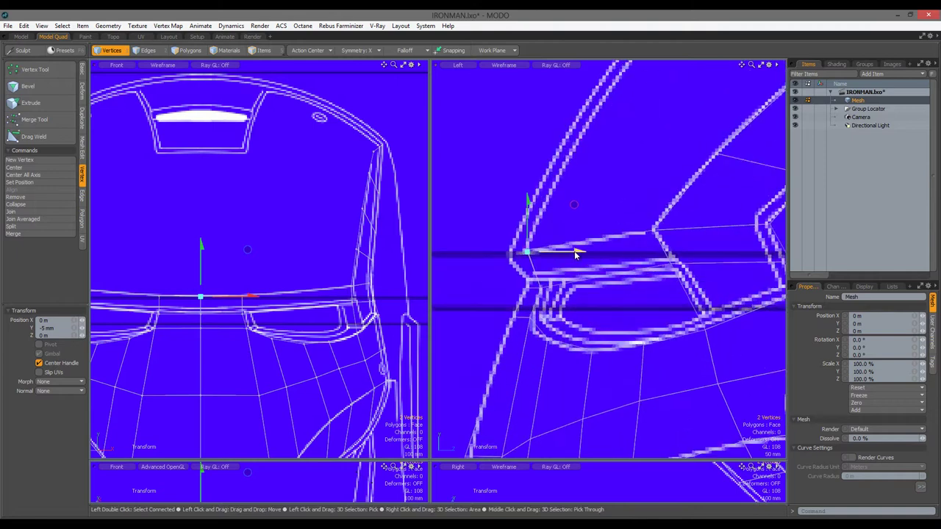
{"action": "left_click", "coordinate": [519, 301], "text": "shift"}
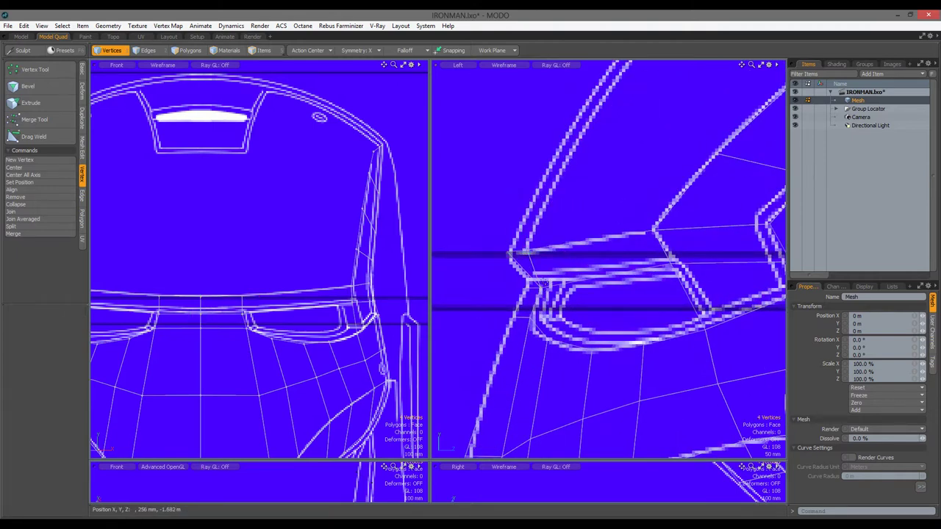
Join the brow strip's lower vertices with the matching top vertices of the nose bridge
{"action": "scroll", "coordinate": [543, 283], "scroll_direction": "up", "scroll_amount": 2}
{"action": "left_click_drag", "start_coordinate": [543, 283], "coordinate": [656, 260], "text": "alt"}
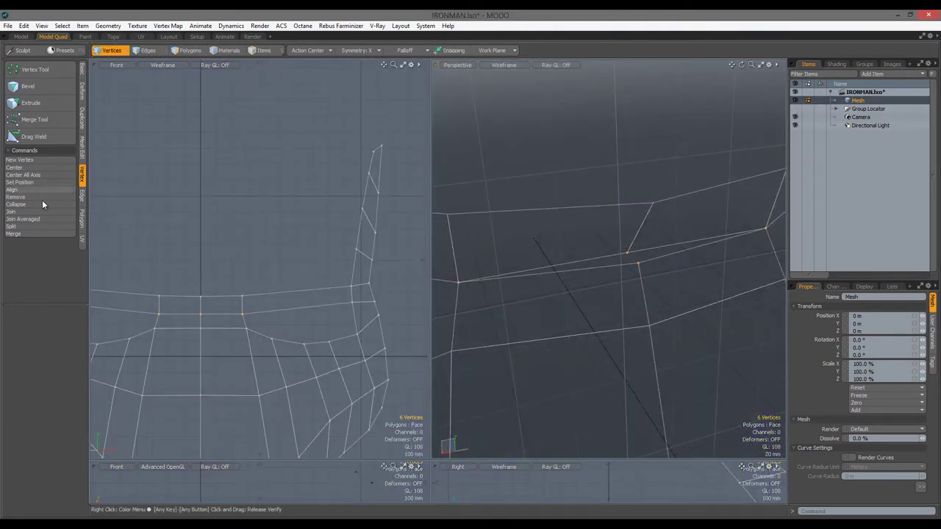
{"action": "left_click", "coordinate": [42, 200]}
{"action": "left_click", "coordinate": [598, 269]}
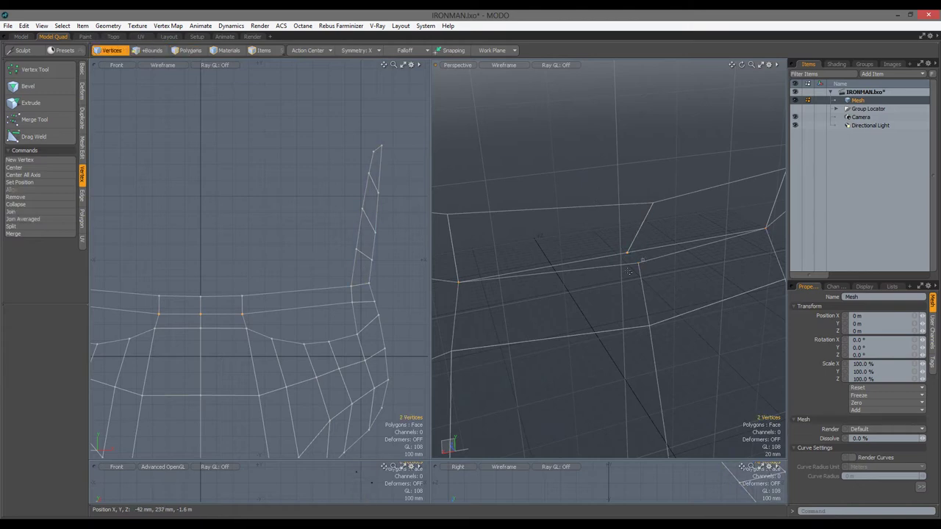
{"action": "left_click", "coordinate": [13, 212]}
{"action": "left_click", "coordinate": [531, 251]}
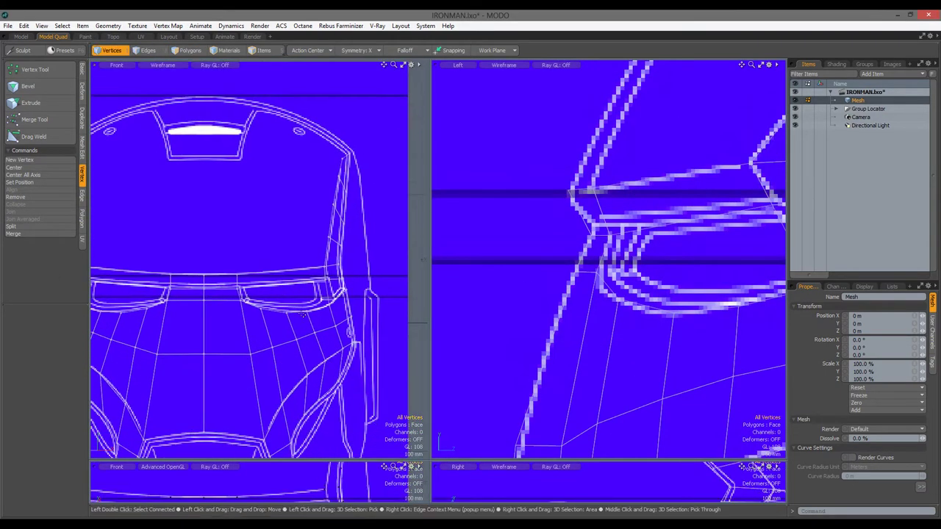
Extend the brow's central top edges up to the forehead panel and 640 mm in Z onto the side outline
{"action": "left_click_drag", "start_coordinate": [303, 315], "coordinate": [262, 270], "text": "alt+shift"}
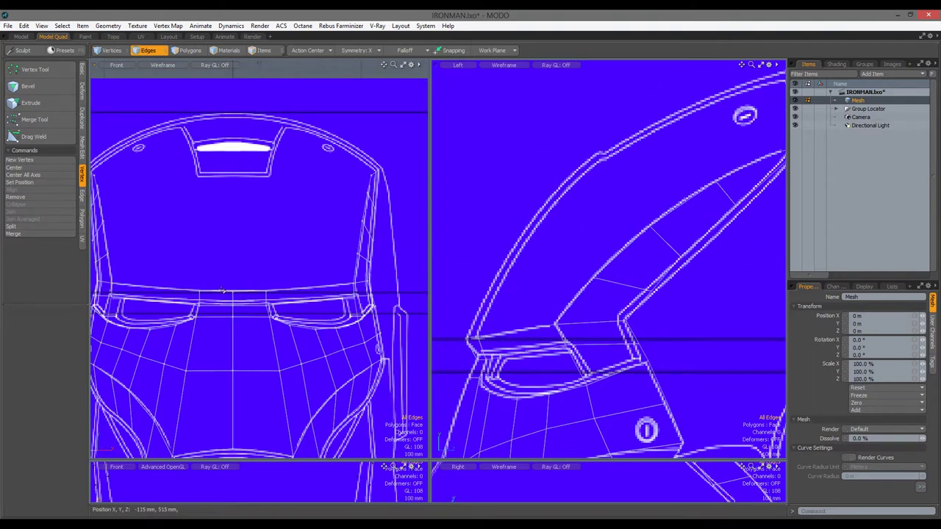
{"action": "left_click", "coordinate": [247, 292], "text": "shift"}
{"action": "key", "text": "z"}
{"action": "key", "text": "r"}
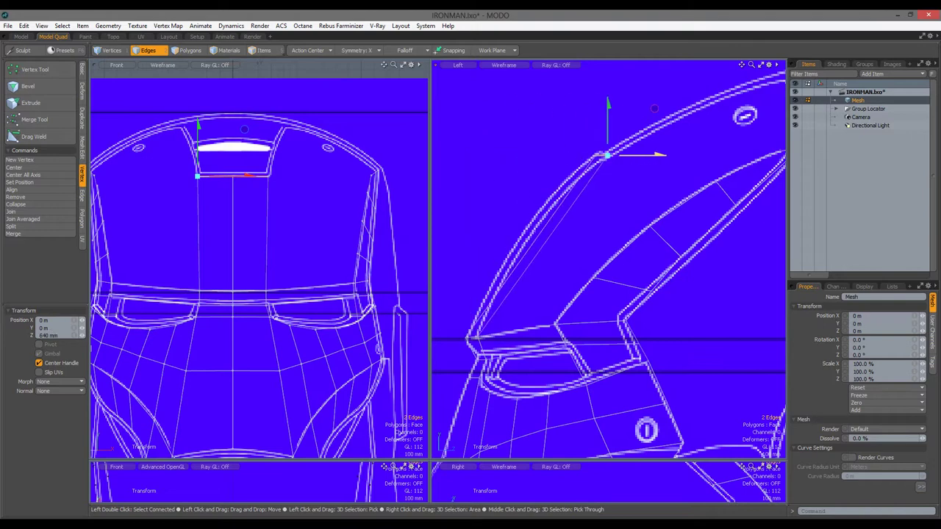
Loop-slice the central forehead strip once across its middle and move the cut onto the curved side outline
{"action": "left_click_drag", "start_coordinate": [516, 193], "coordinate": [473, 179], "text": "alt+shift"}
{"action": "left_click", "coordinate": [498, 232]}
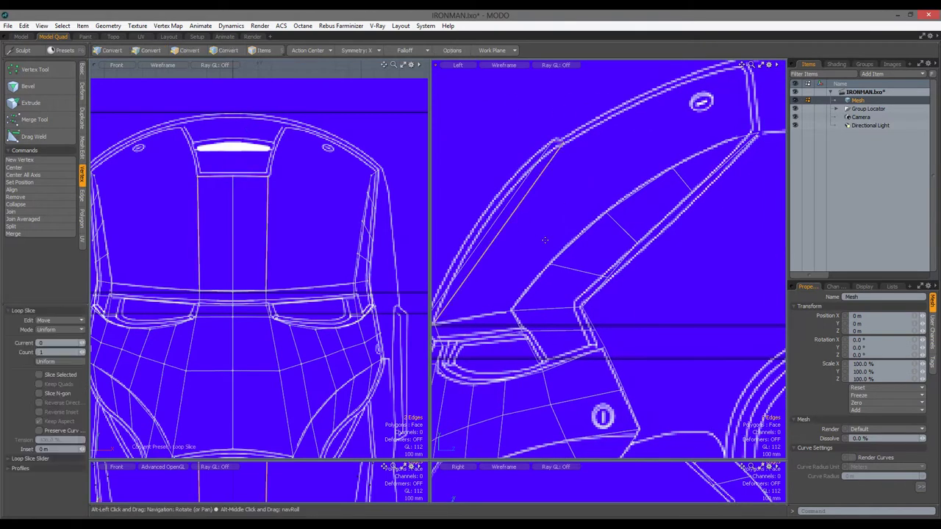
{"action": "key", "text": "q"}
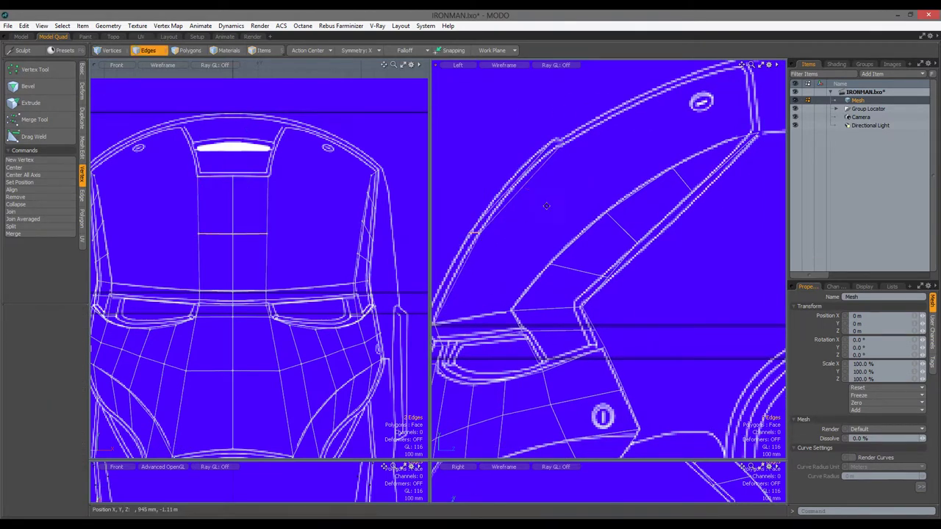
Bridge the central forehead strip's side edges to the inner edges of both side strips
{"action": "left_click_drag", "start_coordinate": [542, 198], "coordinate": [561, 263], "text": "alt+shift"}
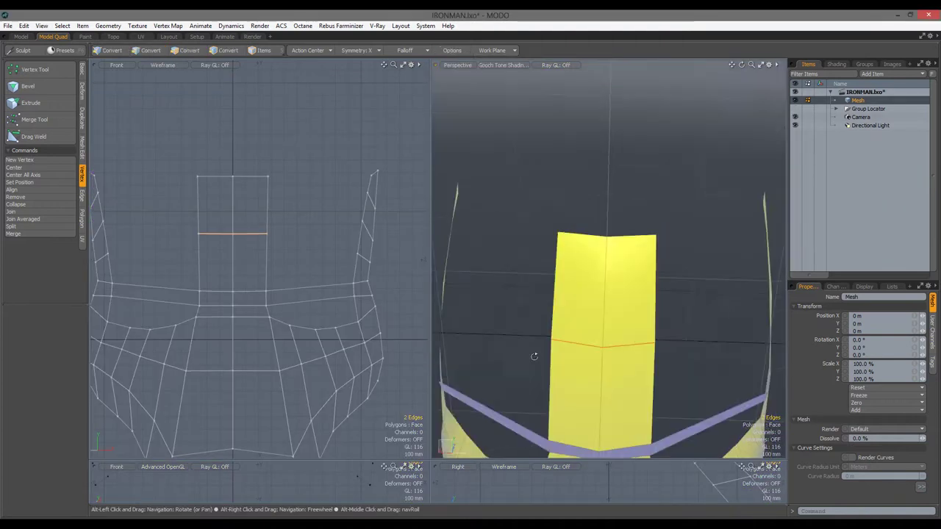
{"action": "mouse_move", "coordinate": [536, 319]}
{"action": "left_mouse_down", "text": "alt"}
{"action": "mouse_move", "coordinate": [643, 364]}
{"action": "mouse_move", "coordinate": [666, 272]}
{"action": "left_mouse_up", "text": "alt"}
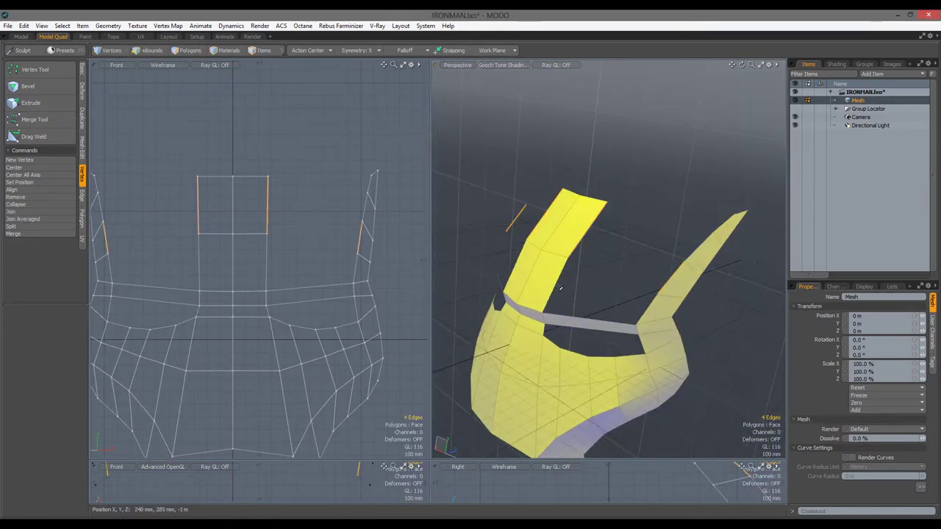
{"action": "right_click", "coordinate": [654, 303]}
{"action": "left_click", "coordinate": [653, 302]}
{"action": "left_click_drag", "start_coordinate": [653, 304], "coordinate": [556, 304], "text": "alt"}
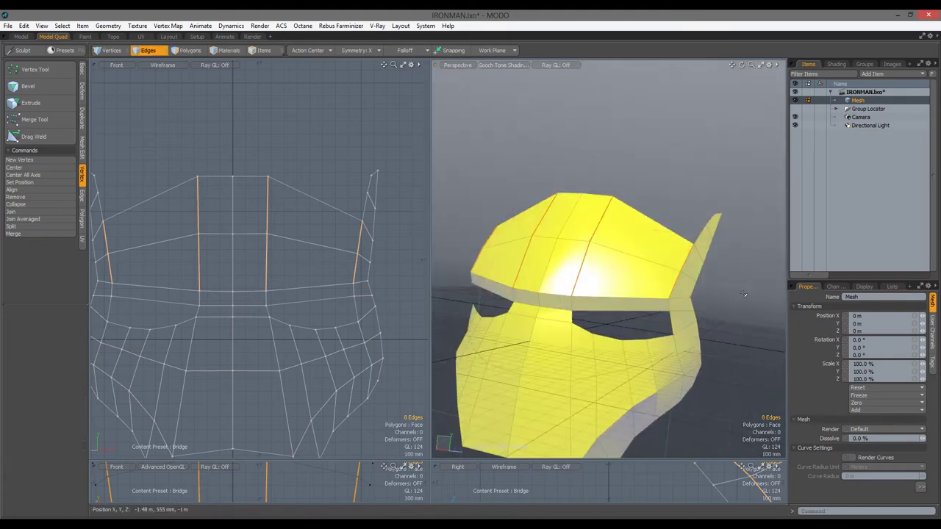
Extend the side strips' remaining inner edges upward and join their front vertices with the central strip's top corners
{"action": "key", "text": "ctrl+space"}
{"action": "left_click", "coordinate": [561, 306]}
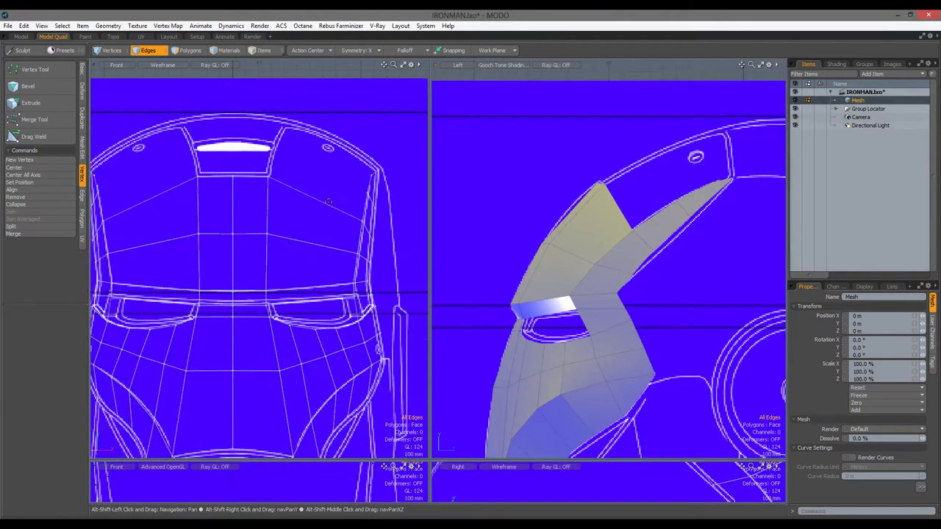
{"action": "scroll", "coordinate": [328, 202], "scroll_direction": "down", "scroll_amount": 2}
{"action": "scroll", "coordinate": [580, 248], "scroll_direction": "up", "scroll_amount": 3}
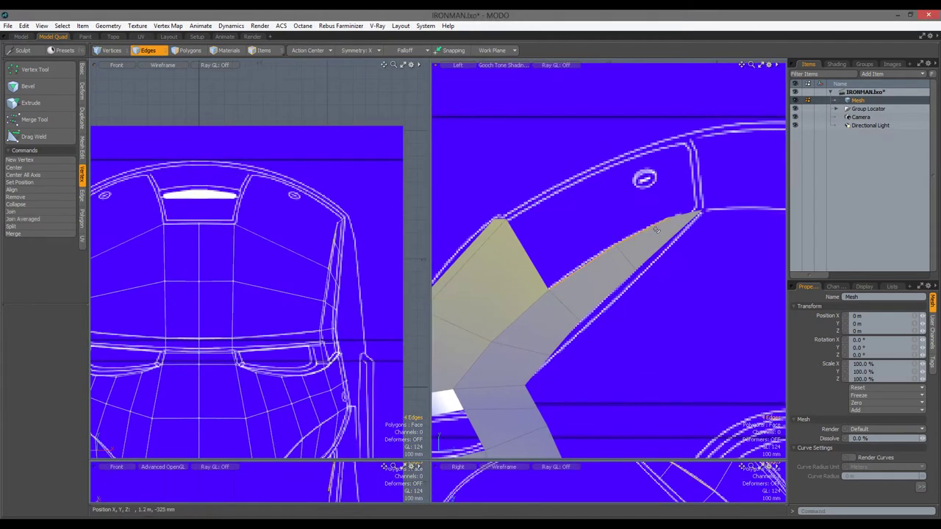
{"action": "key", "text": "1"}
{"action": "key", "text": "p"}
{"action": "left_click", "coordinate": [22, 233]}
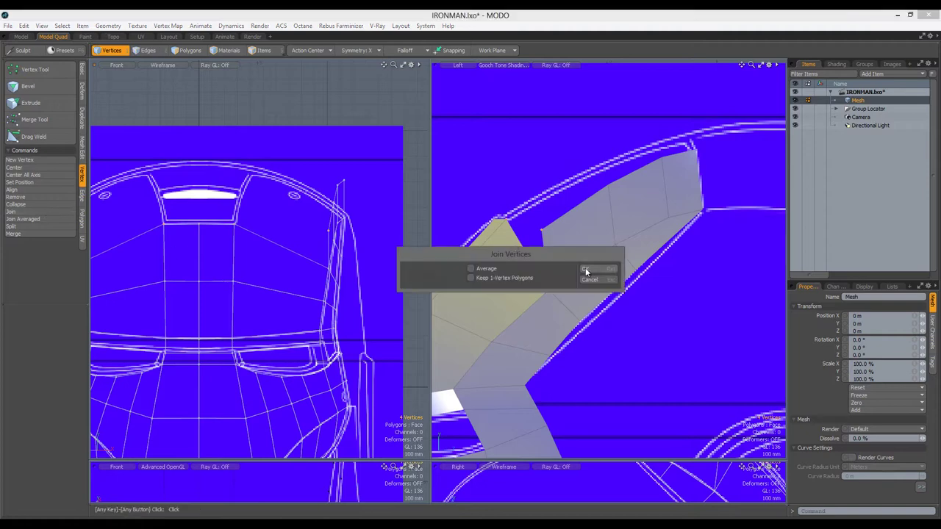
{"action": "left_click", "coordinate": [603, 271]}
Move the extended forehead vertices onto the helmet's top outline in the side view and inward to the panel corner in front
{"action": "key", "text": "w"}
{"action": "left_click_drag", "start_coordinate": [724, 142], "coordinate": [657, 160]}
{"action": "scroll", "coordinate": [338, 170], "scroll_direction": "up", "scroll_amount": 2}
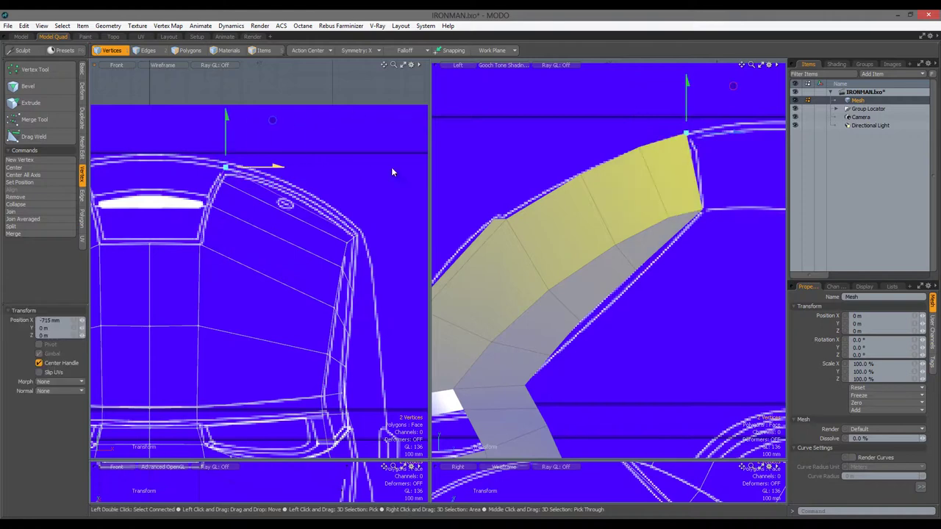
{"action": "key", "text": "space"}
Loop-slice the forehead's side panels vertically, show the references and scale the new loops to 105.5% in Y
{"action": "left_click_drag", "start_coordinate": [588, 265], "coordinate": [632, 272], "text": "alt"}
{"action": "key", "text": "space"}
{"action": "key", "text": "alt+c"}
{"action": "key", "text": "a"}
{"action": "left_click", "coordinate": [794, 108]}
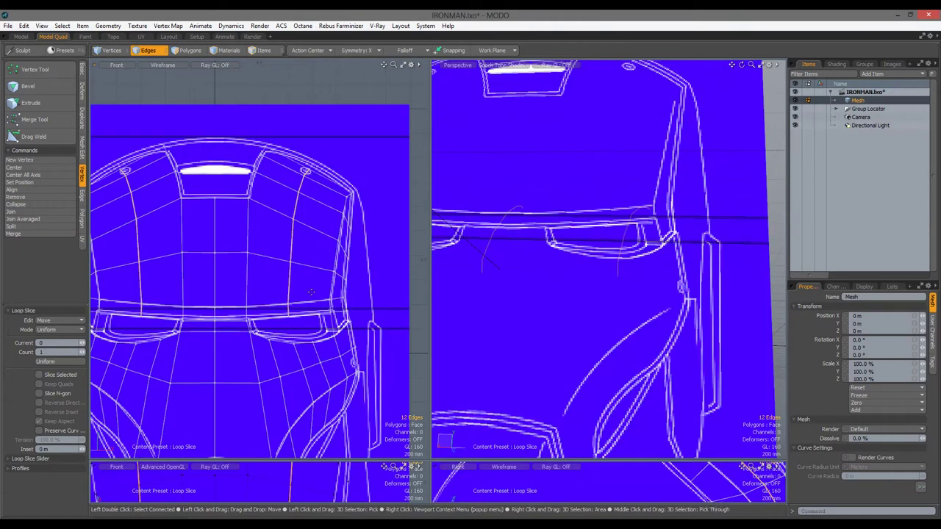
{"action": "key", "text": "y"}
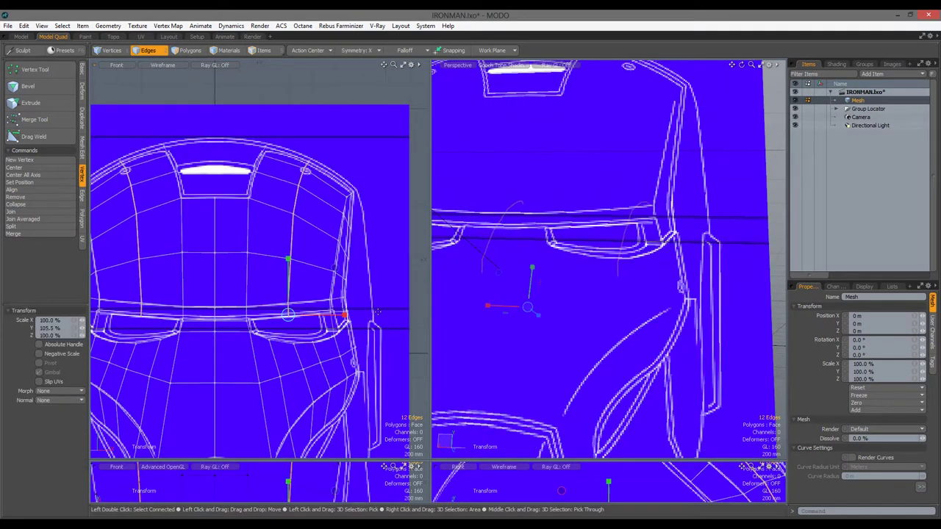
Slice vertical loops on each side of the previous ones and scale them to 101.5% and 101% in Y
{"action": "left_click", "coordinate": [320, 246]}
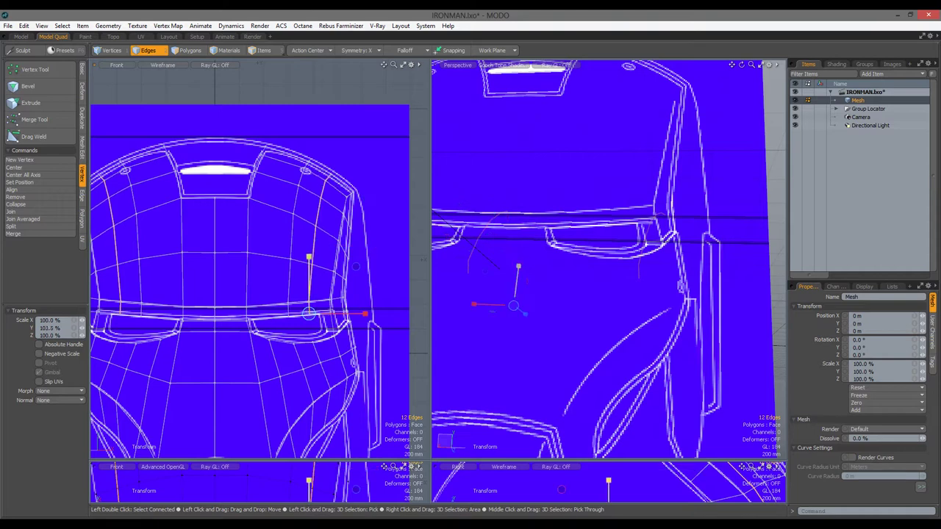
{"action": "key", "text": "ctrl+z"}
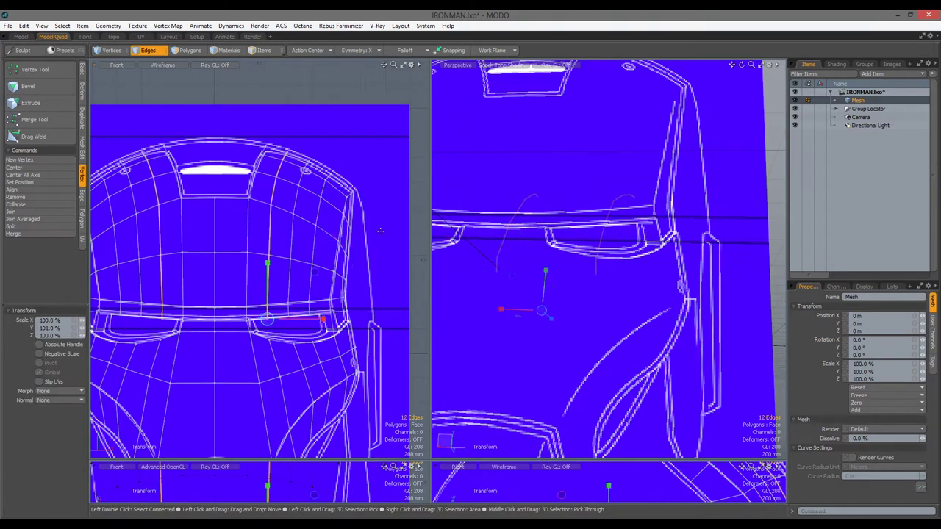
{"action": "key", "text": "space"}
{"action": "left_click", "coordinate": [795, 108]}
Extend the faceplate's rear side edges, from the cheek up to the forehead corner, back toward the ear disc
{"action": "left_click_drag", "start_coordinate": [624, 279], "coordinate": [597, 260], "text": "alt"}
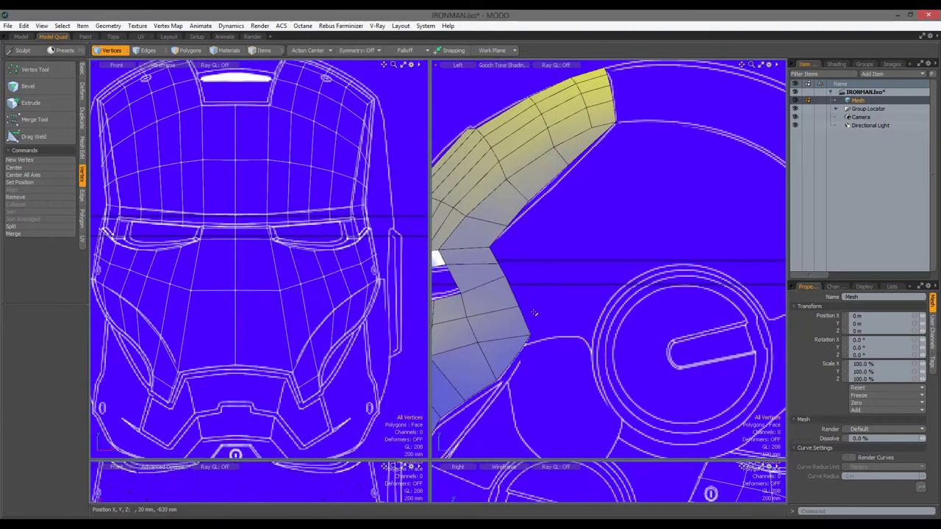
{"action": "left_click", "coordinate": [495, 259], "text": "shift"}
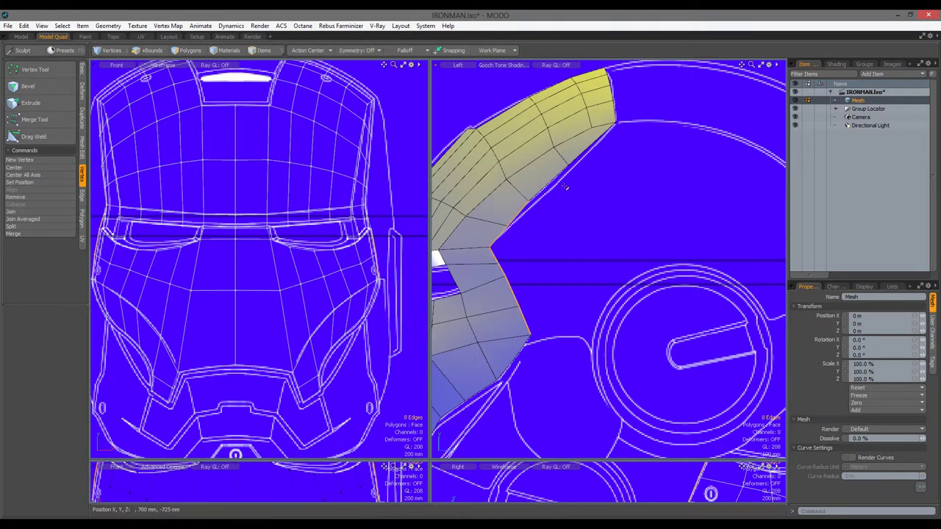
{"action": "key", "text": "z"}
{"action": "left_click_drag", "start_coordinate": [565, 188], "coordinate": [610, 242]}
{"action": "key", "text": "space"}
Move the end vertices of the new side faces onto the ear disc's outer circle in the side view
{"action": "key", "text": "1"}
{"action": "left_click_drag", "start_coordinate": [681, 132], "coordinate": [673, 224], "text": "alt+shift"}
{"action": "key", "text": "w"}
{"action": "key", "text": "space"}
{"action": "key", "text": "w"}
{"action": "key", "text": "2"}
Close the remaining notch in the side faces by placing its edge and vertices on the ear disc's outline
{"action": "left_click", "coordinate": [566, 224]}
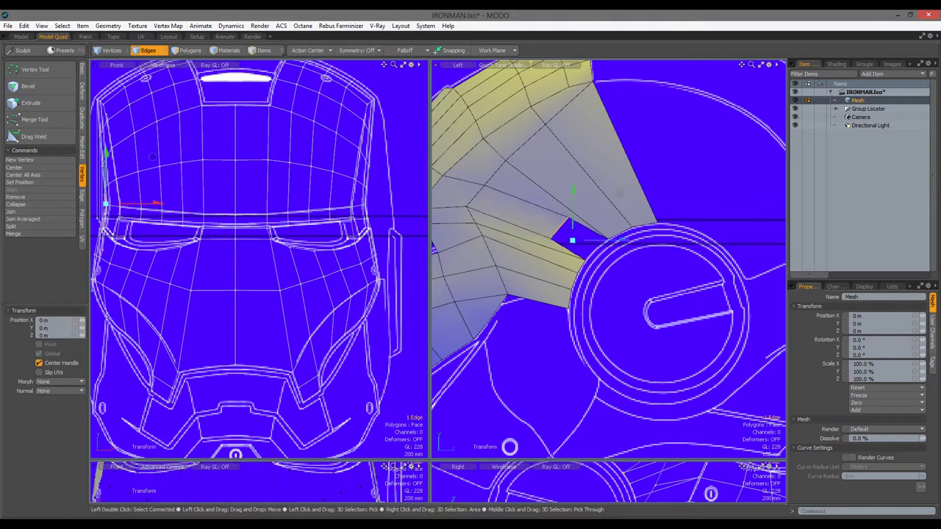
{"action": "scroll", "coordinate": [568, 240], "scroll_direction": "up", "scroll_amount": 4}
{"action": "key", "text": "1"}
{"action": "left_click", "coordinate": [644, 281]}
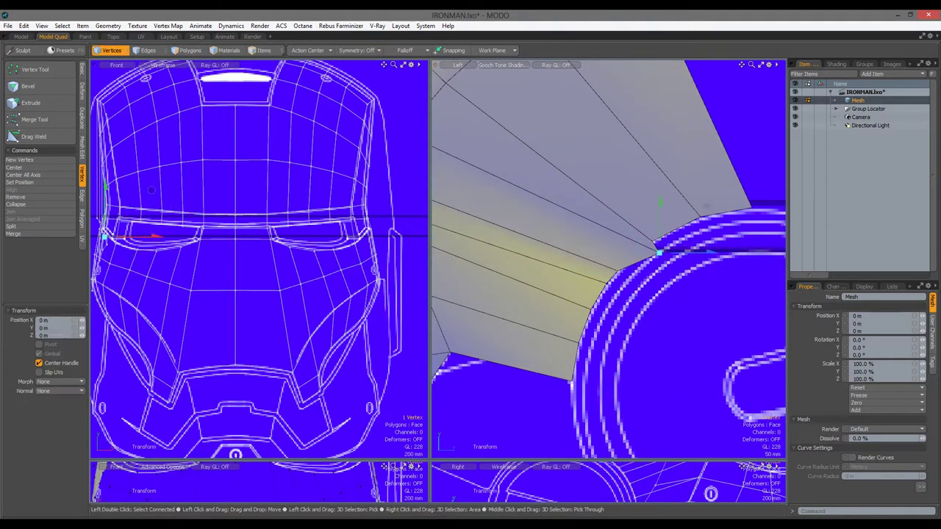
{"action": "scroll", "coordinate": [646, 313], "scroll_direction": "down", "scroll_amount": 4}
Shift the nine vertices around the ear disc sideways in X in the front view and check the shape in perspective
{"action": "key", "text": "space"}
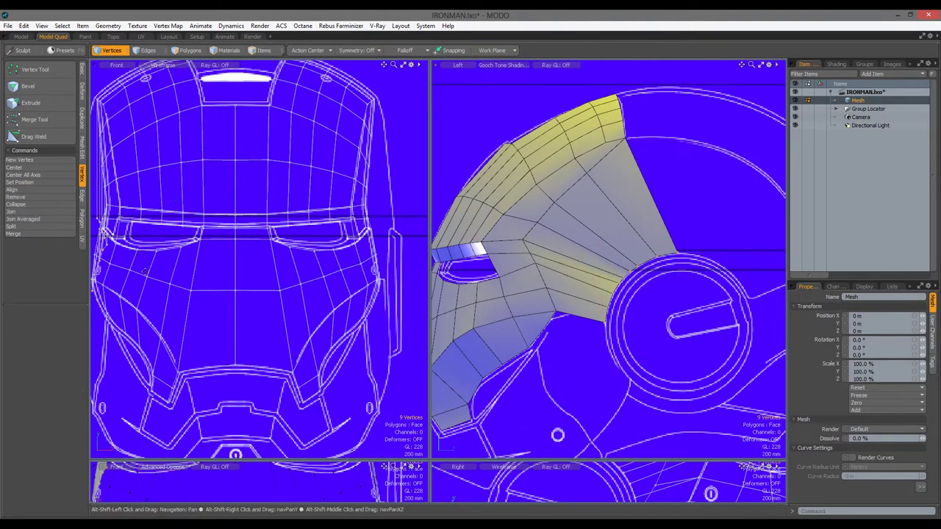
{"action": "left_click_drag", "start_coordinate": [145, 272], "coordinate": [276, 268], "text": "alt+shift"}
{"action": "key", "text": "w"}
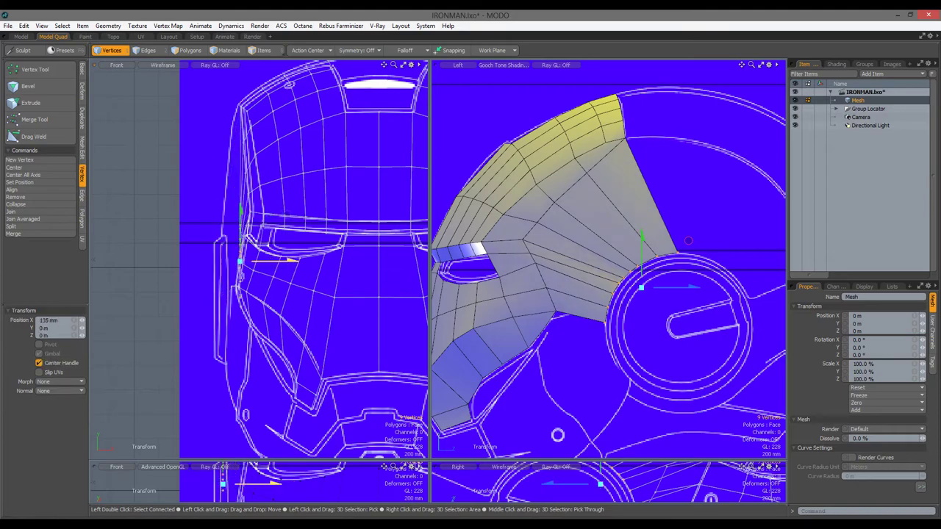
{"action": "key", "text": "space"}
{"action": "key", "text": "ctrl+space"}
{"action": "left_click", "coordinate": [615, 279]}
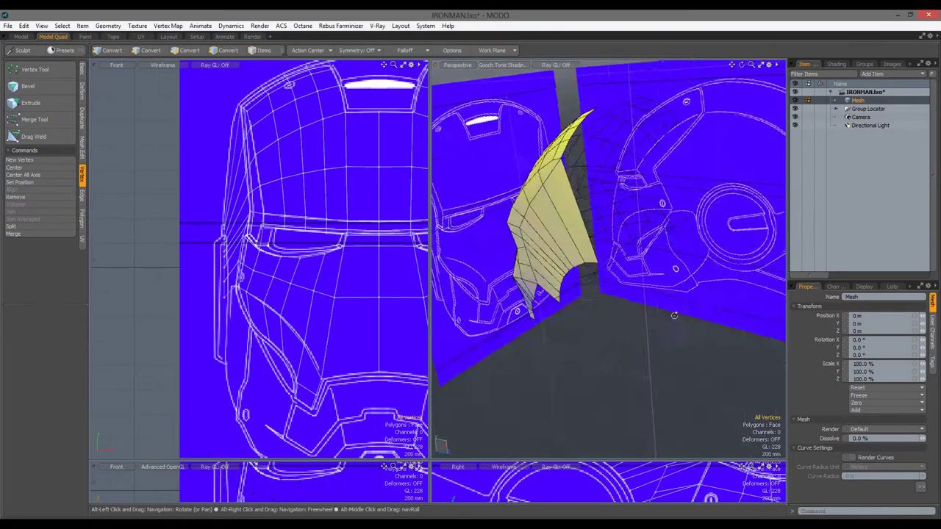
{"action": "left_click_drag", "start_coordinate": [674, 315], "coordinate": [563, 304], "text": "alt"}
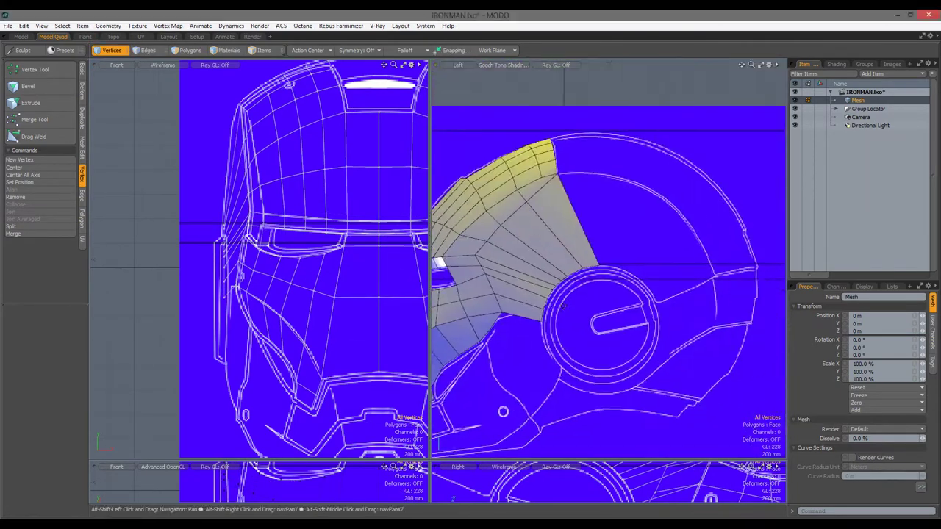
Extend the side's rear edge between the forehead corner and ear disc back to the rear panel line, and position its vertices in both views
{"action": "key", "text": "2"}
{"action": "left_click", "coordinate": [574, 239]}
{"action": "key", "text": "shift+x"}
{"action": "key", "text": "1"}
{"action": "left_click", "coordinate": [241, 155]}
{"action": "key", "text": "w"}
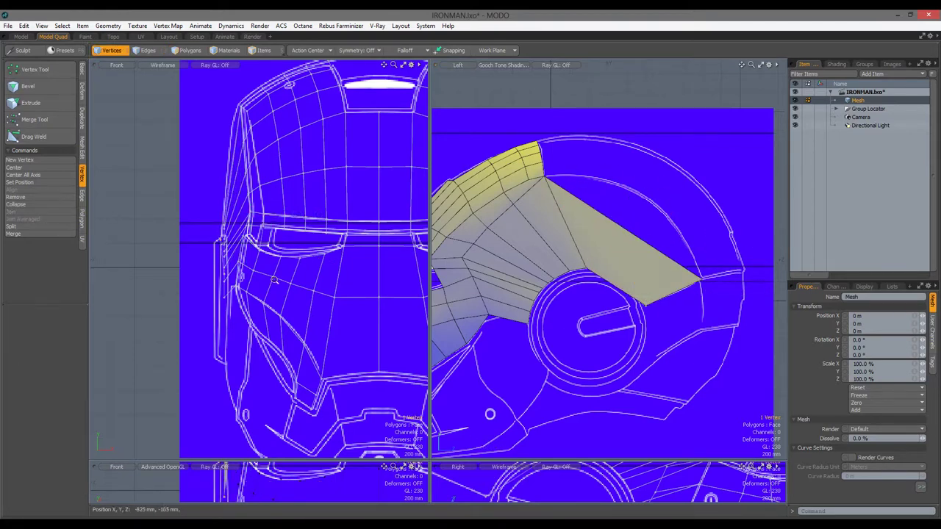
{"action": "scroll", "coordinate": [273, 280], "scroll_direction": "up", "scroll_amount": 1}
{"action": "left_click", "coordinate": [254, 260]}
{"action": "key", "text": "w"}
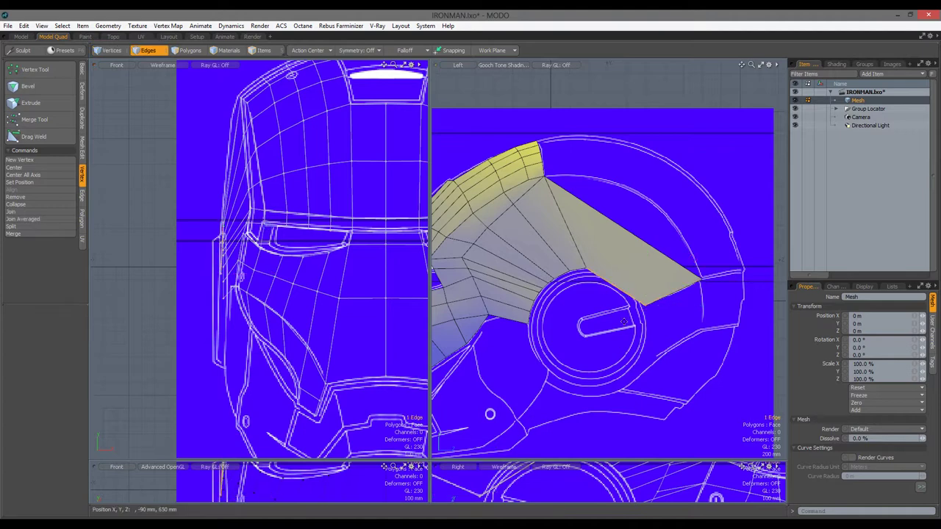
Split the large side face above the ear disc and move the new vertices onto the disc and the arched panel line in the side view
{"action": "key", "text": "1"}
{"action": "left_click", "coordinate": [617, 301]}
{"action": "key", "text": "w"}
{"action": "left_click", "coordinate": [607, 249]}
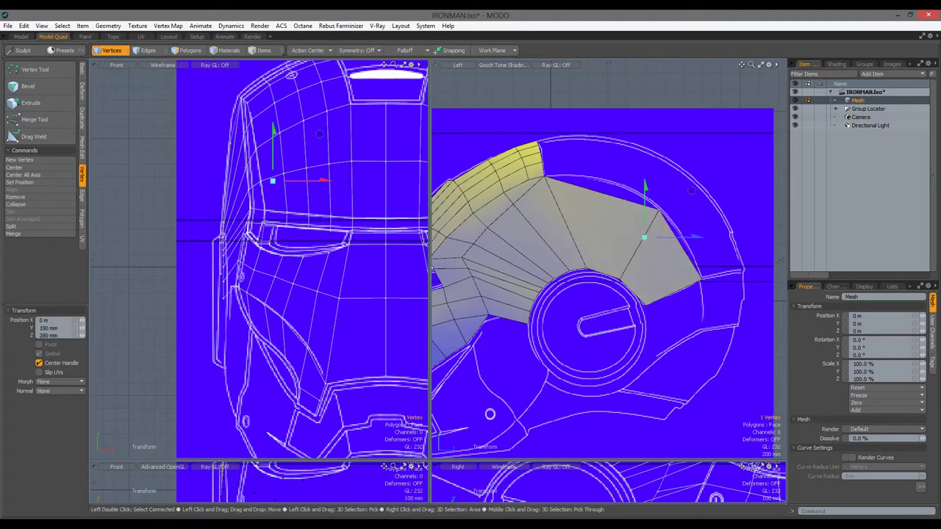
{"action": "scroll", "coordinate": [591, 280], "scroll_direction": "up", "scroll_amount": 2}
{"action": "left_click", "coordinate": [595, 286]}
{"action": "key", "text": "w"}
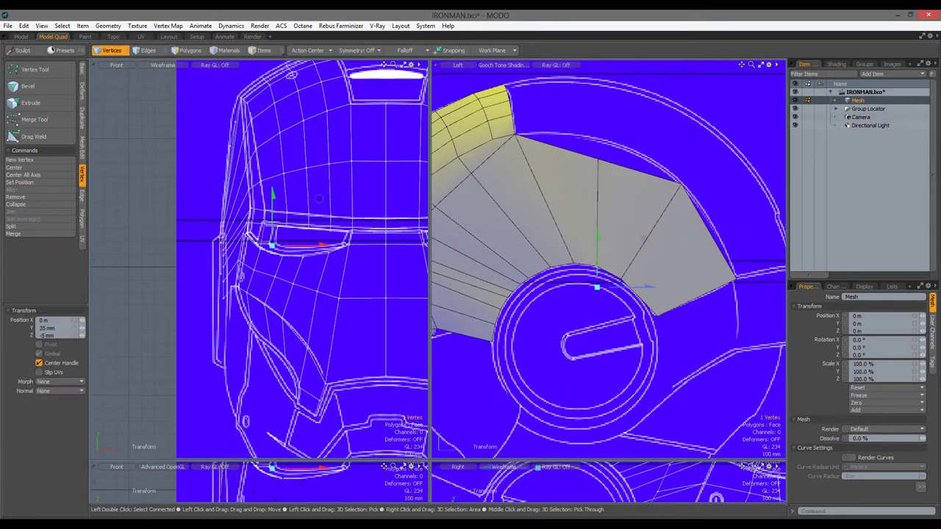
{"action": "key", "text": "space"}
{"action": "scroll", "coordinate": [605, 315], "scroll_direction": "down", "scroll_amount": 2}
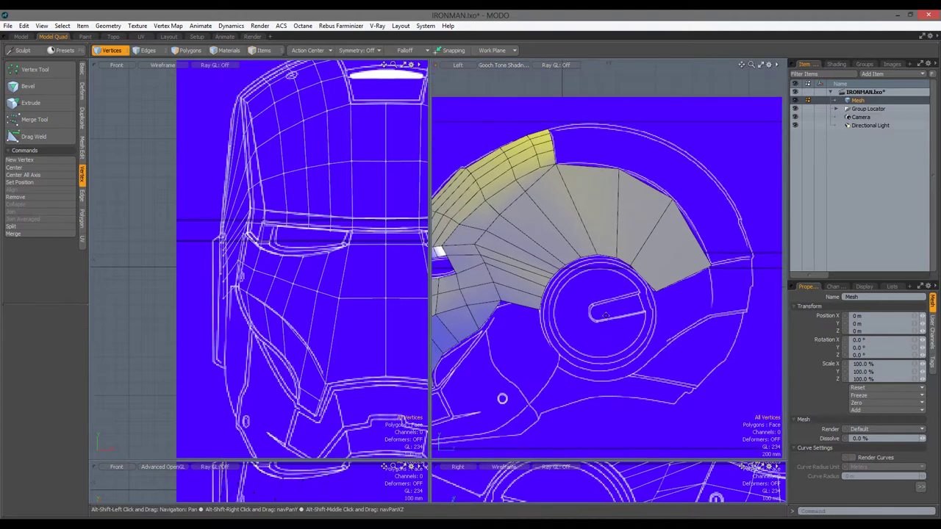
{"action": "left_click_drag", "start_coordinate": [588, 322], "coordinate": [625, 278], "text": "alt+shift"}
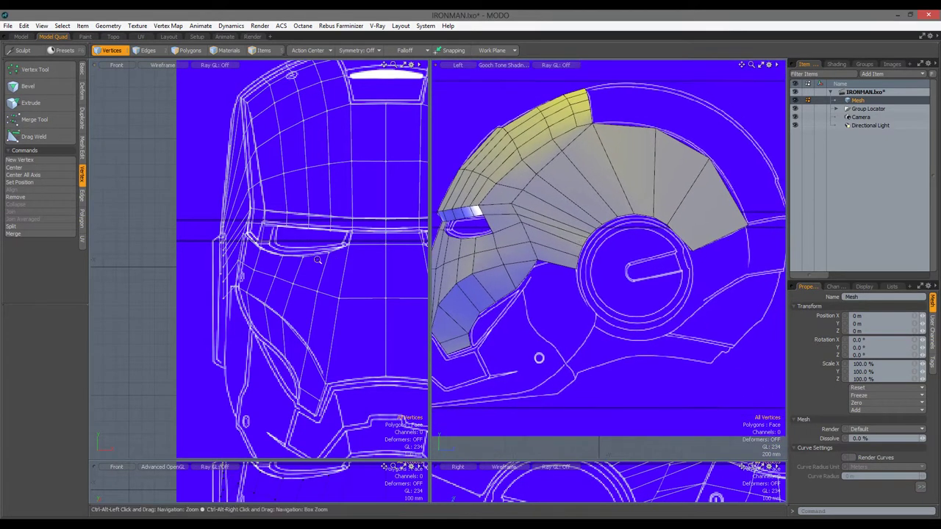
Mirror the half helmet mesh across the X axis
{"action": "key", "text": "3"}
{"action": "scroll", "coordinate": [331, 236], "scroll_direction": "down", "scroll_amount": 3}
{"action": "right_click_drag", "start_coordinate": [399, 101], "coordinate": [277, 434]}
{"action": "left_click", "coordinate": [82, 121]}
{"action": "left_click", "coordinate": [28, 86]}
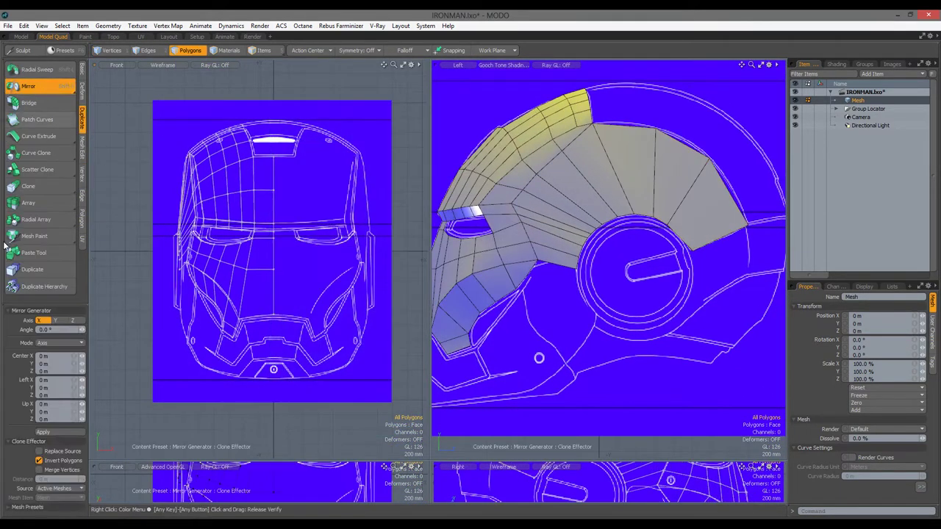
Extend the two rear side edges inward in the back view and set the new vertices' X position to the centre line
{"action": "left_click_drag", "start_coordinate": [661, 308], "coordinate": [693, 259], "text": "alt"}
{"action": "key", "text": "ctrl+space"}
{"action": "left_click", "coordinate": [624, 338]}
{"action": "left_click", "coordinate": [794, 108]}
{"action": "scroll", "coordinate": [206, 213], "scroll_direction": "up", "scroll_amount": 2}
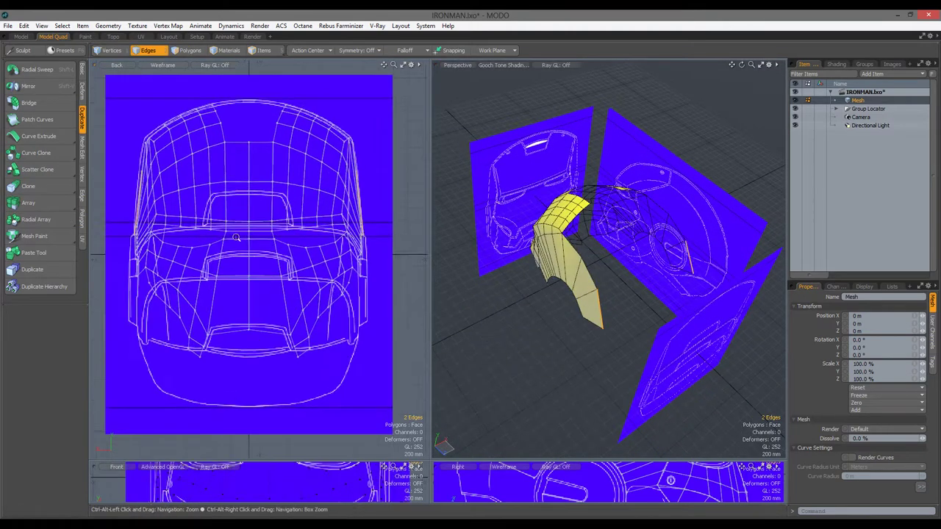
{"action": "key", "text": "z"}
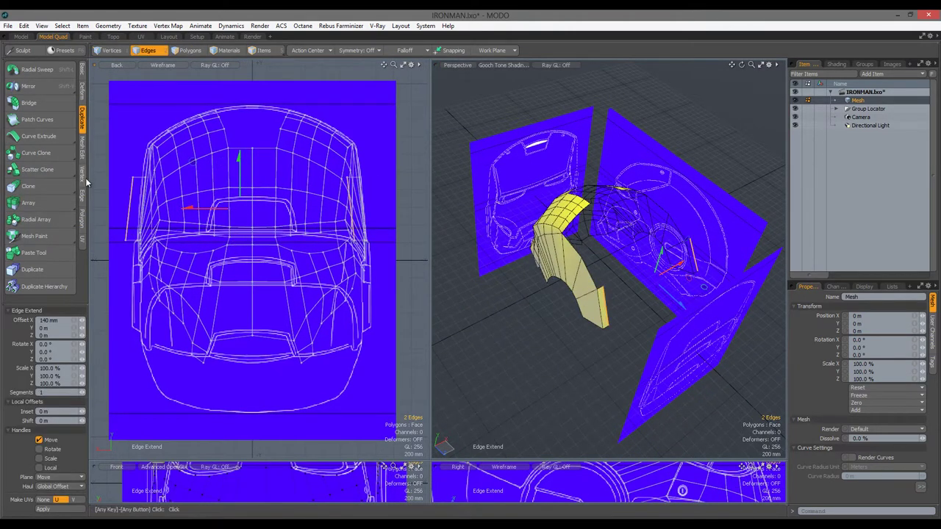
{"action": "left_click", "coordinate": [82, 174]}
{"action": "left_click", "coordinate": [20, 182]}
{"action": "key", "text": "Return"}
Move the new rear centre vertices onto the helmet's back outline in the side view
{"action": "key", "text": "ctrl+space"}
{"action": "left_click", "coordinate": [641, 269]}
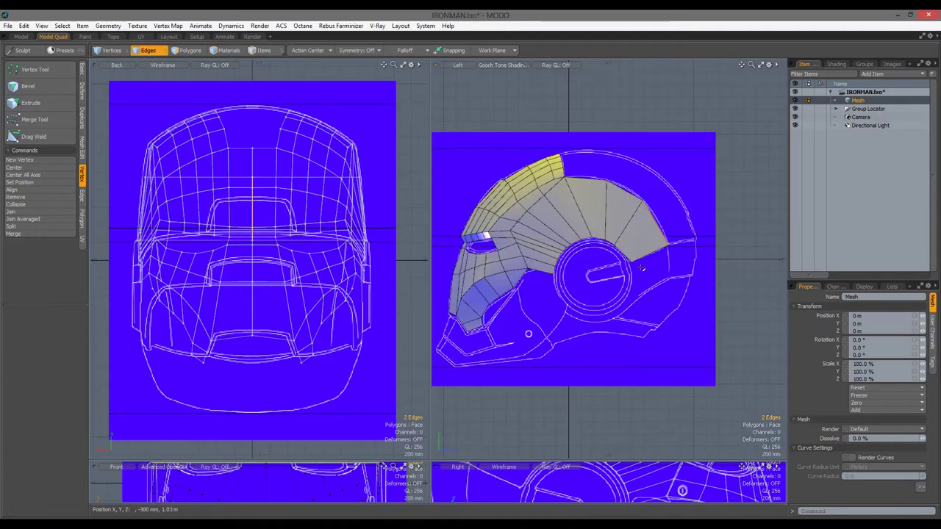
{"action": "scroll", "coordinate": [668, 242], "scroll_direction": "up", "scroll_amount": 3}
{"action": "key", "text": "w"}
{"action": "key", "text": "1"}
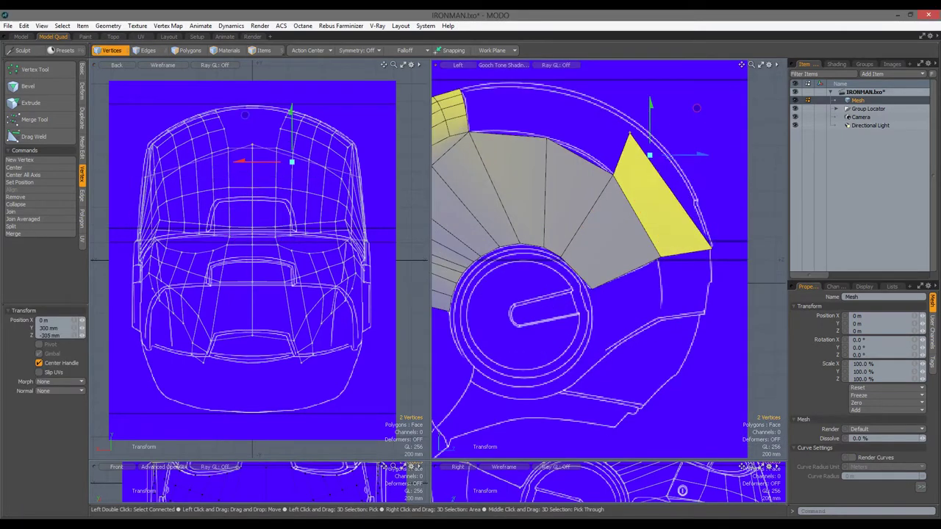
{"action": "left_click", "coordinate": [679, 295]}
{"action": "scroll", "coordinate": [662, 296], "scroll_direction": "down", "scroll_amount": 2}
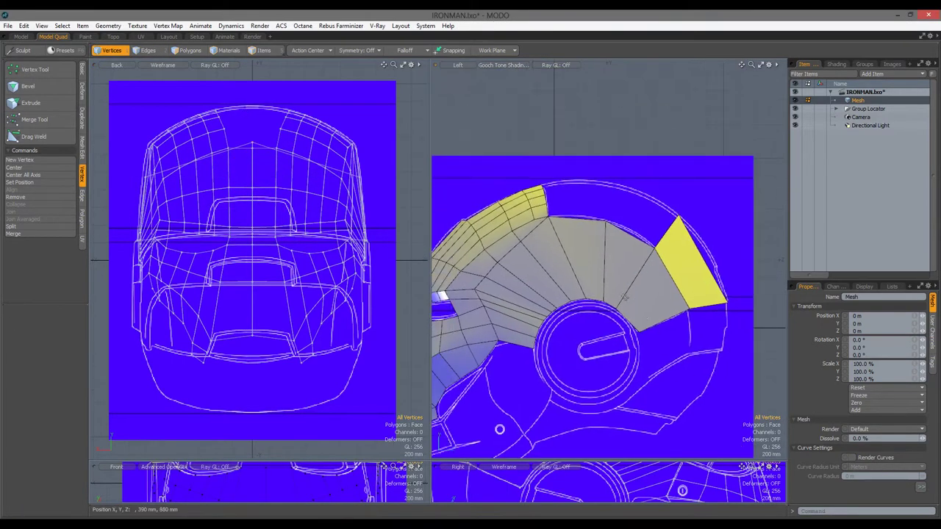
Bridge the two edges behind the forehead opening with 2 segments and adjust the new strip's shape
{"action": "left_click_drag", "start_coordinate": [588, 308], "coordinate": [584, 192], "text": "alt"}
{"action": "right_click", "coordinate": [582, 243]}
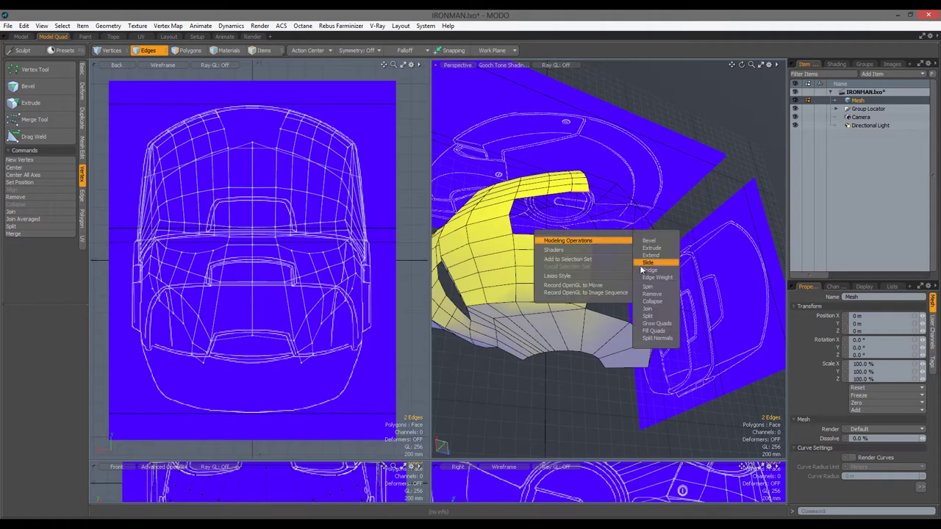
{"action": "left_click", "coordinate": [556, 243]}
{"action": "left_click_drag", "start_coordinate": [581, 243], "coordinate": [187, 292], "text": "alt"}
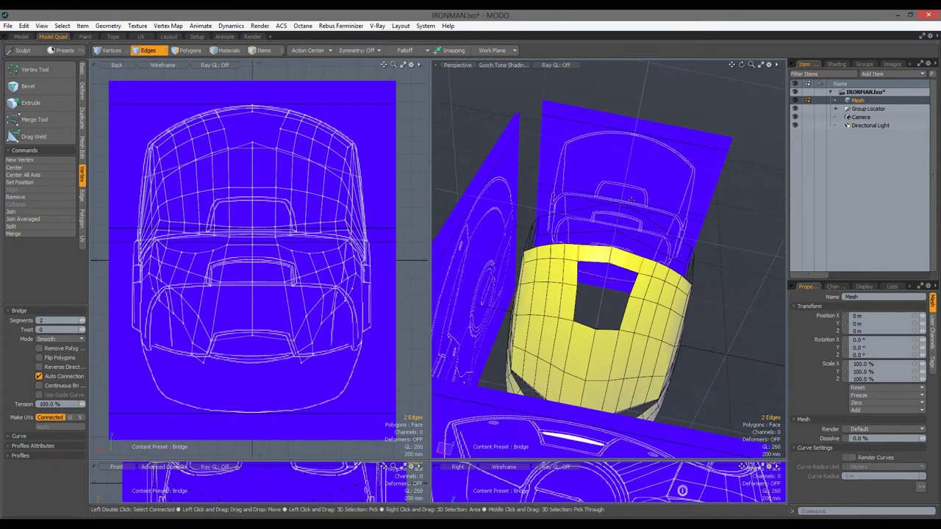
{"action": "left_click", "coordinate": [592, 250]}
{"action": "key", "text": "w"}
{"action": "left_click_drag", "start_coordinate": [593, 264], "coordinate": [519, 251], "text": "alt"}
{"action": "key", "text": "space"}
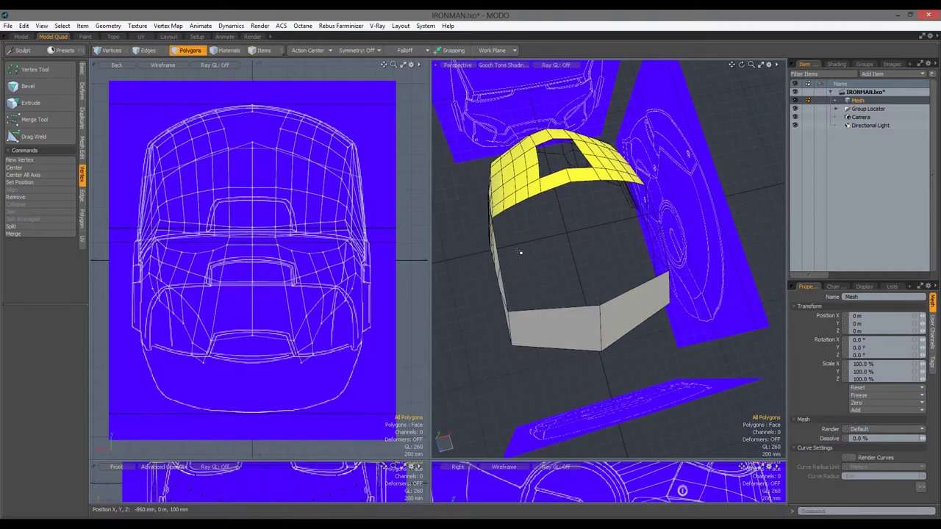
Loop-slice one half of the rear panel with 4 uniform cuts and move the new edges in the top view to round the back
{"action": "key", "text": "alt+l"}
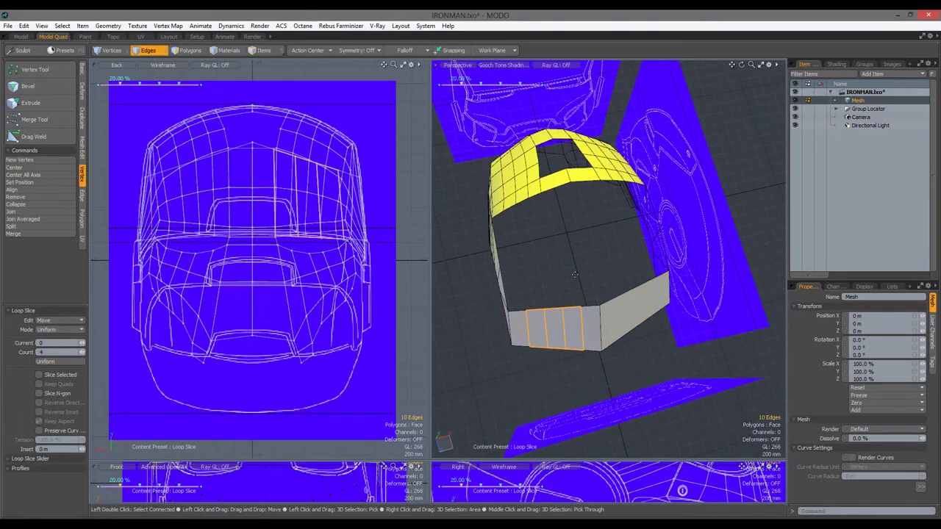
{"action": "left_click_drag", "start_coordinate": [590, 355], "coordinate": [561, 353], "text": "alt"}
{"action": "key", "text": "w"}
{"action": "left_click", "coordinate": [561, 345]}
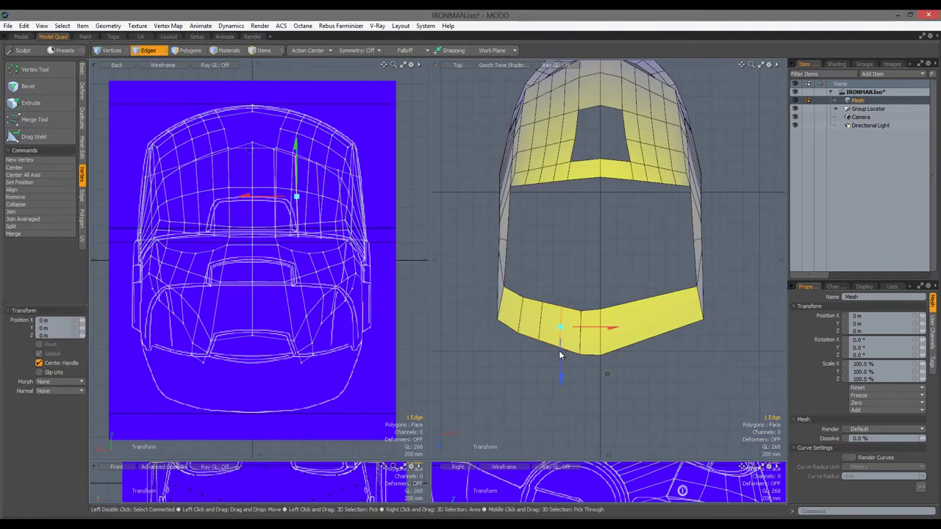
{"action": "key", "text": "w"}
{"action": "left_click_drag", "start_coordinate": [549, 315], "coordinate": [556, 269]}
{"action": "key", "text": "space"}
Reshape the six upper vertices of the sliced rear panel toward the back outline in the side view, using a transform with screen falloff
{"action": "scroll", "coordinate": [557, 269], "scroll_direction": "up", "scroll_amount": 5}
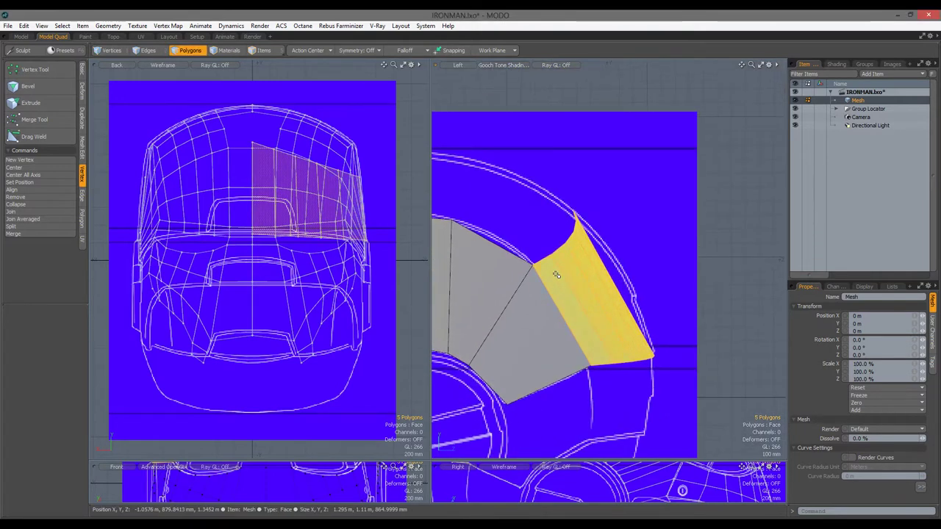
{"action": "key", "text": "1"}
{"action": "left_click", "coordinate": [27, 175]}
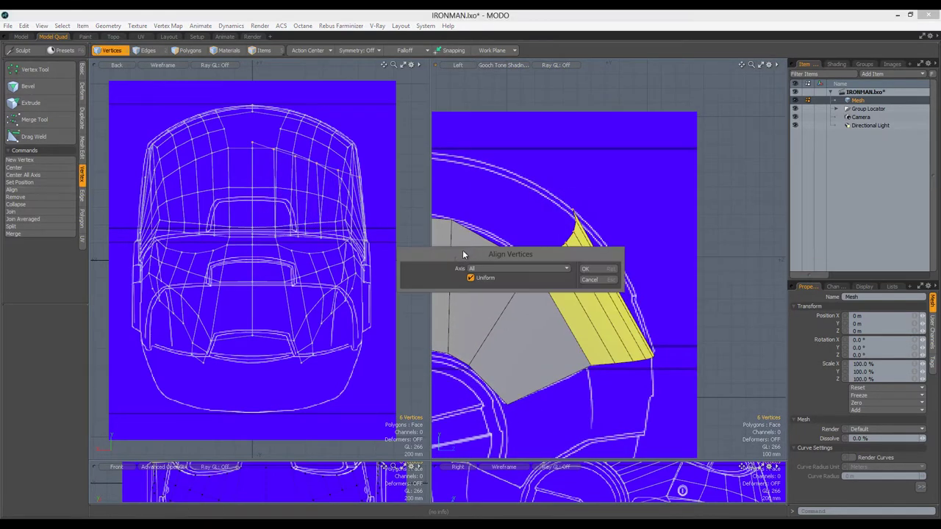
{"action": "left_click", "coordinate": [506, 269]}
{"action": "scroll", "coordinate": [584, 240], "scroll_direction": "up", "scroll_amount": 2}
{"action": "key", "text": "w"}
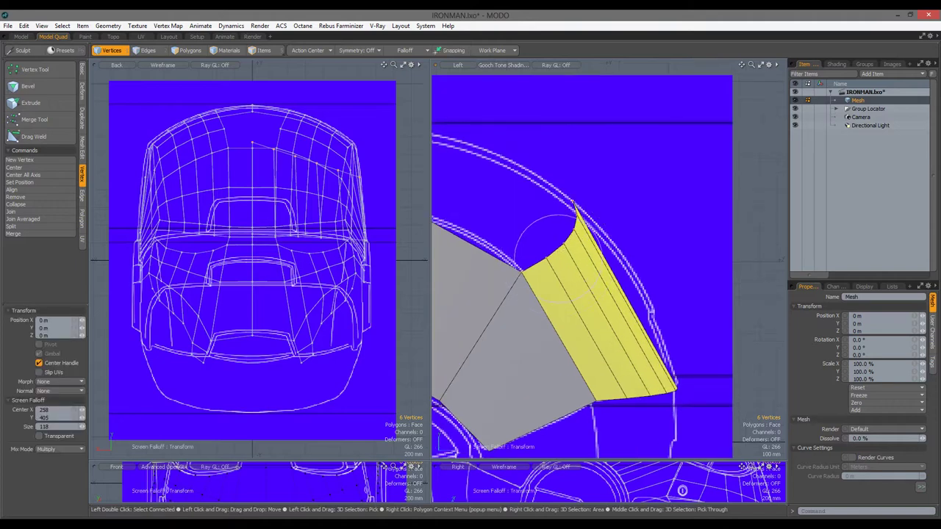
{"action": "left_click_drag", "start_coordinate": [588, 228], "coordinate": [560, 249]}
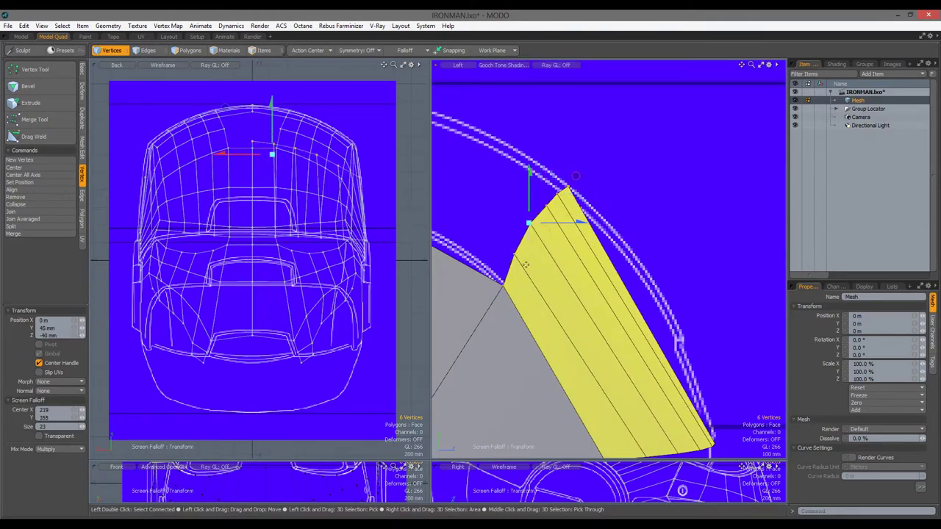
{"action": "scroll", "coordinate": [572, 313], "scroll_direction": "down", "scroll_amount": 3}
{"action": "key", "text": "space"}
Mirror the five rounded rear polygons across the X axis
{"action": "key", "text": "3"}
{"action": "left_click_drag", "start_coordinate": [494, 248], "coordinate": [517, 352], "text": "alt"}
{"action": "left_click", "coordinate": [81, 118]}
{"action": "left_click", "coordinate": [30, 87]}
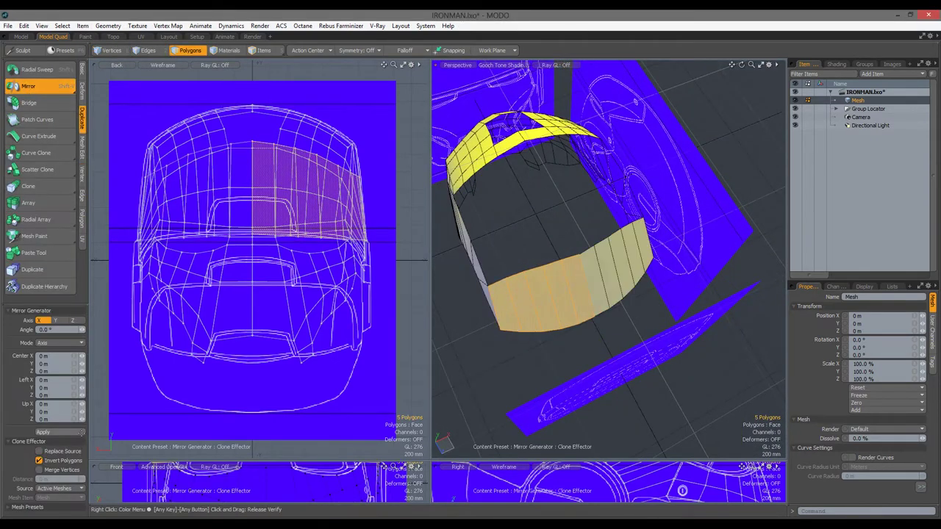
{"action": "key", "text": "space"}
{"action": "left_click", "coordinate": [108, 26]}
{"action": "left_click", "coordinate": [62, 164]}
{"action": "left_click", "coordinate": [473, 296]}
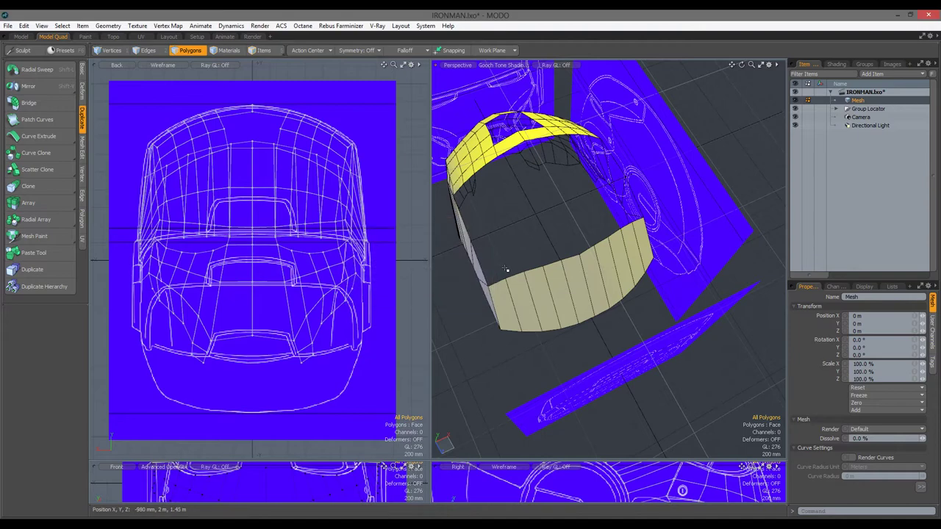
Bridge the open gap over the crown between the forehead strip and the rear panel, and toggle the subdivision preview
{"action": "left_click_drag", "start_coordinate": [526, 282], "coordinate": [596, 314], "text": "alt"}
{"action": "right_click", "coordinate": [553, 273]}
{"action": "mouse_move", "coordinate": [601, 279]}
{"action": "key", "text": "Escape"}
{"action": "key", "text": "Tab"}
{"action": "key", "text": "Tab"}
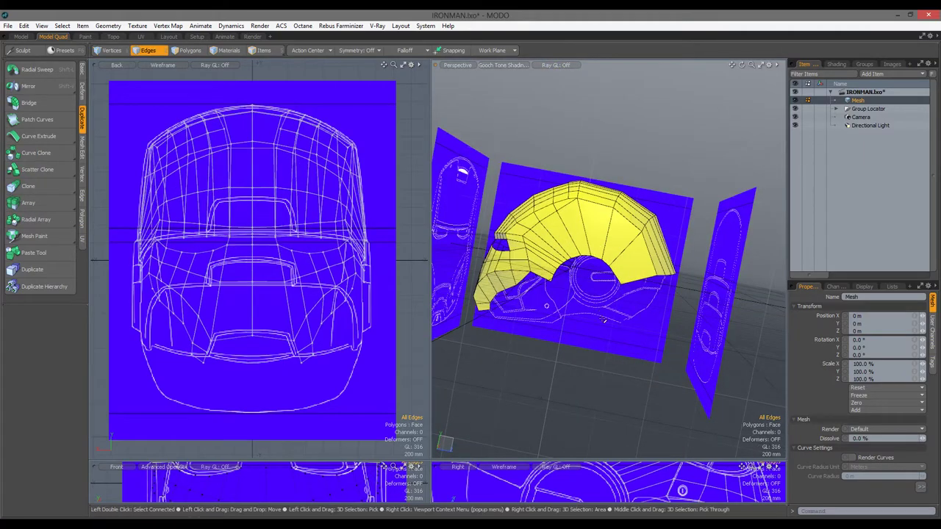
Isolate the twelve rear polygons and shift their lower side corner vertices symmetrically by -155 mm in X to match the back view
{"action": "key", "text": "a"}
{"action": "key", "text": "3"}
{"action": "left_click_drag", "start_coordinate": [588, 221], "coordinate": [680, 203]}
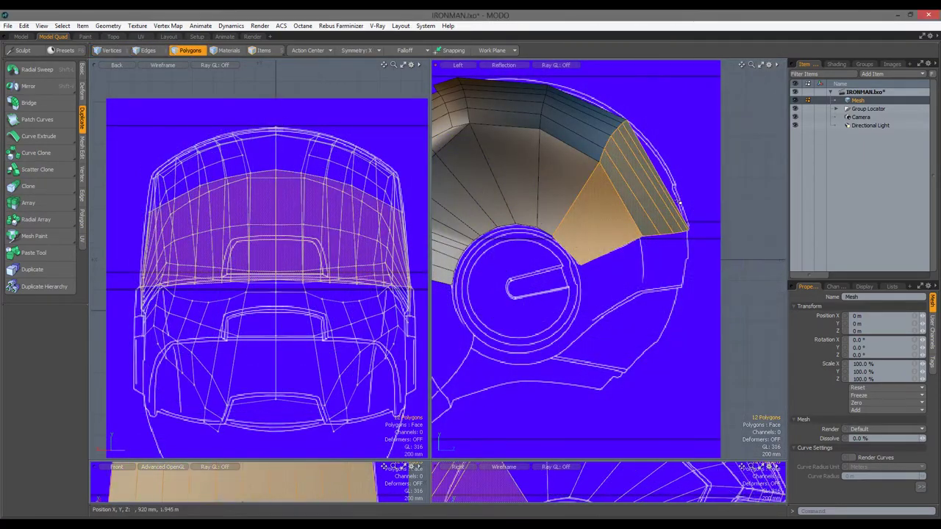
{"action": "key", "text": "shift+h"}
{"action": "key", "text": "1"}
{"action": "left_click", "coordinate": [642, 236]}
{"action": "key", "text": "w"}
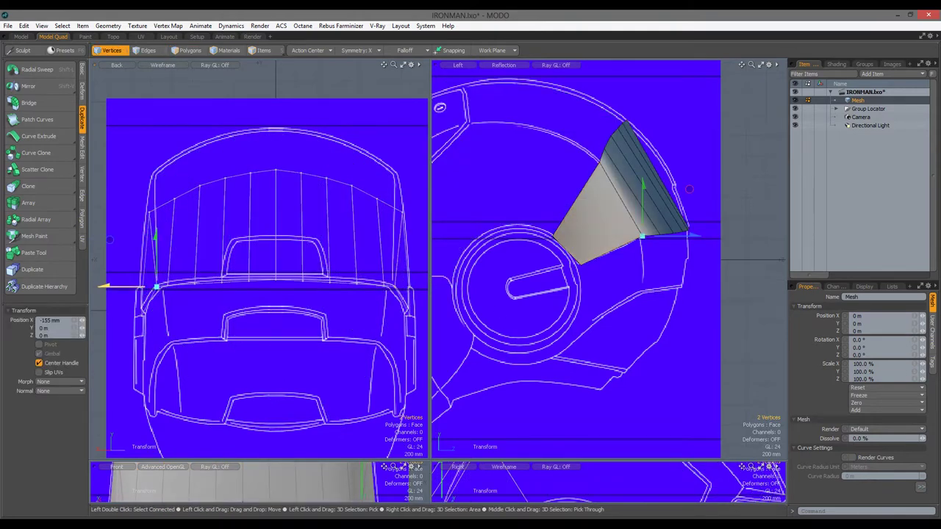
Fit the rear panel's other lower-edge vertices to the curved reference line in the back view, and unhide the full mesh
{"action": "mouse_move", "coordinate": [121, 286]}
{"action": "left_mouse_down"}
{"action": "mouse_move", "coordinate": [202, 308]}
{"action": "mouse_move", "coordinate": [219, 281]}
{"action": "left_mouse_up"}
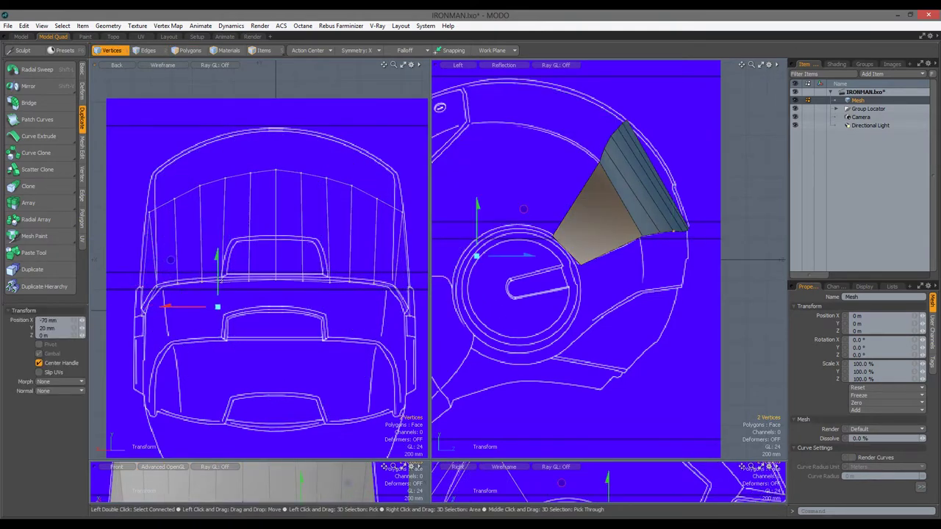
{"action": "key", "text": "space"}
{"action": "key", "text": "w"}
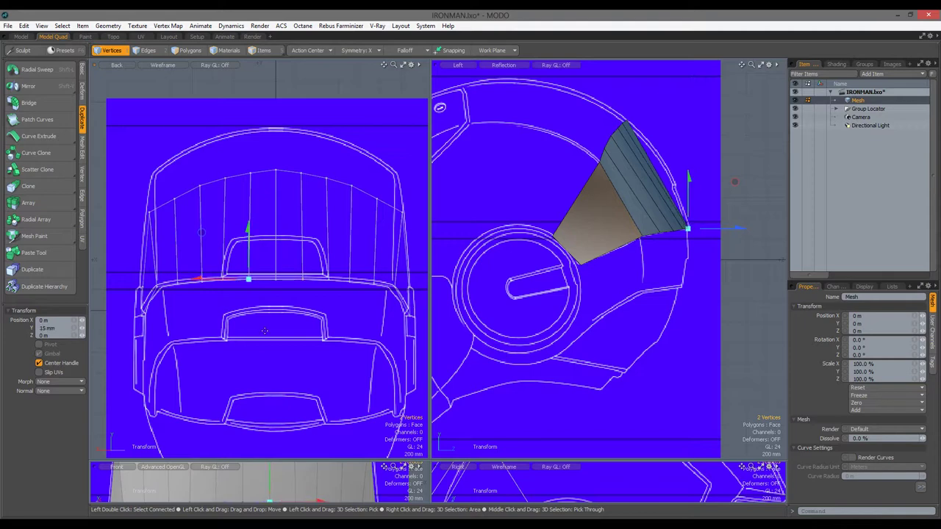
{"action": "key", "text": "space"}
{"action": "key", "text": "u"}
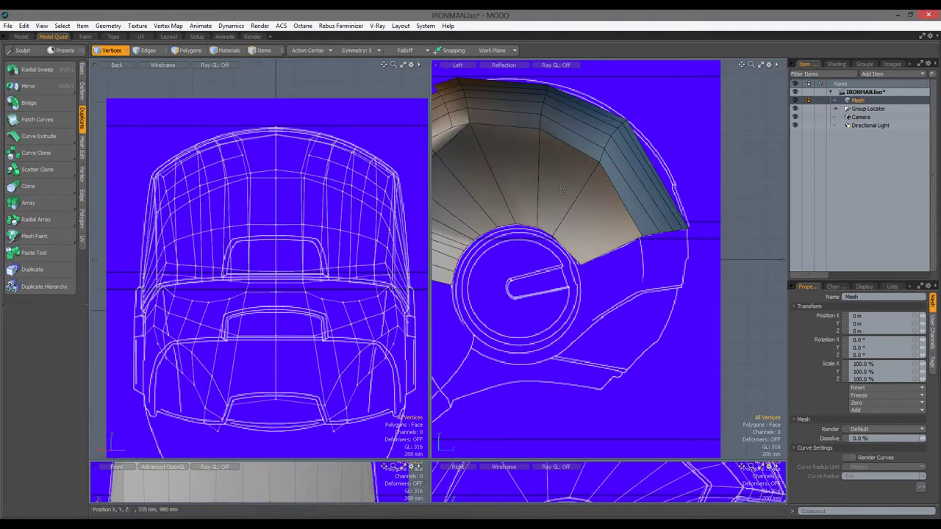
Isolate the eight polygons above the ear disc, adjust their upper vertices to the back-view outline, and unhide the mesh
{"action": "key", "text": "a"}
{"action": "key", "text": "3"}
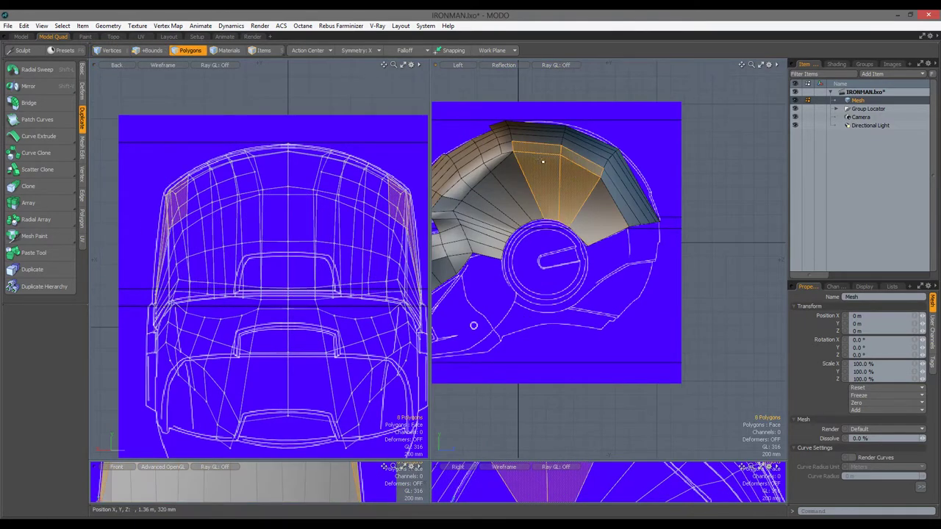
{"action": "key", "text": "shift+h"}
{"action": "key", "text": "1"}
{"action": "scroll", "coordinate": [169, 192], "scroll_direction": "up", "scroll_amount": 5}
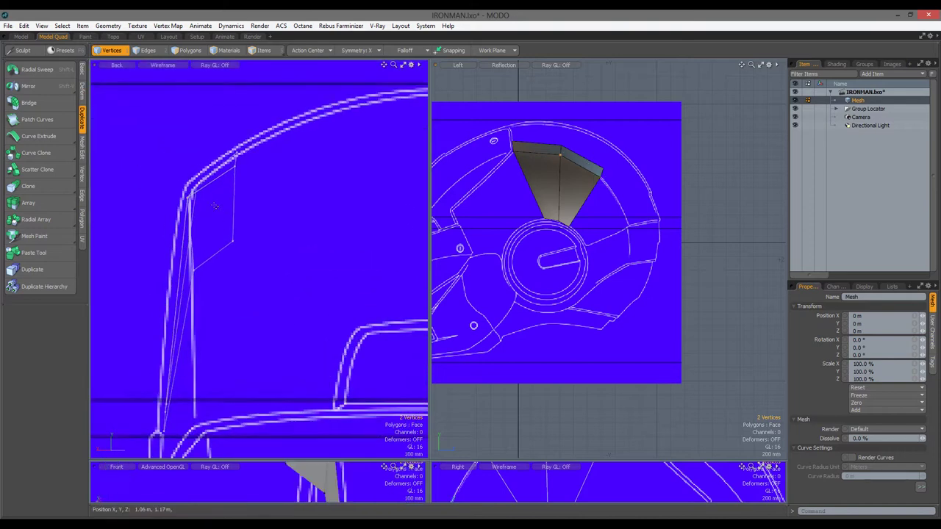
{"action": "key", "text": "w"}
Select the crosswise edge loop at the front of the rear panel and move its vertices in the top view to round it
{"action": "key", "text": "ctrl+space"}
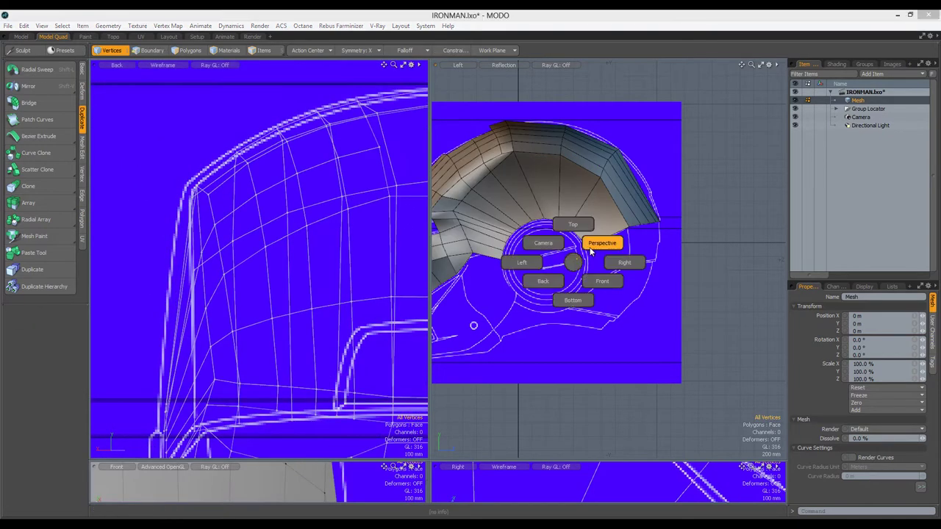
{"action": "left_click", "coordinate": [609, 242]}
{"action": "left_click_drag", "start_coordinate": [609, 241], "coordinate": [609, 336], "text": "alt"}
{"action": "key", "text": "2"}
{"action": "double_click", "coordinate": [566, 243]}
{"action": "key", "text": "ctrl+space"}
{"action": "left_click", "coordinate": [633, 364]}
{"action": "scroll", "coordinate": [634, 364], "scroll_direction": "up", "scroll_amount": 3}
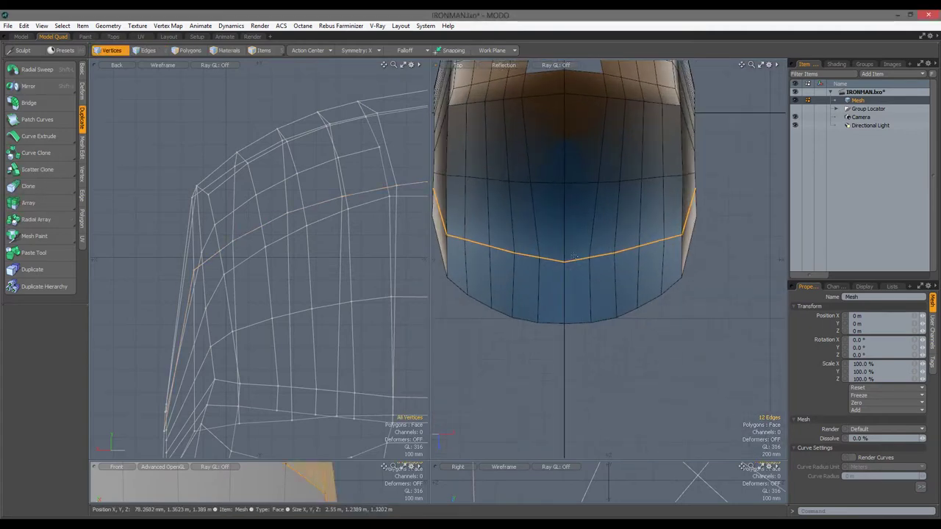
{"action": "key", "text": "w"}
{"action": "key", "text": "space"}
Add an edge loop across the rear panel and side faces behind the ear disc with Loop Slice in the side view
{"action": "left_click_drag", "start_coordinate": [634, 364], "coordinate": [610, 294], "text": "alt"}
{"action": "key", "text": "ctrl+space"}
{"action": "left_click", "coordinate": [610, 250]}
{"action": "key", "text": "2"}
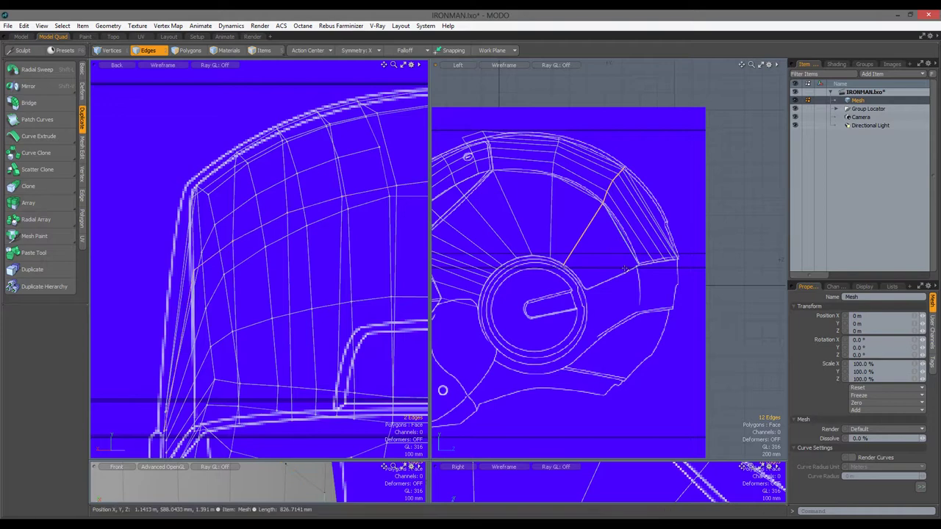
{"action": "scroll", "coordinate": [625, 269], "scroll_direction": "up", "scroll_amount": 3}
{"action": "key", "text": "alt+c"}
{"action": "key", "text": "space"}
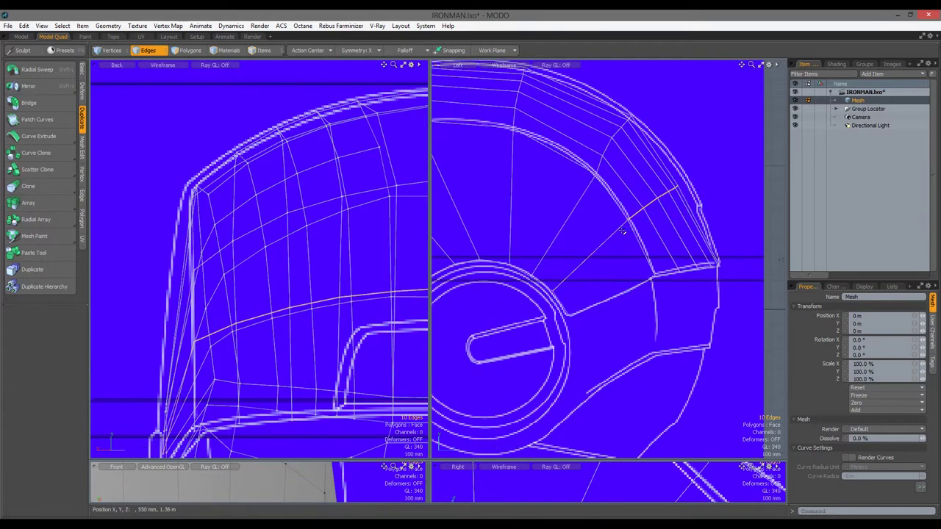
Scale the new edge loop across the rear panel to 128% in Y and 119.5% in Z to meet the side-view outline
{"action": "key", "text": "r"}
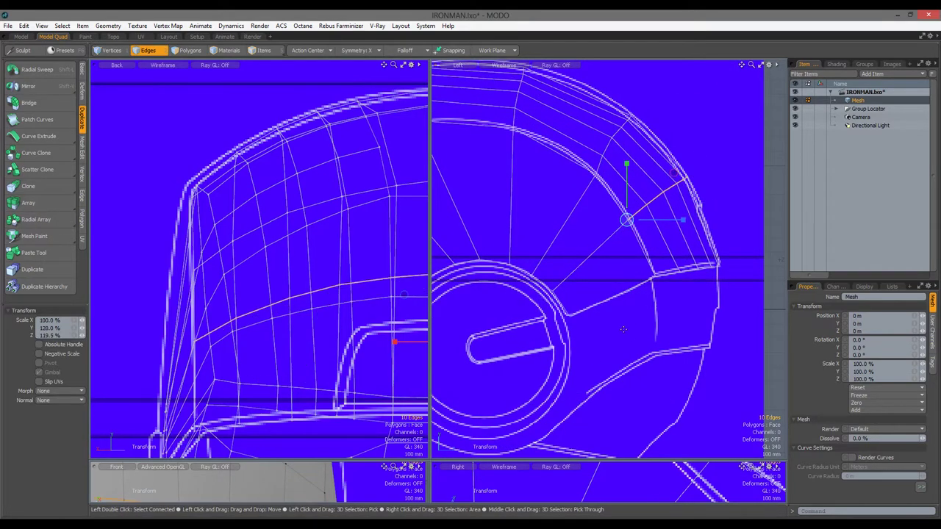
{"action": "key", "text": "space"}
{"action": "left_click", "coordinate": [623, 329]}
Add an edge loop around the ear disc opening with Loop Slice at 14% in the side view
{"action": "scroll", "coordinate": [624, 330], "scroll_direction": "down", "scroll_amount": 3}
{"action": "left_click_drag", "start_coordinate": [623, 329], "coordinate": [563, 293], "text": "alt+shift"}
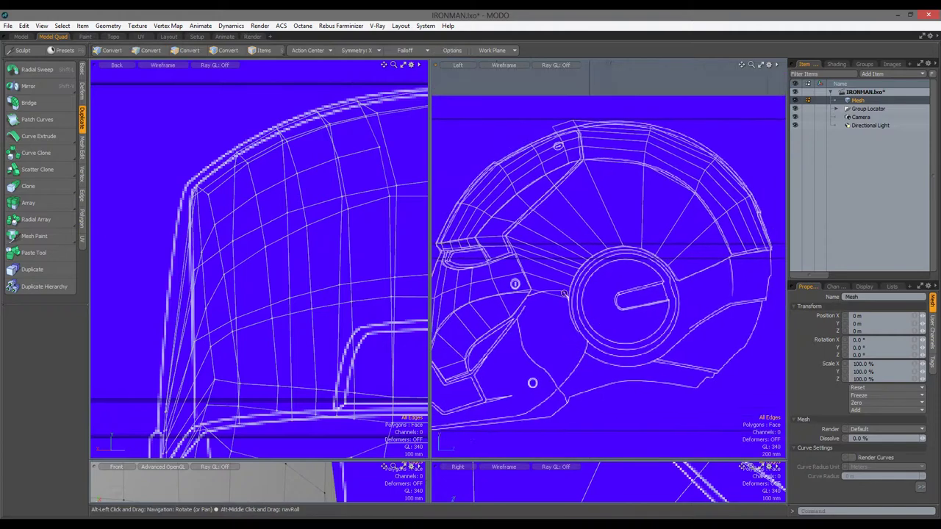
{"action": "scroll", "coordinate": [563, 293], "scroll_direction": "up", "scroll_amount": 3}
{"action": "key", "text": "alt+c"}
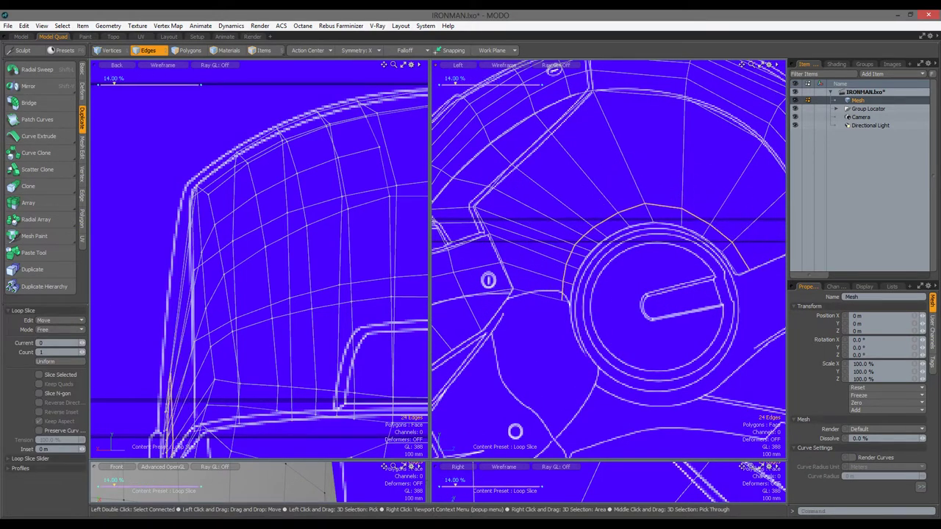
{"action": "key", "text": "1"}
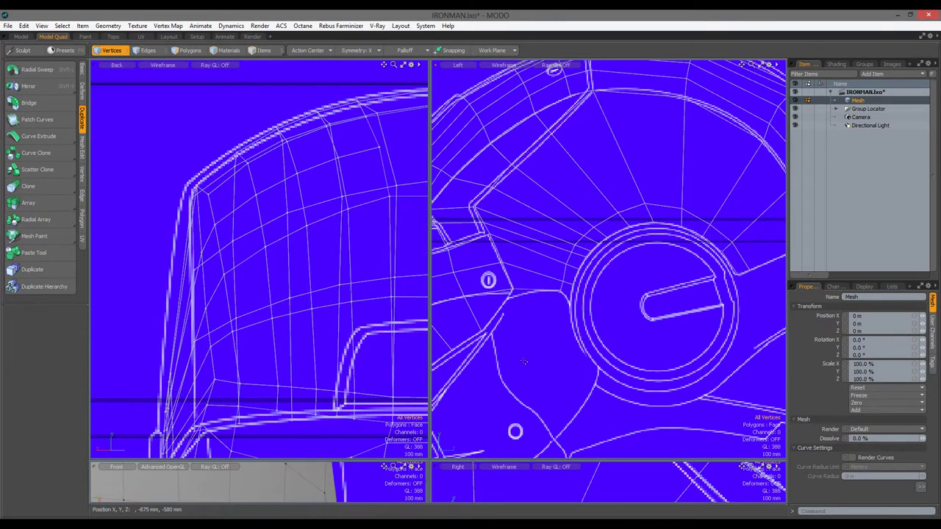
Extend the open lower edges behind the ear disc downward and fit them to the next reference line in the side view
{"action": "left_click", "coordinate": [504, 64]}
{"action": "left_click", "coordinate": [499, 118]}
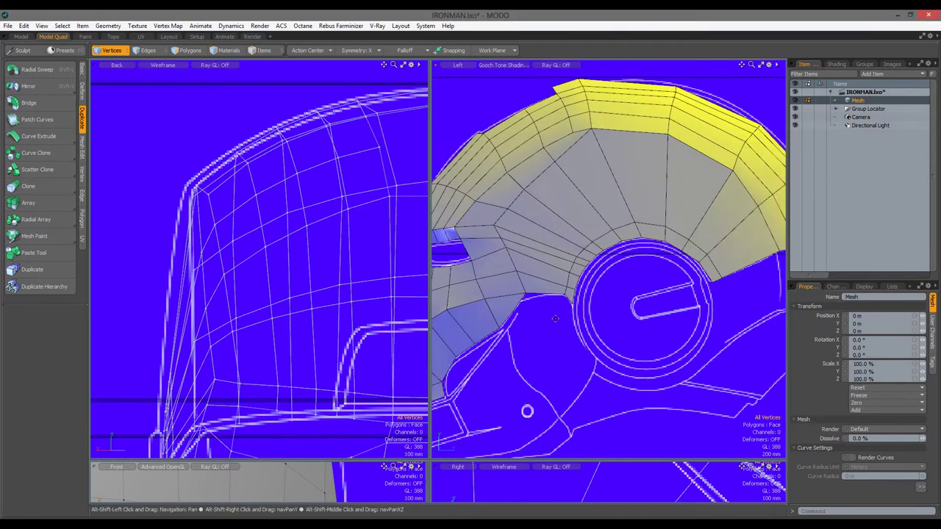
{"action": "mouse_move", "coordinate": [560, 334]}
{"action": "left_mouse_down", "text": "alt+shift"}
{"action": "mouse_move", "coordinate": [543, 300]}
{"action": "mouse_move", "coordinate": [580, 281]}
{"action": "mouse_move", "coordinate": [381, 370]}
{"action": "mouse_move", "coordinate": [409, 371]}
{"action": "left_mouse_up", "text": "alt+shift"}
{"action": "key", "text": "2"}
{"action": "double_click", "coordinate": [625, 241]}
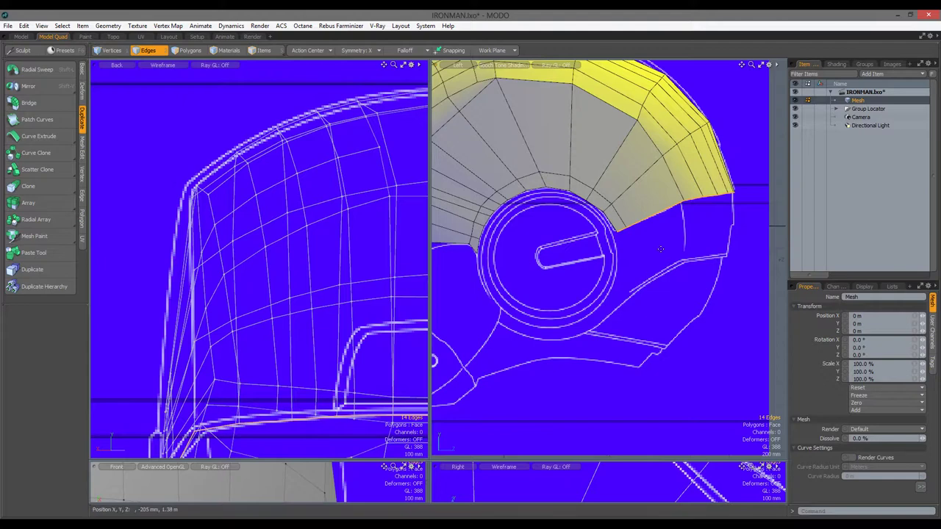
{"action": "key", "text": "z"}
{"action": "left_click_drag", "start_coordinate": [660, 250], "coordinate": [661, 292]}
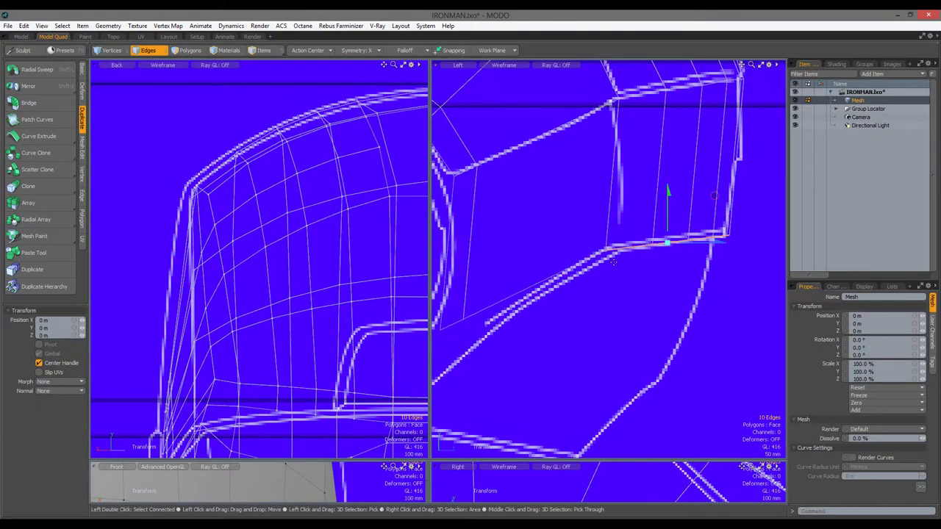
{"action": "mouse_move", "coordinate": [667, 193]}
{"action": "left_mouse_down", "text": "ctrl+alt"}
{"action": "mouse_move", "coordinate": [615, 285]}
{"action": "mouse_move", "coordinate": [598, 273]}
{"action": "mouse_move", "coordinate": [623, 315]}
{"action": "mouse_move", "coordinate": [591, 306]}
{"action": "mouse_move", "coordinate": [559, 323]}
{"action": "mouse_move", "coordinate": [575, 298]}
{"action": "left_mouse_up", "text": "ctrl+alt"}
Fit the extended panel's vertices beside the ear disc and extend its end edge forward beneath the disc
{"action": "key", "text": "1"}
{"action": "key", "text": "w"}
{"action": "key", "text": "2"}
{"action": "key", "text": "shift+x"}
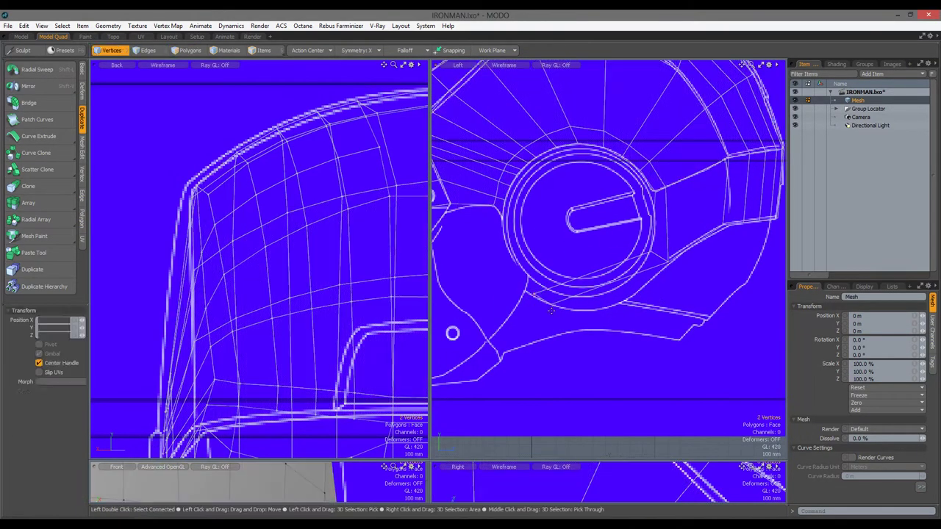
Subdivide the strip beneath the ear disc with a uniform Loop Slice and move its vertices to follow the disc's outline
{"action": "key", "text": "space"}
{"action": "key", "text": "alt+c"}
{"action": "left_click", "coordinate": [52, 330]}
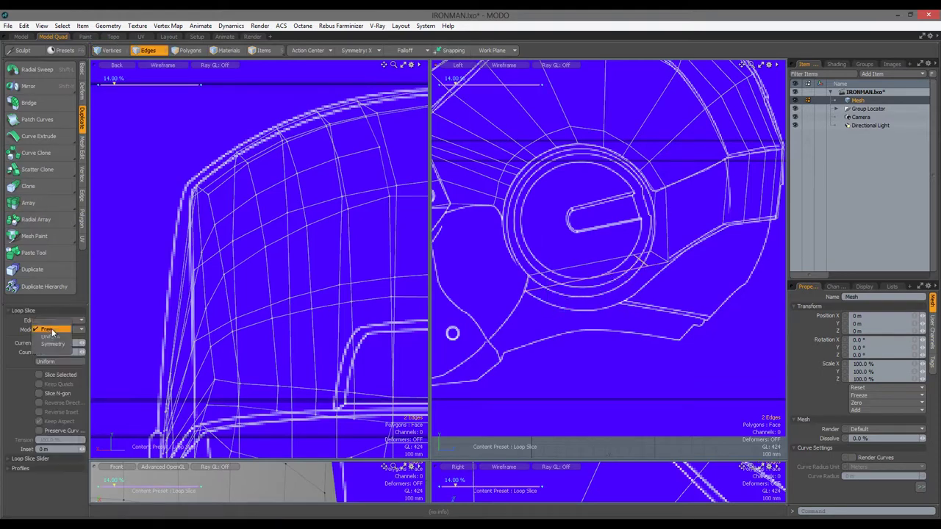
{"action": "key", "text": "3"}
{"action": "left_click_drag", "start_coordinate": [558, 294], "coordinate": [586, 282], "text": "ctrl+alt"}
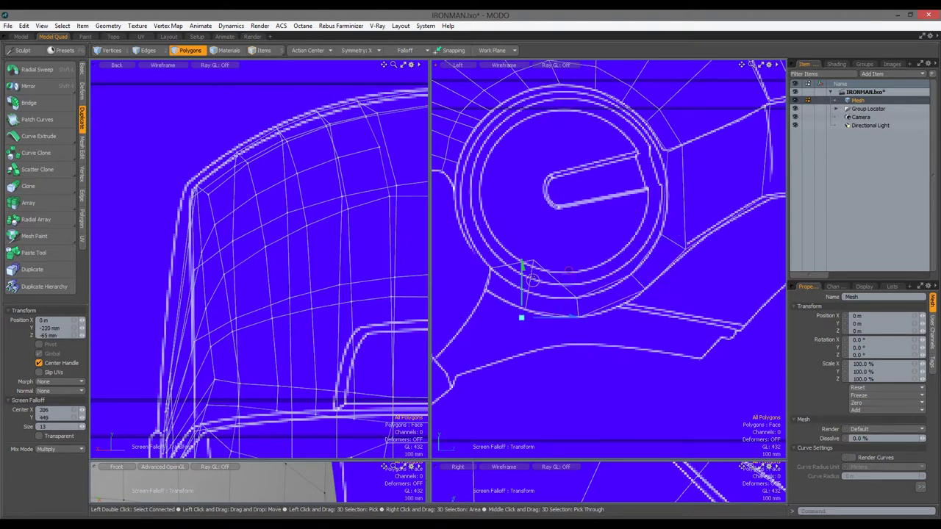
{"action": "key", "text": "space"}
{"action": "key", "text": "2"}
{"action": "key", "text": "shift+a"}
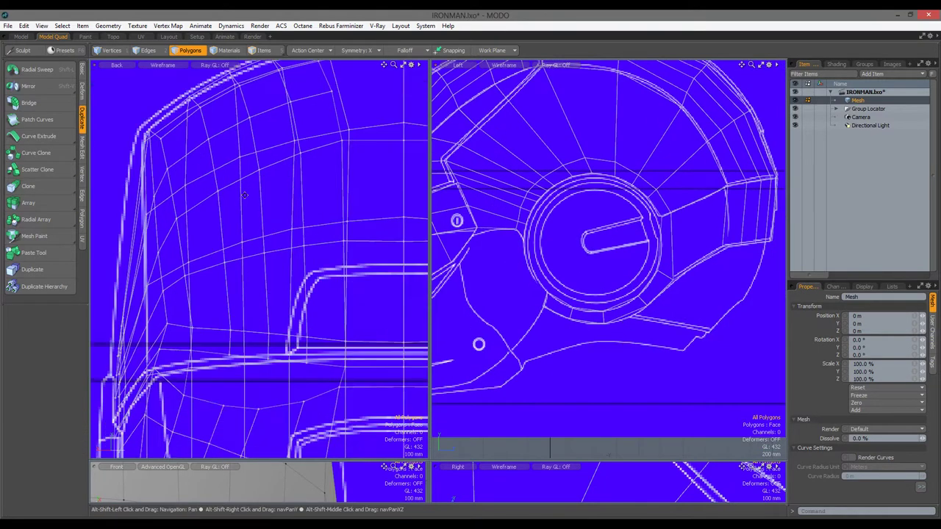
{"action": "key", "text": "ctrl+z"}
{"action": "key", "text": "shift+a"}
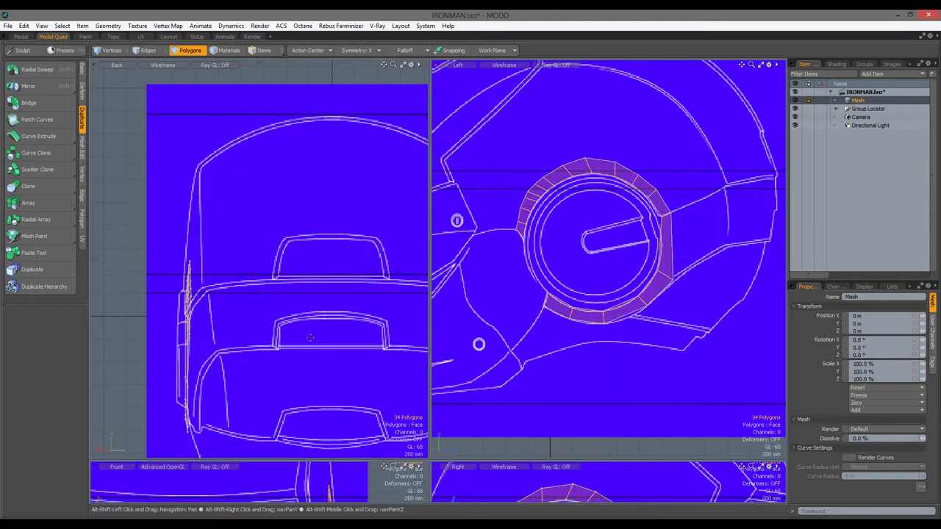
{"action": "left_click_drag", "start_coordinate": [478, 343], "coordinate": [439, 356], "text": "alt+shift"}
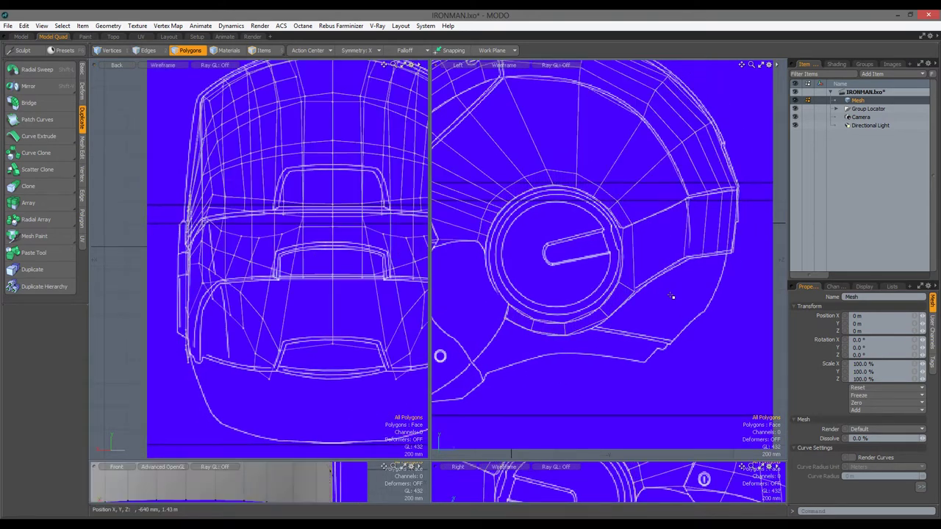
Isolate the rear panel and ear-disc ring polygons, and move the panel's side corner vertices inward to the back-view reference lines
{"action": "left_click", "coordinate": [735, 155], "text": "shift"}
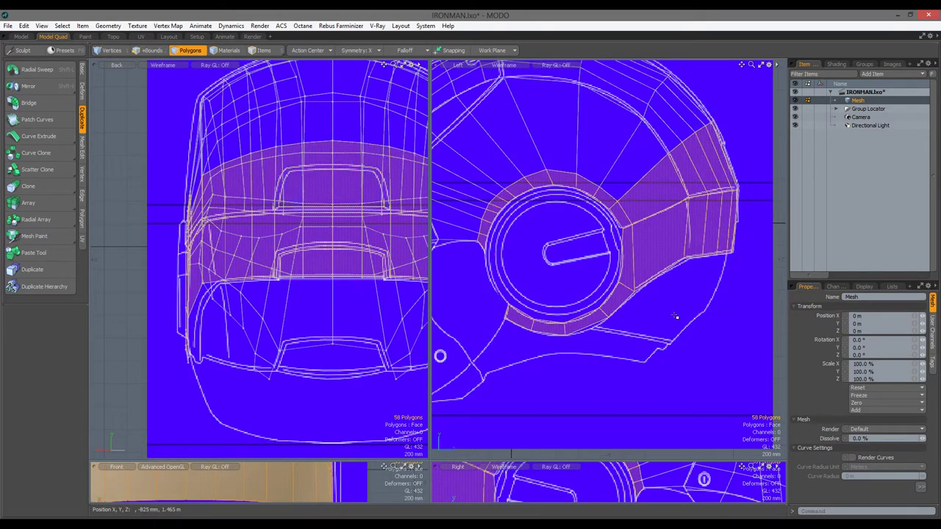
{"action": "key", "text": "1"}
{"action": "key", "text": "w"}
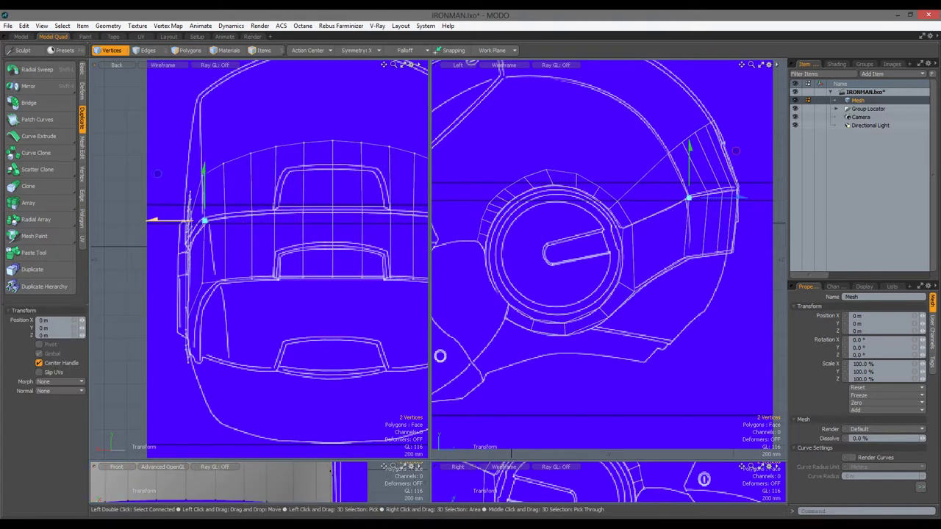
{"action": "left_click_drag", "start_coordinate": [182, 226], "coordinate": [180, 288]}
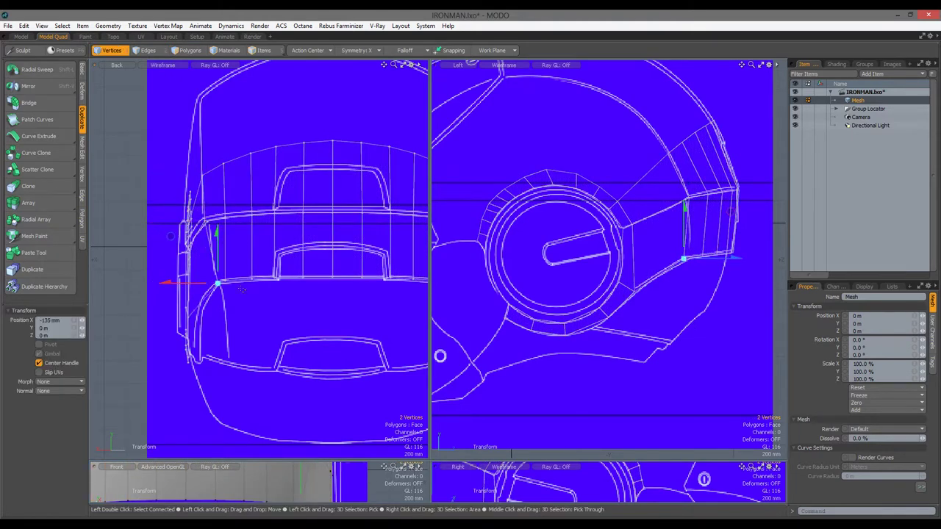
{"action": "key", "text": "space"}
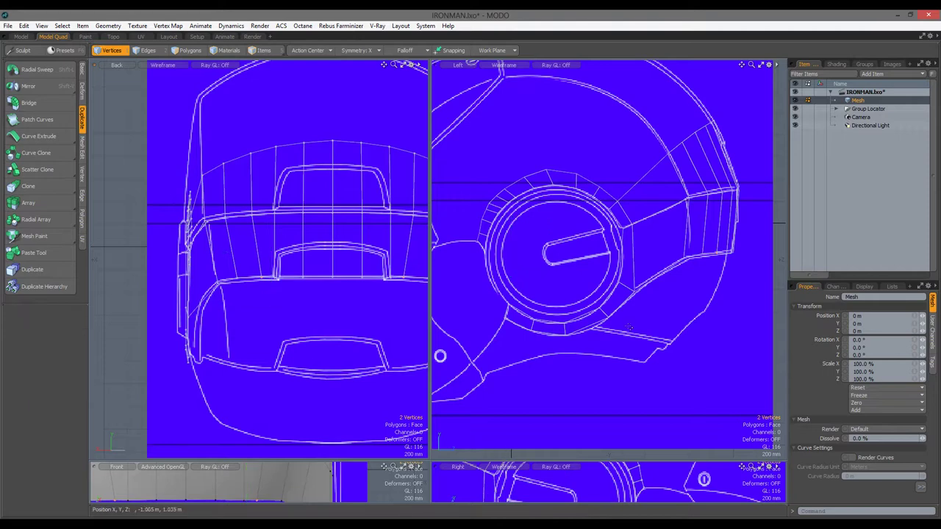
Move the outer vertices of the ring's lower section inward along X to follow the curved reference line in the back view
{"action": "middle_click_drag", "start_coordinate": [294, 294], "coordinate": [284, 265]}
{"action": "left_click_drag", "start_coordinate": [175, 288], "coordinate": [185, 288], "text": "ctrl+alt"}
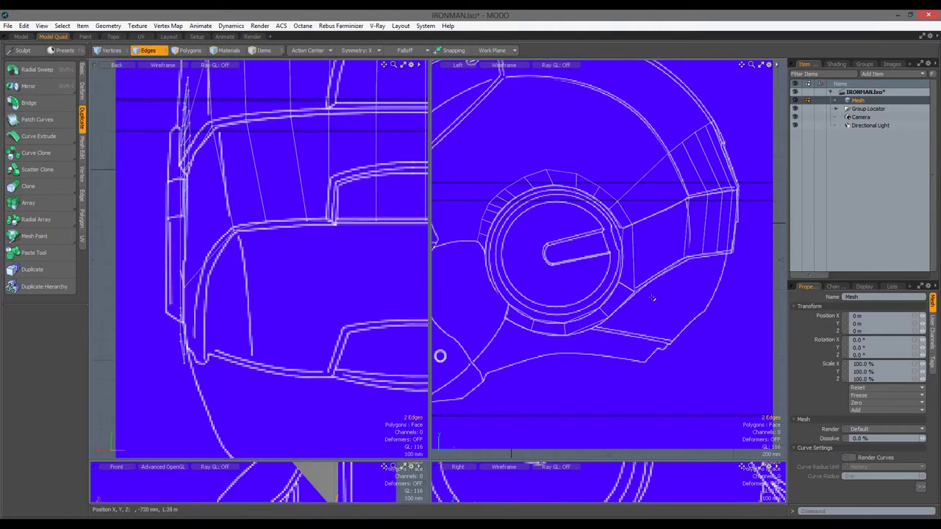
{"action": "key", "text": "3"}
{"action": "key", "text": "1"}
{"action": "key", "text": "w"}
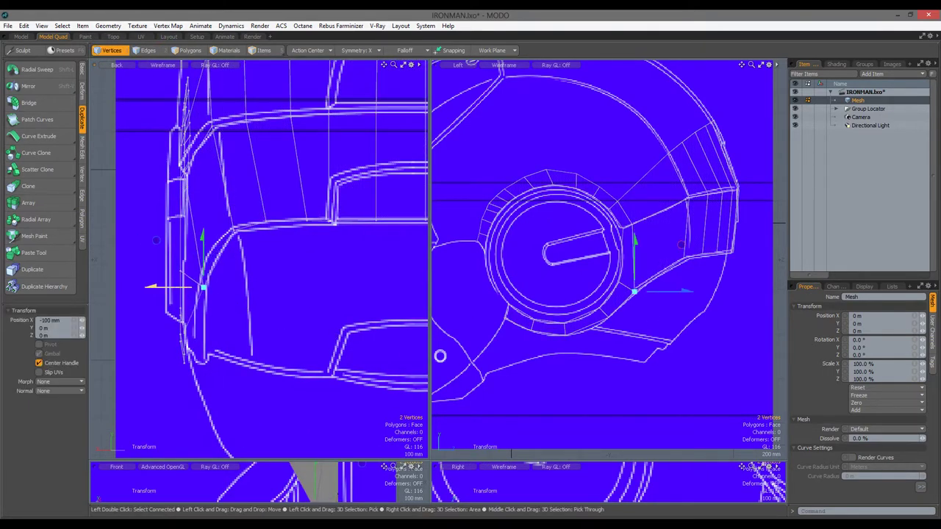
{"action": "key", "text": "ctrl+z"}
{"action": "key", "text": "ctrl+z"}
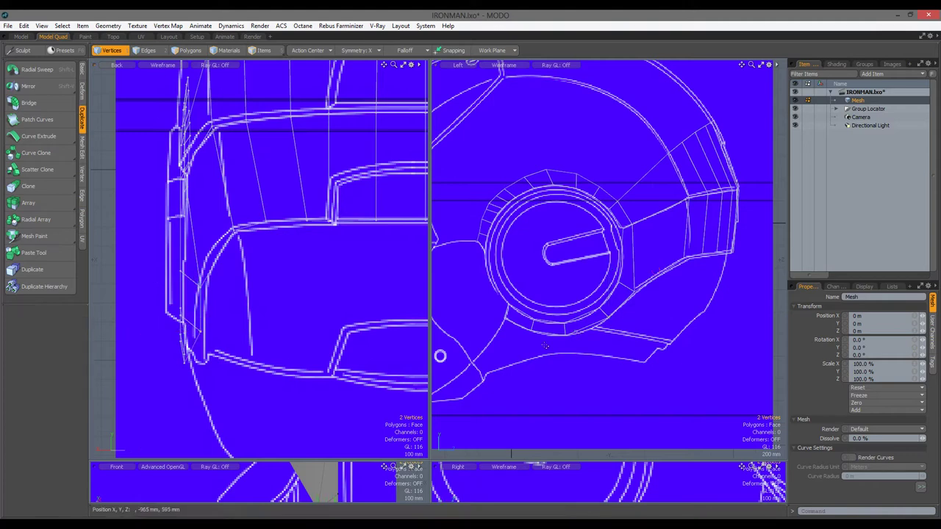
{"action": "key", "text": "ctrl+z"}
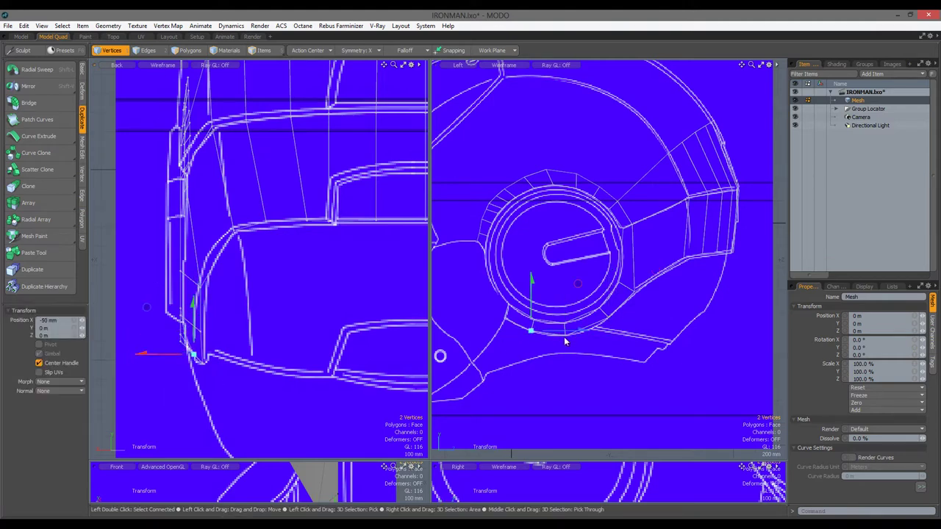
{"action": "key", "text": "ctrl+z"}
Switch the side viewport to a perspective view with Gooch Tone Shading and unhide the full mesh to check the lower rear
{"action": "key", "text": "ctrl+space"}
{"action": "left_click", "coordinate": [634, 317]}
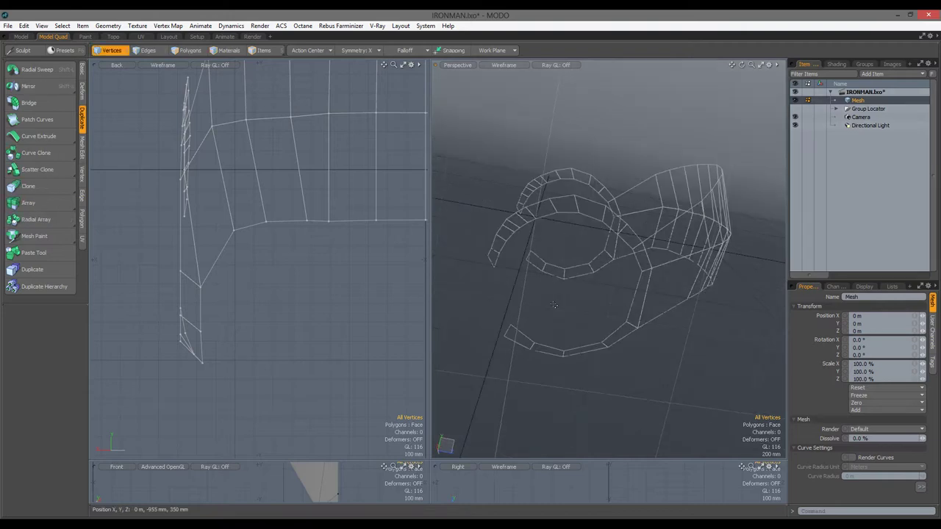
{"action": "left_click", "coordinate": [503, 65]}
{"action": "left_click", "coordinate": [514, 117]}
{"action": "mouse_move", "coordinate": [558, 242]}
{"action": "left_mouse_down", "text": "alt"}
{"action": "mouse_move", "coordinate": [582, 284]}
{"action": "mouse_move", "coordinate": [672, 294]}
{"action": "mouse_move", "coordinate": [610, 250]}
{"action": "mouse_move", "coordinate": [574, 250]}
{"action": "mouse_move", "coordinate": [550, 220]}
{"action": "left_mouse_up", "text": "alt"}
{"action": "scroll", "coordinate": [574, 251], "scroll_direction": "up", "scroll_amount": 3}
{"action": "key", "text": "1"}
{"action": "scroll", "coordinate": [562, 239], "scroll_direction": "down", "scroll_amount": 1}
{"action": "key", "text": "w"}
{"action": "left_click", "coordinate": [570, 281]}
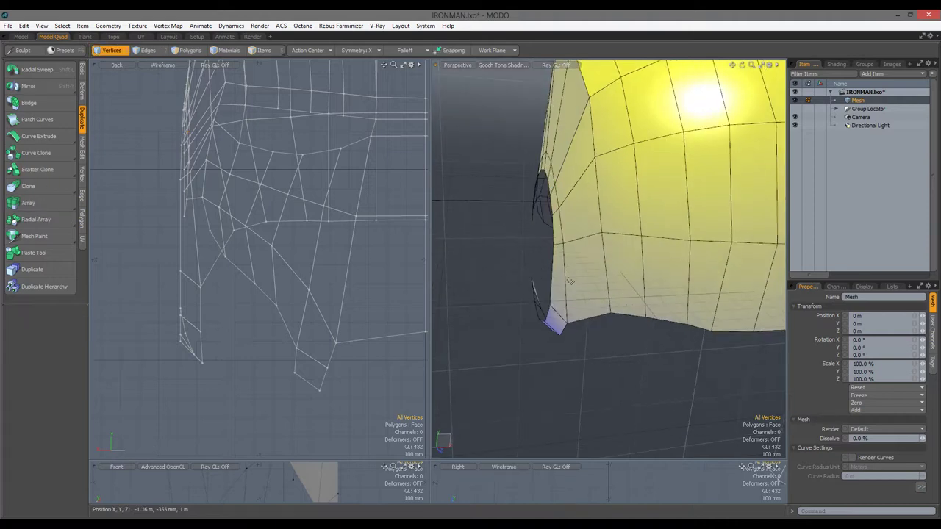
Select the edge loop running along the helmet's side and rear panel in the top view and scale it to smooth the contour
{"action": "left_click_drag", "start_coordinate": [597, 313], "coordinate": [570, 358], "text": "ctrl+alt"}
{"action": "left_click_drag", "start_coordinate": [604, 298], "coordinate": [600, 311], "text": "alt"}
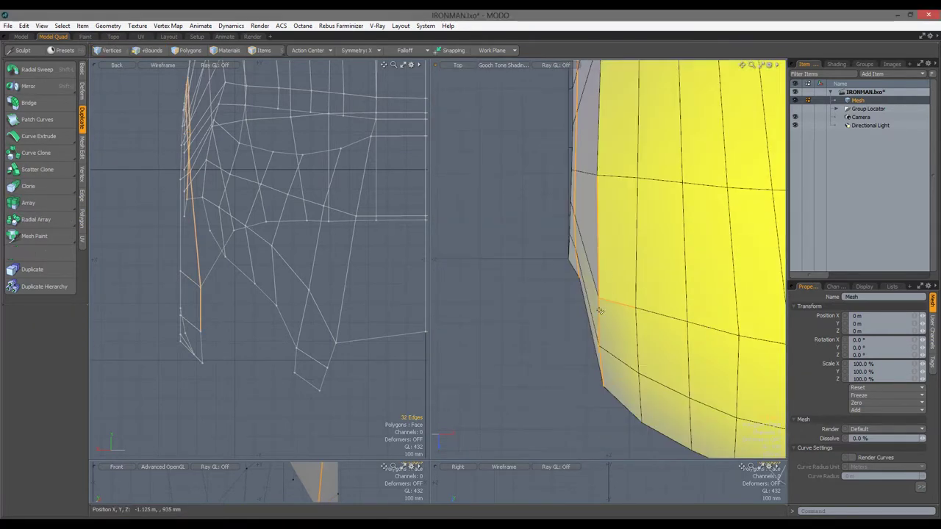
{"action": "left_click_drag", "start_coordinate": [606, 378], "coordinate": [687, 323], "text": "alt"}
{"action": "key", "text": "r"}
{"action": "key", "text": "space"}
{"action": "key", "text": "r"}
{"action": "key", "text": "3"}
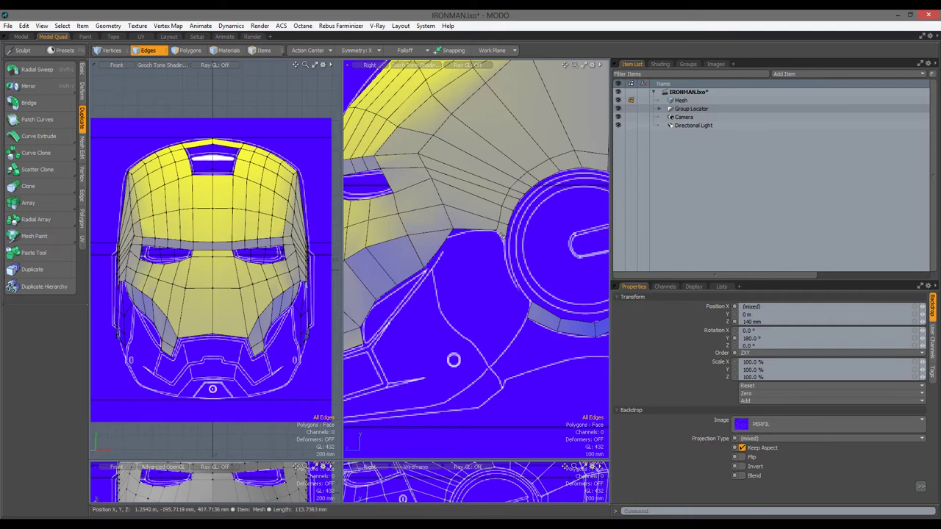
Adjust the vertices at the ear ring's upper front end and extend its end edge downward in the right view
{"action": "key", "text": "1"}
{"action": "key", "text": "y"}
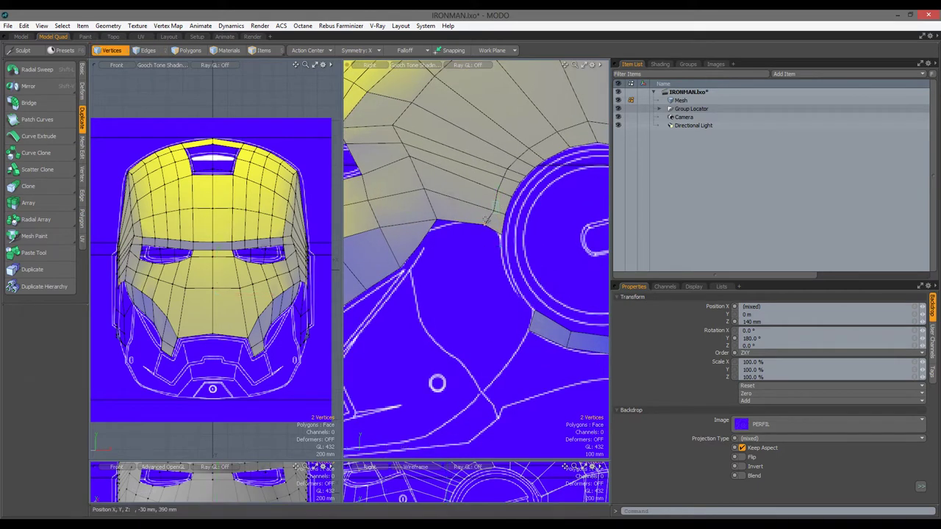
{"action": "left_click_drag", "start_coordinate": [497, 243], "coordinate": [484, 328]}
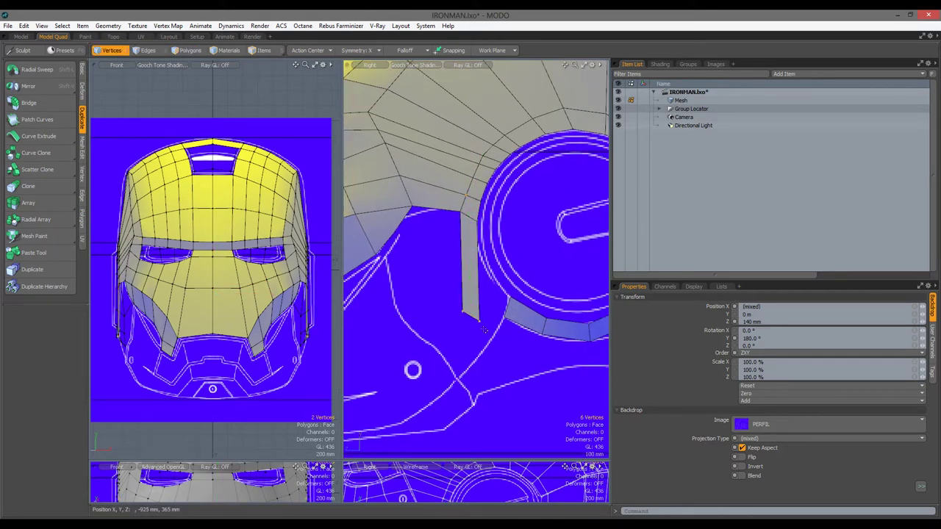
Join the extended strip's two end vertices to the matching vertices of the lower ring section
{"action": "left_click", "coordinate": [82, 180]}
{"action": "left_click", "coordinate": [15, 211]}
{"action": "left_click", "coordinate": [509, 259]}
{"action": "left_click", "coordinate": [15, 211]}
{"action": "left_click", "coordinate": [508, 258]}
Divide the joined ring section with two crosswise Loop Slice cuts and curve it around the front of the ear disc
{"action": "key", "text": "2"}
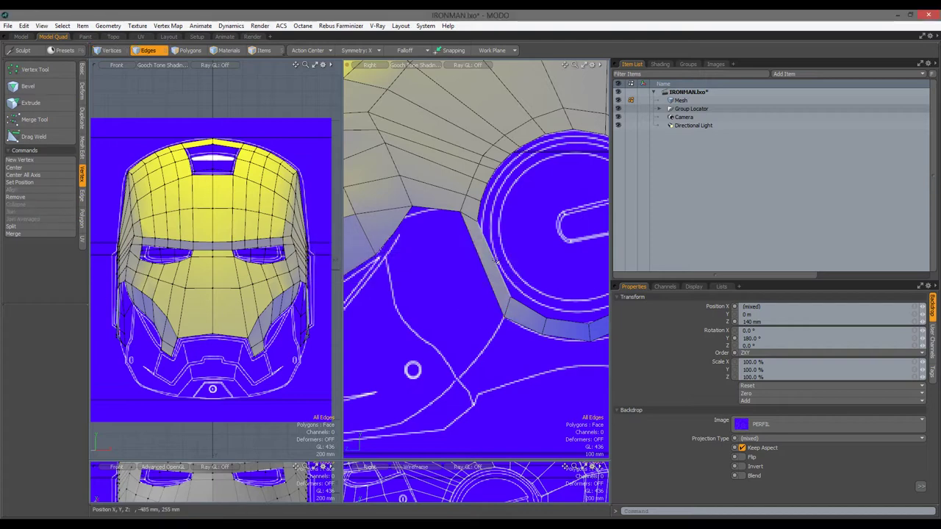
{"action": "key", "text": "alt+c"}
{"action": "left_click", "coordinate": [497, 261]}
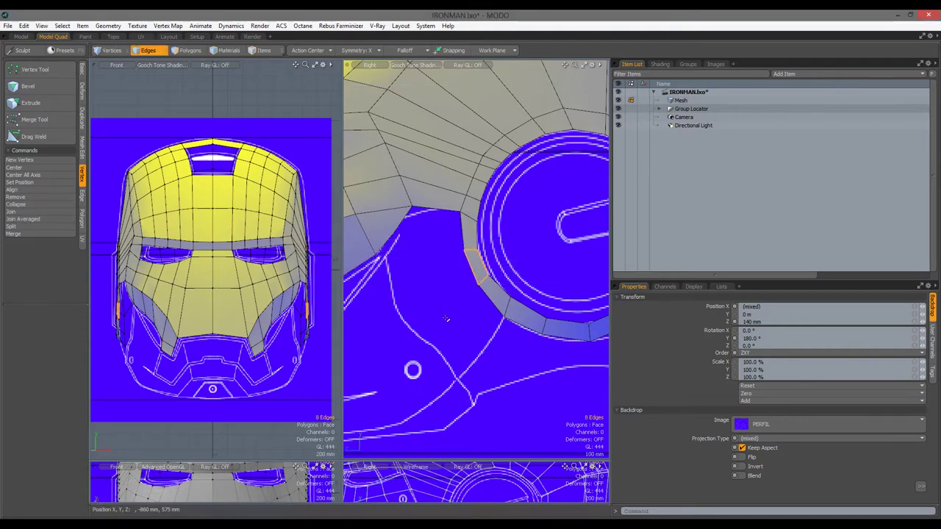
{"action": "key", "text": "space"}
Extend the ring's lower front edge toward the jaw and move the end vertices onto the reference outline in the right view
{"action": "left_click_drag", "start_coordinate": [466, 305], "coordinate": [482, 214], "text": "ctrl+alt"}
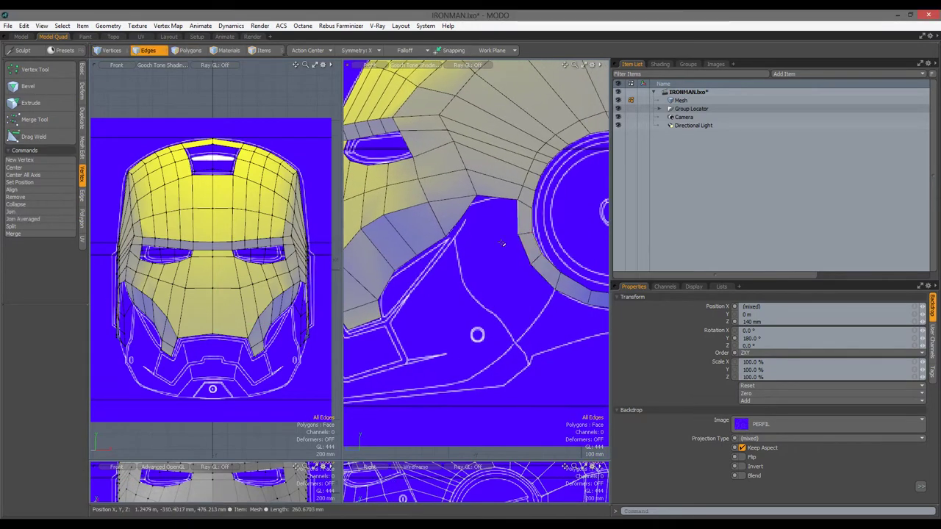
{"action": "key", "text": "x"}
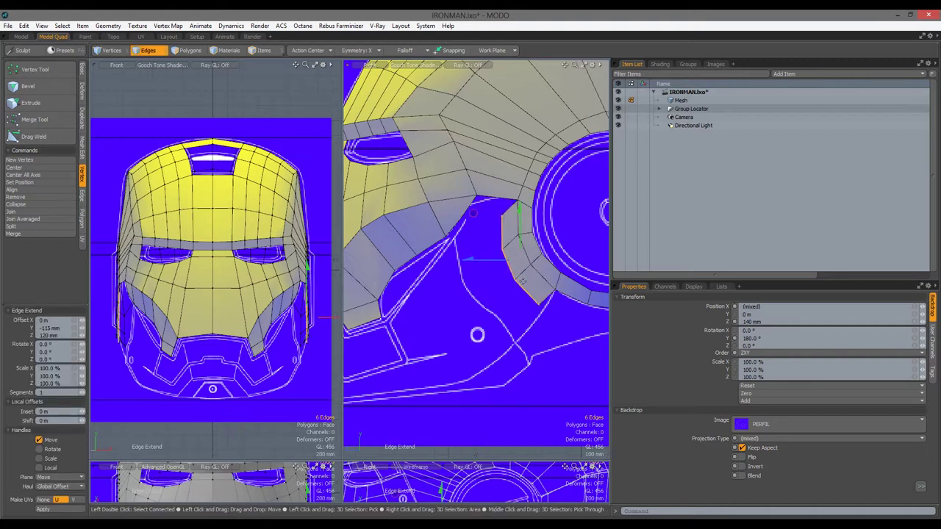
{"action": "key", "text": "space"}
{"action": "key", "text": "1"}
{"action": "key", "text": "w"}
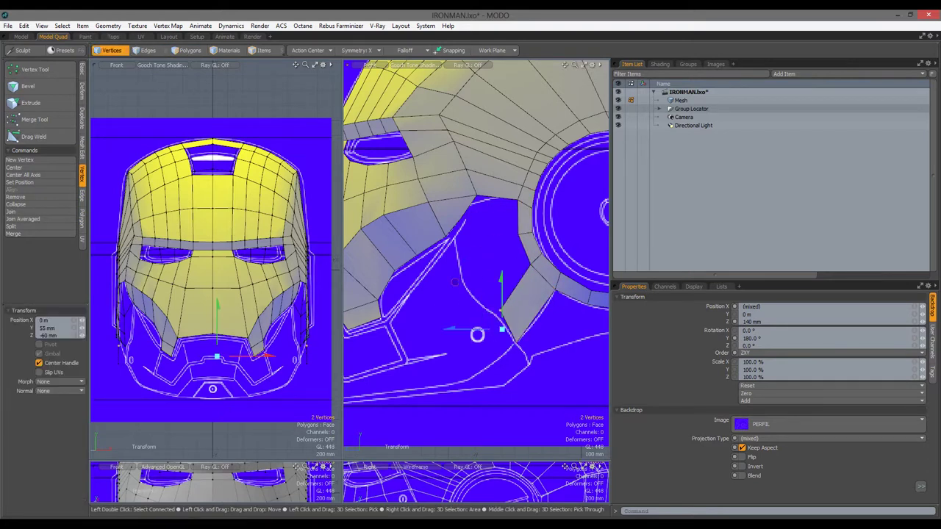
{"action": "left_click_drag", "start_coordinate": [454, 281], "coordinate": [451, 286]}
Halve the new jaw strip crosswise with a uniform 50% Loop Slice, and select the open edges along the upper cheek opening
{"action": "key", "text": "alt+c"}
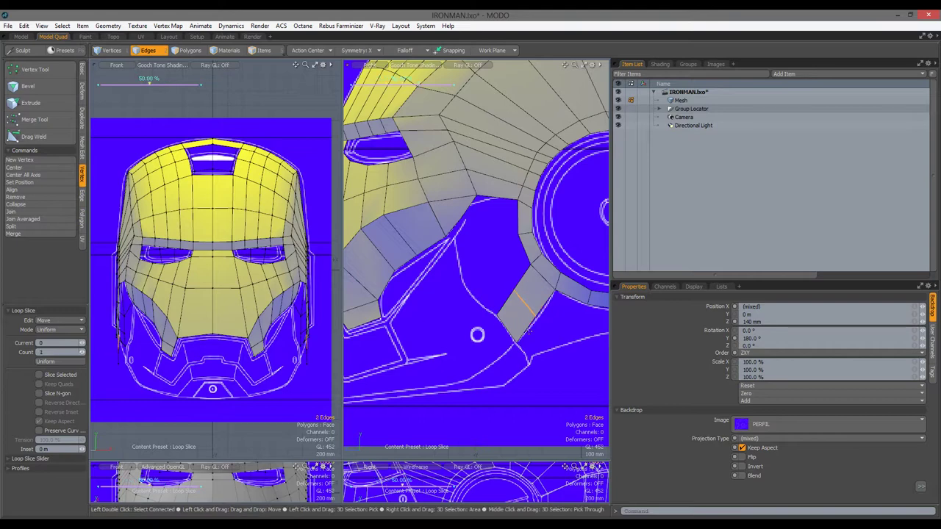
{"action": "key", "text": "space"}
{"action": "scroll", "coordinate": [451, 336], "scroll_direction": "up", "scroll_amount": 2}
{"action": "scroll", "coordinate": [466, 370], "scroll_direction": "down", "scroll_amount": 5}
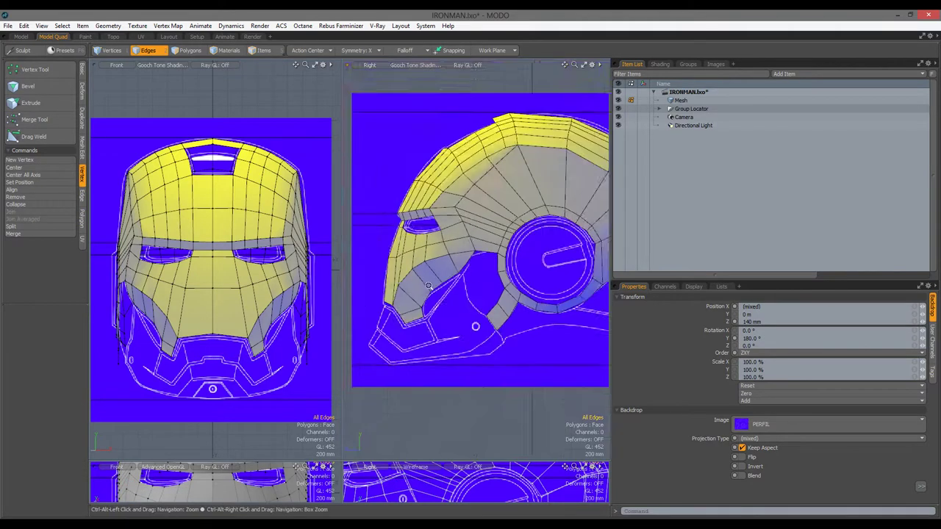
{"action": "scroll", "coordinate": [428, 285], "scroll_direction": "up", "scroll_amount": 4}
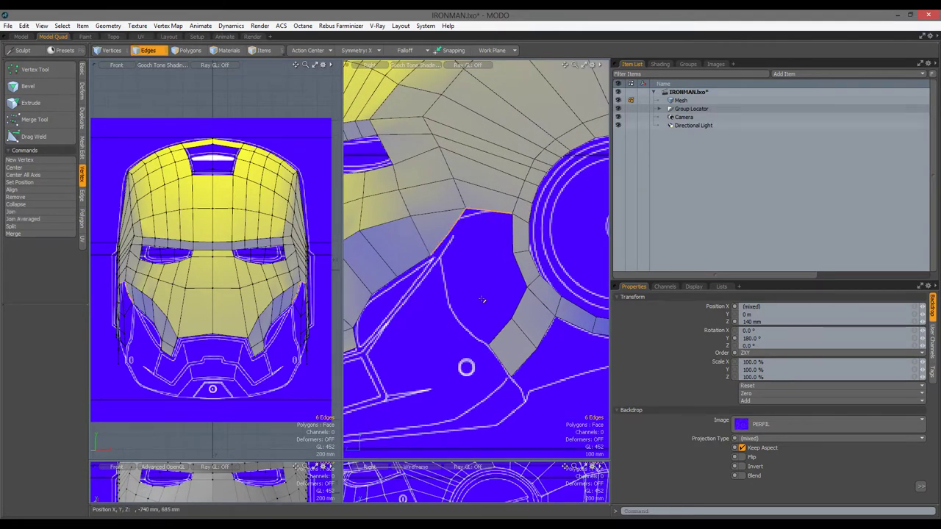
Bridge the lower cheek panel's edge to the upper edge of the jaw strip and select the new strip's middle edge
{"action": "key", "text": "b"}
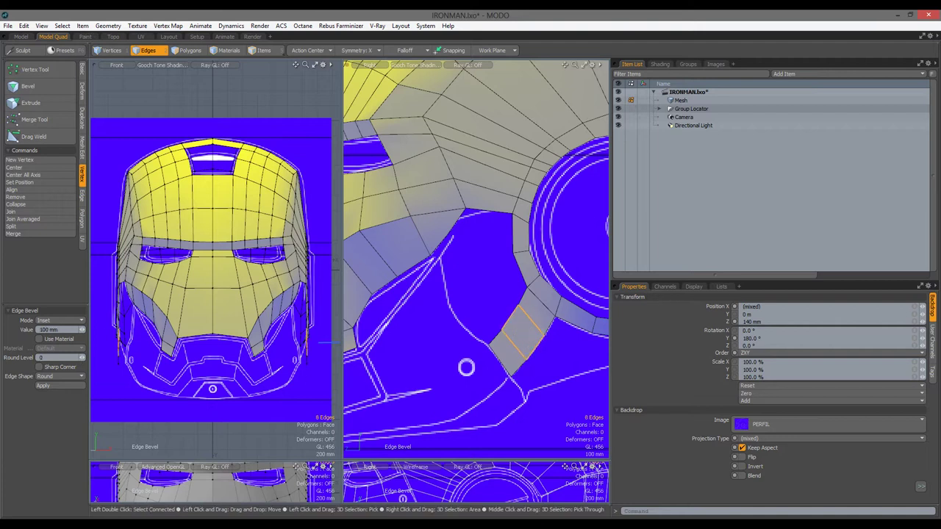
{"action": "key", "text": "ctrl+z"}
{"action": "key", "text": "shift+b"}
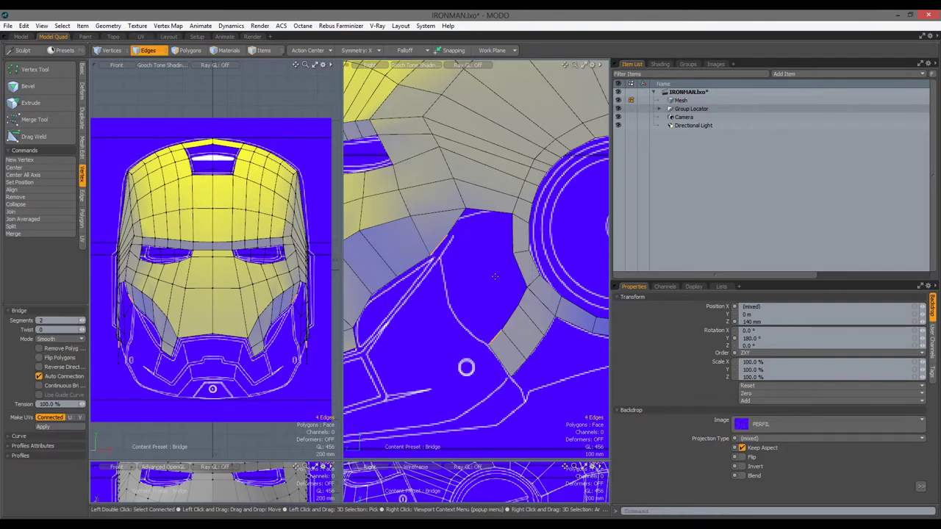
{"action": "left_click", "coordinate": [452, 237]}
{"action": "key", "text": "w"}
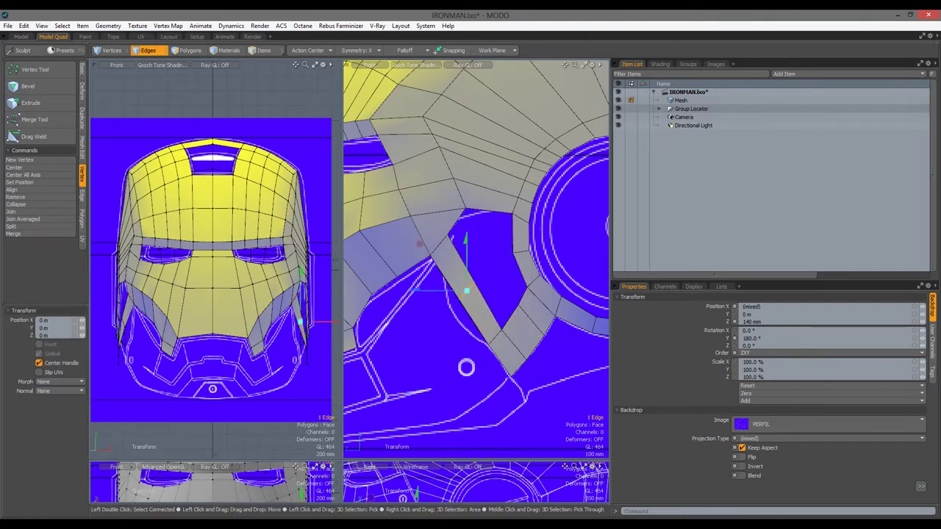
{"action": "key", "text": "space"}
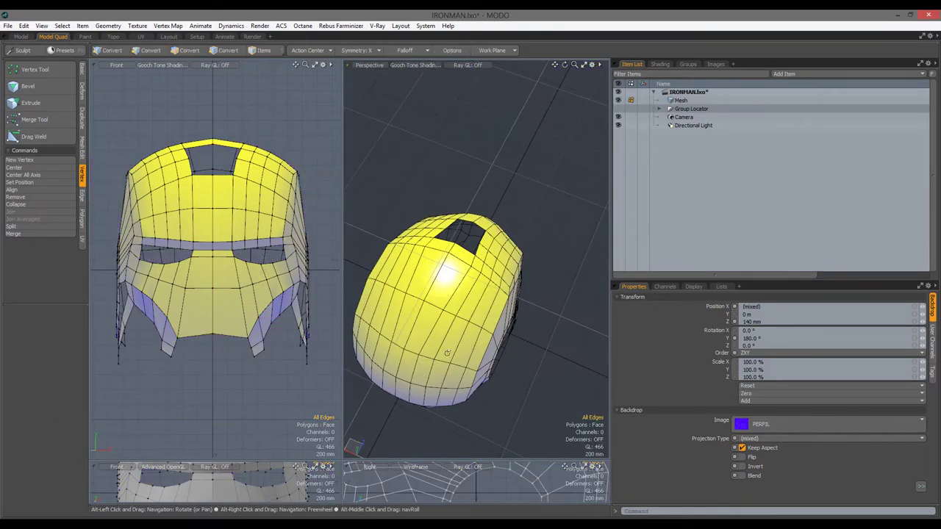
Select the mesh's half on one side of the centre line in the front view and hide it, showing the reference images again
{"action": "left_click_drag", "start_coordinate": [478, 265], "coordinate": [390, 98], "text": "alt"}
{"action": "key", "text": "3"}
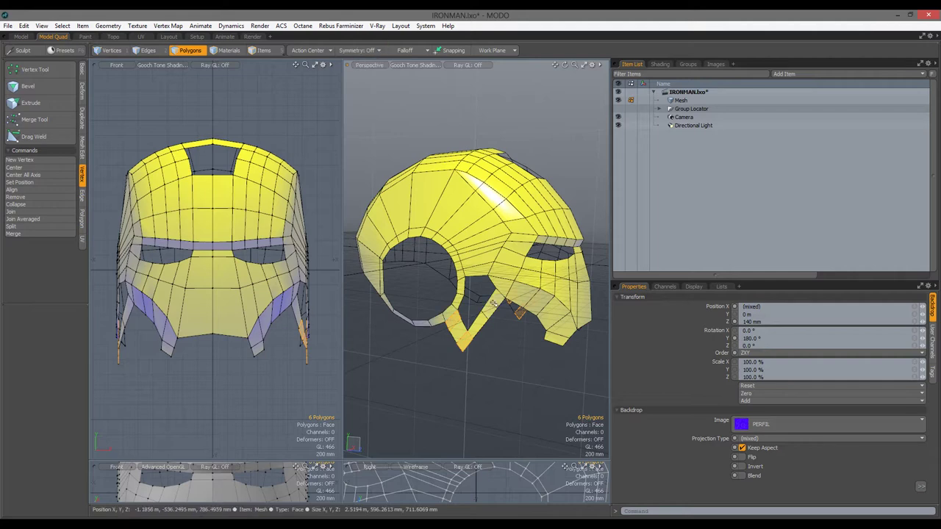
{"action": "left_click_drag", "start_coordinate": [491, 359], "coordinate": [515, 346], "text": "alt"}
{"action": "right_click_drag", "start_coordinate": [91, 101], "coordinate": [215, 408]}
{"action": "key", "text": "h"}
{"action": "left_click_drag", "start_coordinate": [521, 273], "coordinate": [478, 242], "text": "alt"}
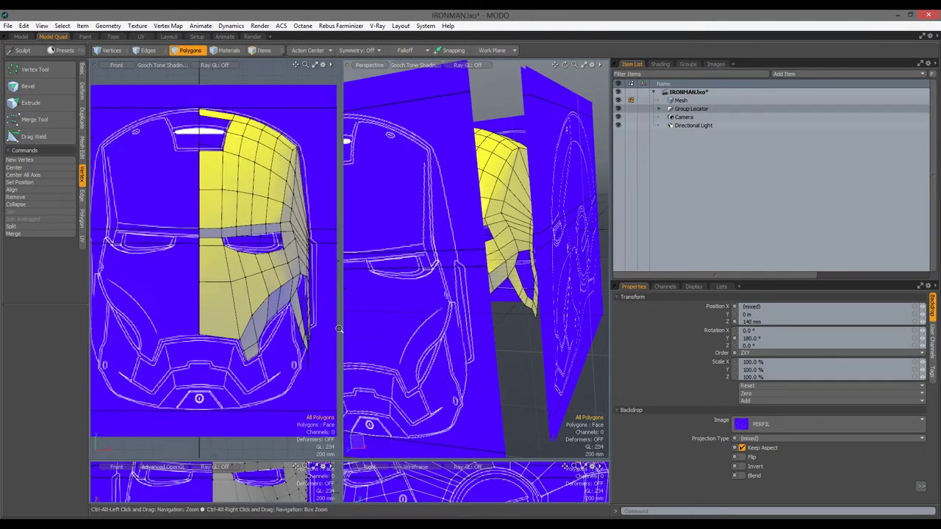
Move the vertices of the strip joining cheek and jaw onto the reference outline in the front view
{"action": "key", "text": "1"}
{"action": "scroll", "coordinate": [248, 286], "scroll_direction": "up", "scroll_amount": 5}
{"action": "key", "text": "w"}
{"action": "key", "text": "space"}
{"action": "left_click", "coordinate": [255, 332]}
{"action": "key", "text": "w"}
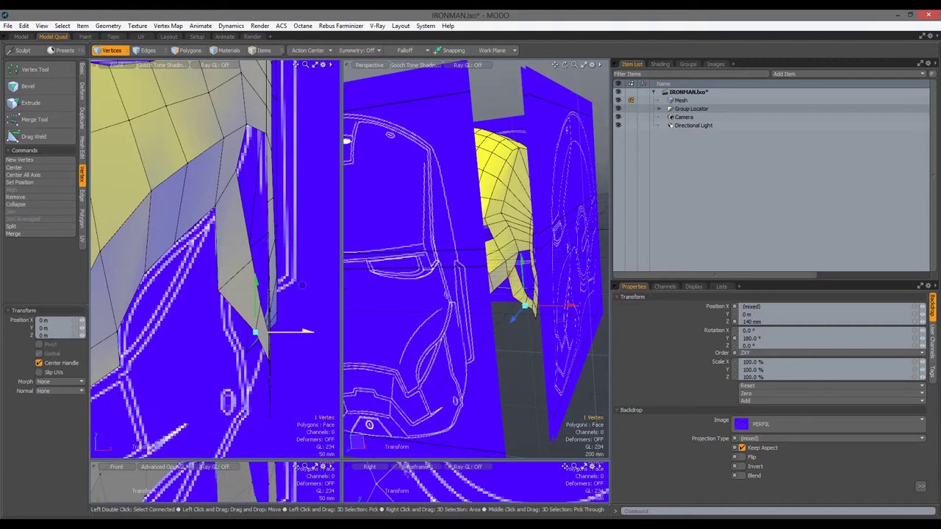
{"action": "left_click_drag", "start_coordinate": [477, 293], "coordinate": [515, 279], "text": "alt"}
{"action": "left_click_drag", "start_coordinate": [225, 332], "coordinate": [238, 357]}
{"action": "key", "text": "space"}
{"action": "key", "text": "w"}
{"action": "key", "text": "space"}
{"action": "left_click_drag", "start_coordinate": [499, 294], "coordinate": [529, 309], "text": "alt"}
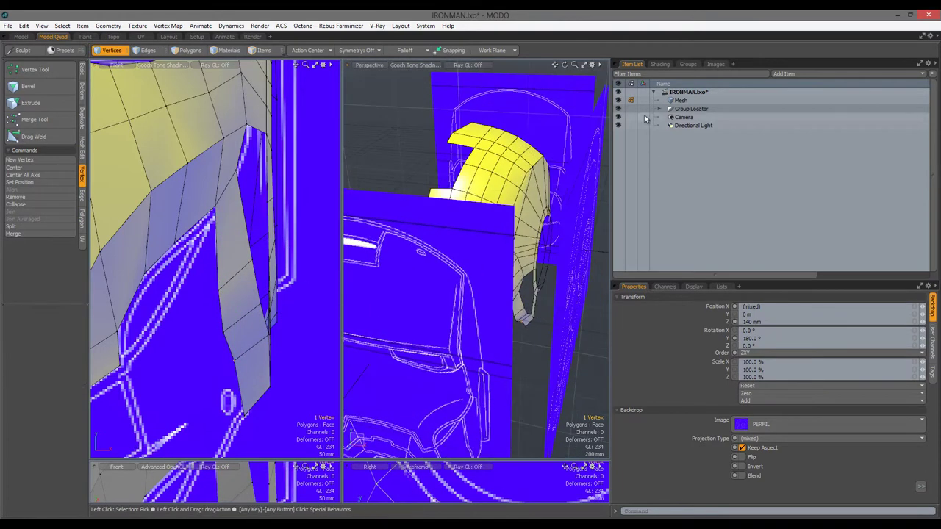
Hide the reference images and bridge the opposite edges of the cheek opening with 2 segments
{"action": "left_click_drag", "start_coordinate": [573, 345], "coordinate": [457, 225], "text": "ctrl+alt"}
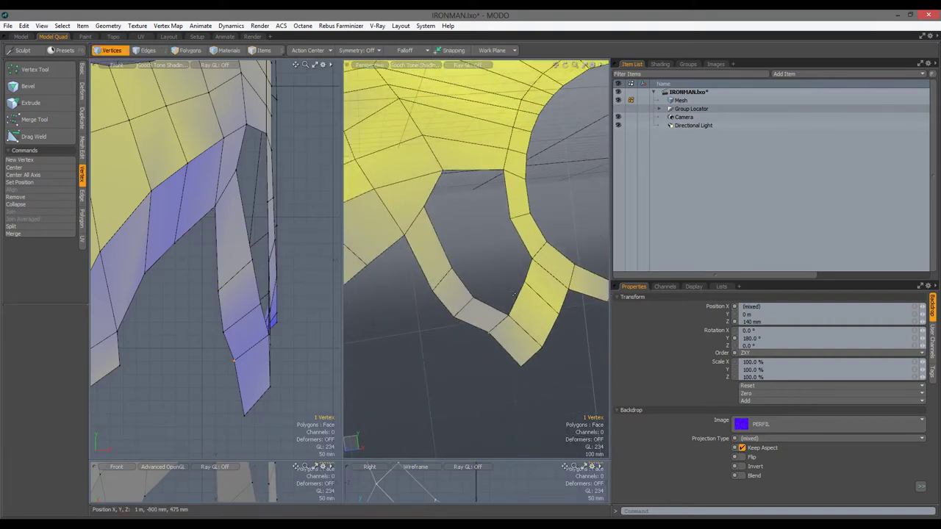
{"action": "left_click_drag", "start_coordinate": [524, 261], "coordinate": [451, 208], "text": "alt"}
{"action": "key", "text": "w"}
{"action": "key", "text": "space"}
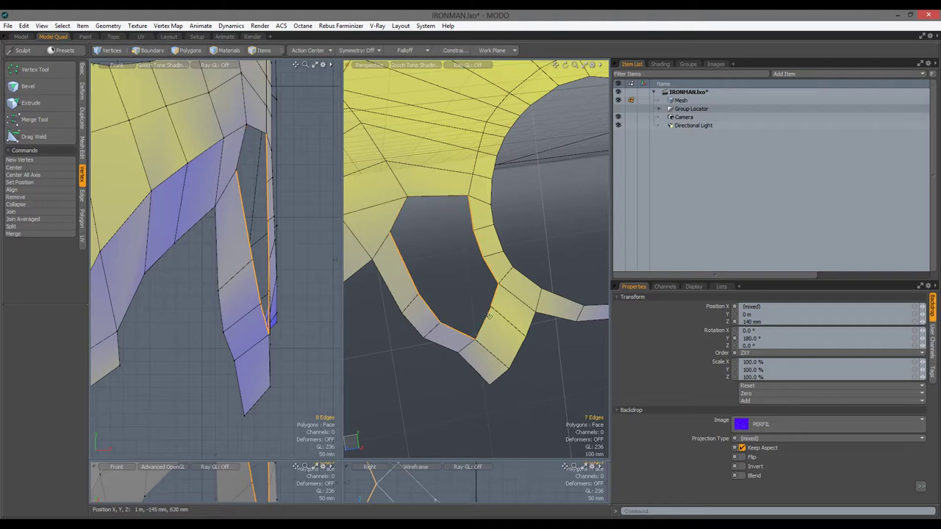
{"action": "key", "text": "2"}
{"action": "right_click", "coordinate": [539, 271]}
{"action": "left_click", "coordinate": [539, 271]}
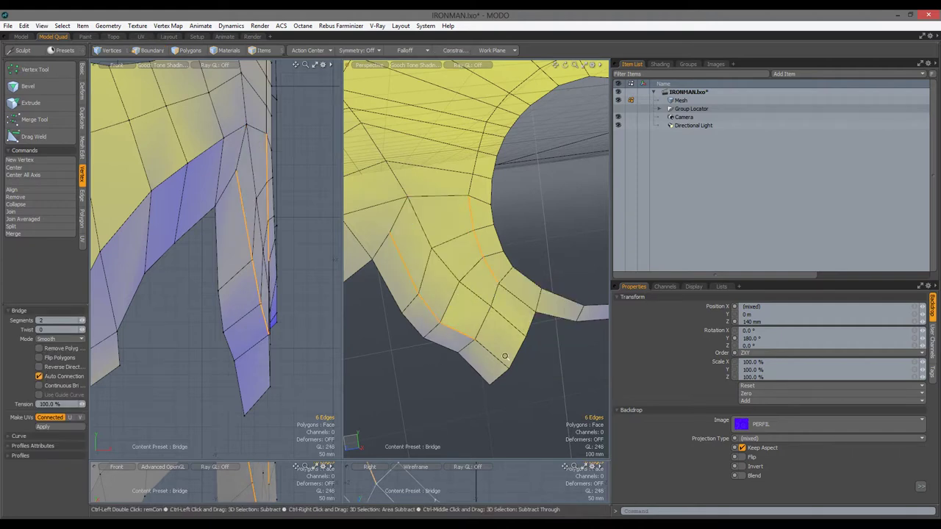
{"action": "key", "text": "space"}
Move the new cheek patch's middle edges by -35 mm in X and its central vertex by -16 mm in X
{"action": "left_click_drag", "start_coordinate": [505, 357], "coordinate": [528, 305], "text": "alt"}
{"action": "left_click", "coordinate": [495, 282]}
{"action": "key", "text": "w"}
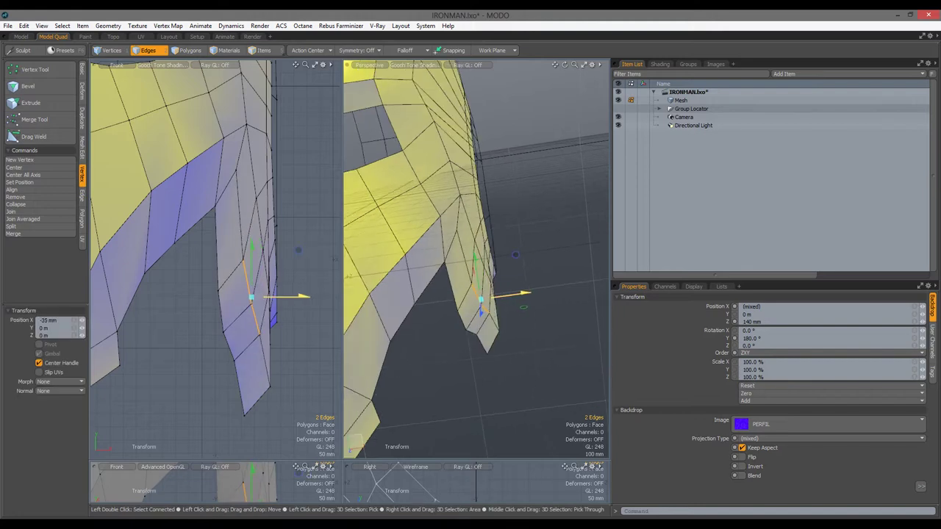
{"action": "key", "text": "1"}
{"action": "left_click", "coordinate": [250, 304]}
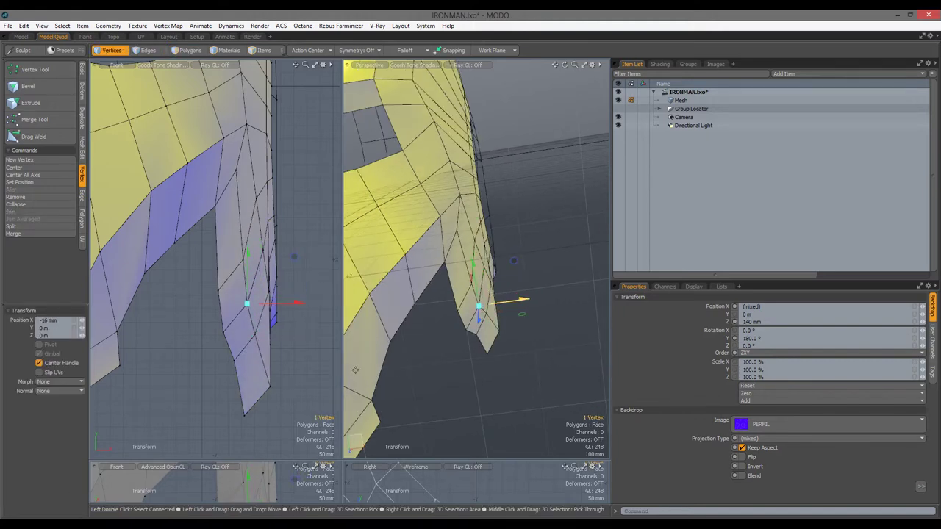
{"action": "key", "text": "space"}
Adjust the remaining vertices along the cheek patch and jaw strip to even out the surface's curvature
{"action": "left_click", "coordinate": [355, 370]}
{"action": "left_click_drag", "start_coordinate": [355, 369], "coordinate": [417, 256], "text": "alt"}
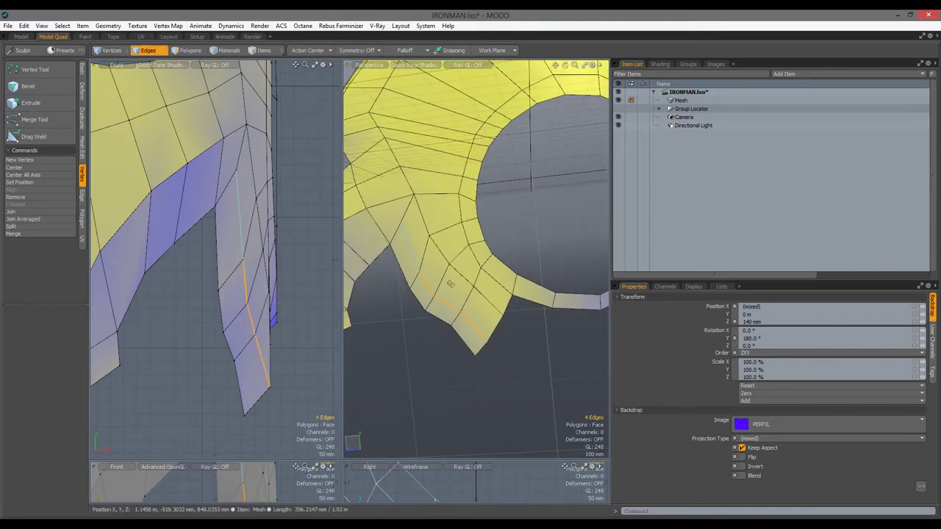
{"action": "left_click_drag", "start_coordinate": [450, 283], "coordinate": [479, 214], "text": "alt"}
{"action": "key", "text": "1"}
{"action": "left_click", "coordinate": [455, 280]}
{"action": "key", "text": "w"}
{"action": "key", "text": "space"}
{"action": "left_click", "coordinate": [499, 294]}
{"action": "key", "text": "2"}
{"action": "left_click_drag", "start_coordinate": [516, 299], "coordinate": [456, 294], "text": "alt"}
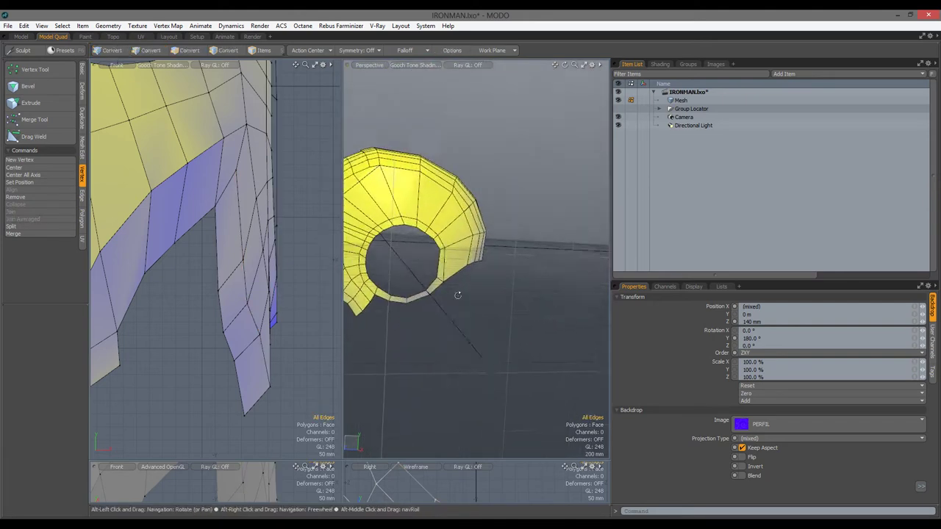
Create a flat Sphere primitive beside the helmet with radii of 0 m in X and 500 mm in Y and Z, and 21 sides
{"action": "left_click", "coordinate": [82, 70]}
{"action": "left_click", "coordinate": [31, 70]}
{"action": "left_click_drag", "start_coordinate": [515, 326], "coordinate": [546, 358]}
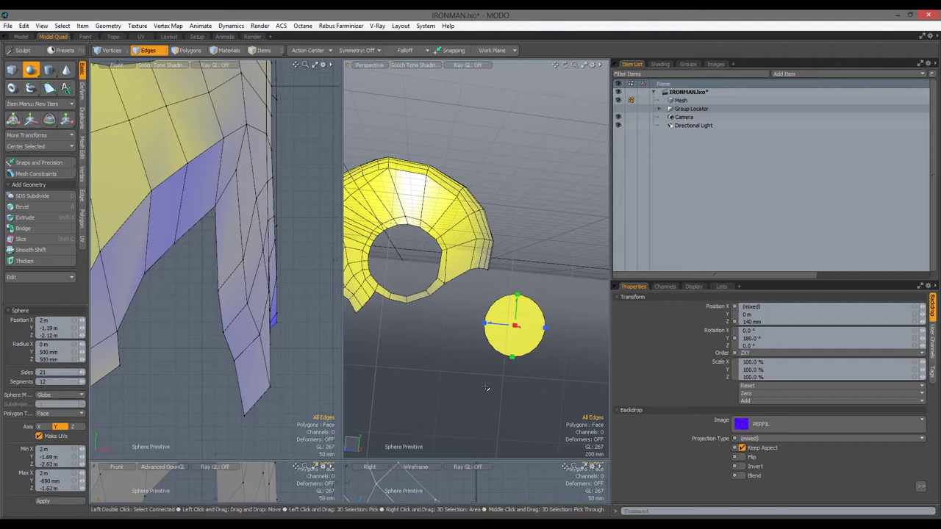
Move and scale the disc polygon so it sits centred inside the ear opening with a narrow gap around it
{"action": "key", "text": "3"}
{"action": "key", "text": "KP_3"}
{"action": "key", "text": "w"}
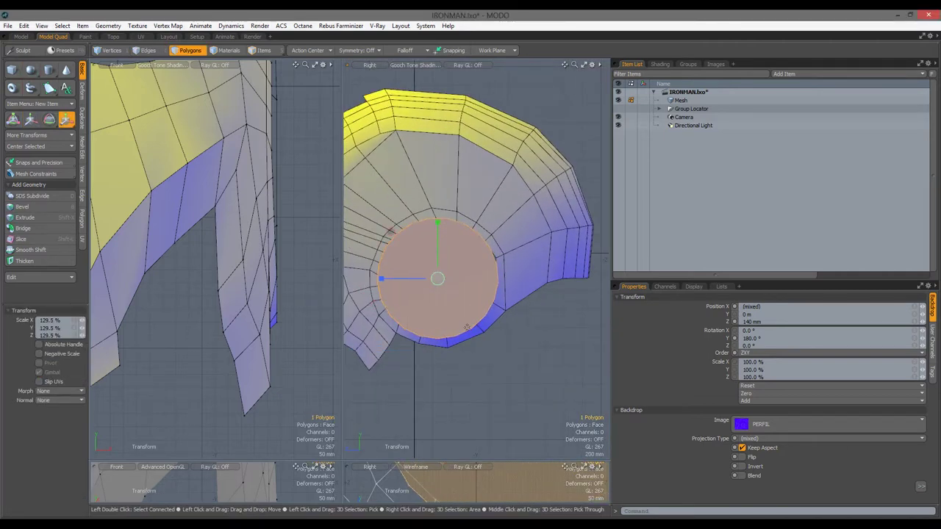
{"action": "key", "text": "w"}
{"action": "left_click_drag", "start_coordinate": [466, 325], "coordinate": [562, 274], "text": "alt"}
{"action": "key", "text": "r"}
{"action": "left_click_drag", "start_coordinate": [411, 279], "coordinate": [464, 284], "text": "alt"}
Try to bridge the ear opening's full inner edge loop to the rim of the disc
{"action": "key", "text": "2"}
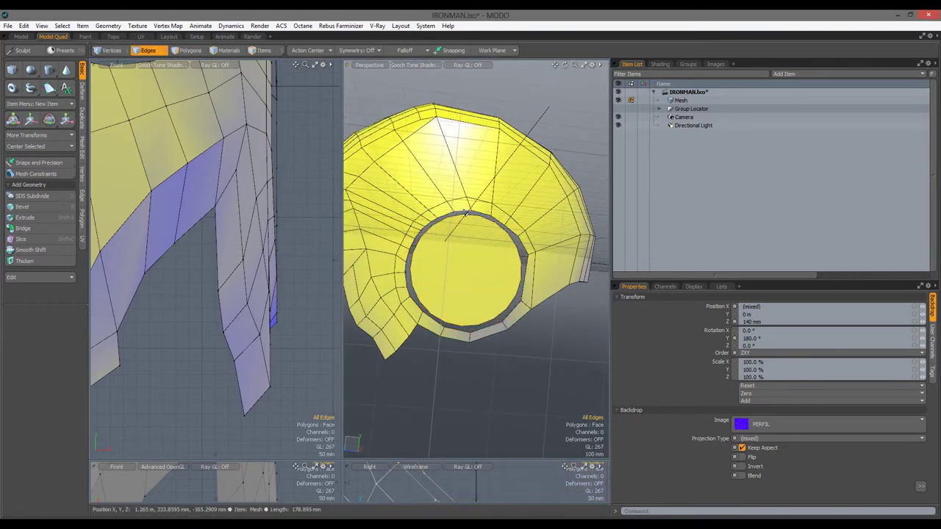
{"action": "right_click", "coordinate": [464, 215]}
{"action": "scroll", "coordinate": [465, 216], "scroll_direction": "up", "scroll_amount": 3}
{"action": "right_click", "coordinate": [464, 216]}
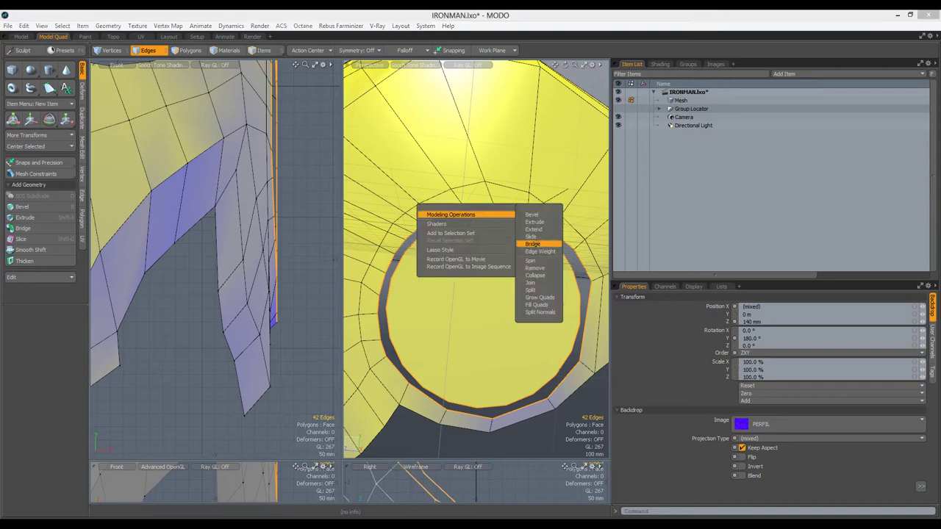
{"action": "left_click", "coordinate": [541, 244]}
Try to transform the bridged disc polygon to align it with the surrounding ring
{"action": "key", "text": "p"}
{"action": "key", "text": "3"}
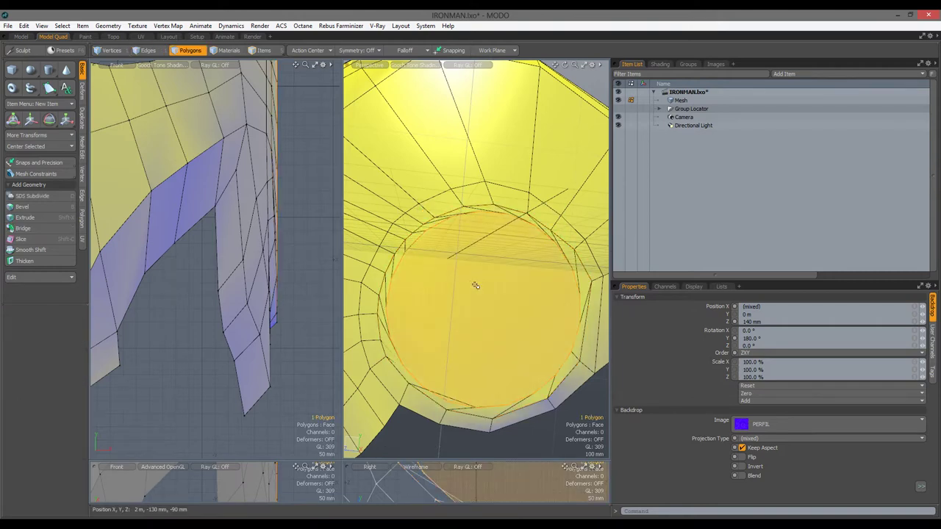
{"action": "key", "text": "y"}
{"action": "key", "text": "space"}
{"action": "left_click_drag", "start_coordinate": [505, 330], "coordinate": [471, 244], "text": "alt"}
{"action": "key", "text": "1"}
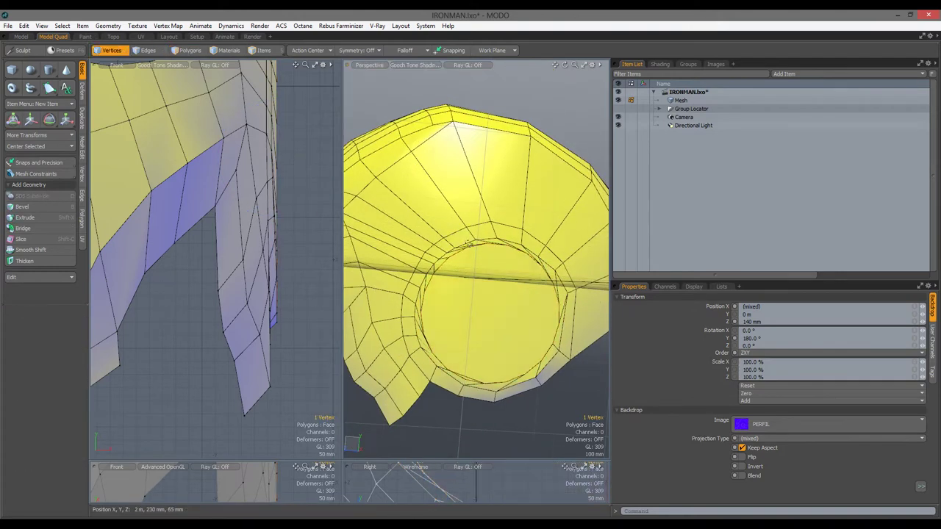
{"action": "key", "text": "Escape"}
{"action": "left_click_drag", "start_coordinate": [490, 342], "coordinate": [498, 302], "text": "alt"}
{"action": "left_click_drag", "start_coordinate": [550, 322], "coordinate": [474, 268], "text": "alt"}
{"action": "left_click", "coordinate": [441, 364]}
{"action": "key", "text": "3"}
{"action": "left_click", "coordinate": [451, 304]}
{"action": "key", "text": "y"}
{"action": "key", "text": "space"}
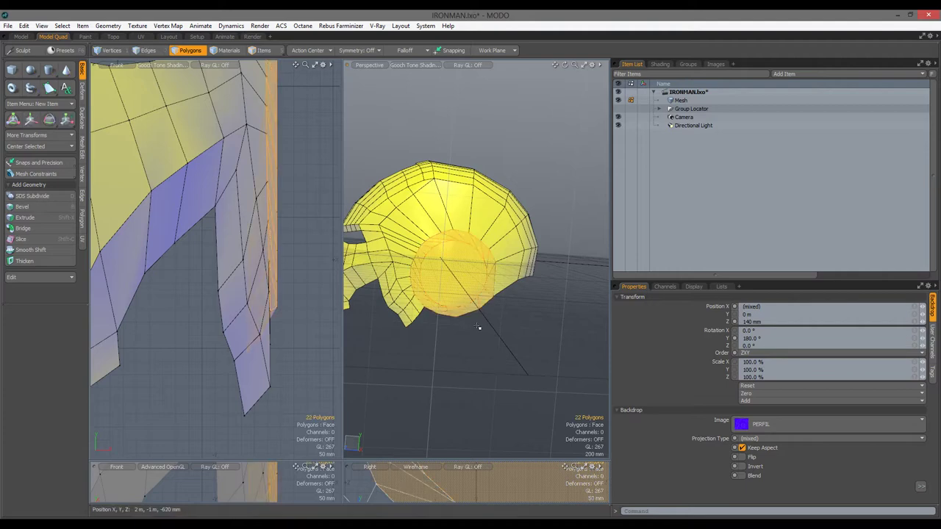
Delete the narrow ring of polygons around the ear disc
{"action": "left_click", "coordinate": [528, 360]}
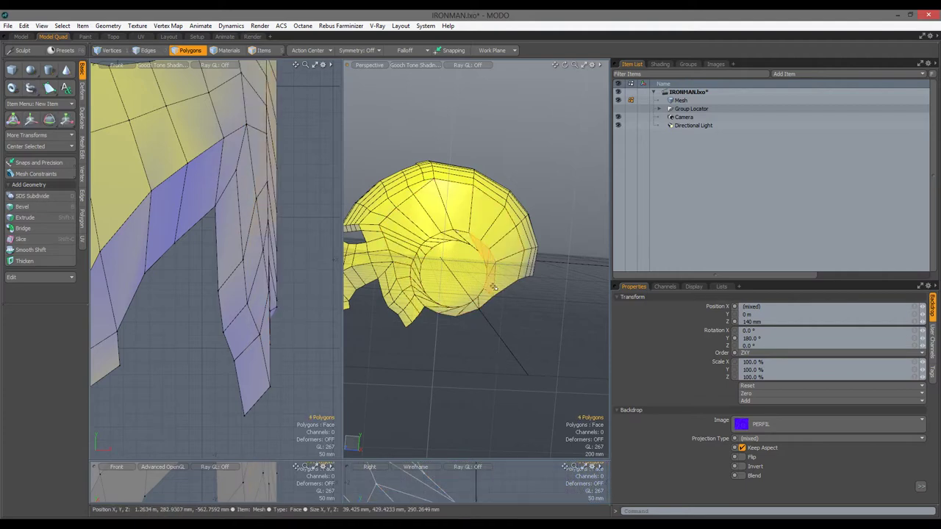
{"action": "scroll", "coordinate": [429, 303], "scroll_direction": "up", "scroll_amount": 5}
{"action": "key", "text": "Delete"}
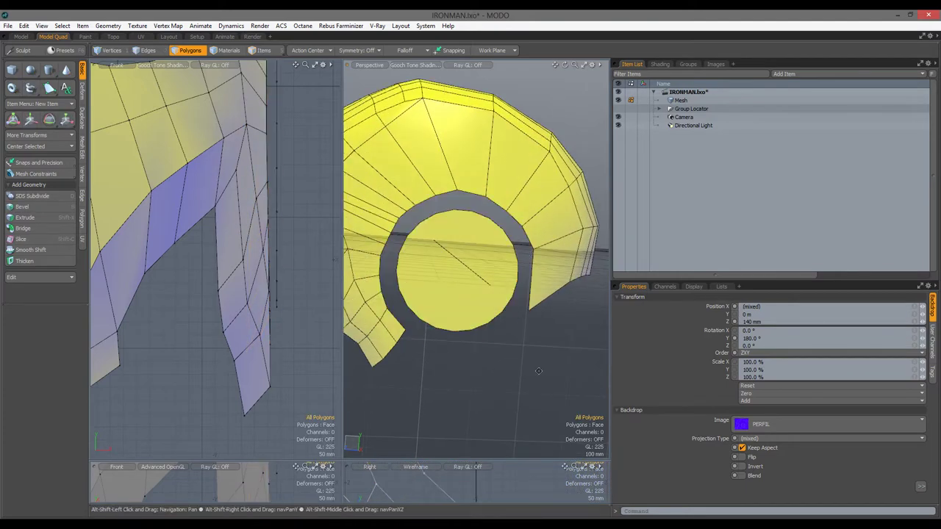
{"action": "left_click_drag", "start_coordinate": [457, 259], "coordinate": [502, 263], "text": "alt+shift"}
Bridge the helmet edges above the ear opening to the disc's upper rim and fill the leftover triangular gaps toward the rear
{"action": "key", "text": "2"}
{"action": "scroll", "coordinate": [502, 263], "scroll_direction": "up", "scroll_amount": 3}
{"action": "left_click", "coordinate": [484, 200]}
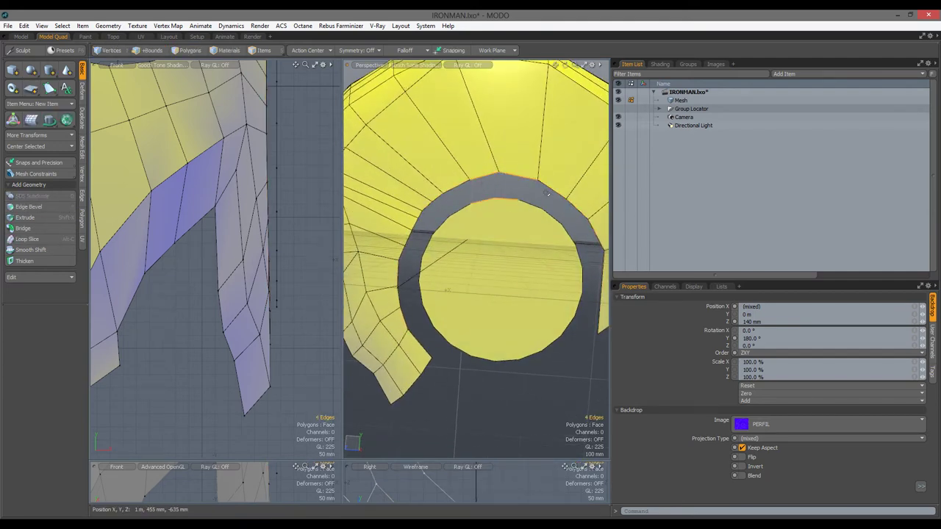
{"action": "right_click", "coordinate": [479, 200]}
{"action": "left_click", "coordinate": [632, 227]}
{"action": "left_click_drag", "start_coordinate": [529, 210], "coordinate": [493, 209], "text": "alt"}
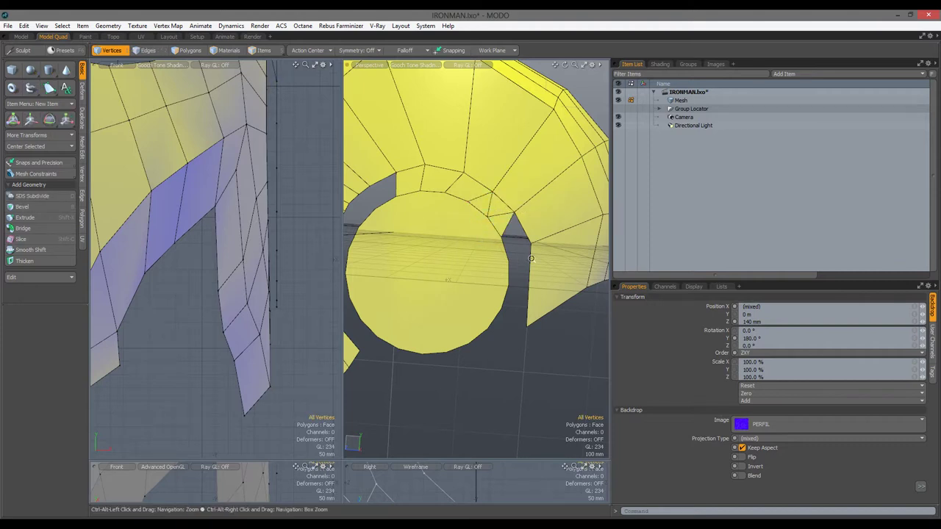
{"action": "scroll", "coordinate": [530, 259], "scroll_direction": "up", "scroll_amount": 2}
{"action": "left_click", "coordinate": [510, 219]}
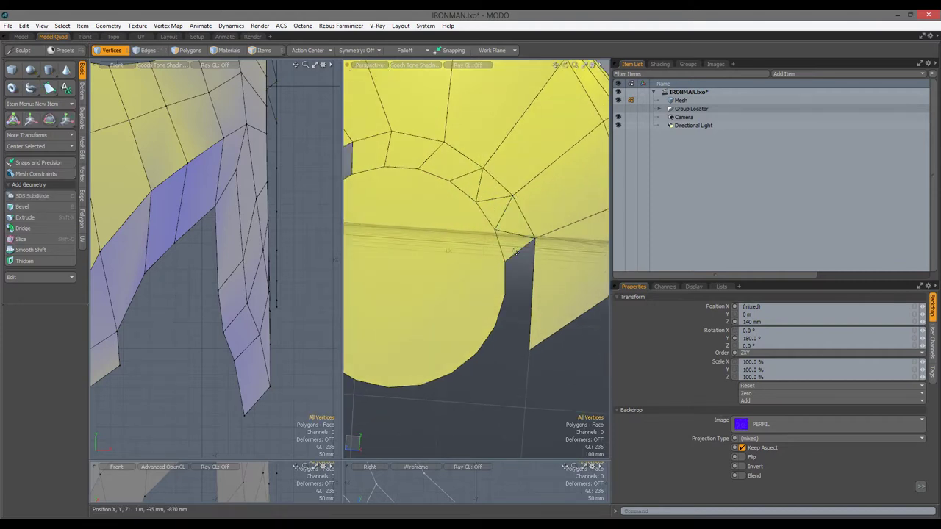
Loop Slice the lower rear panels crosswise behind the ear disc and adjust the new edge loop in the right view
{"action": "key", "text": "2"}
{"action": "left_click_drag", "start_coordinate": [516, 252], "coordinate": [531, 311], "text": "alt"}
{"action": "key", "text": "alt+c"}
{"action": "left_click_drag", "start_coordinate": [489, 289], "coordinate": [485, 263], "text": "ctrl+alt"}
{"action": "key", "text": "space"}
{"action": "key", "text": "w"}
{"action": "key", "text": "ctrl+space"}
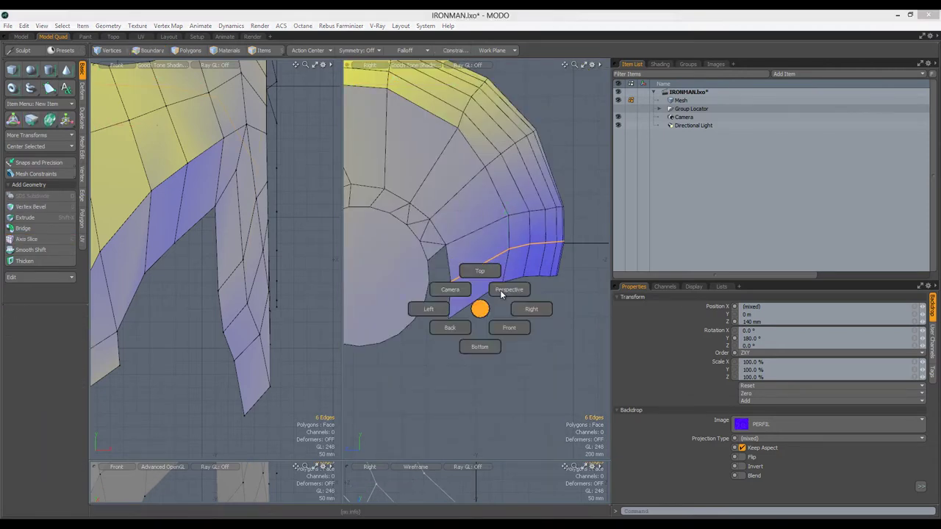
{"action": "left_click", "coordinate": [499, 289]}
Bridge the rear panel's lowest edge beside the ear opening to the matching edge of the disc's rim
{"action": "left_click_drag", "start_coordinate": [477, 242], "coordinate": [504, 273], "text": "alt"}
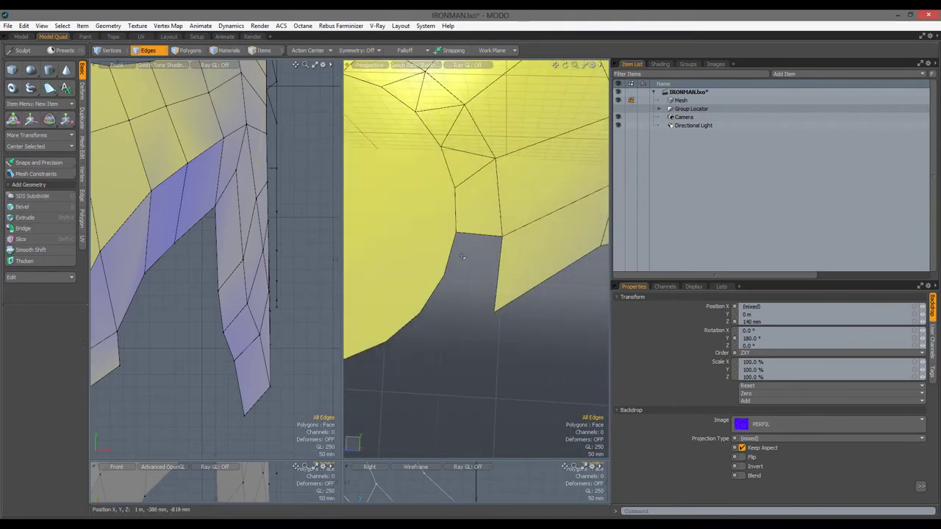
{"action": "right_click", "coordinate": [504, 272]}
{"action": "left_click", "coordinate": [547, 342]}
Fill the gap at the upper front of the ear opening with polygons built between the helmet's and the disc's vertices
{"action": "key", "text": "2"}
{"action": "left_click_drag", "start_coordinate": [548, 342], "coordinate": [490, 208], "text": "alt"}
{"action": "key", "text": "shift+c"}
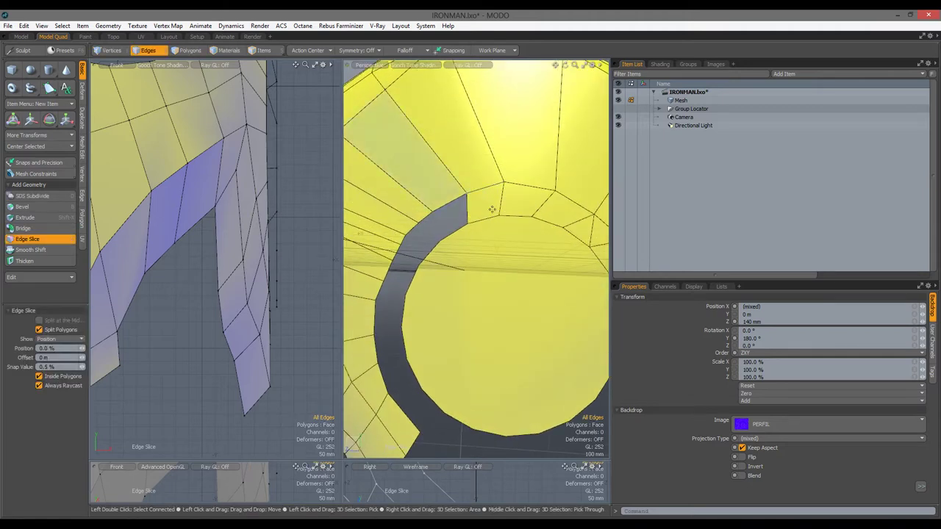
{"action": "key", "text": "space"}
{"action": "scroll", "coordinate": [474, 207], "scroll_direction": "down", "scroll_amount": 5}
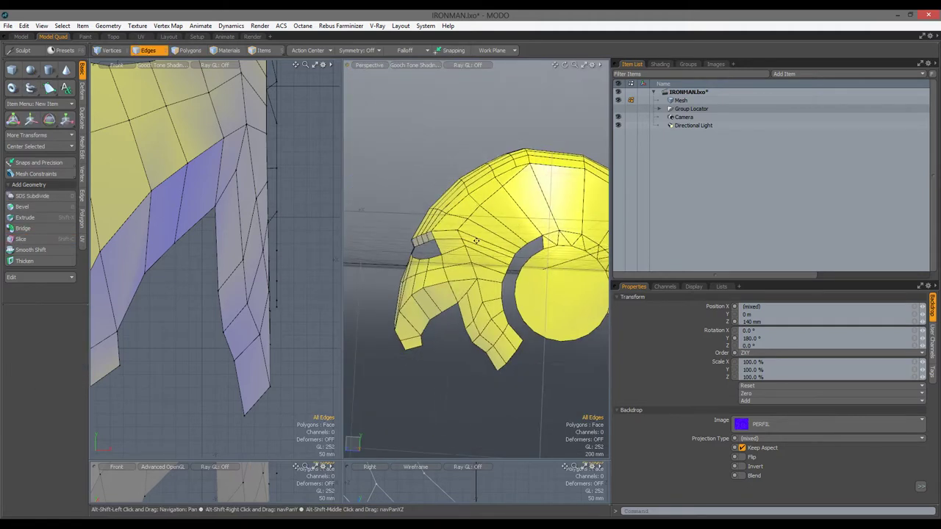
{"action": "scroll", "coordinate": [474, 208], "scroll_direction": "up", "scroll_amount": 6}
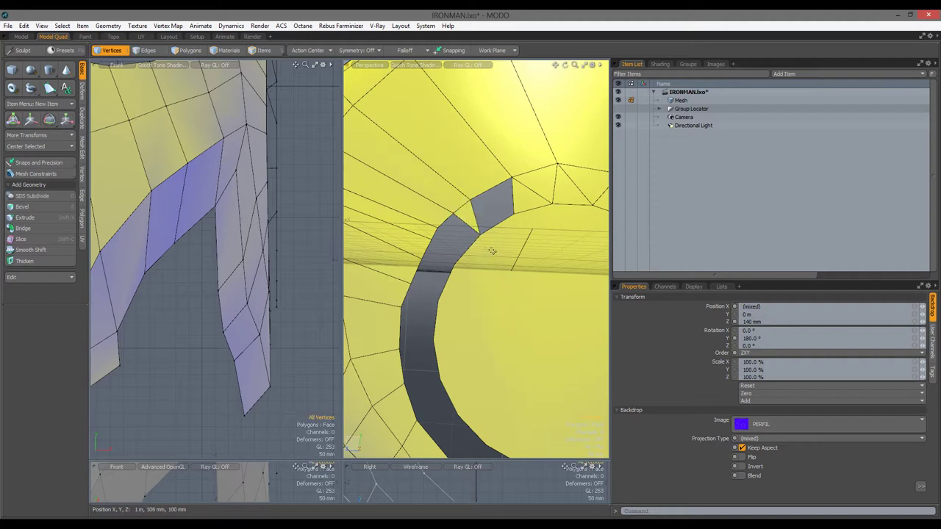
{"action": "key", "text": "shift+c"}
{"action": "key", "text": "space"}
{"action": "left_click_drag", "start_coordinate": [482, 195], "coordinate": [449, 228], "text": "alt"}
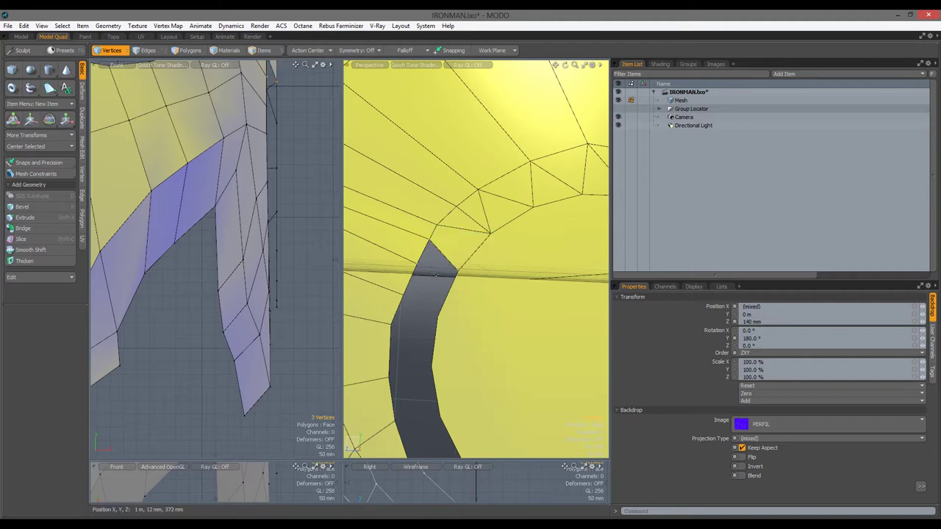
Bridge the next two pairs of facing edges between the helmet and the disc's rim, working down the ear opening's front side
{"action": "left_click_drag", "start_coordinate": [435, 274], "coordinate": [475, 193], "text": "alt"}
{"action": "right_click", "coordinate": [468, 204]}
{"action": "left_click", "coordinate": [504, 212]}
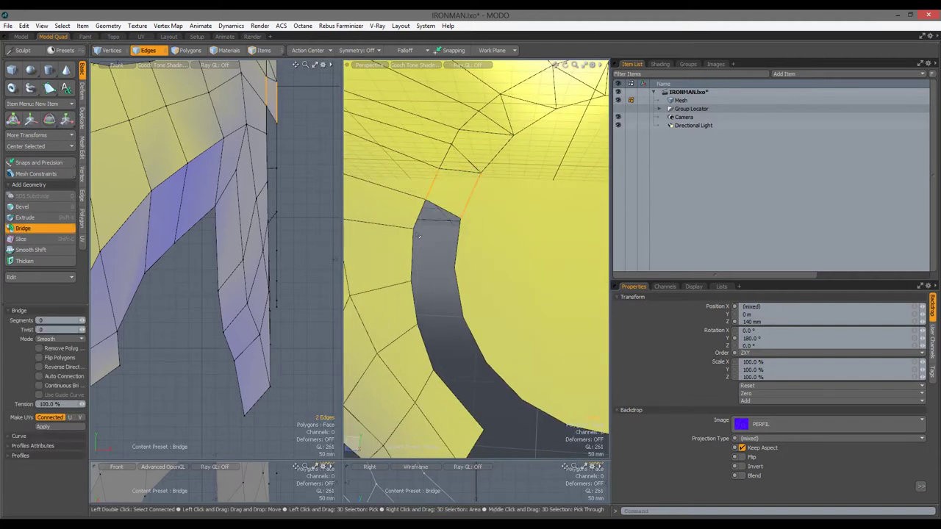
{"action": "key", "text": "2"}
{"action": "right_click", "coordinate": [454, 257]}
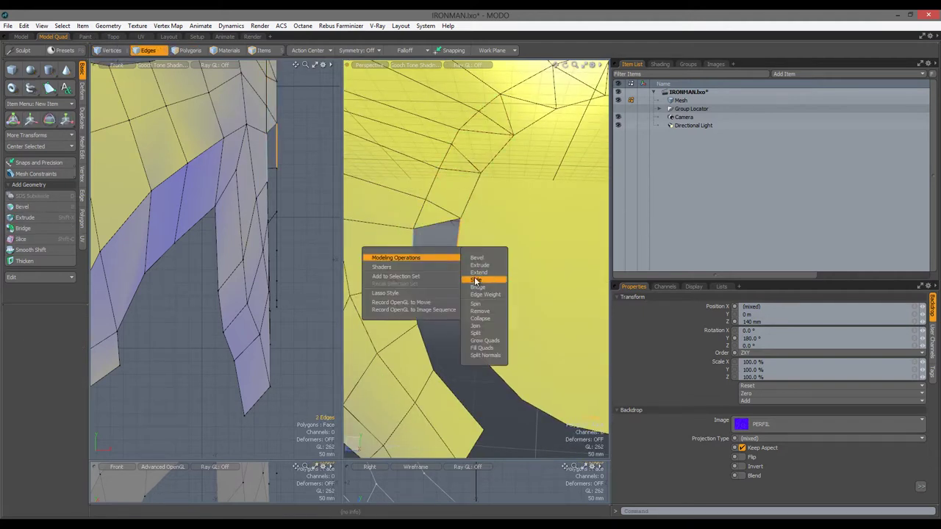
{"action": "left_click", "coordinate": [474, 277]}
Continue bridging the facing helmet and disc edges down to the lower front corner of the ear opening
{"action": "right_click", "coordinate": [483, 306]}
{"action": "left_click", "coordinate": [441, 328]}
{"action": "left_click_drag", "start_coordinate": [441, 327], "coordinate": [423, 290], "text": "alt"}
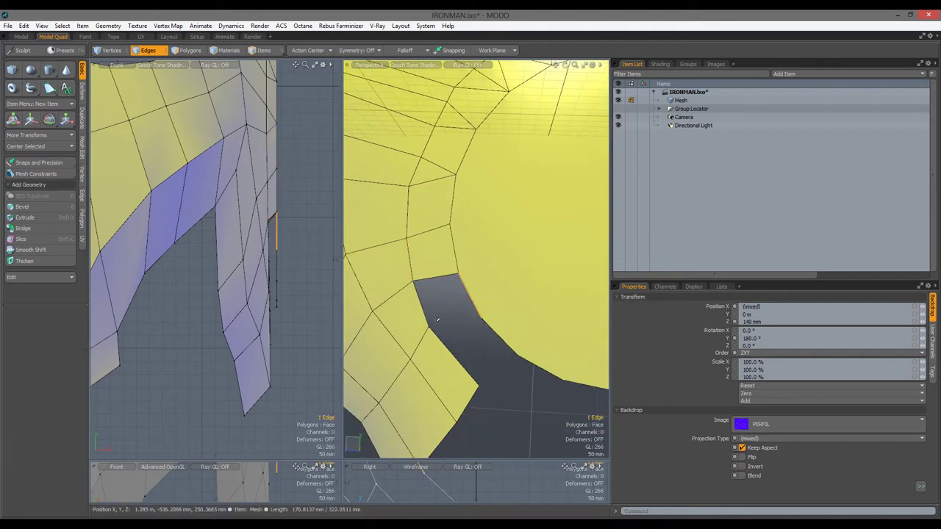
{"action": "right_click", "coordinate": [419, 289]}
{"action": "left_click", "coordinate": [530, 322]}
{"action": "right_click", "coordinate": [418, 285]}
{"action": "left_click", "coordinate": [530, 317]}
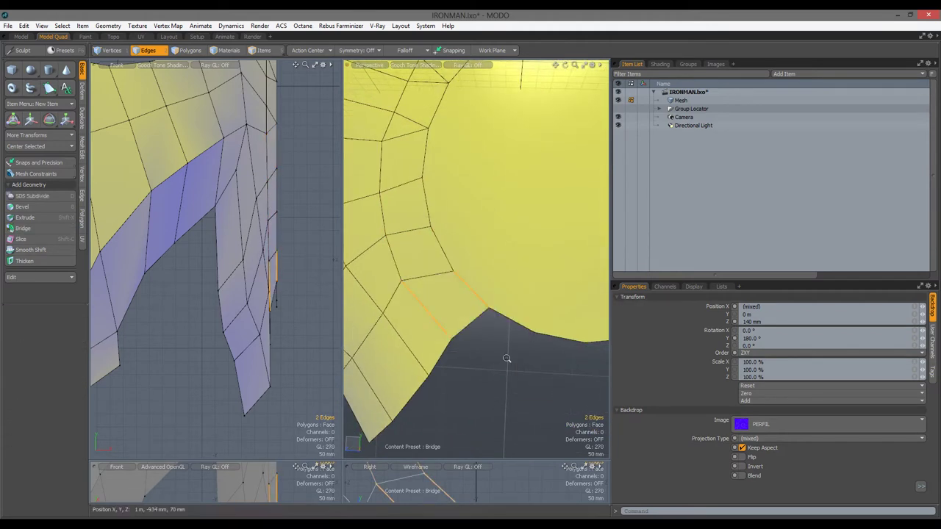
Edge Extend the disc's four open bottom edges about 175 mm downward and fit the new strip's vertices to the adjacent panels
{"action": "left_click_drag", "start_coordinate": [514, 309], "coordinate": [472, 301], "text": "alt"}
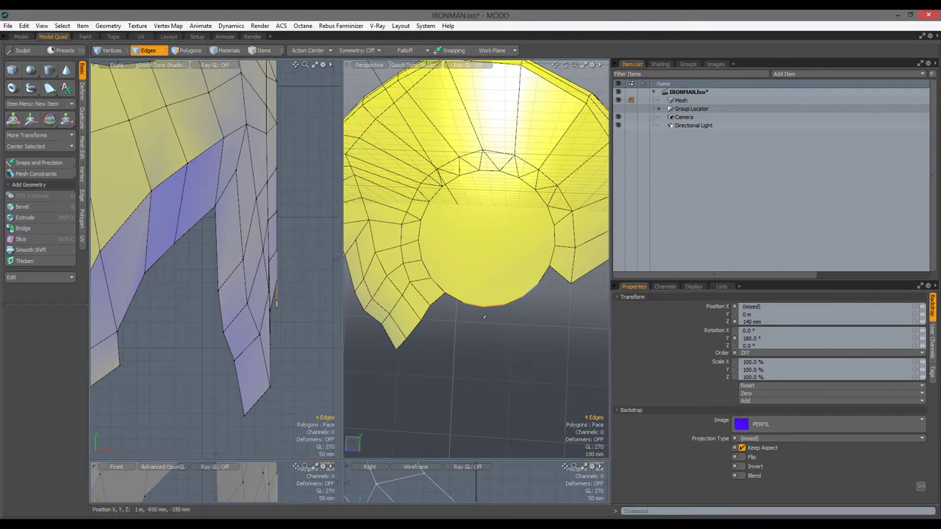
{"action": "key", "text": "ctrl+space"}
{"action": "key", "text": "z"}
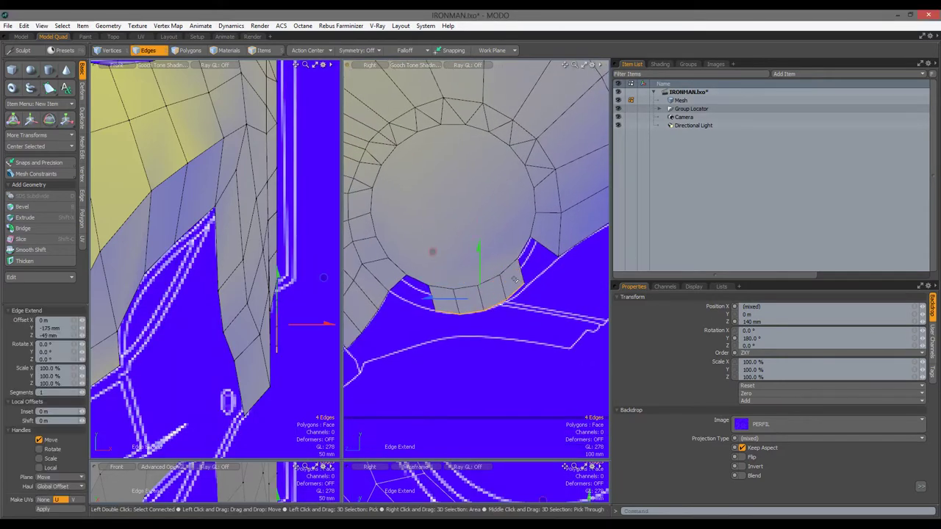
{"action": "key", "text": "1"}
{"action": "key", "text": "w"}
{"action": "left_click_drag", "start_coordinate": [505, 300], "coordinate": [432, 318]}
{"action": "key", "text": "q"}
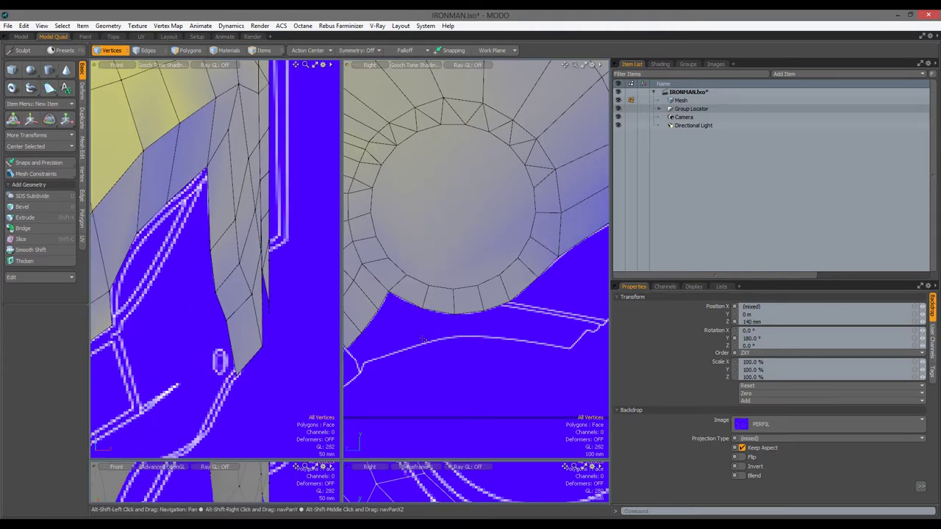
Move the bottom strip's five lower vertices inward to align with the neighbouring helmet panels
{"action": "left_click_drag", "start_coordinate": [540, 303], "coordinate": [381, 365], "text": "alt"}
{"action": "key", "text": "shift+a"}
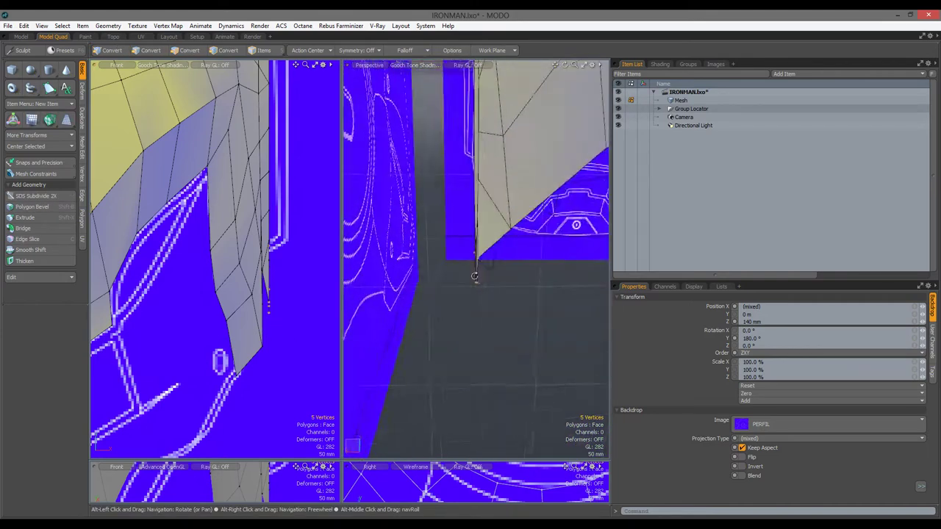
{"action": "key", "text": "w"}
{"action": "key", "text": "space"}
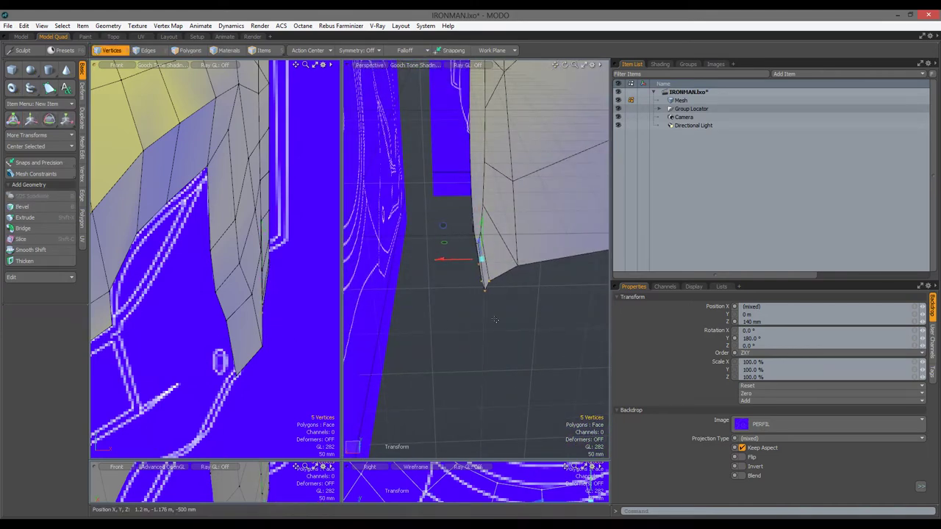
{"action": "left_click_drag", "start_coordinate": [482, 289], "coordinate": [530, 209], "text": "alt"}
Select the outer edge loop around the ear ring and flatten it by scaling X to 0%
{"action": "key", "text": "2"}
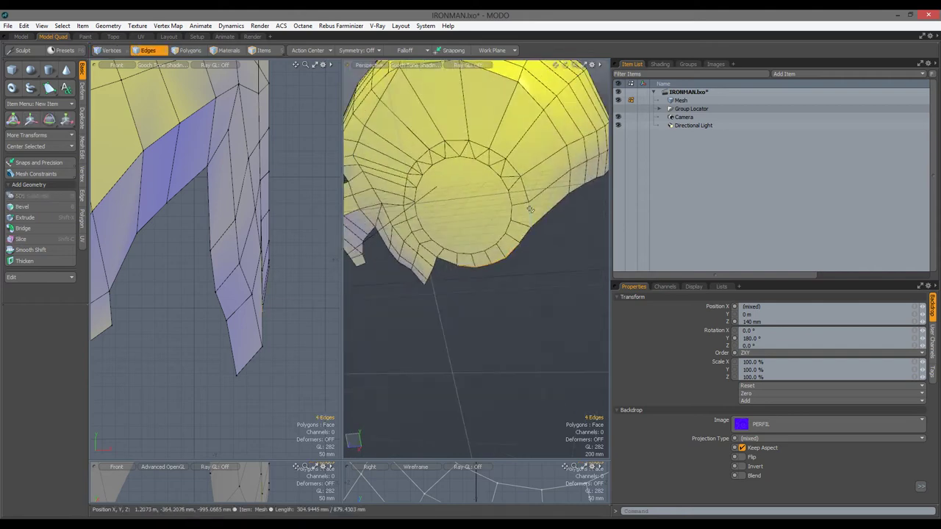
{"action": "left_click_drag", "start_coordinate": [533, 242], "coordinate": [575, 193], "text": "alt"}
{"action": "left_click_drag", "start_coordinate": [533, 231], "coordinate": [505, 108], "text": "alt"}
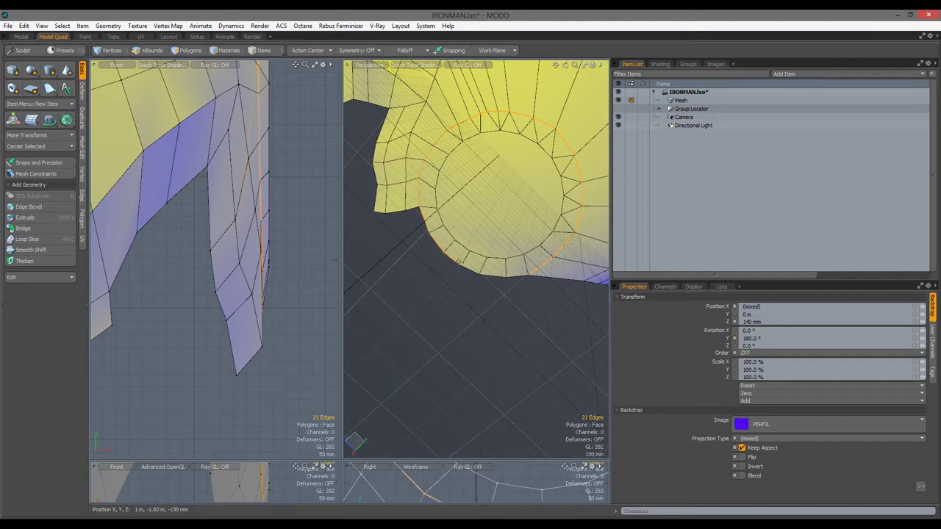
{"action": "key", "text": "shift+a"}
{"action": "left_click_drag", "start_coordinate": [425, 265], "coordinate": [515, 169], "text": "alt"}
{"action": "key", "text": "y"}
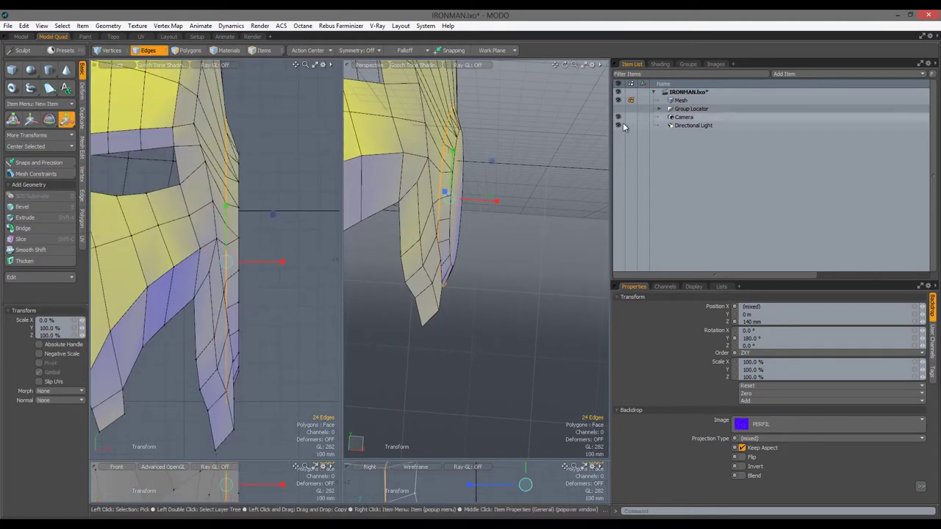
{"action": "key", "text": "space"}
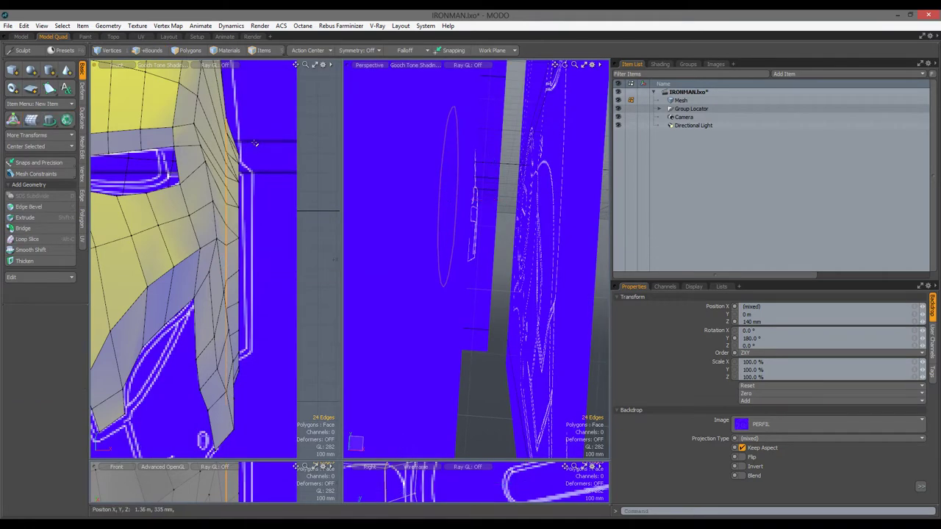
Move the ear disc's edge loops 70 mm outward along X to match the front reference
{"action": "key", "text": "2"}
{"action": "key", "text": "y"}
{"action": "left_click_drag", "start_coordinate": [250, 220], "coordinate": [292, 215]}
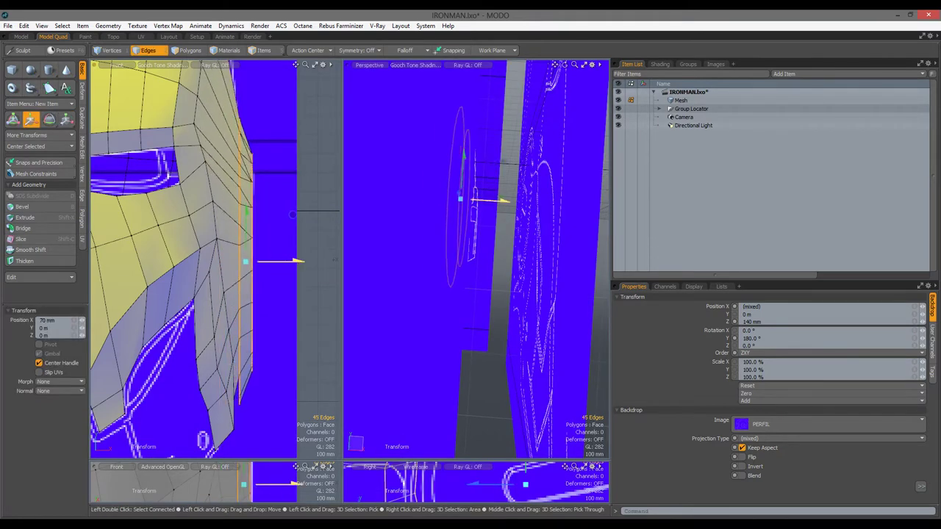
{"action": "key", "text": "space"}
Loop Slice the panels radiating around the ear disc with one cut at 50%
{"action": "scroll", "coordinate": [292, 214], "scroll_direction": "down", "scroll_amount": 3}
{"action": "left_click_drag", "start_coordinate": [495, 232], "coordinate": [418, 250], "text": "alt"}
{"action": "scroll", "coordinate": [519, 316], "scroll_direction": "down", "scroll_amount": 4}
{"action": "key", "text": "2"}
{"action": "key", "text": "alt+c"}
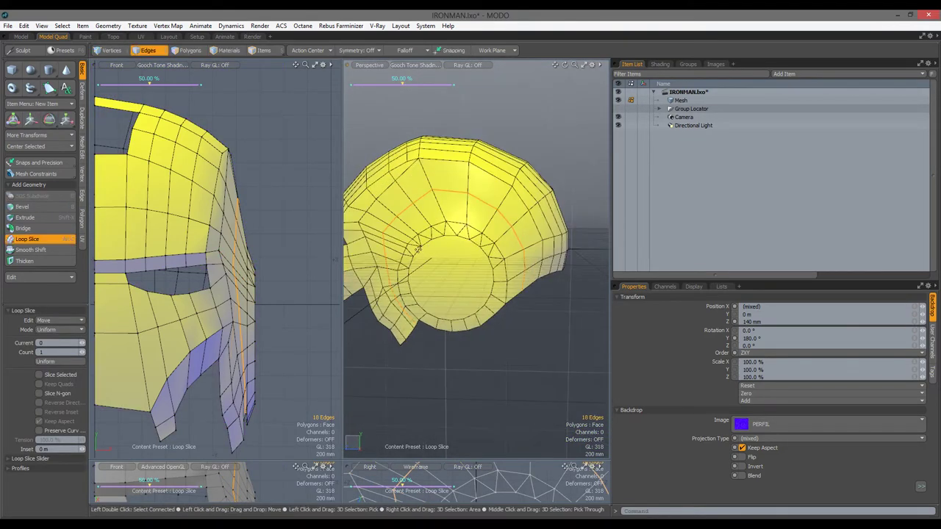
Scale the new edge loop around the ear to 119% in Y against the profile reference
{"action": "key", "text": "space"}
{"action": "key", "text": "r"}
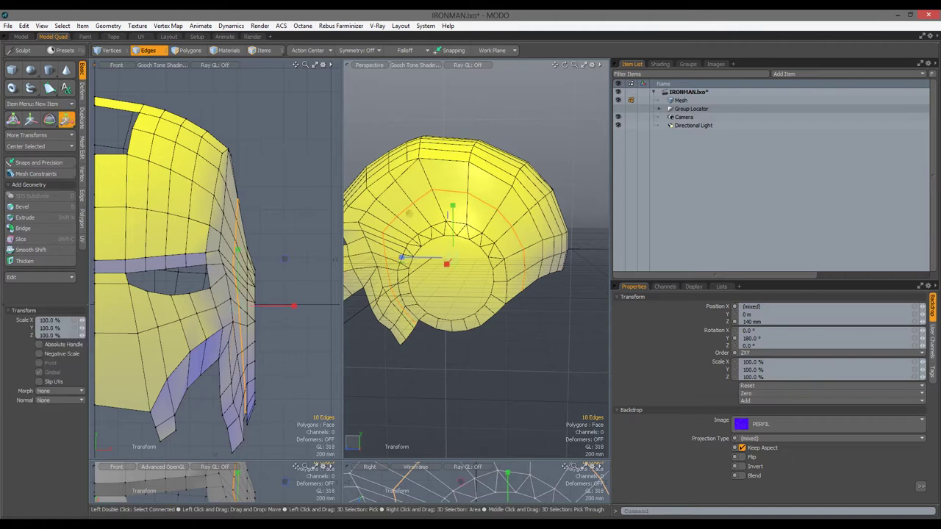
{"action": "left_click", "coordinate": [617, 108]}
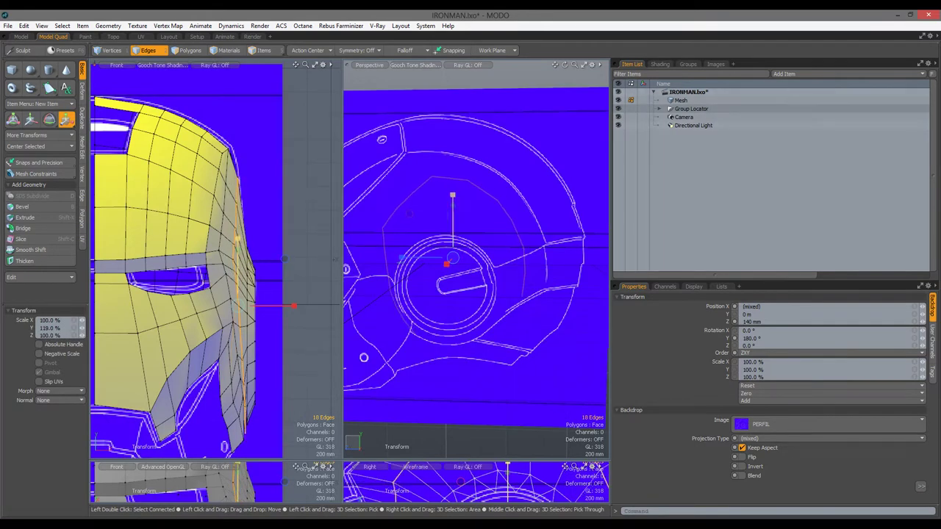
{"action": "key", "text": "space"}
{"action": "key", "text": "a"}
{"action": "scroll", "coordinate": [521, 286], "scroll_direction": "up", "scroll_amount": 3}
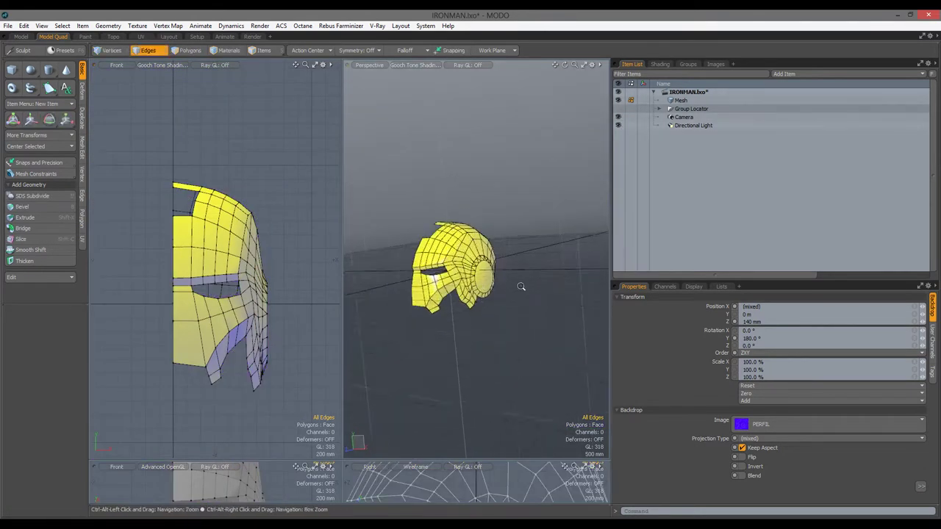
{"action": "scroll", "coordinate": [521, 286], "scroll_direction": "up", "scroll_amount": 4}
{"action": "scroll", "coordinate": [499, 294], "scroll_direction": "down", "scroll_amount": 5}
{"action": "scroll", "coordinate": [446, 342], "scroll_direction": "up", "scroll_amount": 2}
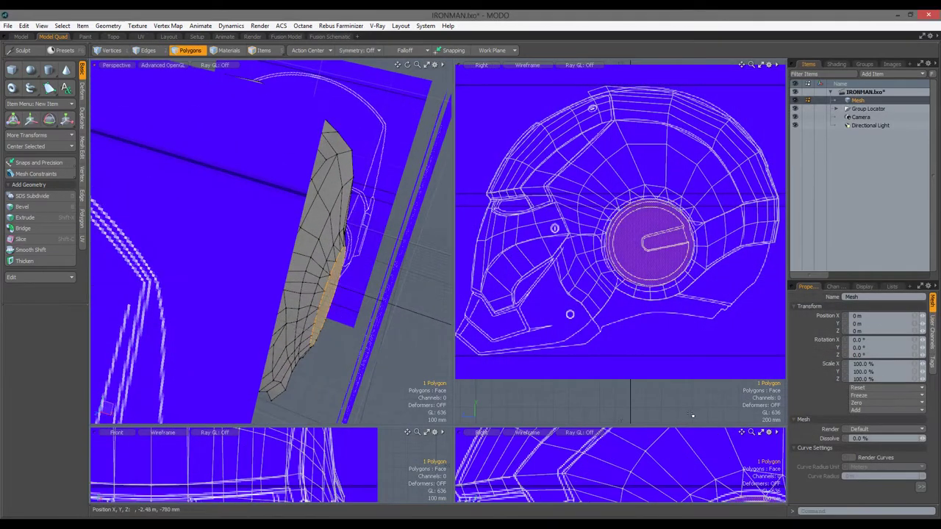
Bevel the ear disc's round face twice to build its stepped rim
{"action": "scroll", "coordinate": [677, 226], "scroll_direction": "up", "scroll_amount": 3}
{"action": "key", "text": "b"}
{"action": "left_click_drag", "start_coordinate": [324, 272], "coordinate": [345, 250], "text": "ctrl+alt"}
{"action": "key", "text": "space"}
{"action": "key", "text": "b"}
{"action": "key", "text": "space"}
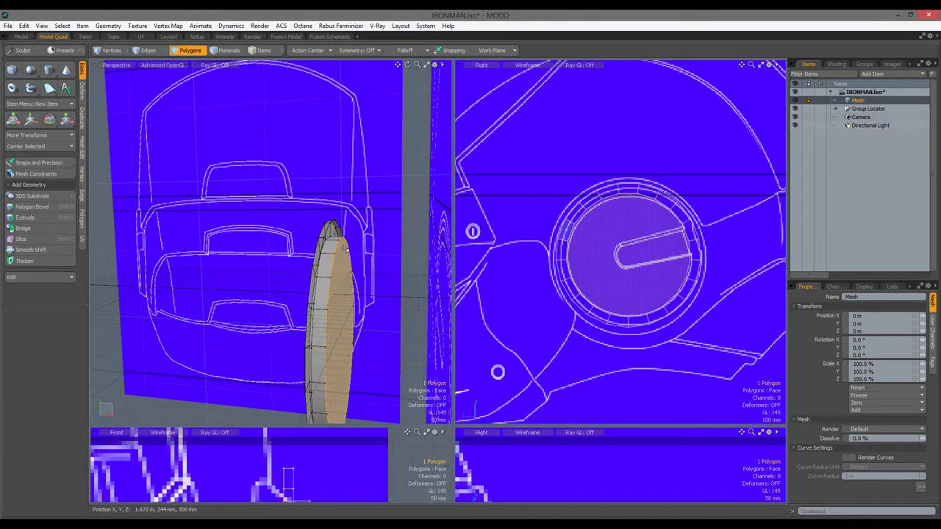
Hide the reference images and select the inner edge loop of the ear ring
{"action": "left_click", "coordinate": [794, 109]}
{"action": "left_click_drag", "start_coordinate": [309, 280], "coordinate": [338, 253], "text": "alt"}
{"action": "key", "text": "2"}
{"action": "double_click", "coordinate": [355, 190]}
{"action": "left_click_drag", "start_coordinate": [376, 346], "coordinate": [336, 180], "text": "alt"}
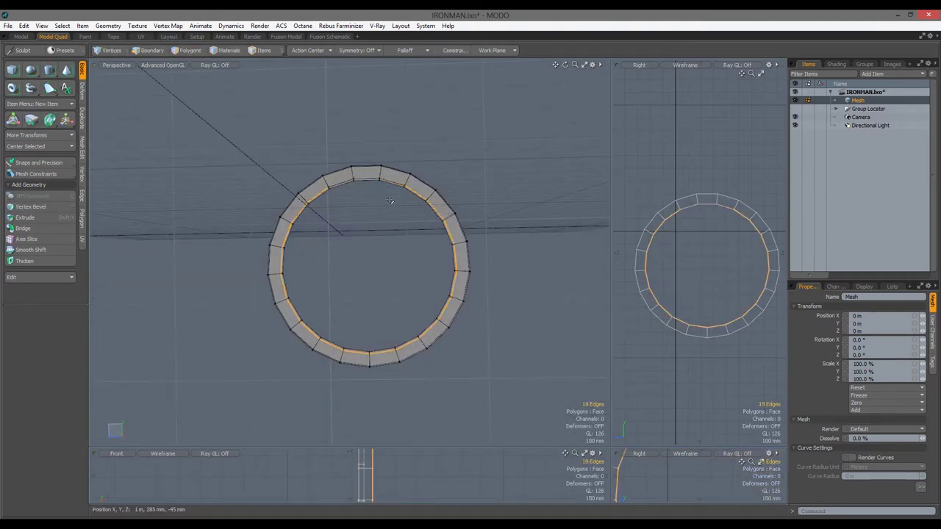
Bridge the opposing side edges of the ring's opening with horizontal bands split by a central line
{"action": "left_click_drag", "start_coordinate": [377, 331], "coordinate": [447, 338], "text": "alt"}
{"action": "right_click", "coordinate": [384, 296]}
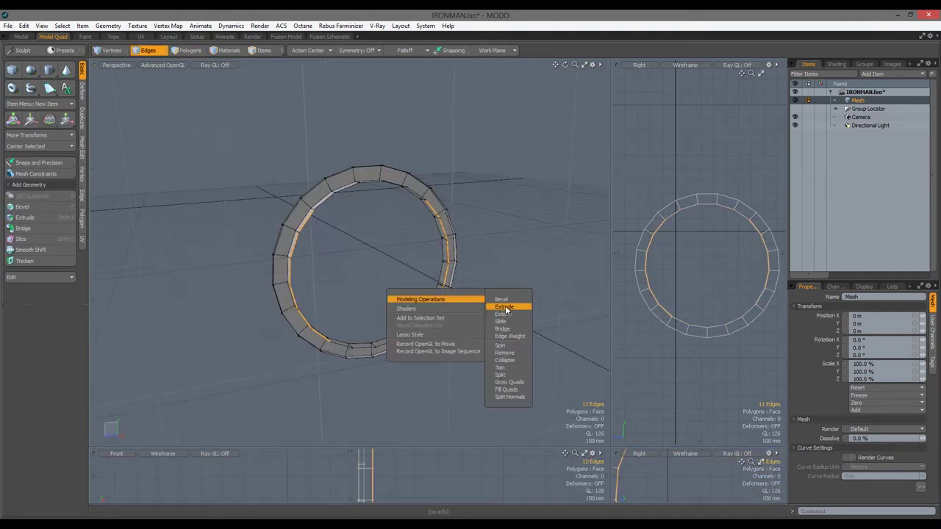
{"action": "left_click", "coordinate": [507, 307]}
{"action": "left_click_drag", "start_coordinate": [507, 307], "coordinate": [458, 369], "text": "alt"}
{"action": "key", "text": "2"}
{"action": "right_click", "coordinate": [389, 300]}
{"action": "left_click_drag", "start_coordinate": [369, 311], "coordinate": [378, 188], "text": "alt"}
{"action": "left_click", "coordinate": [510, 330]}
{"action": "key", "text": "space"}
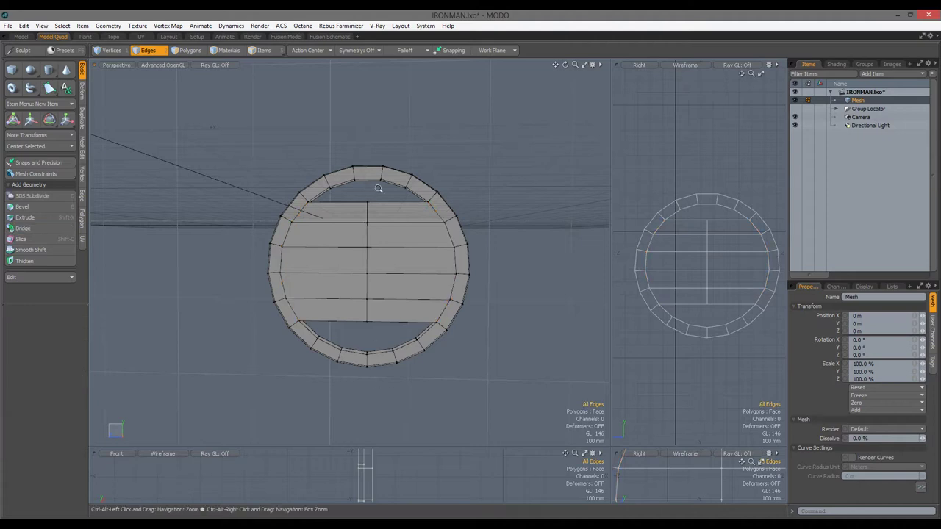
Build a triangular face between the central line's lower end and the bottom edge of the ring
{"action": "scroll", "coordinate": [391, 210], "scroll_direction": "up", "scroll_amount": 3}
{"action": "left_click_drag", "start_coordinate": [372, 299], "coordinate": [356, 343], "text": "alt"}
{"action": "key", "text": "1"}
{"action": "left_click", "coordinate": [409, 324]}
{"action": "left_click_drag", "start_coordinate": [409, 325], "coordinate": [393, 261], "text": "alt"}
Edge Slice a V-shaped cut into the uppermost band, meeting at the central line's vertex
{"action": "key", "text": "c"}
{"action": "left_click", "coordinate": [337, 206]}
{"action": "left_click", "coordinate": [362, 252]}
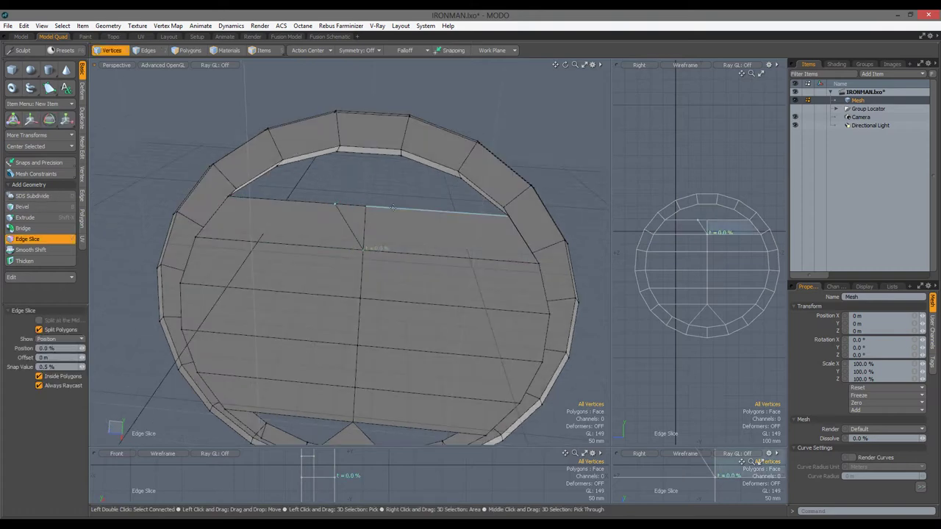
{"action": "left_click", "coordinate": [394, 210]}
{"action": "key", "text": "space"}
Fill the remaining gaps between the bridged bands and the ring with polygons
{"action": "left_click_drag", "start_coordinate": [394, 210], "coordinate": [394, 191], "text": "alt"}
{"action": "left_click", "coordinate": [337, 205]}
{"action": "left_click", "coordinate": [394, 209], "text": "shift"}
{"action": "key", "text": "p"}
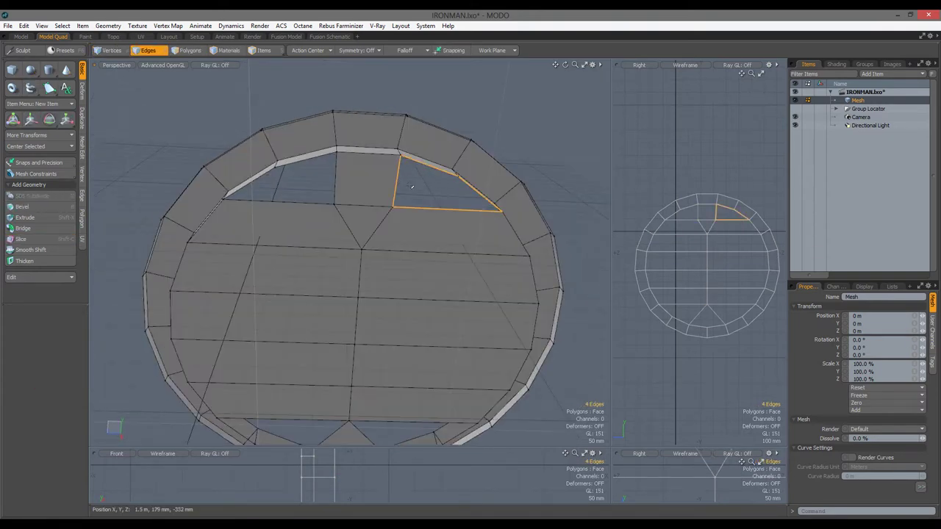
{"action": "double_click", "coordinate": [294, 201]}
{"action": "left_click_drag", "start_coordinate": [294, 200], "coordinate": [257, 331], "text": "alt"}
{"action": "key", "text": "p"}
Isolate the disc's inner faces and enlarge the right view over the profile reference
{"action": "key", "text": "3"}
{"action": "left_click", "coordinate": [400, 324]}
{"action": "key", "text": "l"}
{"action": "left_click", "coordinate": [400, 324]}
{"action": "key", "text": "c"}
{"action": "key", "text": "space"}
{"action": "left_click_drag", "start_coordinate": [345, 257], "coordinate": [684, 249], "text": "alt"}
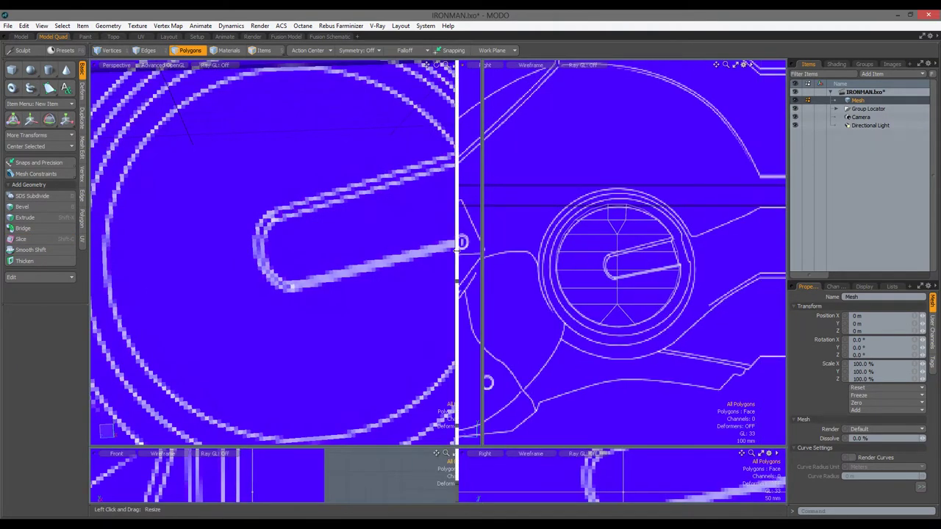
{"action": "scroll", "coordinate": [682, 235], "scroll_direction": "up", "scroll_amount": 3}
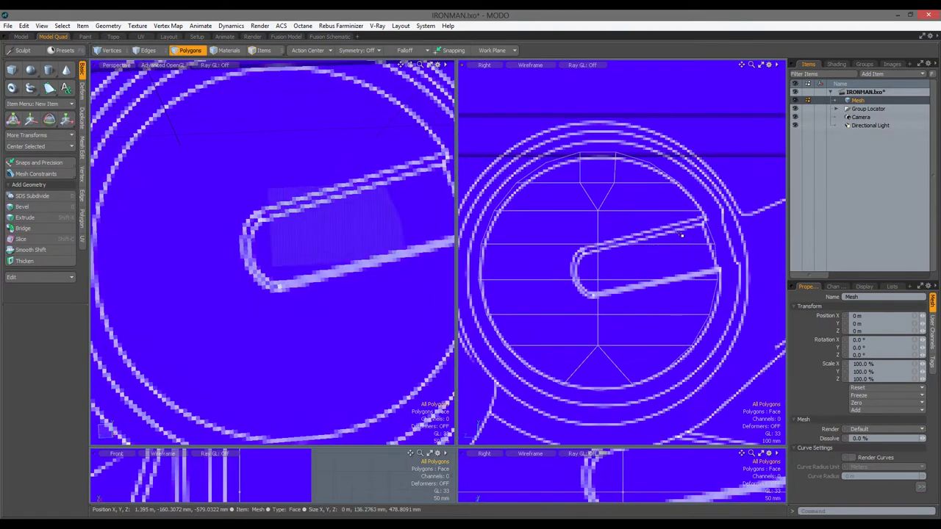
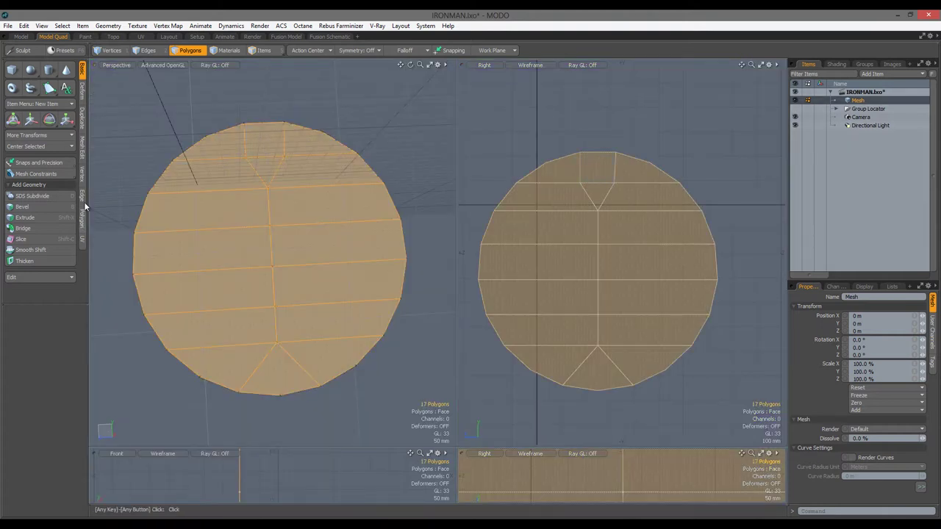
Merge the disc's faces into one polygon and Edge Slice the slot outline into it following the profile reference
{"action": "left_click", "coordinate": [81, 217]}
{"action": "left_click", "coordinate": [794, 108]}
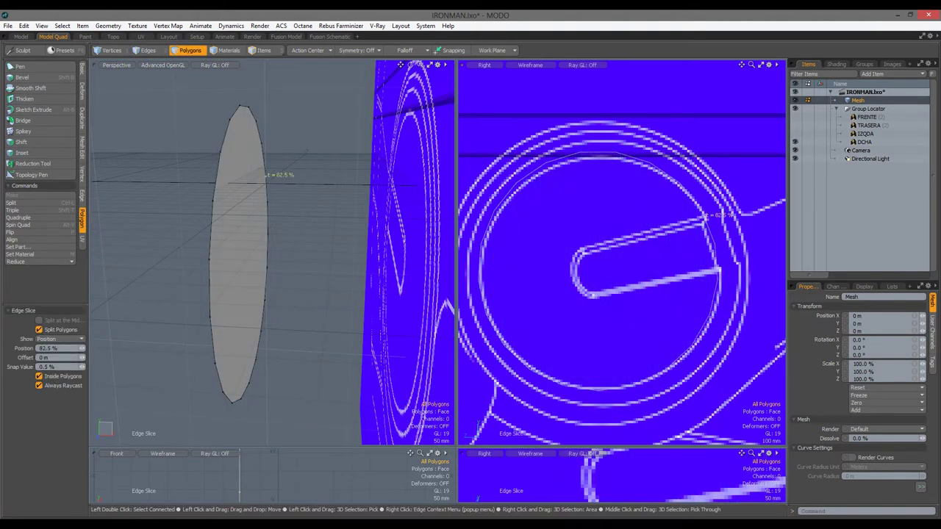
{"action": "left_click_drag", "start_coordinate": [706, 215], "coordinate": [557, 262]}
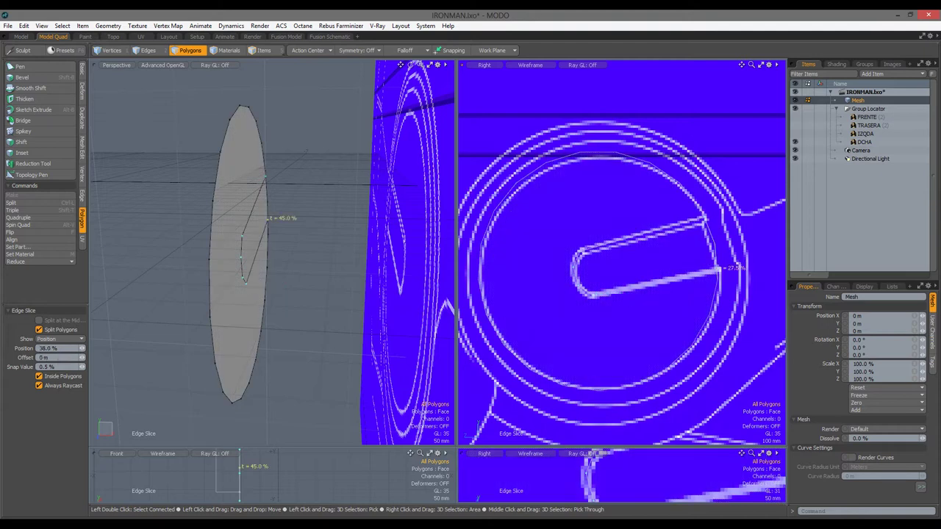
{"action": "key", "text": "space"}
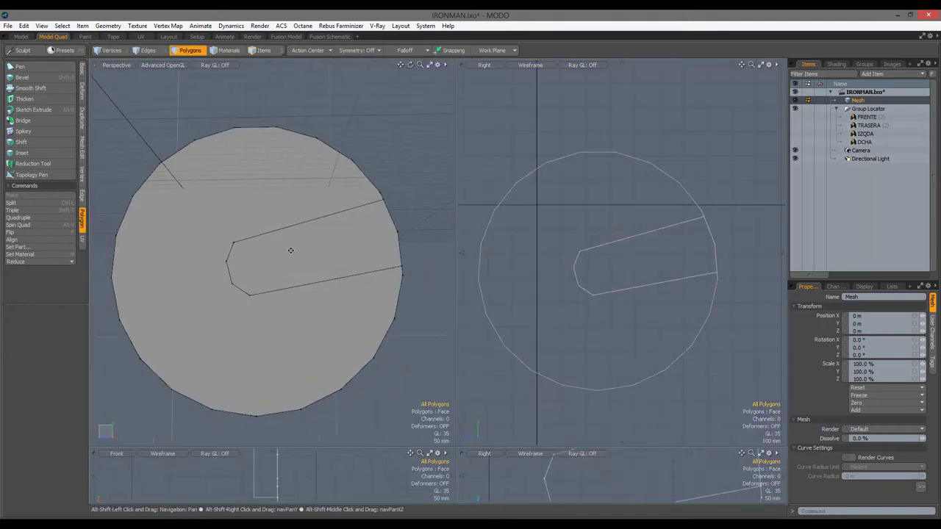
Edge Slice from the corners of the slot's rounded end out to vertices on the disc's rim
{"action": "key", "text": "alt+c"}
{"action": "left_click", "coordinate": [228, 262]}
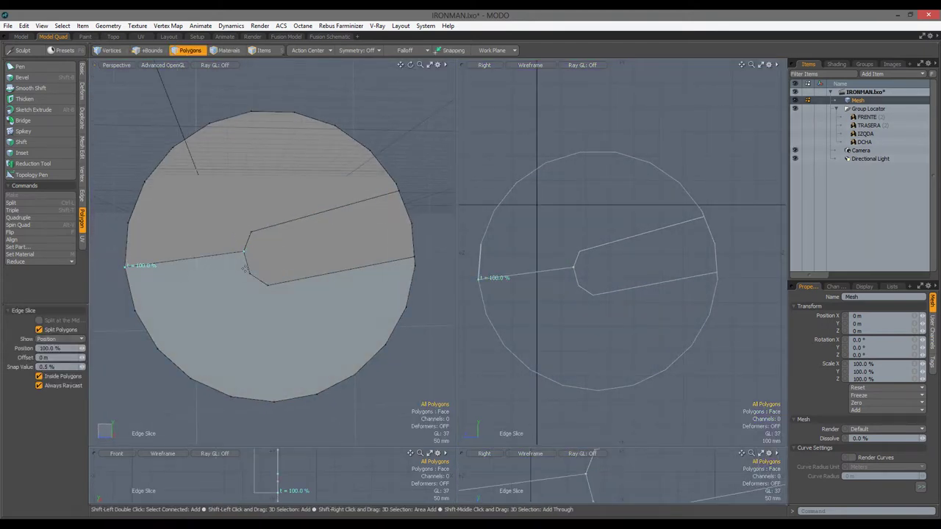
{"action": "left_click", "coordinate": [165, 318]}
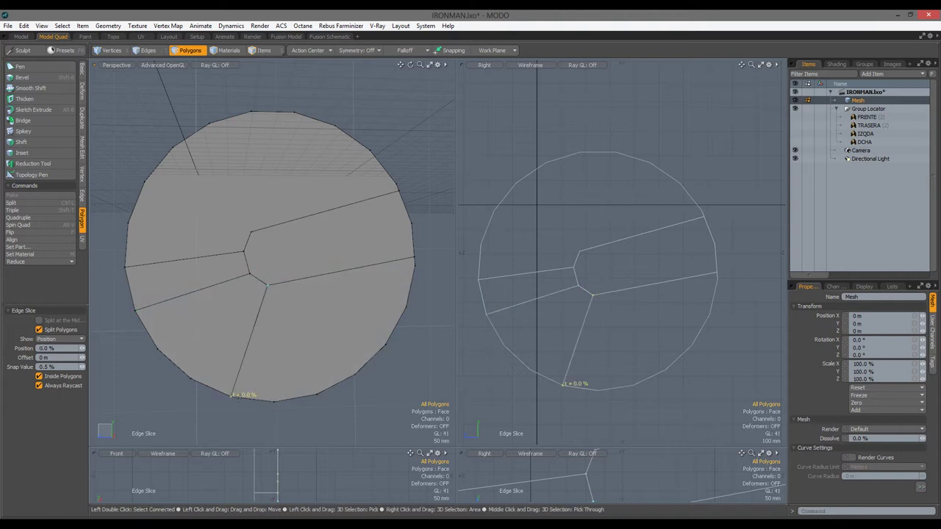
{"action": "left_click", "coordinate": [174, 145]}
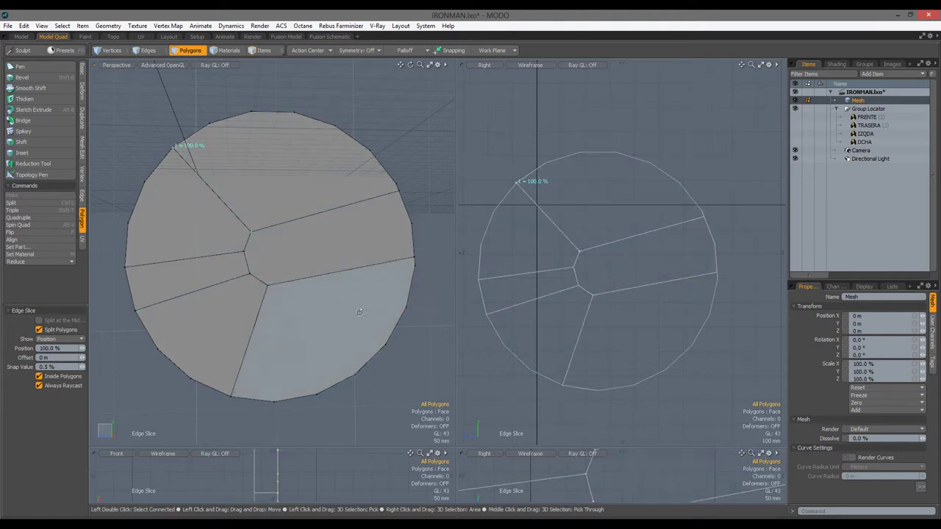
Edge Slice a parallel outline slightly outside the slot, starting and ending at the disc's rim
{"action": "left_click", "coordinate": [266, 288]}
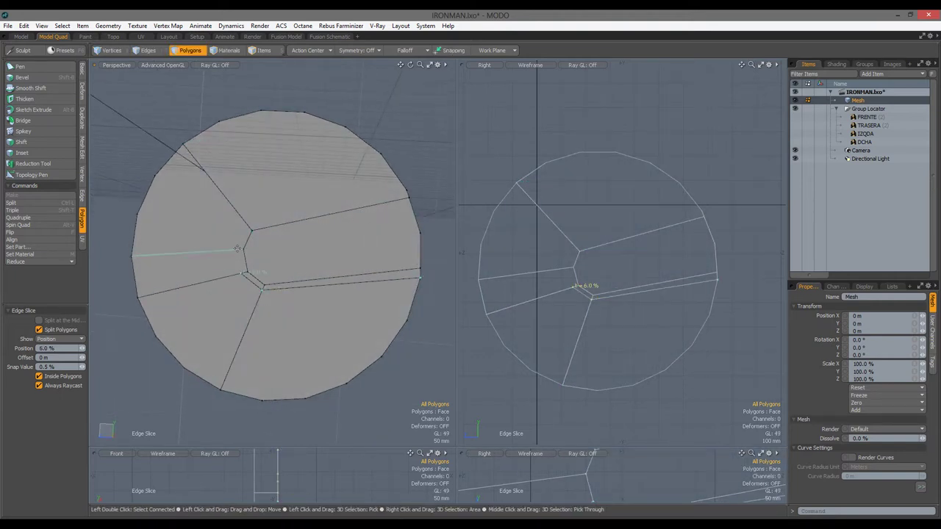
{"action": "left_click", "coordinate": [248, 226]}
{"action": "left_click", "coordinate": [408, 190]}
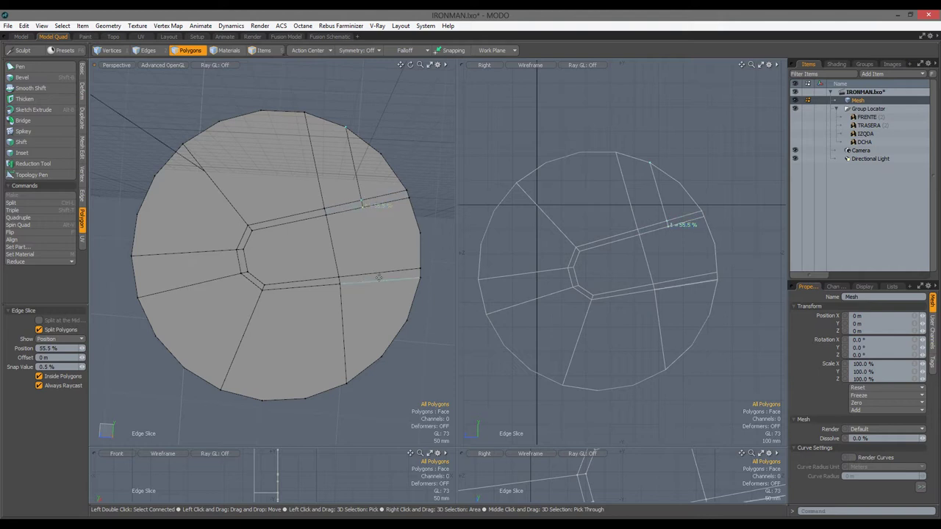
Edge Slice crosswise cuts through the slot between opposite rim vertices and divide the sector below its rounded end
{"action": "left_click", "coordinate": [262, 111]}
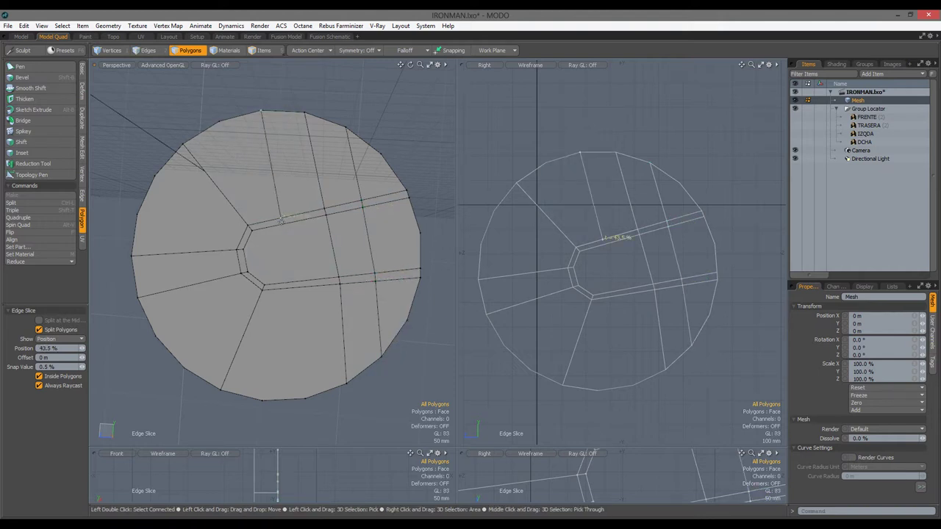
{"action": "left_click", "coordinate": [296, 286]}
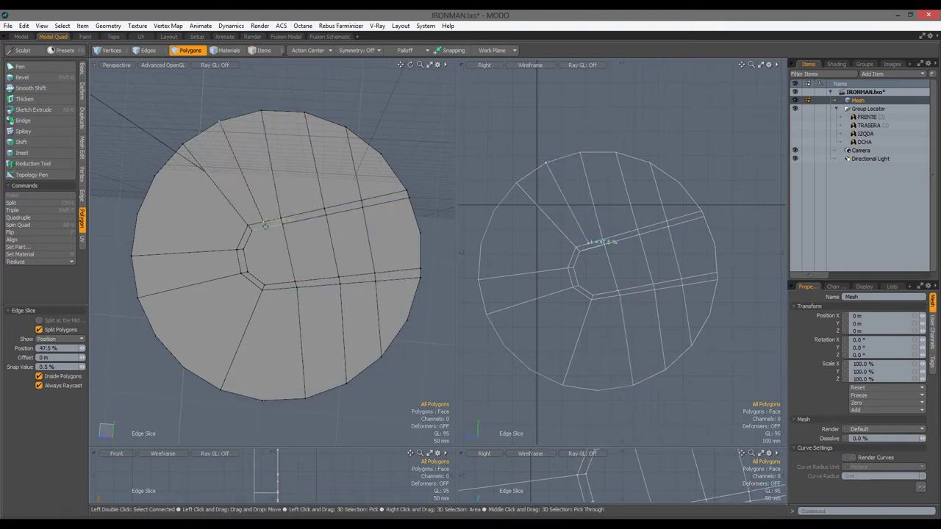
{"action": "left_click_drag", "start_coordinate": [276, 306], "coordinate": [221, 316], "text": "alt"}
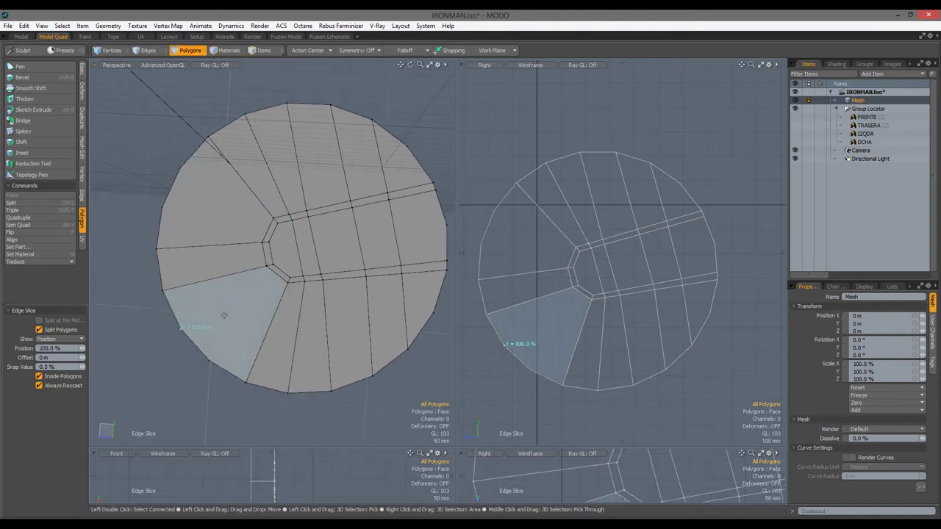
{"action": "left_click", "coordinate": [213, 361]}
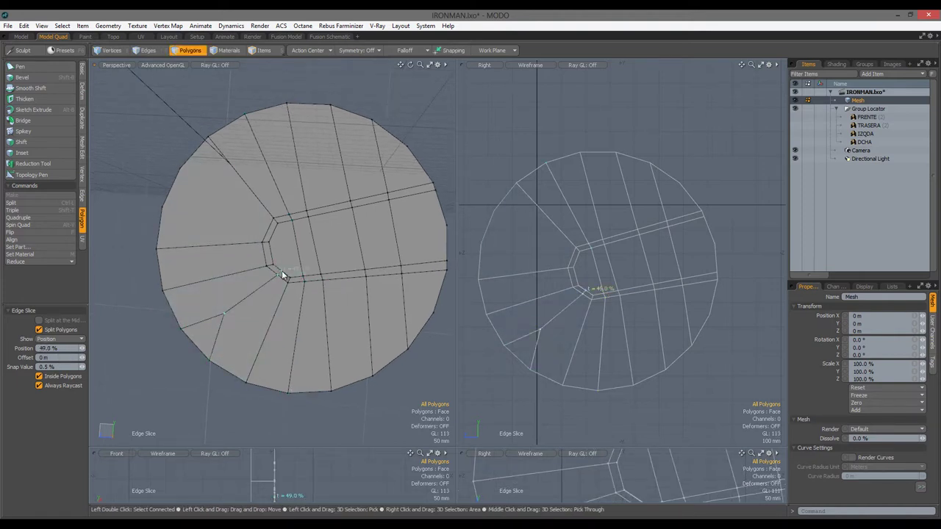
Finish the Edge Slice cuts around the slot's rounded end and connect them to the disc's rim
{"action": "left_click", "coordinate": [267, 231]}
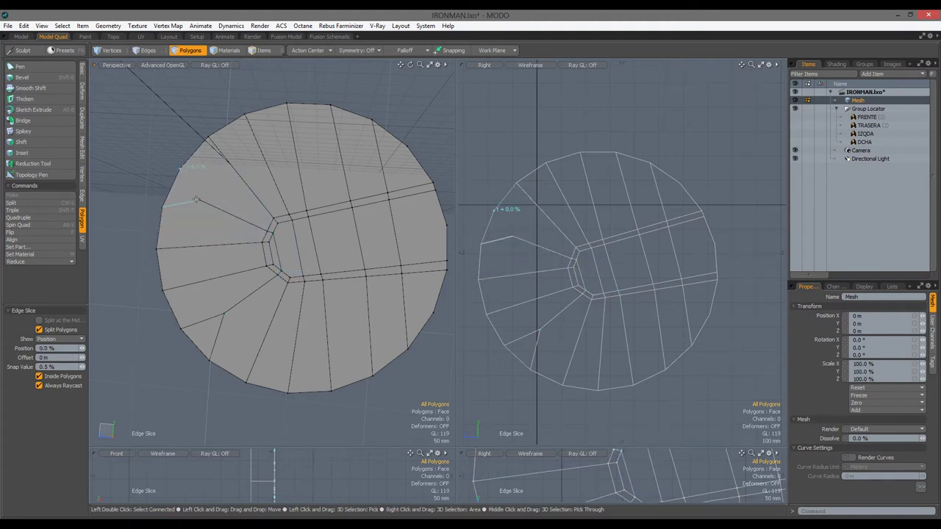
{"action": "key", "text": "space"}
{"action": "scroll", "coordinate": [376, 269], "scroll_direction": "down", "scroll_amount": 3}
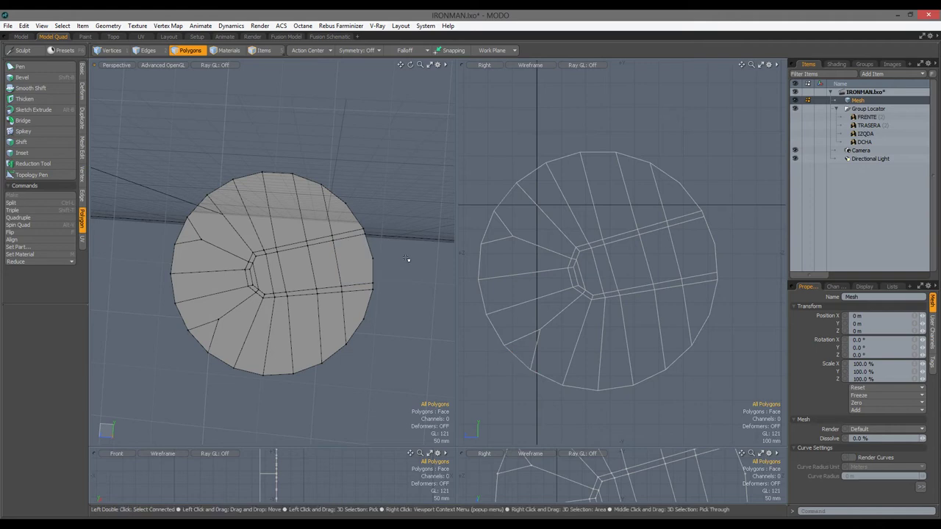
Unhide the rest of the helmet mesh and delete the narrow polygon strips bordering the slot
{"action": "key", "text": "u"}
{"action": "mouse_move", "coordinate": [406, 259]}
{"action": "left_mouse_down", "text": "alt"}
{"action": "mouse_move", "coordinate": [322, 276]}
{"action": "mouse_move", "coordinate": [335, 257]}
{"action": "mouse_move", "coordinate": [294, 254]}
{"action": "mouse_move", "coordinate": [285, 289]}
{"action": "mouse_move", "coordinate": [283, 270]}
{"action": "mouse_move", "coordinate": [318, 254]}
{"action": "left_mouse_up", "text": "alt"}
{"action": "key", "text": "3"}
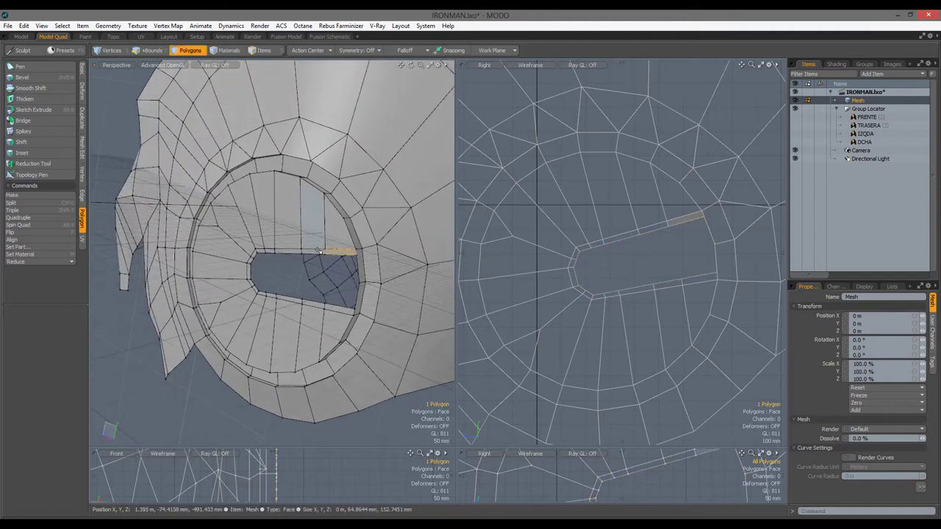
{"action": "key", "text": "Delete"}
Select the slot's open border edges and extend them -24 mm in X to form the recess wall
{"action": "double_click", "coordinate": [271, 250]}
{"action": "scroll", "coordinate": [323, 248], "scroll_direction": "up", "scroll_amount": 5}
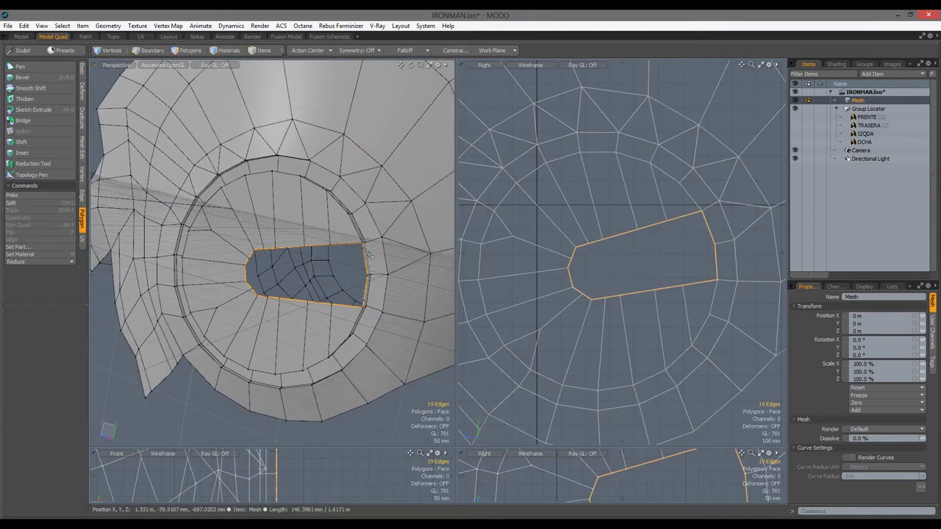
{"action": "left_click_drag", "start_coordinate": [293, 309], "coordinate": [309, 297], "text": "alt"}
{"action": "key", "text": "z"}
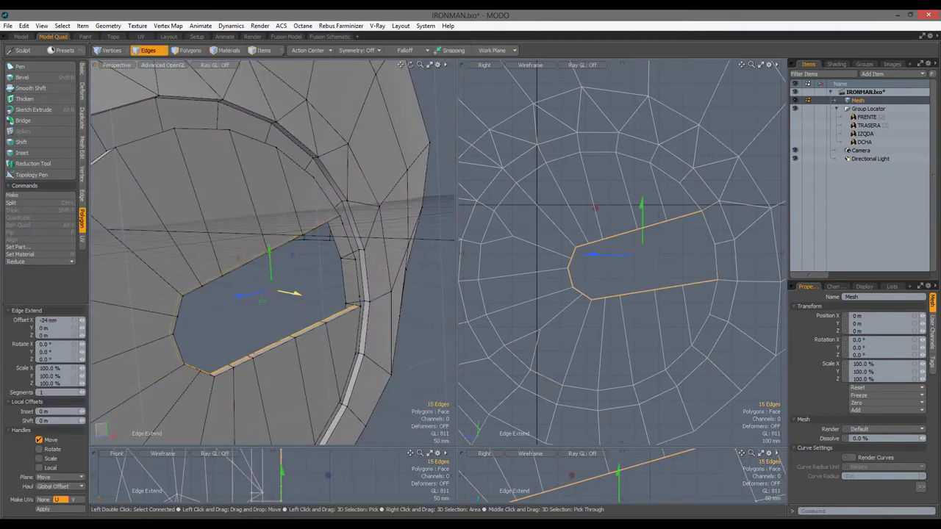
{"action": "scroll", "coordinate": [272, 253], "scroll_direction": "up", "scroll_amount": 5}
{"action": "key", "text": "1"}
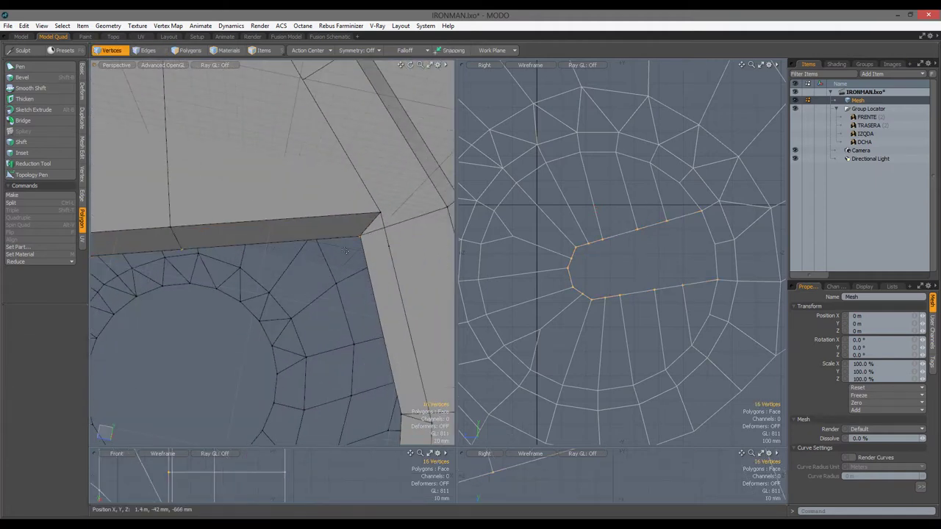
{"action": "left_click", "coordinate": [81, 176]}
{"action": "left_click_drag", "start_coordinate": [289, 346], "coordinate": [325, 346], "text": "alt"}
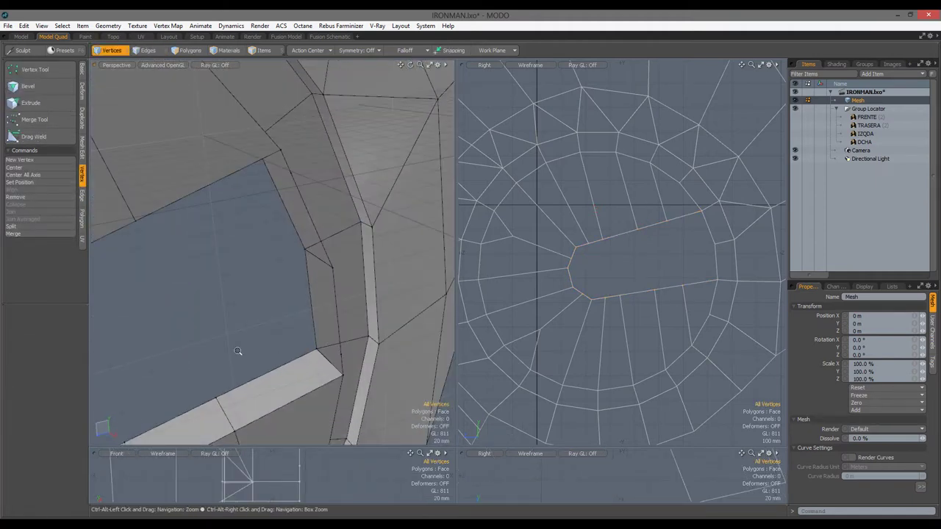
Fill the recess's inner opening with a new polygon and hide everything except that polygon
{"action": "key", "text": "2"}
{"action": "scroll", "coordinate": [250, 334], "scroll_direction": "down", "scroll_amount": 4}
{"action": "scroll", "coordinate": [228, 336], "scroll_direction": "up", "scroll_amount": 3}
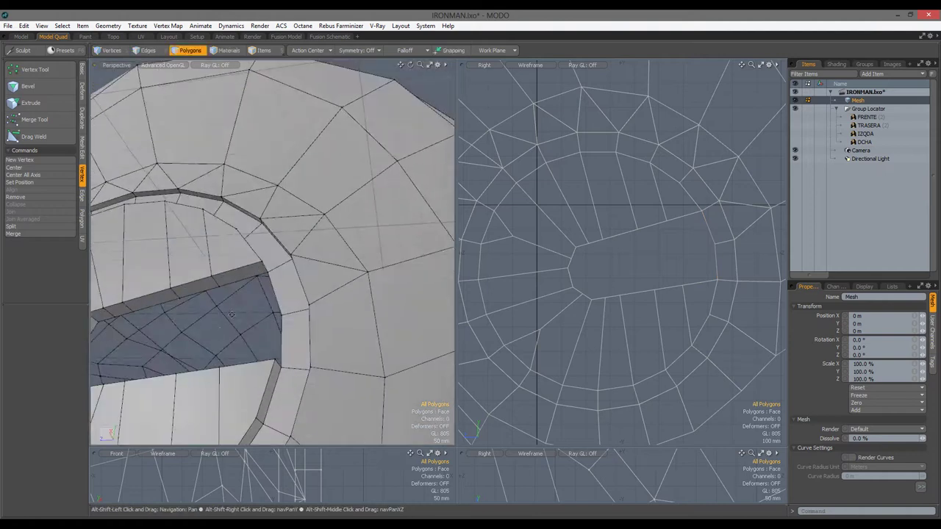
{"action": "left_click_drag", "start_coordinate": [227, 336], "coordinate": [245, 294], "text": "alt"}
{"action": "key", "text": "alt+2"}
{"action": "key", "text": "p"}
{"action": "key", "text": "3"}
{"action": "key", "text": "shift+h"}
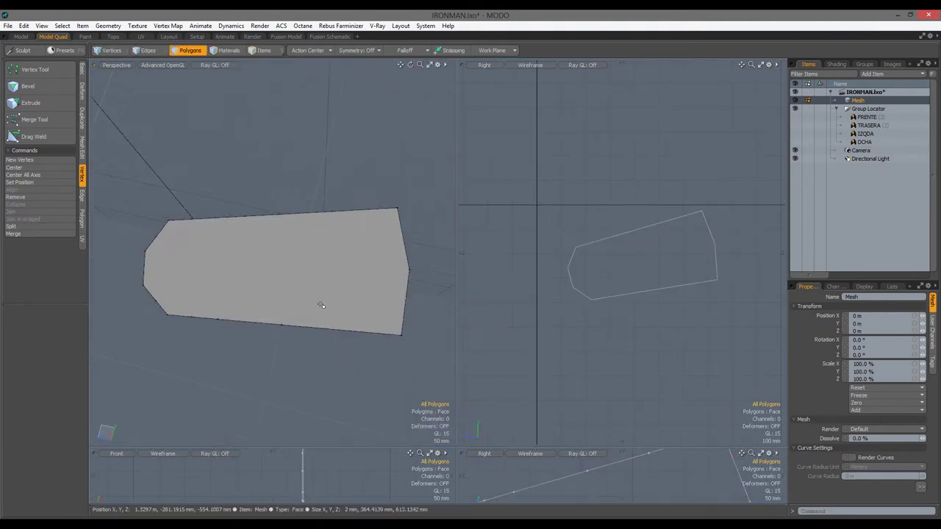
Enlarge the Right view and cut crosswise edges between opposite border vertices of the cap polygon with Edge Slice
{"action": "left_click_drag", "start_coordinate": [454, 301], "coordinate": [217, 300]}
{"action": "key", "text": "ctrl+grave"}
{"action": "scroll", "coordinate": [506, 255], "scroll_direction": "up", "scroll_amount": 2}
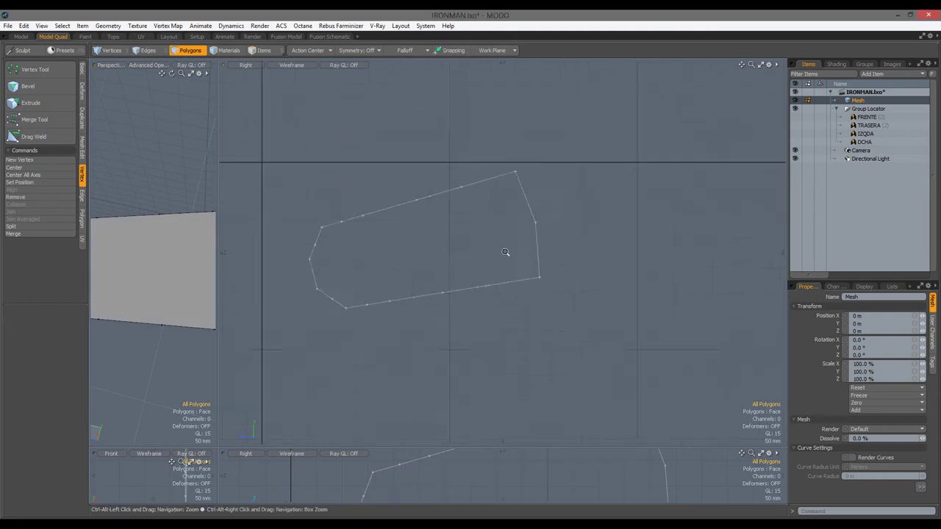
{"action": "scroll", "coordinate": [506, 254], "scroll_direction": "up", "scroll_amount": 2}
{"action": "key", "text": "alt+c"}
{"action": "left_click_drag", "start_coordinate": [462, 170], "coordinate": [491, 293]}
{"action": "left_click_drag", "start_coordinate": [406, 186], "coordinate": [439, 301]}
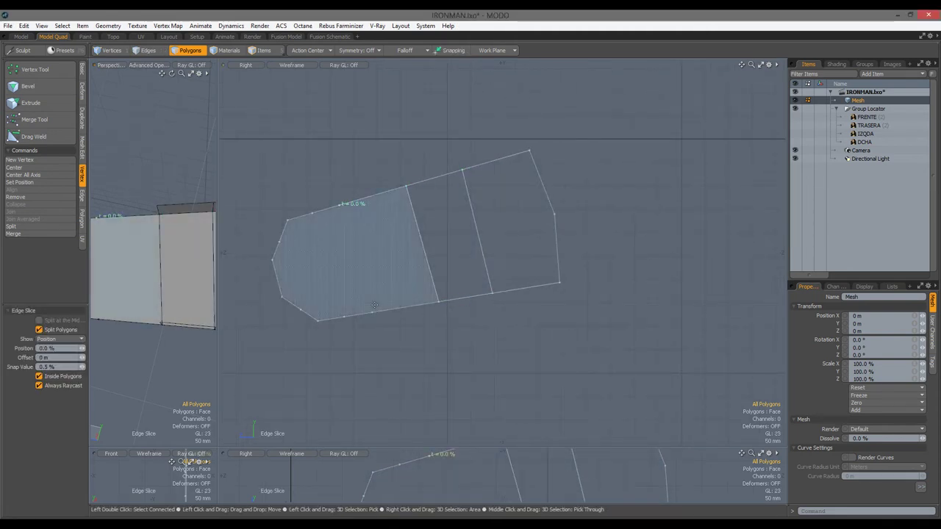
{"action": "left_click_drag", "start_coordinate": [340, 204], "coordinate": [372, 309]}
{"action": "left_click_drag", "start_coordinate": [314, 213], "coordinate": [378, 301]}
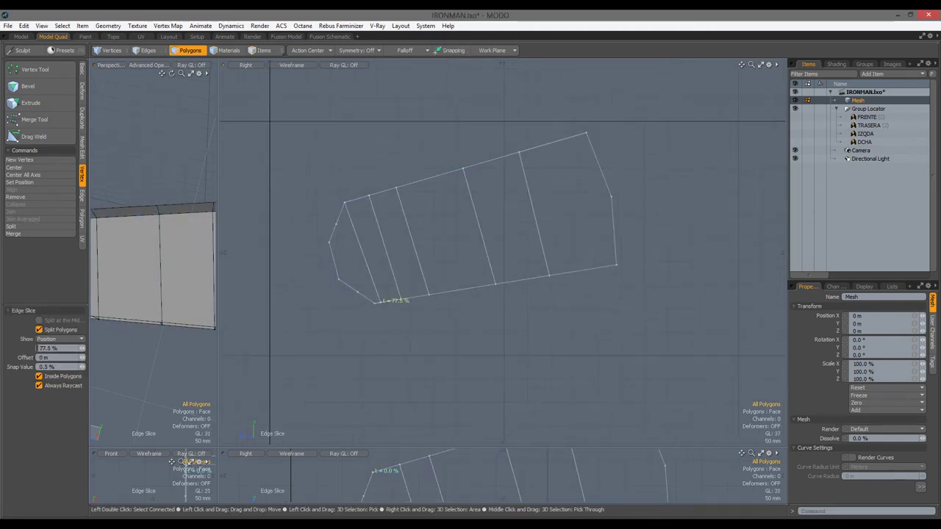
Cut two lengthwise edge lines through the cap from its rounded end, converging near the middle of the wide end
{"action": "left_click_drag", "start_coordinate": [333, 234], "coordinate": [383, 232]}
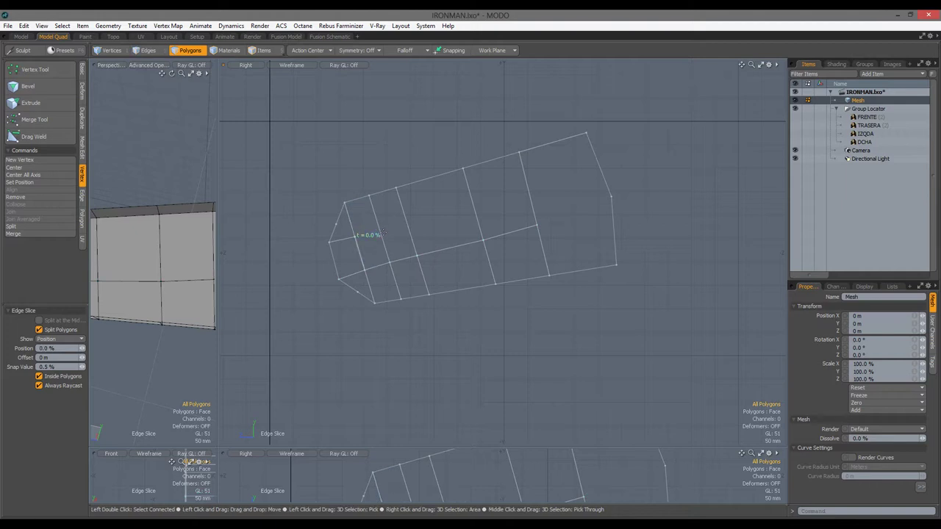
{"action": "left_click_drag", "start_coordinate": [474, 208], "coordinate": [613, 192]}
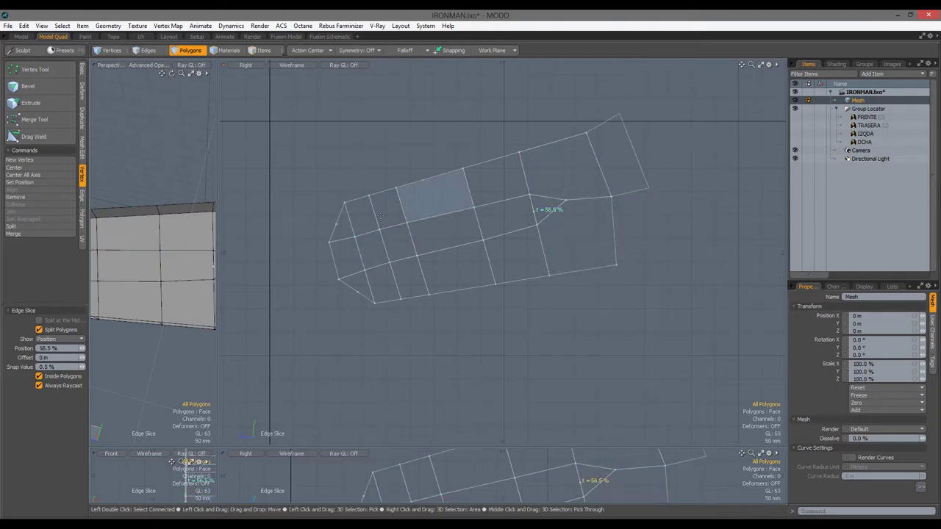
{"action": "key", "text": "space"}
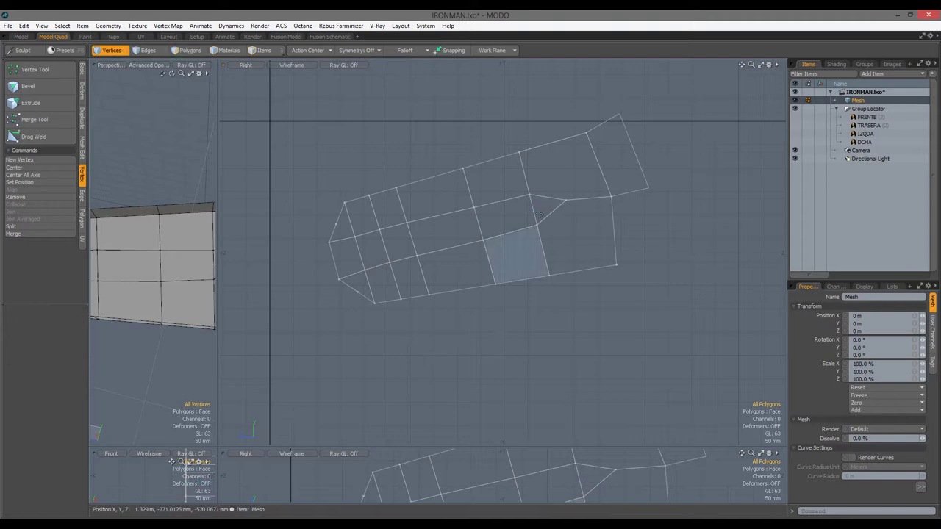
{"action": "key", "text": "space"}
Show the whole mesh in Perspective view and cut edges from the wide end's corners around the cap's converging point
{"action": "left_click_drag", "start_coordinate": [455, 320], "coordinate": [509, 302], "text": "alt"}
{"action": "left_click", "coordinate": [291, 65]}
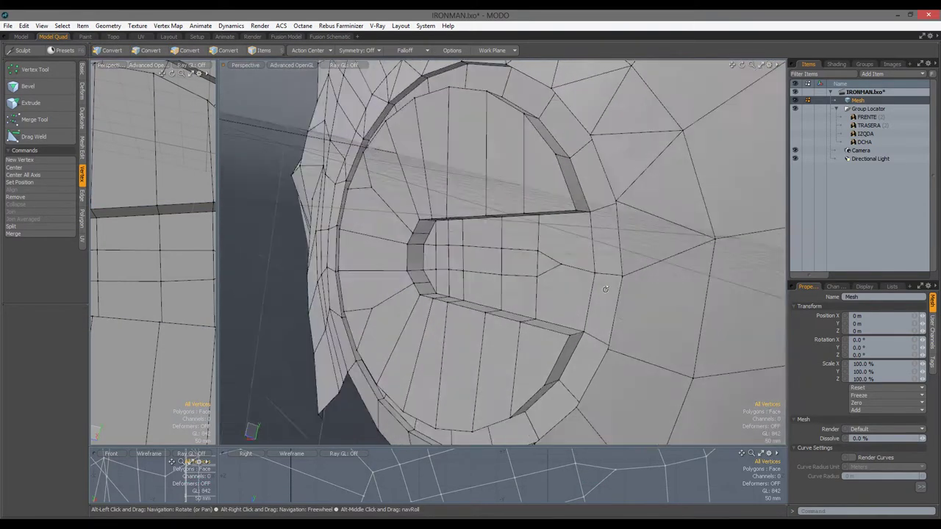
{"action": "scroll", "coordinate": [605, 289], "scroll_direction": "up", "scroll_amount": 8}
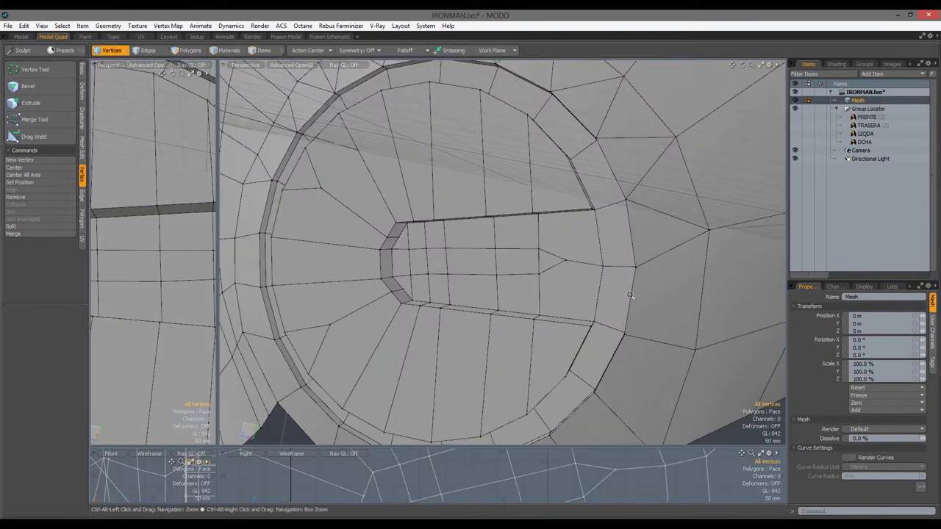
{"action": "key", "text": "alt+c"}
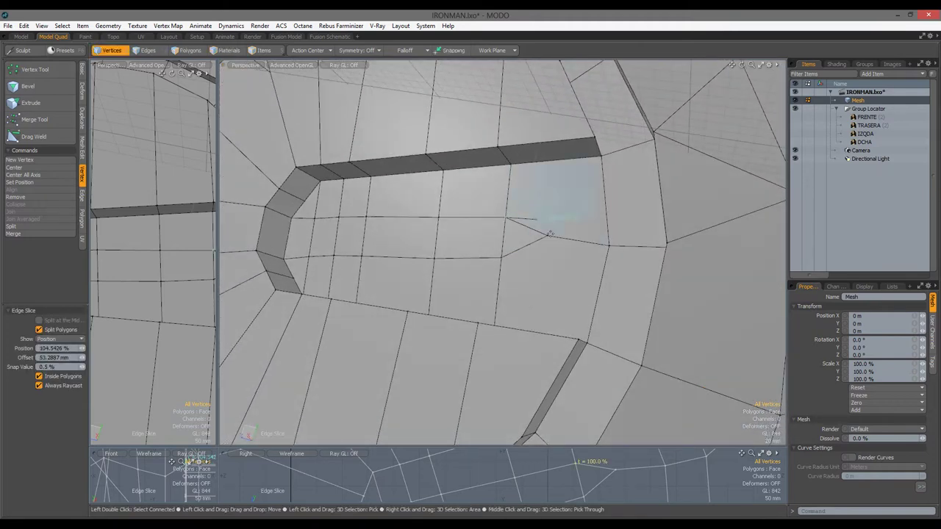
{"action": "left_click_drag", "start_coordinate": [536, 253], "coordinate": [573, 347], "text": "alt"}
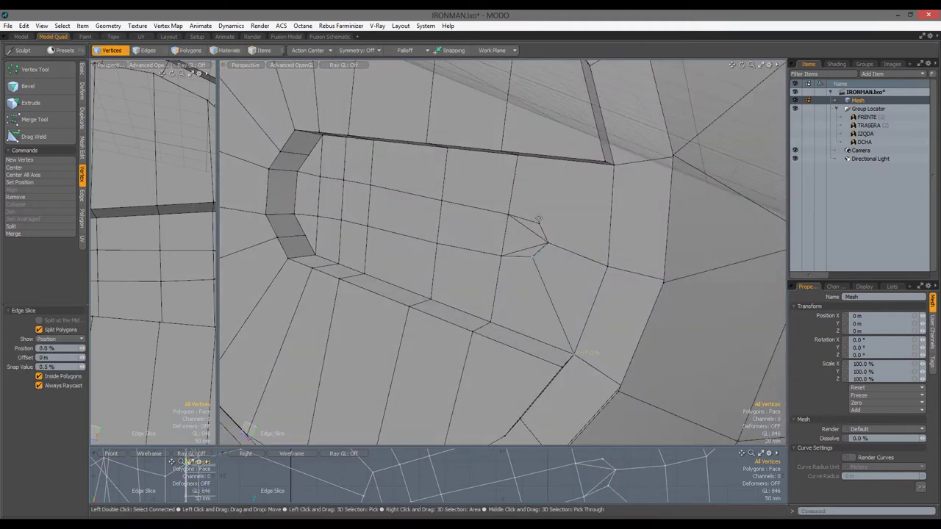
{"action": "left_click_drag", "start_coordinate": [519, 171], "coordinate": [582, 210], "text": "alt"}
{"action": "key", "text": "space"}
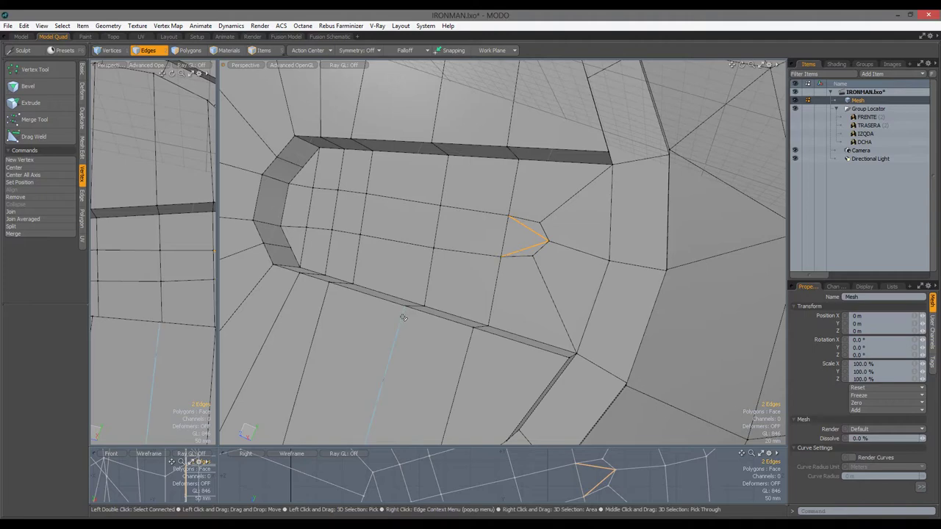
Inspect the helmet's round side piece with subdivision smoothing toggled on and off
{"action": "scroll", "coordinate": [468, 169], "scroll_direction": "down", "scroll_amount": 15}
{"action": "left_click_drag", "start_coordinate": [468, 170], "coordinate": [603, 310], "text": "alt"}
{"action": "key", "text": "Tab"}
{"action": "key", "text": "Tab"}
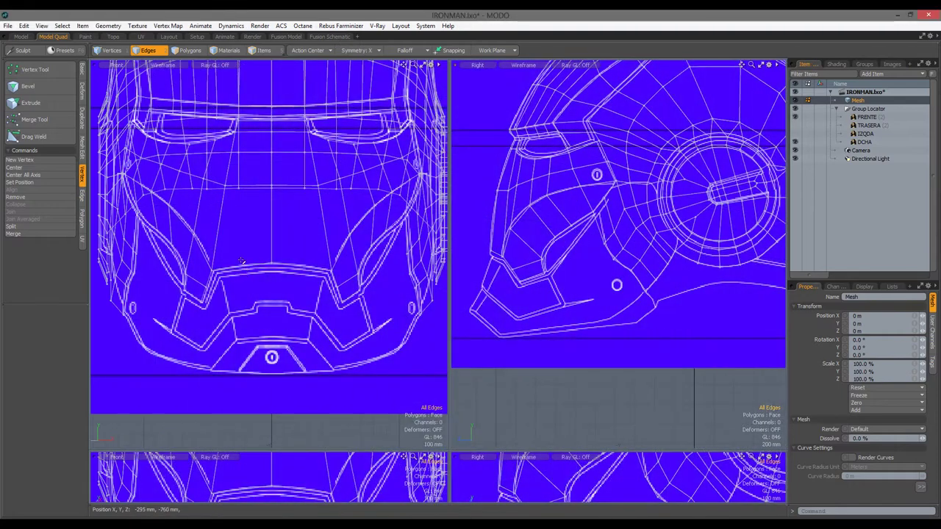
Extend the faceplate's lower centre edges down to the chin line in the Front view and flatten them to 0% in Y
{"action": "left_click", "coordinate": [241, 262]}
{"action": "key", "text": "z"}
{"action": "left_click_drag", "start_coordinate": [241, 294], "coordinate": [216, 297]}
{"action": "key", "text": "r"}
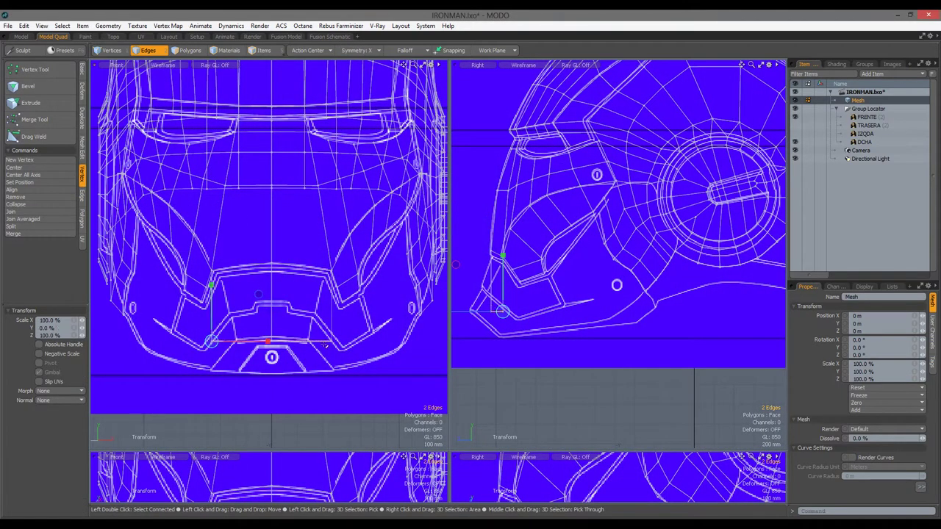
Move the new lower edge's vertices to match the chin plate outline in the front and side references
{"action": "key", "text": "1"}
{"action": "key", "text": "w"}
{"action": "left_click", "coordinate": [244, 339]}
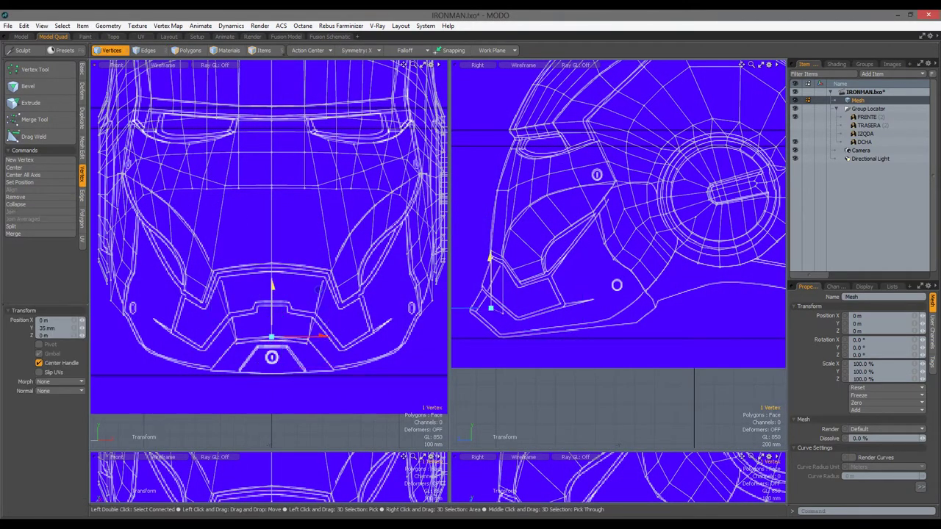
{"action": "left_click", "coordinate": [272, 340], "text": "shift"}
{"action": "scroll", "coordinate": [455, 264], "scroll_direction": "up", "scroll_amount": 2}
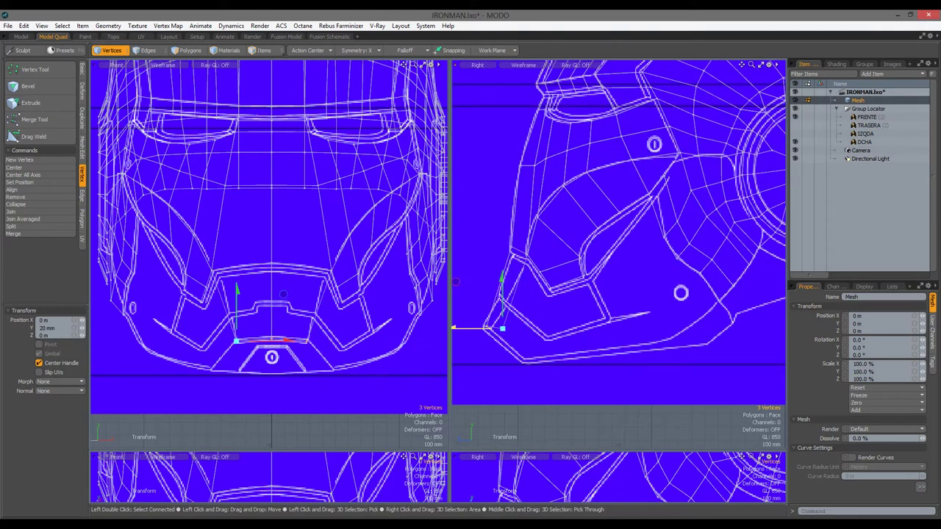
{"action": "key", "text": "space"}
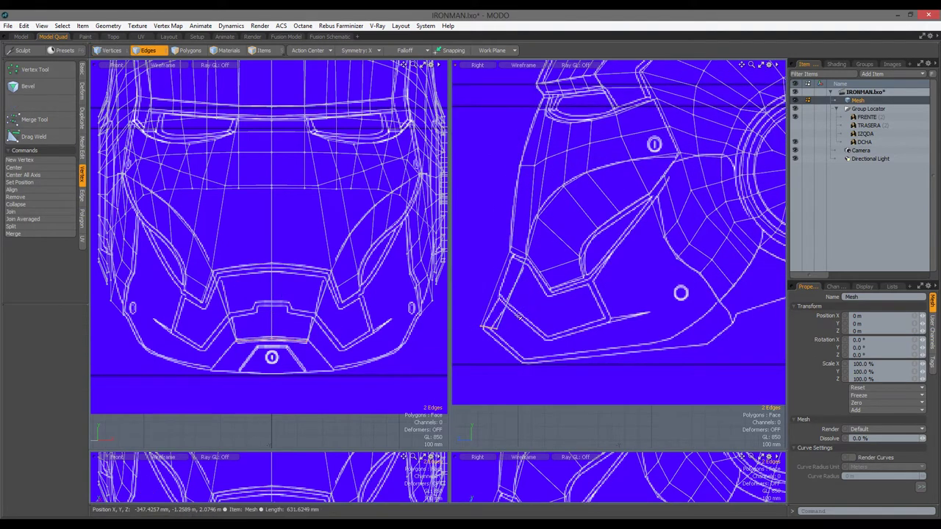
Add a loop slice across the chin plate and scale it to fit the reference outline
{"action": "key", "text": "alt+c"}
{"action": "key", "text": "space"}
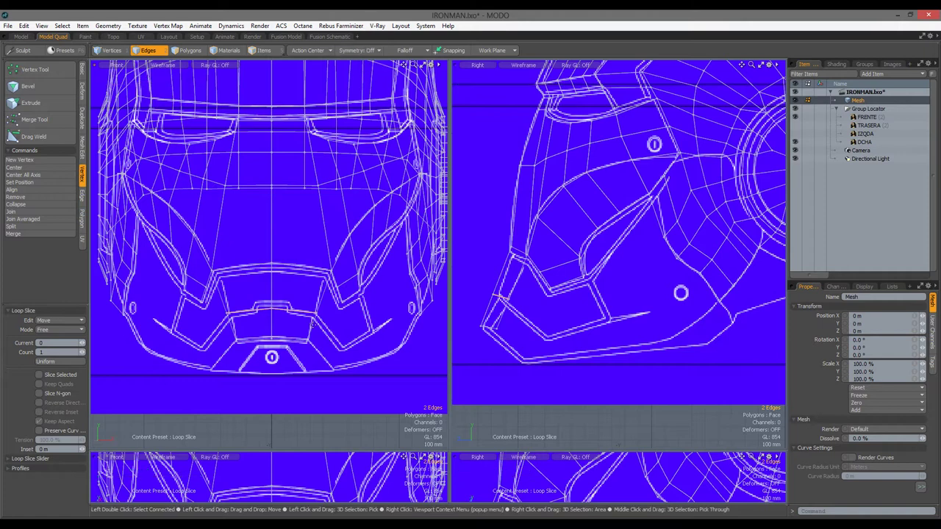
{"action": "key", "text": "r"}
{"action": "left_click_drag", "start_coordinate": [327, 310], "coordinate": [325, 310]}
Move the chin plate's middle and lower vertices in the Right view to follow the reference profile
{"action": "scroll", "coordinate": [497, 298], "scroll_direction": "up", "scroll_amount": 2}
{"action": "key", "text": "1"}
{"action": "left_click", "coordinate": [491, 294]}
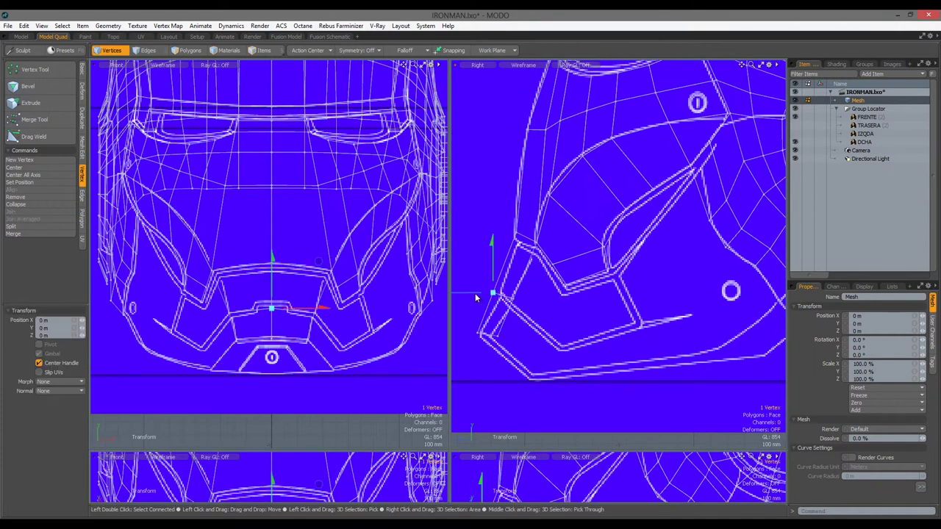
{"action": "left_click", "coordinate": [566, 313]}
{"action": "scroll", "coordinate": [509, 328], "scroll_direction": "down", "scroll_amount": 1}
{"action": "left_click_drag", "start_coordinate": [501, 335], "coordinate": [494, 295]}
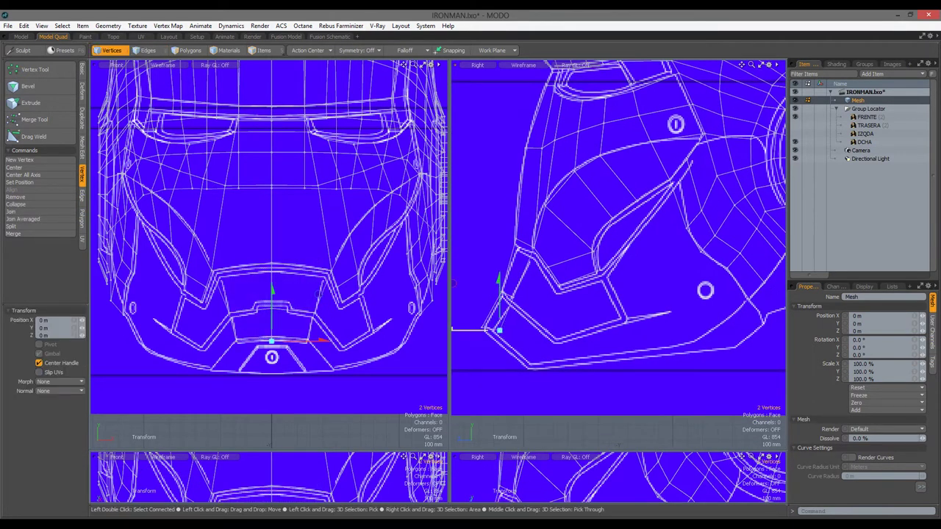
Extend the chin plate's two side edges -300 mm in Y and -285 mm in Z, and widen the bottom vertices to 185% in X
{"action": "key", "text": "2"}
{"action": "key", "text": "z"}
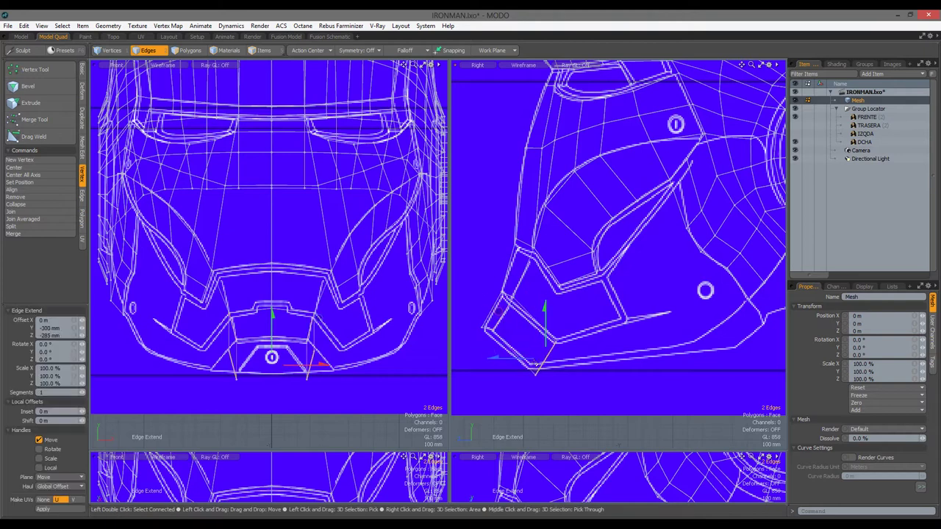
{"action": "key", "text": "1"}
{"action": "key", "text": "r"}
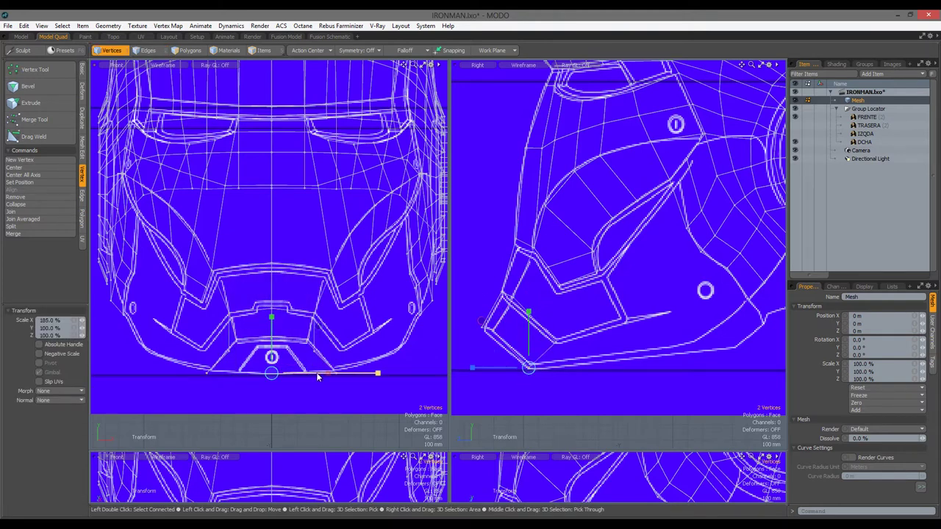
{"action": "key", "text": "ctrl+z"}
{"action": "key", "text": "space"}
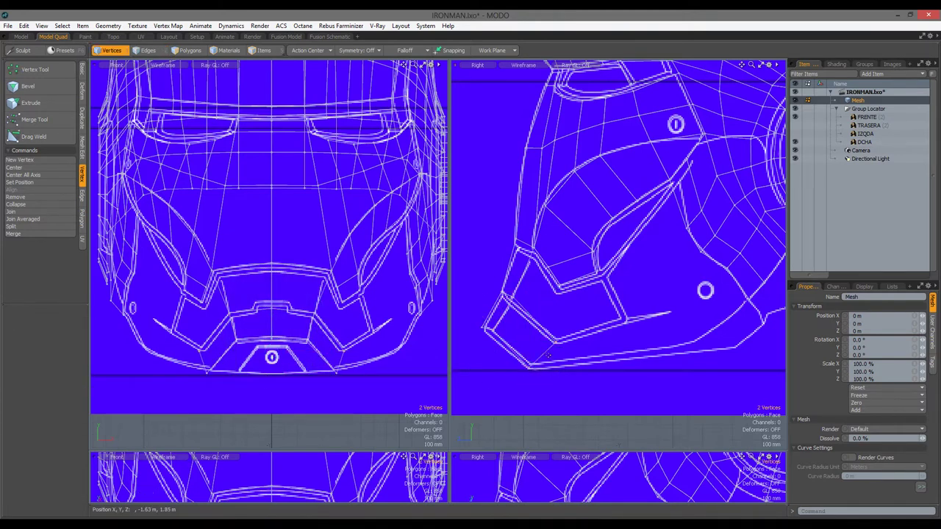
Extend the chin's side edges back along the jaw and fit the new vertices to the reference's lower contour
{"action": "key", "text": "2"}
{"action": "left_click_drag", "start_coordinate": [599, 347], "coordinate": [560, 347], "text": "alt+shift"}
{"action": "key", "text": "1"}
{"action": "left_click", "coordinate": [615, 371]}
{"action": "key", "text": "w"}
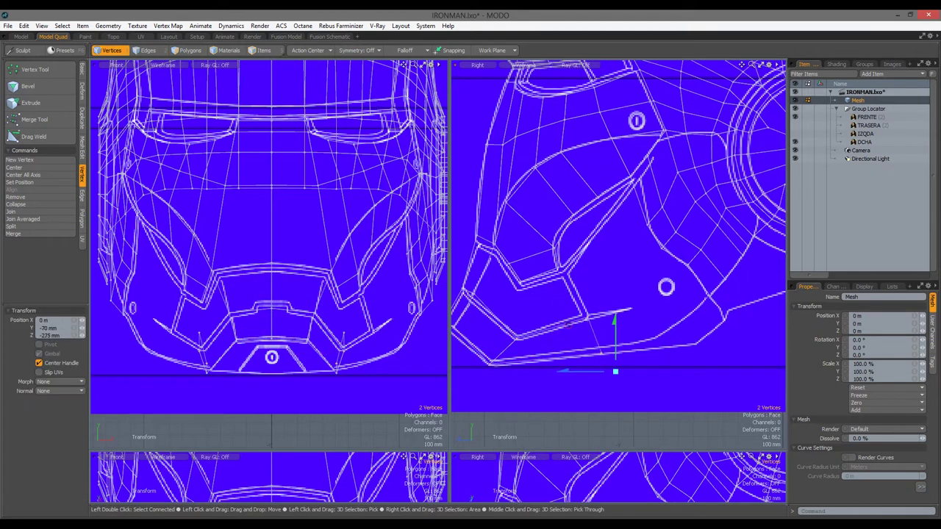
{"action": "key", "text": "ctrl+z"}
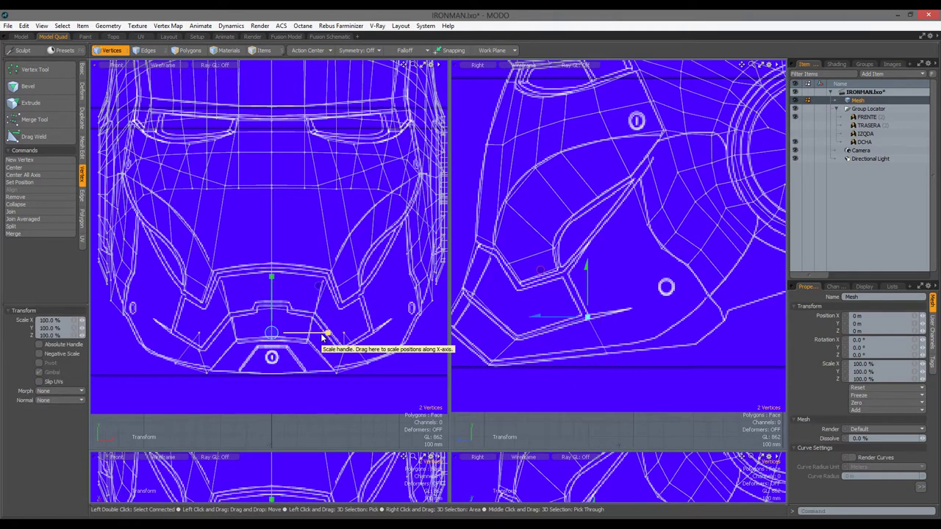
{"action": "left_click_drag", "start_coordinate": [631, 328], "coordinate": [648, 348], "text": "alt+shift"}
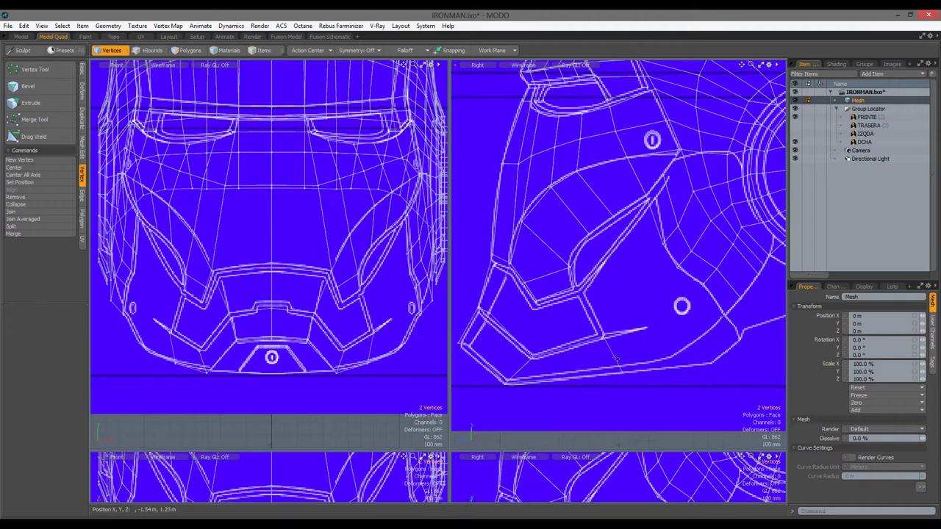
Add a loop slice at 17.5% along the lower jaw strip
{"action": "key", "text": "2"}
{"action": "key", "text": "alt+c"}
{"action": "left_click_drag", "start_coordinate": [147, 83], "coordinate": [111, 84]}
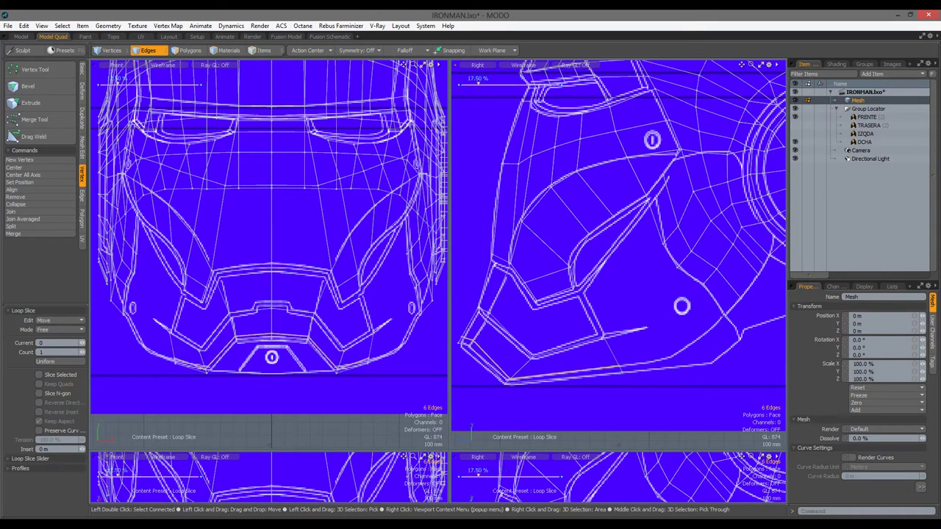
Add another lengthwise loop slice through the chin and lower jaw strip
{"action": "key", "text": "space"}
{"action": "left_click_drag", "start_coordinate": [652, 386], "coordinate": [576, 383], "text": "alt+shift"}
{"action": "key", "text": "alt+c"}
{"action": "key", "text": "space"}
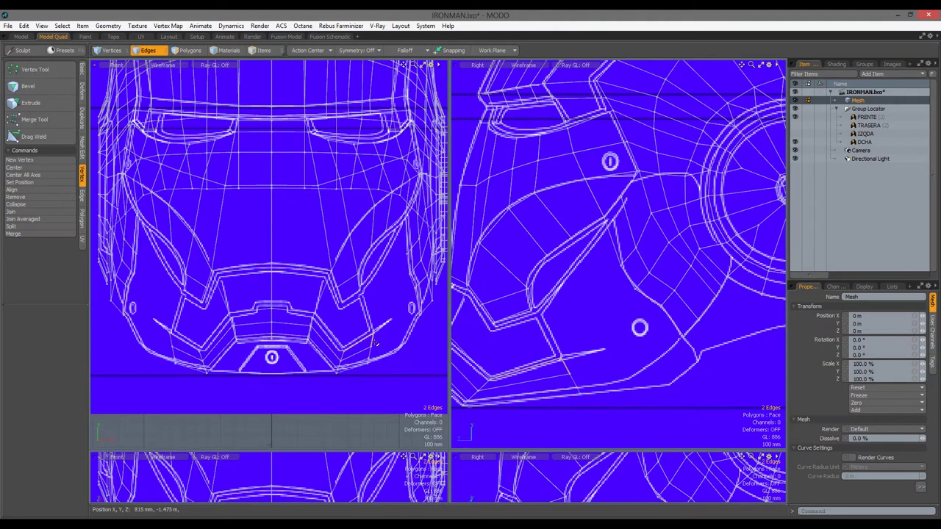
Build a new polygon back from the jaw strip's rear edge toward the lower side panel
{"action": "right_click", "coordinate": [367, 276]}
{"action": "left_click", "coordinate": [478, 295]}
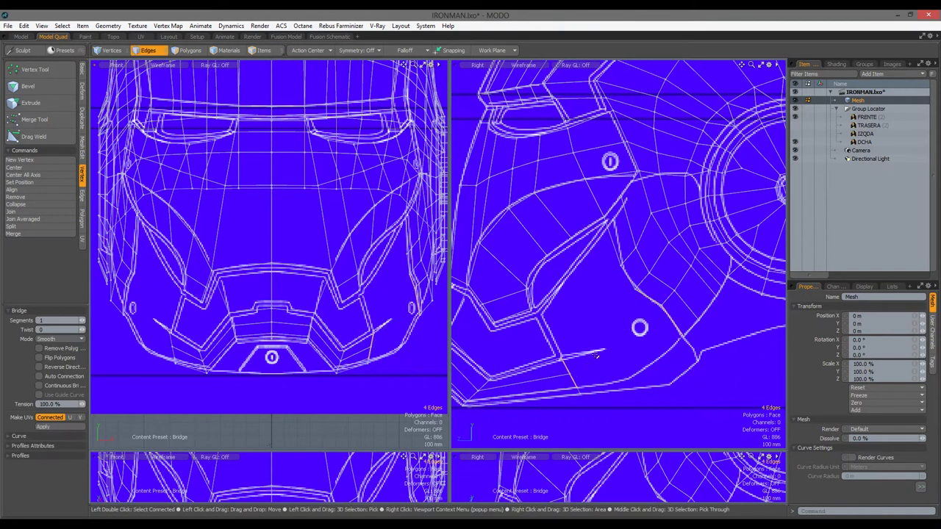
{"action": "key", "text": "3"}
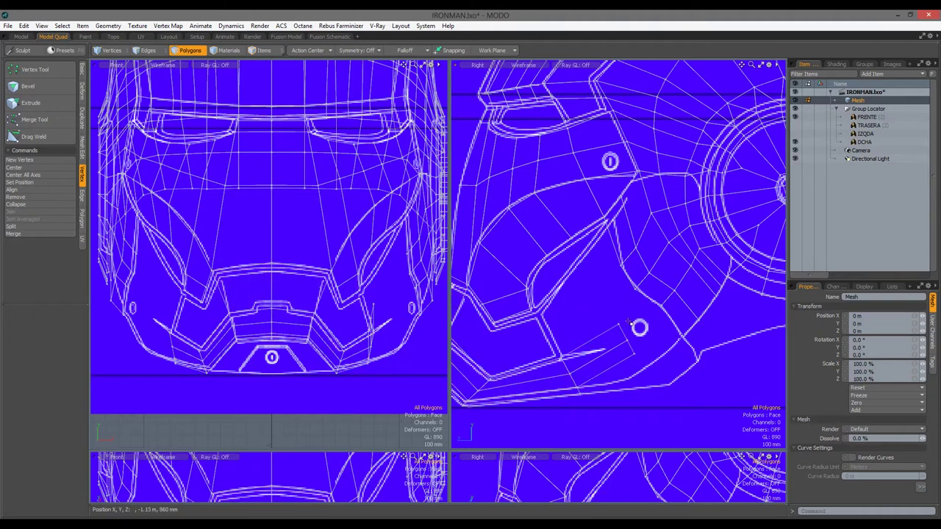
Try to join the selected edges between the new jaw polygon and the side panel, and undo it
{"action": "left_click", "coordinate": [82, 198]}
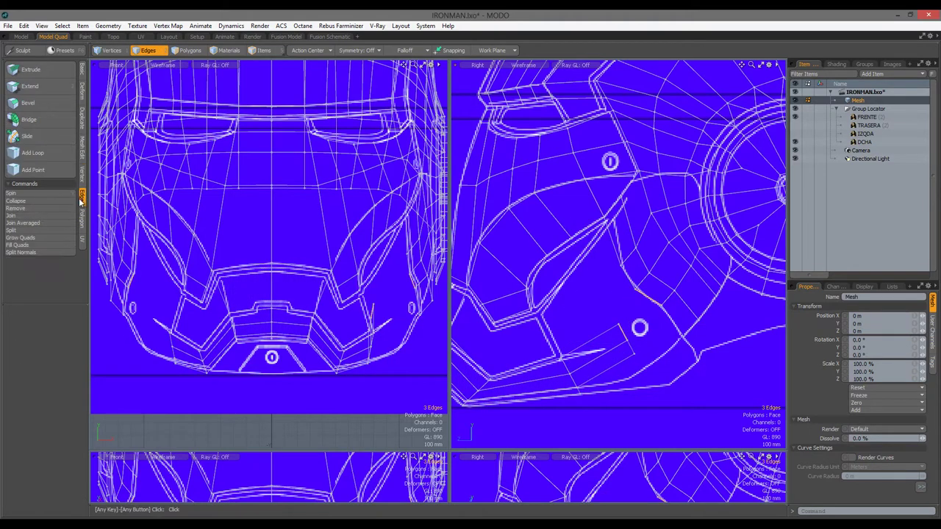
{"action": "left_click", "coordinate": [31, 219]}
{"action": "left_click", "coordinate": [498, 262]}
{"action": "left_click", "coordinate": [420, 272]}
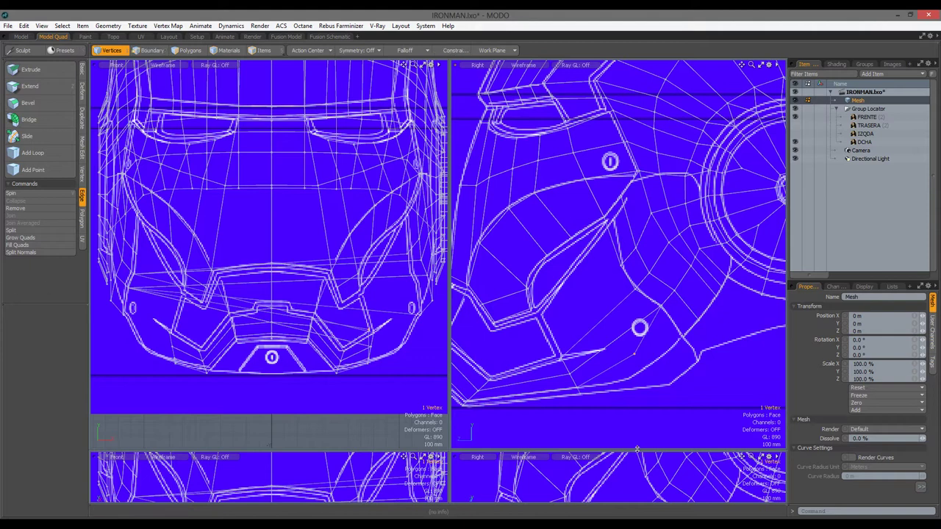
{"action": "key", "text": "ctrl+z"}
Join the new jaw polygon's upper loose vertex to the nearest side panel vertex
{"action": "left_click", "coordinate": [82, 174]}
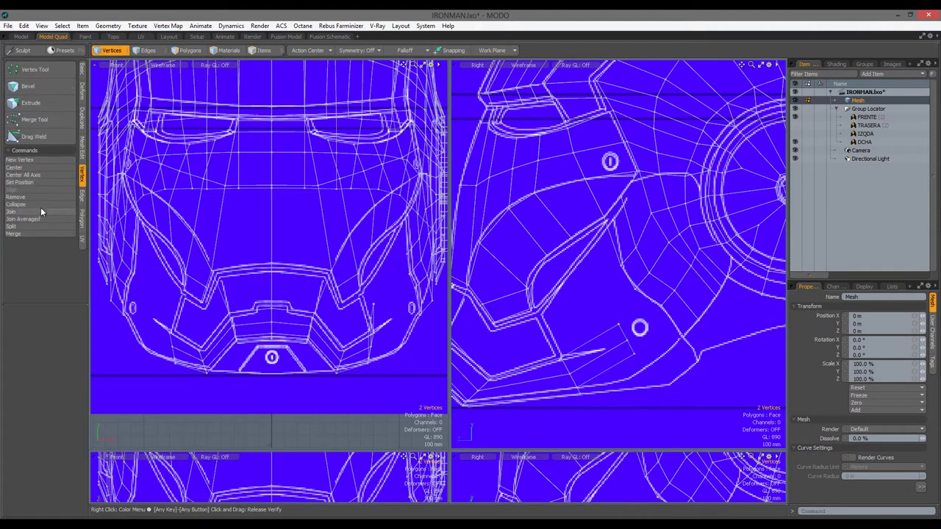
{"action": "left_click", "coordinate": [419, 285], "text": "shift"}
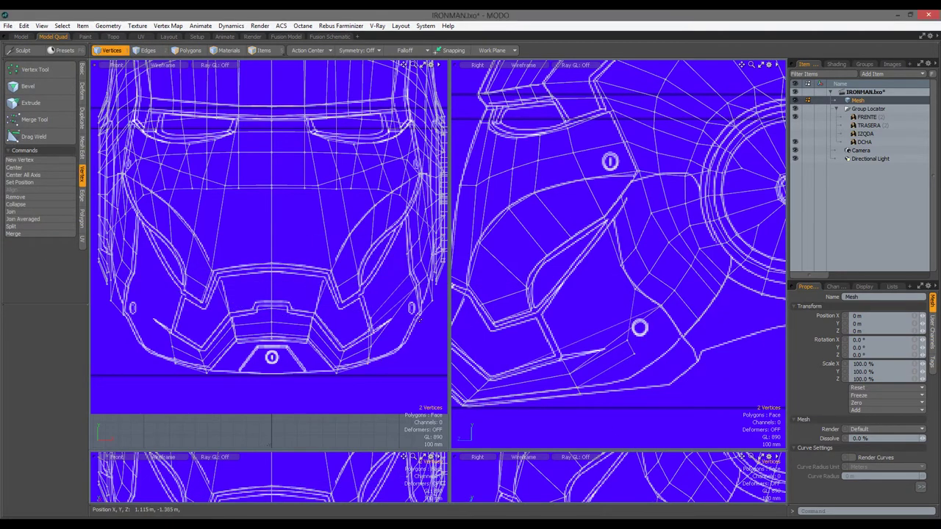
{"action": "left_click", "coordinate": [10, 211]}
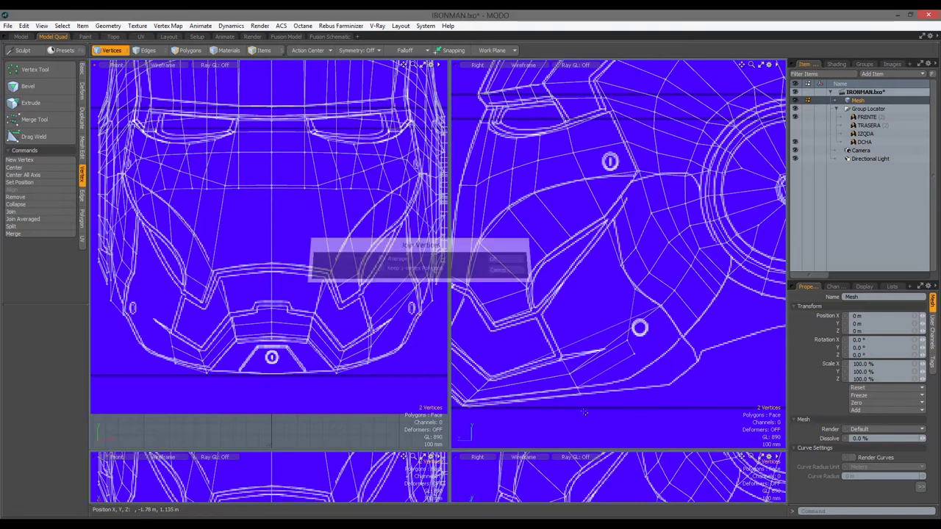
{"action": "key", "text": "Return"}
{"action": "key", "text": "3"}
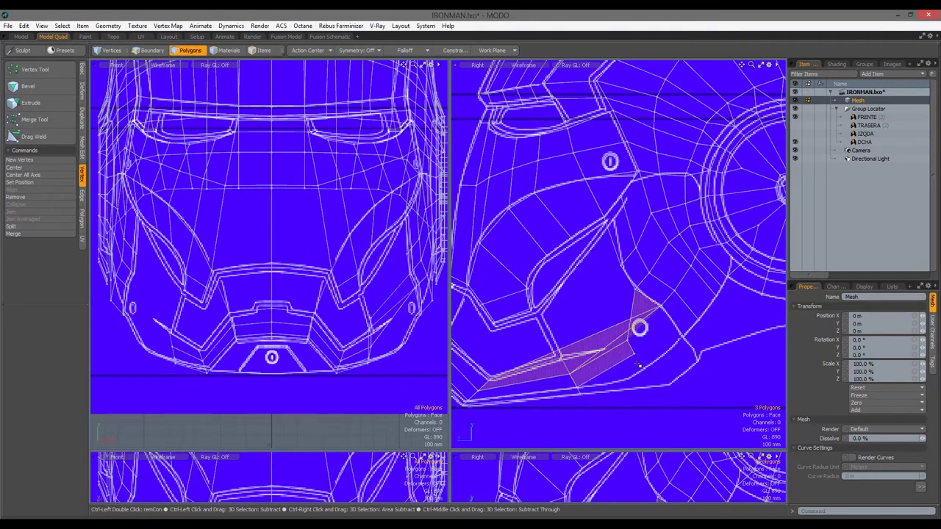
{"action": "key", "text": "1"}
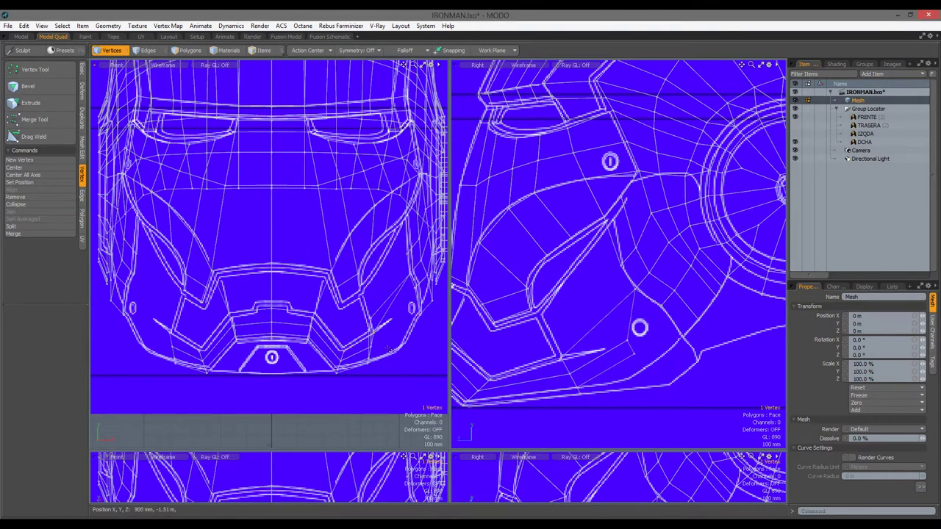
Join the new jaw polygon's remaining loose vertices to the neighbouring jaw and side panel vertices
{"action": "left_click_drag", "start_coordinate": [387, 350], "coordinate": [384, 351], "text": "alt"}
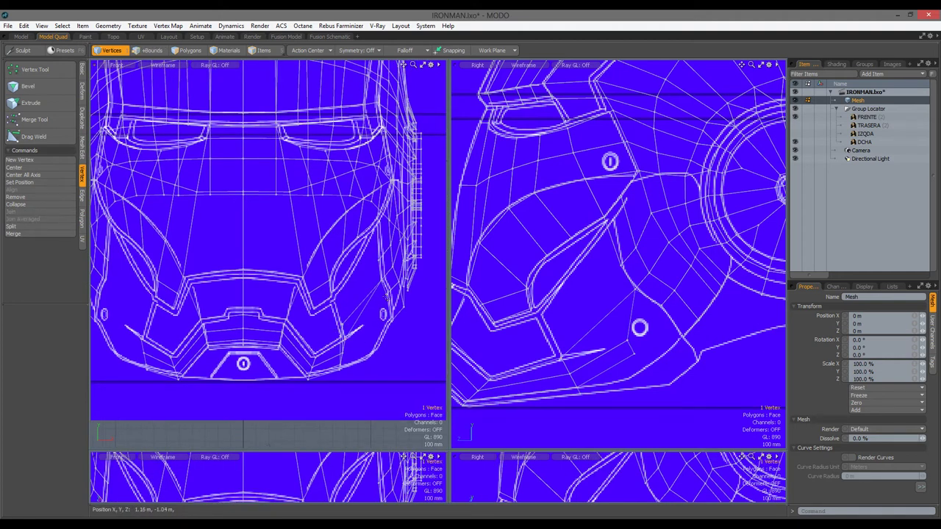
{"action": "left_click", "coordinate": [10, 211]}
{"action": "left_click", "coordinate": [508, 259]}
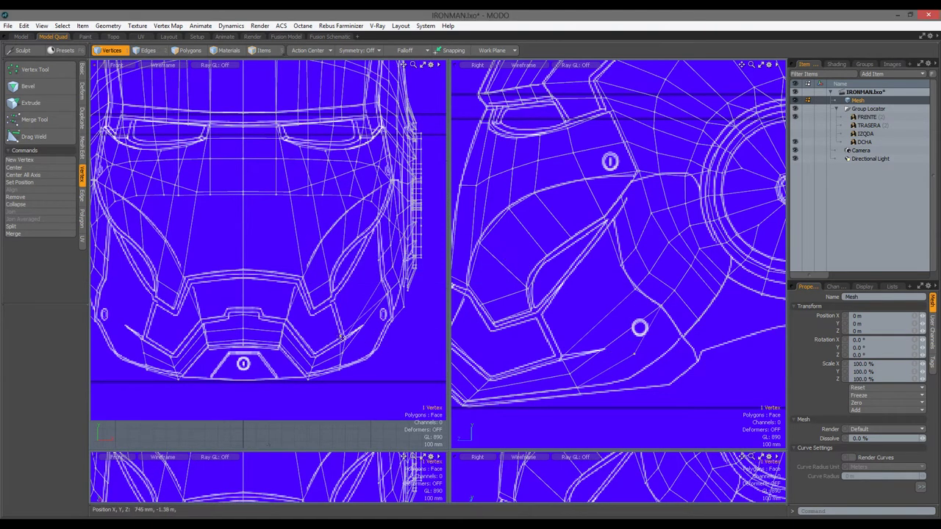
{"action": "left_click", "coordinate": [13, 212]}
{"action": "left_click", "coordinate": [506, 259]}
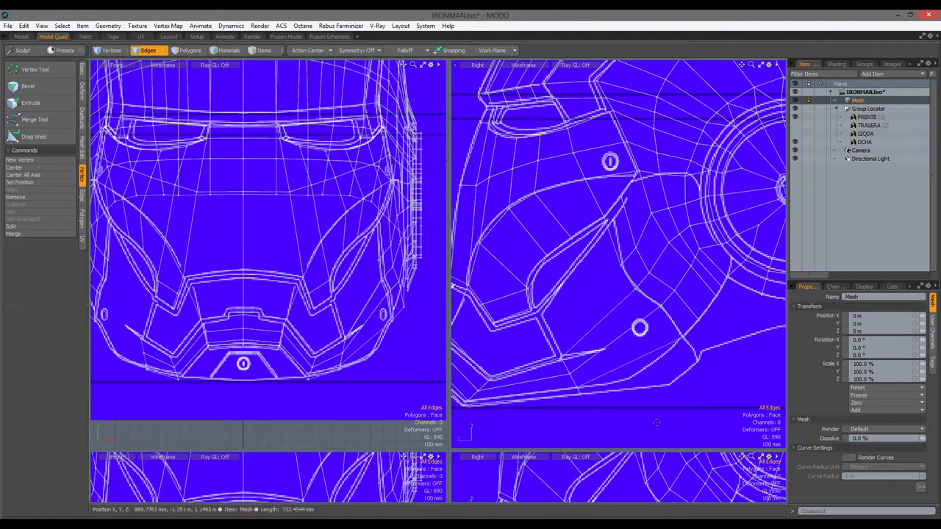
Add a loop slice across the rear jaw polygons and move its upper vertex 40 mm in X and 45 mm in Y
{"action": "key", "text": "alt+c"}
{"action": "key", "text": "1"}
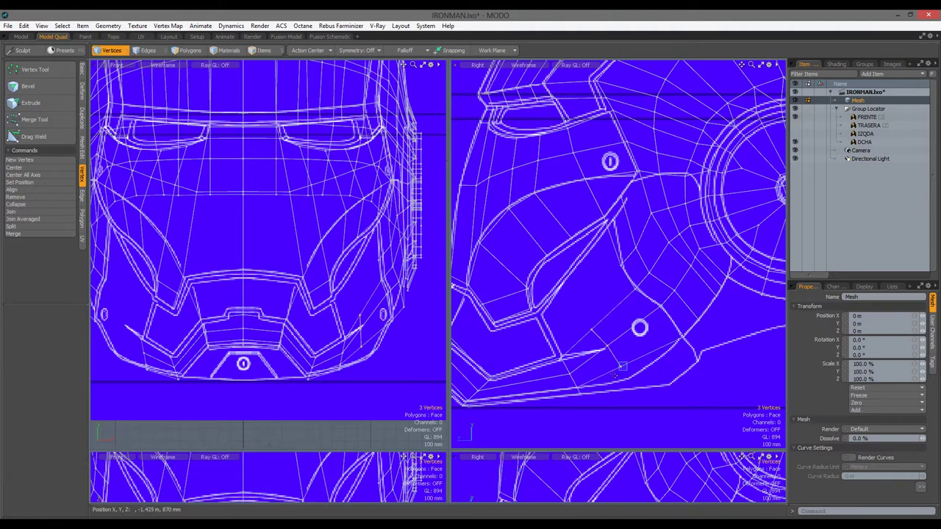
{"action": "key", "text": "w"}
{"action": "left_click_drag", "start_coordinate": [638, 367], "coordinate": [623, 375]}
{"action": "key", "text": "ctrl+z"}
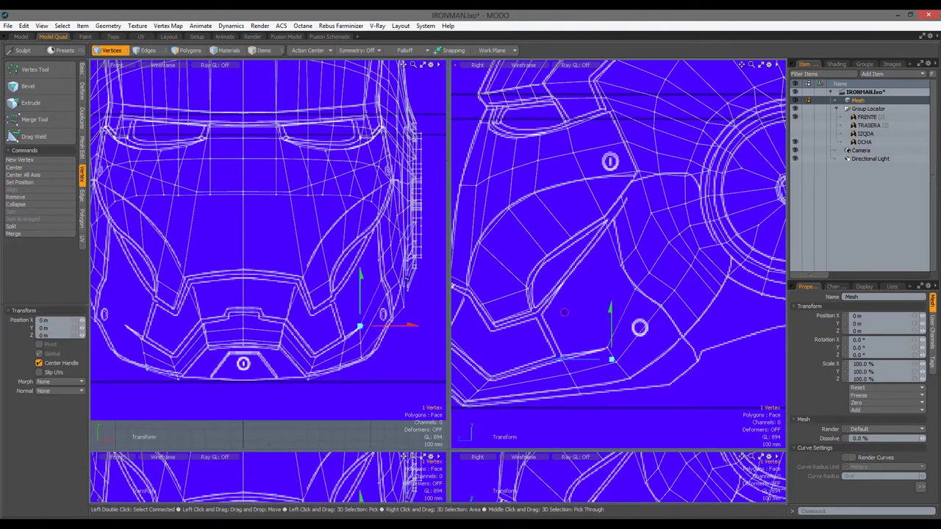
{"action": "scroll", "coordinate": [398, 324], "scroll_direction": "up", "scroll_amount": 3}
{"action": "left_click_drag", "start_coordinate": [369, 337], "coordinate": [368, 321]}
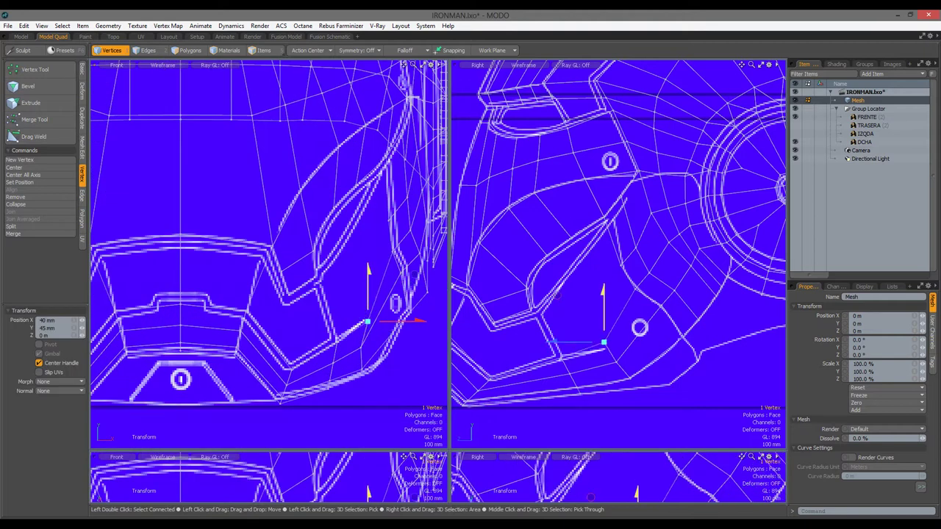
Reposition the vertex below it in the Front view to even out the rear jaw's curve
{"action": "left_click", "coordinate": [369, 352]}
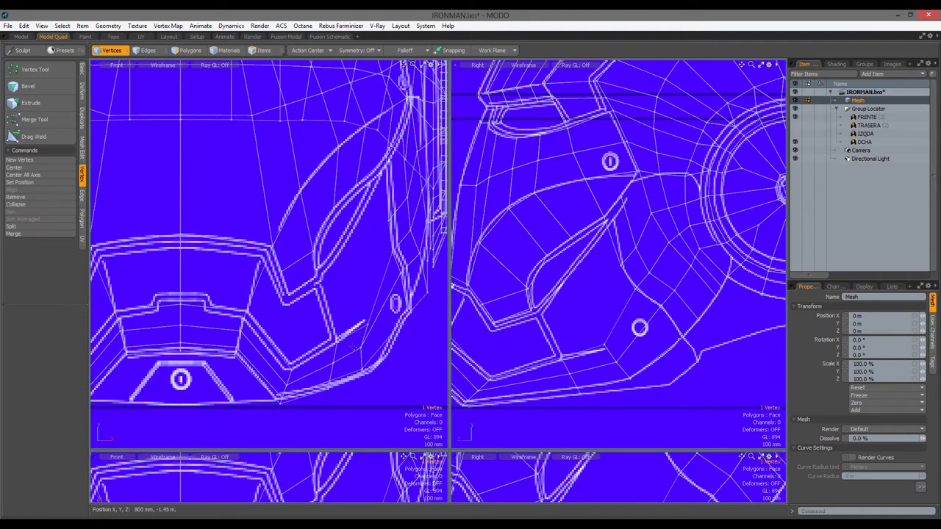
{"action": "left_click", "coordinate": [378, 366]}
{"action": "left_click", "coordinate": [360, 352]}
{"action": "left_click", "coordinate": [366, 347]}
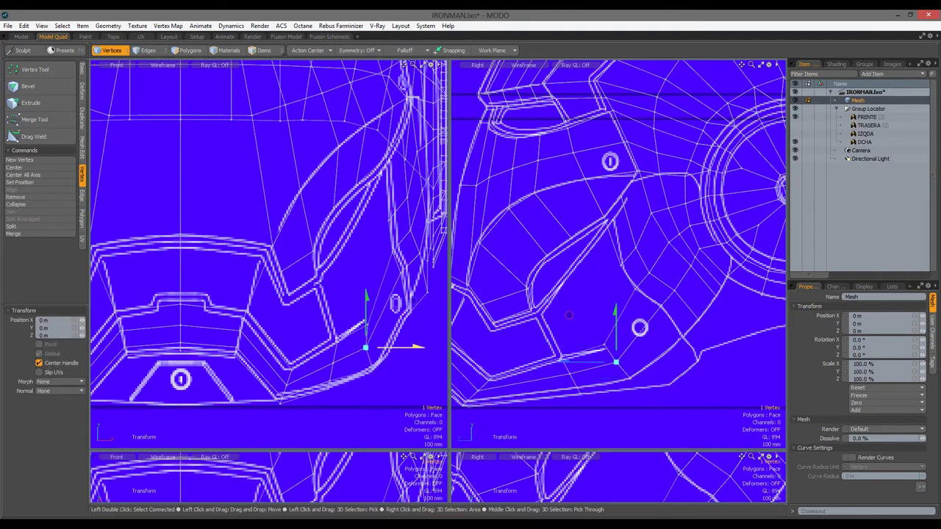
{"action": "left_click", "coordinate": [412, 362]}
Delete the helmet mesh's negative X half, selecting its polygons in the Front view
{"action": "scroll", "coordinate": [605, 326], "scroll_direction": "down", "scroll_amount": 2}
{"action": "key", "text": "3"}
{"action": "scroll", "coordinate": [360, 294], "scroll_direction": "down", "scroll_amount": 5}
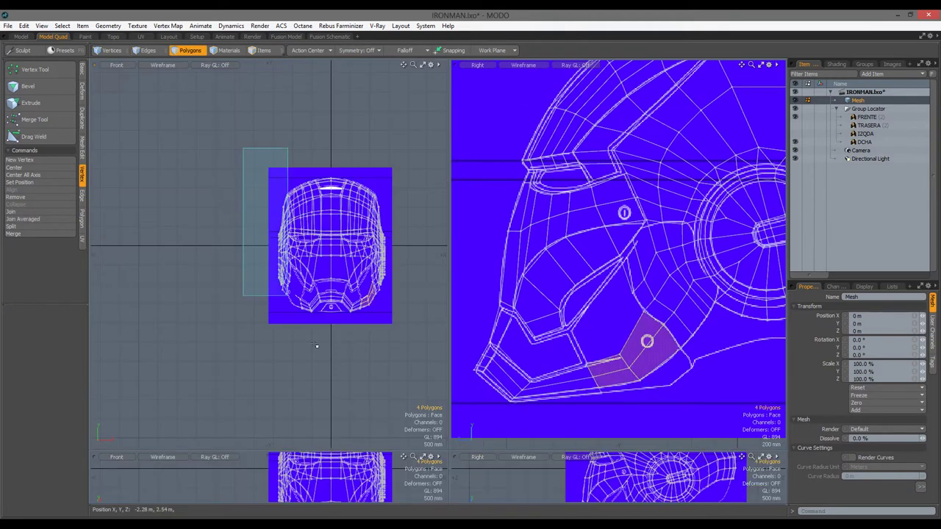
{"action": "scroll", "coordinate": [360, 294], "scroll_direction": "up", "scroll_amount": 3}
{"action": "scroll", "coordinate": [660, 226], "scroll_direction": "up", "scroll_amount": 2}
{"action": "scroll", "coordinate": [660, 226], "scroll_direction": "down", "scroll_amount": 1}
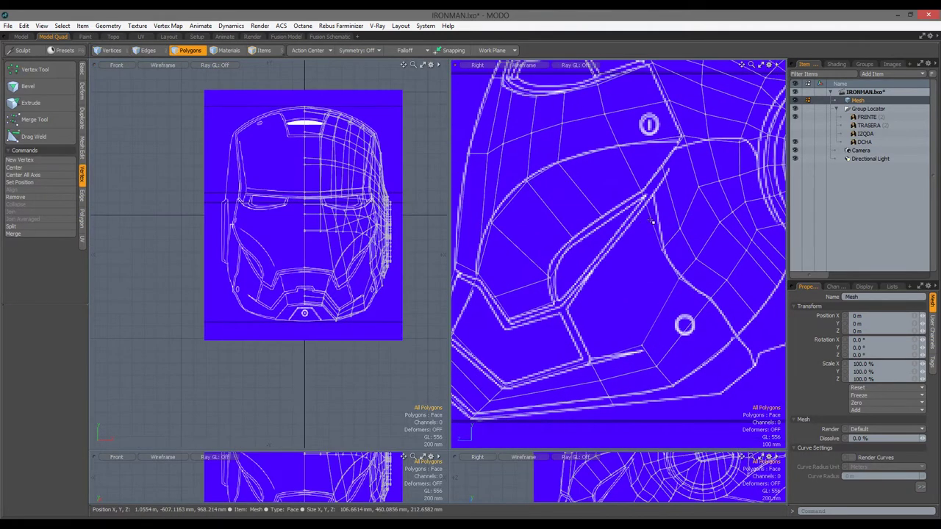
Extend the side panel's front edges into the cheek gap and join the lowest new vertex to the jaw
{"action": "key", "text": "2"}
{"action": "key", "text": "shift+x"}
{"action": "left_click_drag", "start_coordinate": [660, 228], "coordinate": [654, 310]}
{"action": "key", "text": "1"}
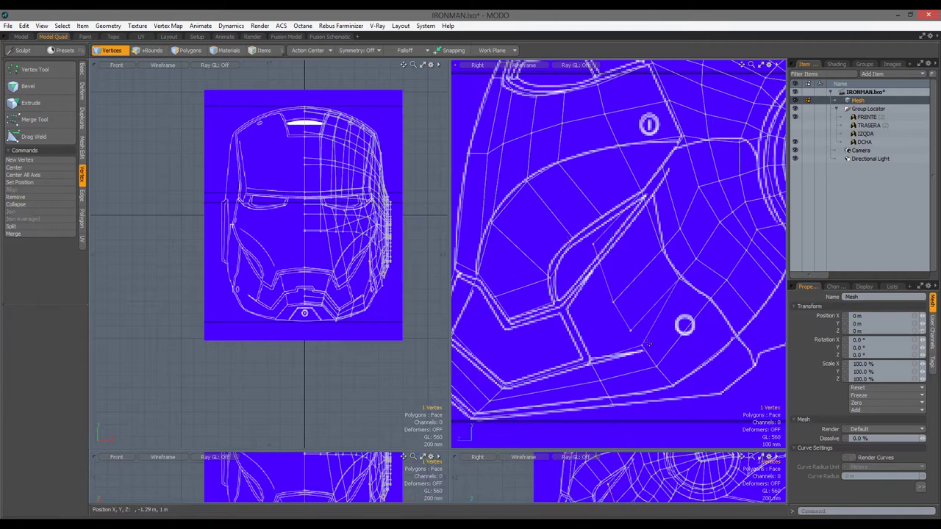
{"action": "key", "text": "Return"}
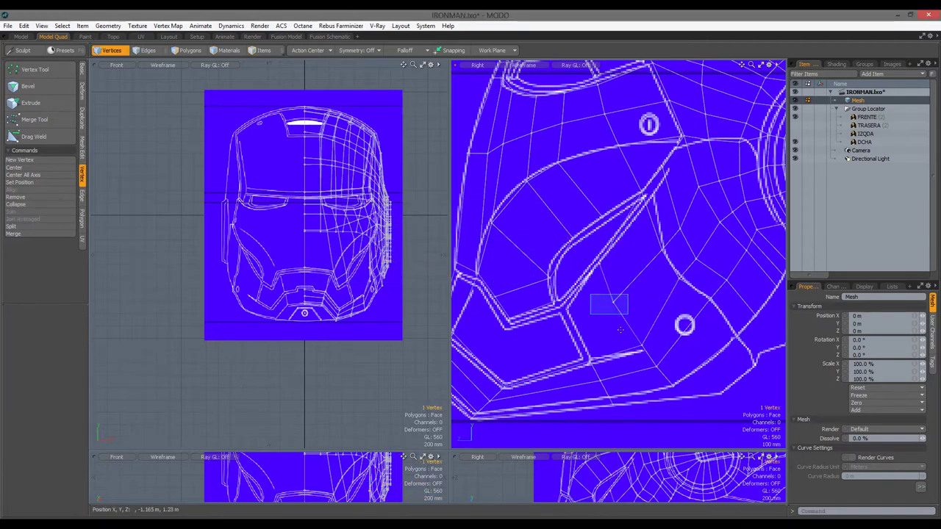
Move the middle vertex of the extended cheek edges -170 mm in X
{"action": "key", "text": "q"}
{"action": "key", "text": "shift+a"}
{"action": "key", "text": "y"}
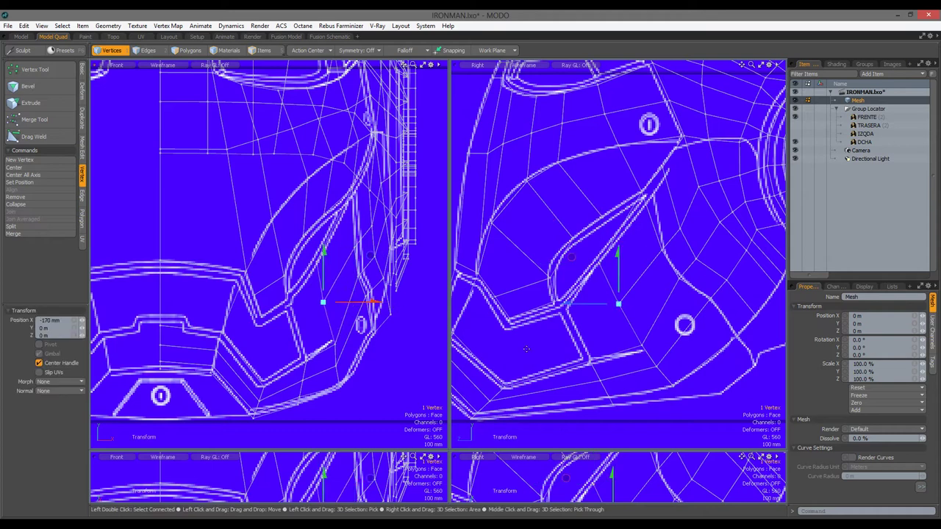
Extend further polygons into the gap beside the mouth corner and join their loose vertices to the surrounding mesh
{"action": "key", "text": "2"}
{"action": "key", "text": "1"}
{"action": "key", "text": "ctrl+w"}
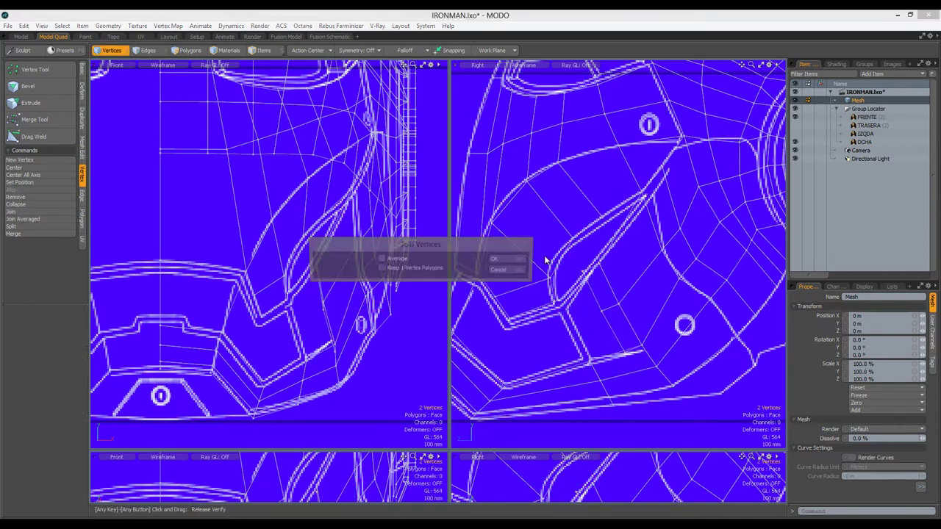
{"action": "key", "text": "Return"}
{"action": "left_click", "coordinate": [13, 232]}
{"action": "key", "text": "Return"}
{"action": "key", "text": "y"}
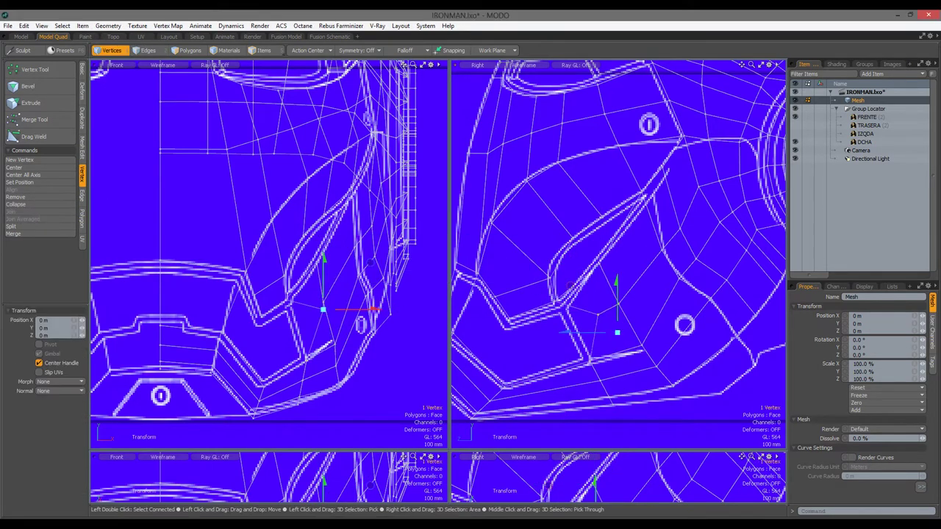
{"action": "key", "text": "space"}
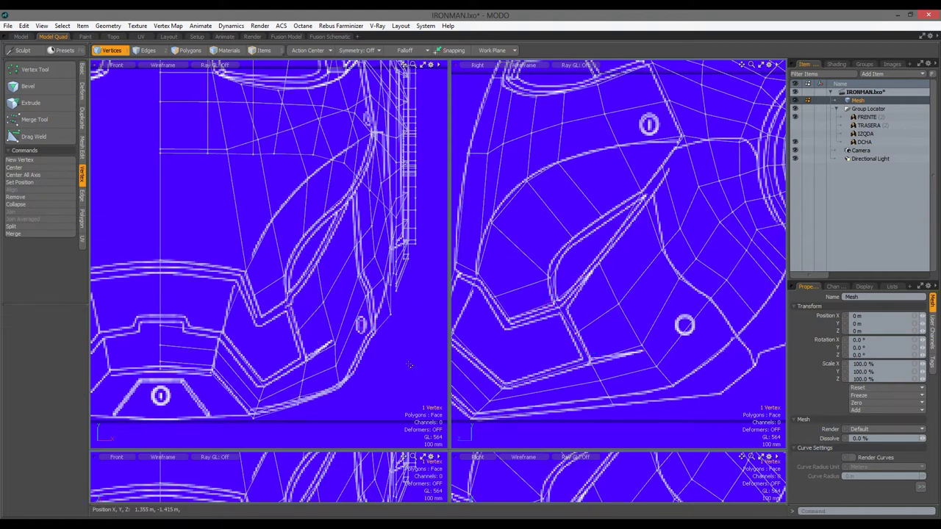
Shade the side viewport with Advanced OpenGL and examine the jaw and cheek in perspective
{"action": "left_click", "coordinate": [477, 65]}
{"action": "left_click", "coordinate": [538, 65]}
{"action": "left_click", "coordinate": [536, 131]}
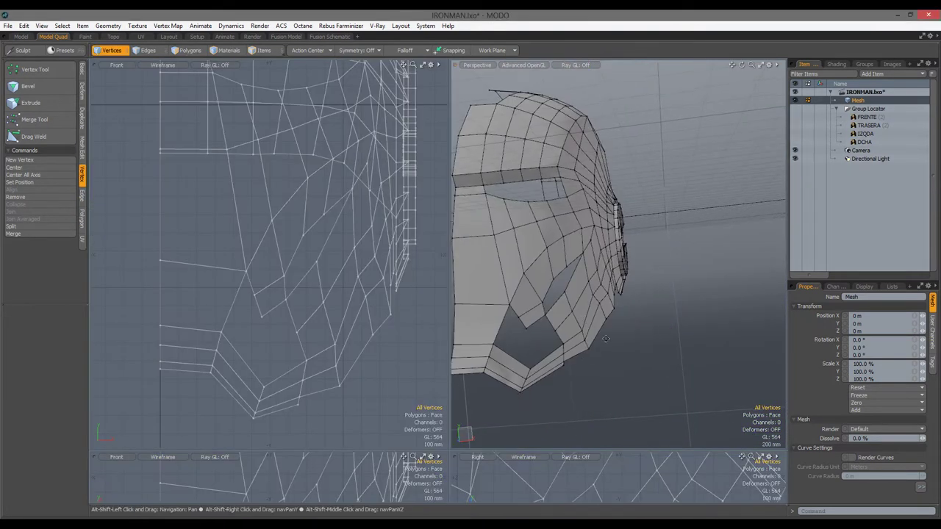
{"action": "mouse_move", "coordinate": [544, 191]}
{"action": "left_mouse_down", "text": "alt"}
{"action": "mouse_move", "coordinate": [559, 235]}
{"action": "mouse_move", "coordinate": [515, 264]}
{"action": "mouse_move", "coordinate": [533, 276]}
{"action": "mouse_move", "coordinate": [624, 279]}
{"action": "mouse_move", "coordinate": [552, 279]}
{"action": "left_mouse_up", "text": "alt"}
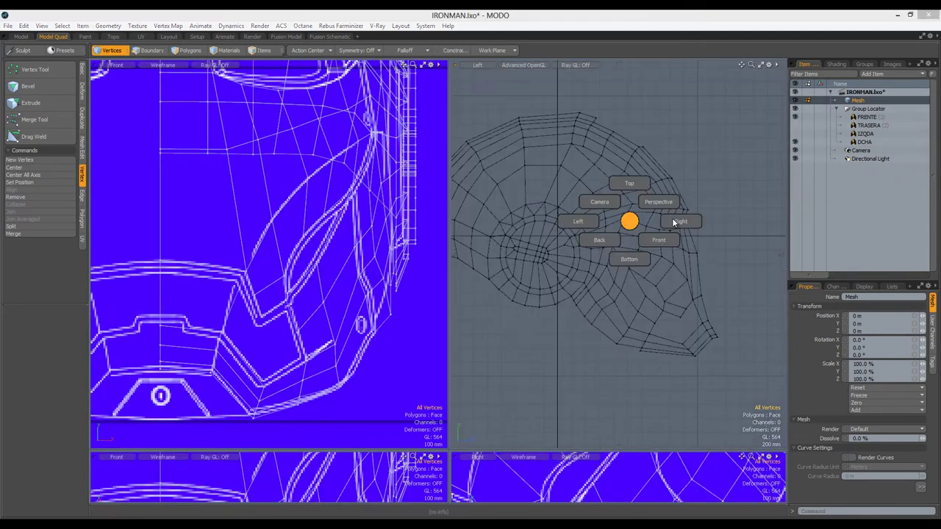
Add a loop slice at 70% across the chin's side strip in the Right view
{"action": "left_click", "coordinate": [662, 207]}
{"action": "scroll", "coordinate": [617, 250], "scroll_direction": "up", "scroll_amount": 3}
{"action": "key", "text": "2"}
{"action": "key", "text": "alt+c"}
{"action": "left_click", "coordinate": [522, 296]}
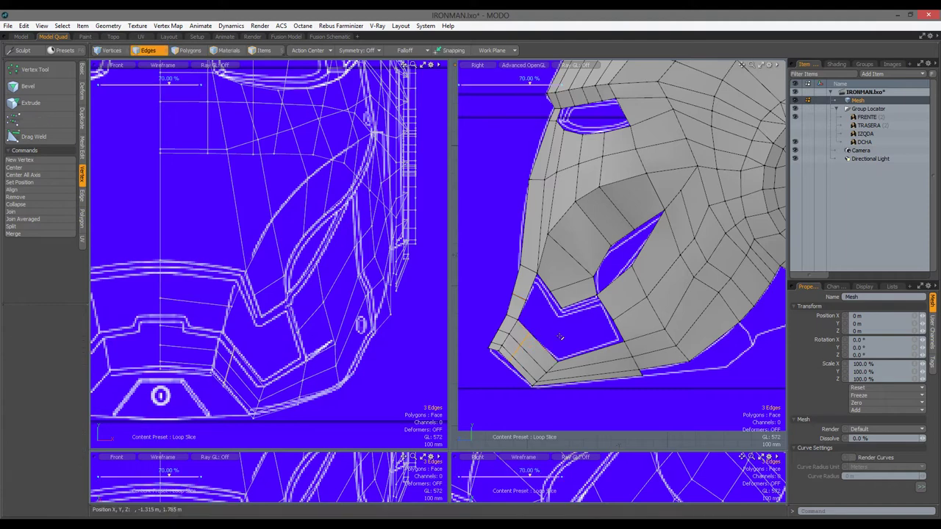
{"action": "key", "text": "space"}
Bridge the upper and lower three-edge borders of the gap beside the mouth
{"action": "double_click", "coordinate": [533, 315]}
{"action": "right_click", "coordinate": [613, 317]}
{"action": "left_click", "coordinate": [639, 321]}
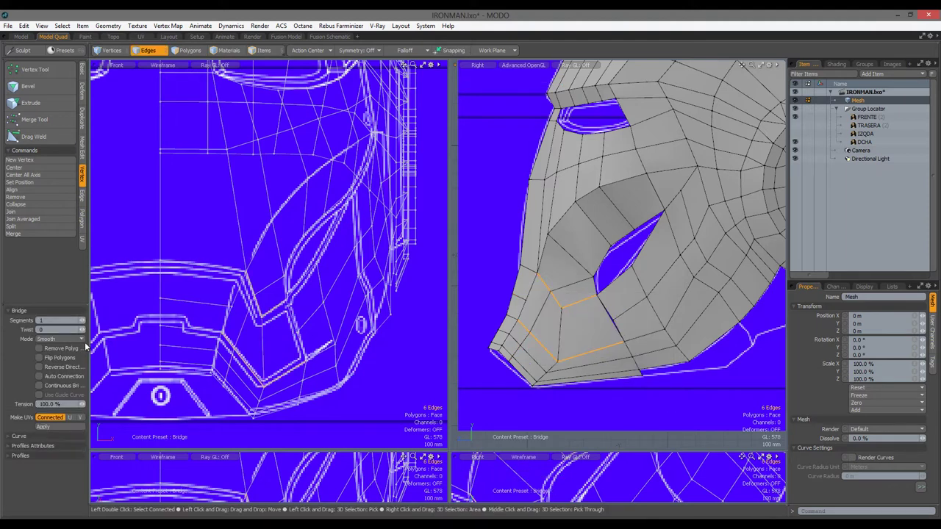
{"action": "key", "text": "space"}
Move the chin's lower front vertex -25 mm in Y to match the reference profile
{"action": "mouse_move", "coordinate": [519, 372]}
{"action": "left_mouse_down", "text": "alt"}
{"action": "mouse_move", "coordinate": [558, 353]}
{"action": "mouse_move", "coordinate": [504, 380]}
{"action": "left_mouse_up", "text": "alt"}
{"action": "key", "text": "1"}
{"action": "key", "text": "w"}
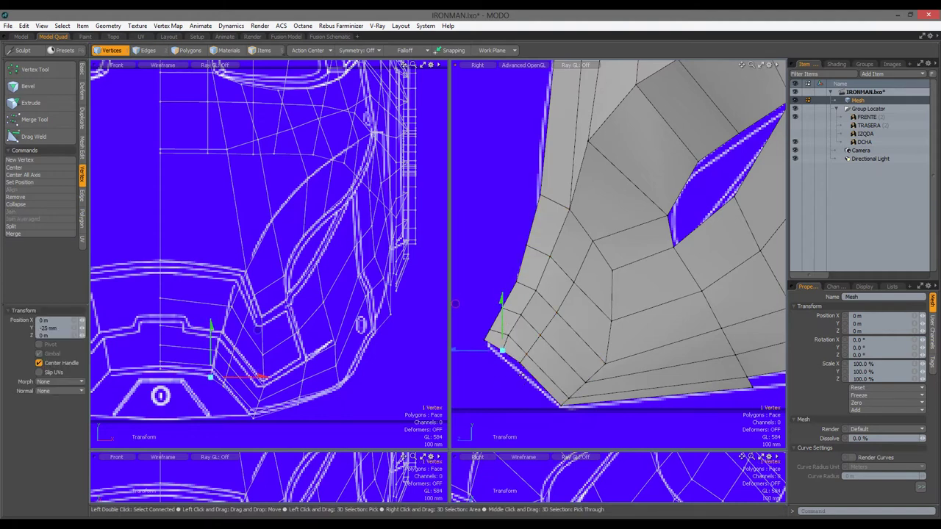
{"action": "key", "text": "space"}
Hide the reference images group and examine the helmet half in the perspective view
{"action": "key", "text": "0"}
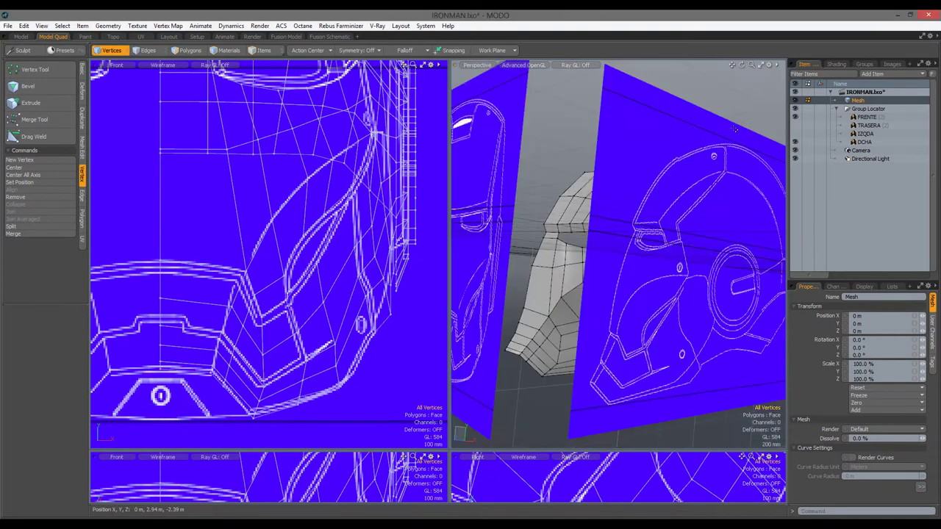
{"action": "left_click", "coordinate": [794, 108]}
{"action": "left_click_drag", "start_coordinate": [573, 221], "coordinate": [639, 234], "text": "alt"}
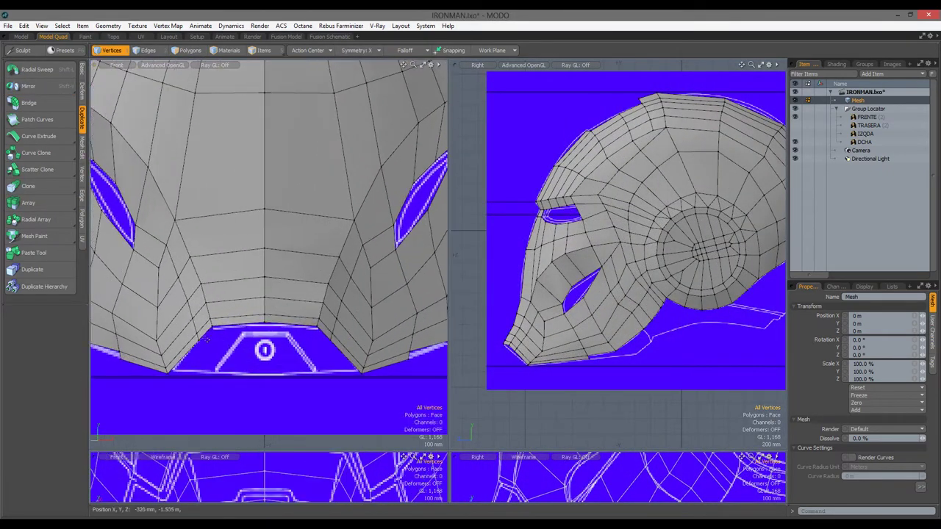
Bridge the two facing side edges across the open underside of the chin in the Front view
{"action": "key", "text": "2"}
{"action": "left_click", "coordinate": [338, 350]}
{"action": "right_click", "coordinate": [286, 342]}
{"action": "left_click", "coordinate": [309, 348]}
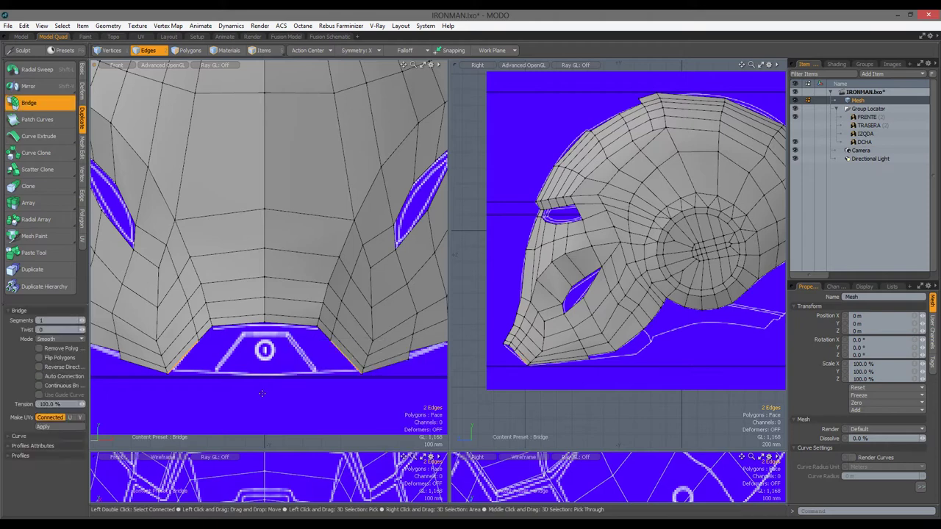
{"action": "key", "text": "space"}
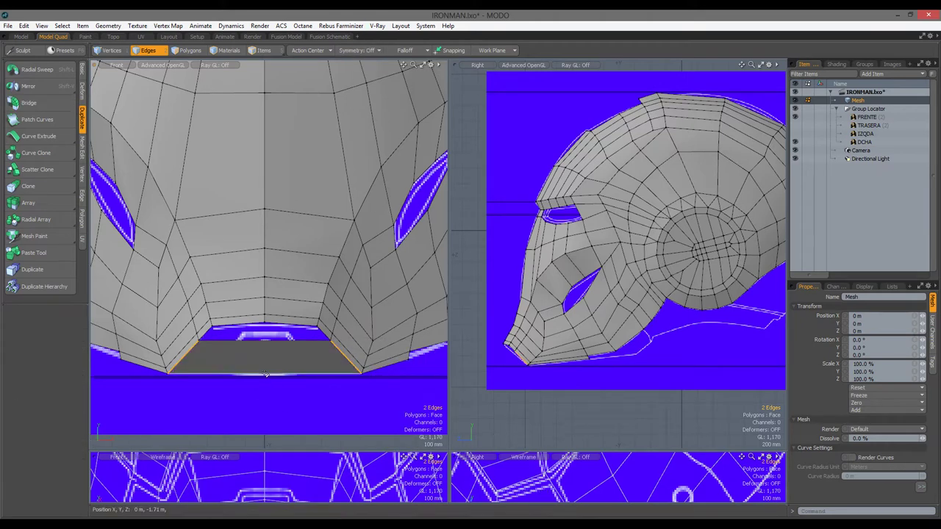
Loop slice the new polygon under the chin down its vertical centre line
{"action": "key", "text": "y"}
{"action": "key", "text": "1"}
{"action": "left_click", "coordinate": [264, 373]}
{"action": "key", "text": "space"}
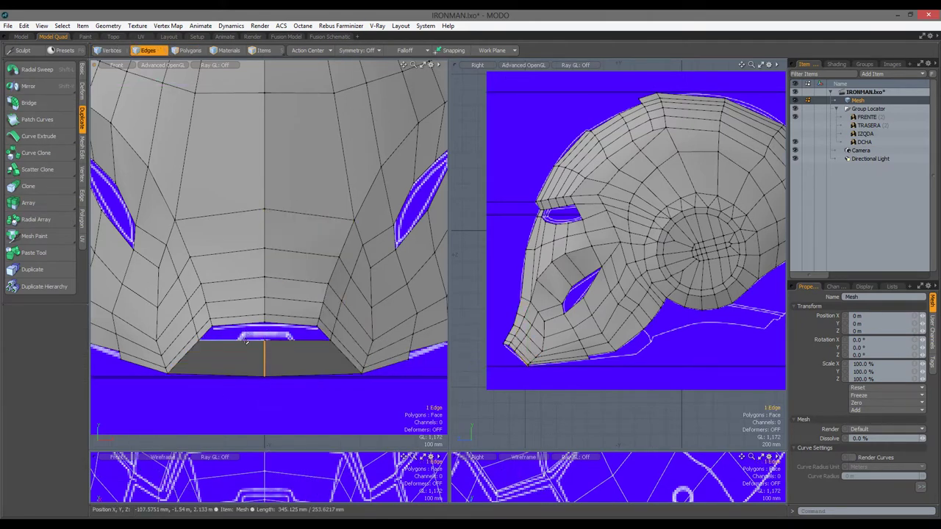
Try to fill the narrow opening above the chin underside with a polygon and divide it with Edge Slice
{"action": "key", "text": "2"}
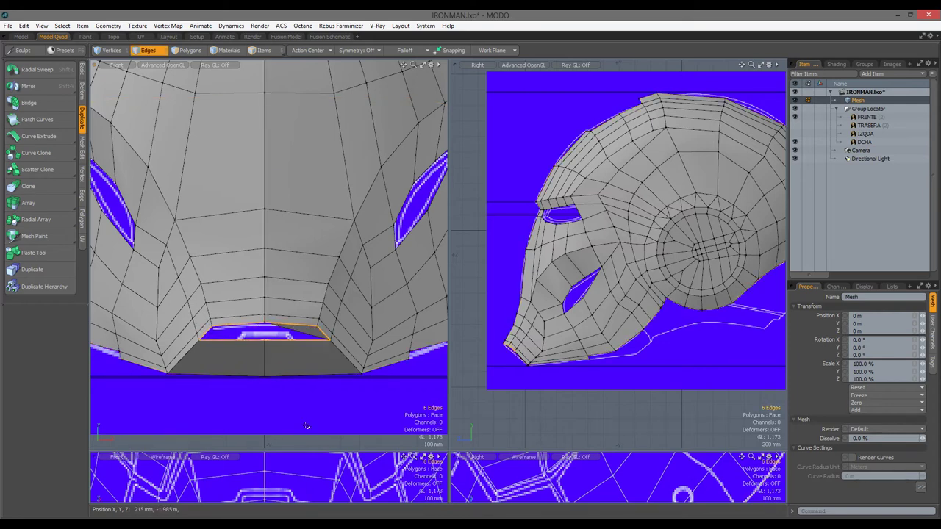
{"action": "key", "text": "3"}
{"action": "key", "text": "alt+c"}
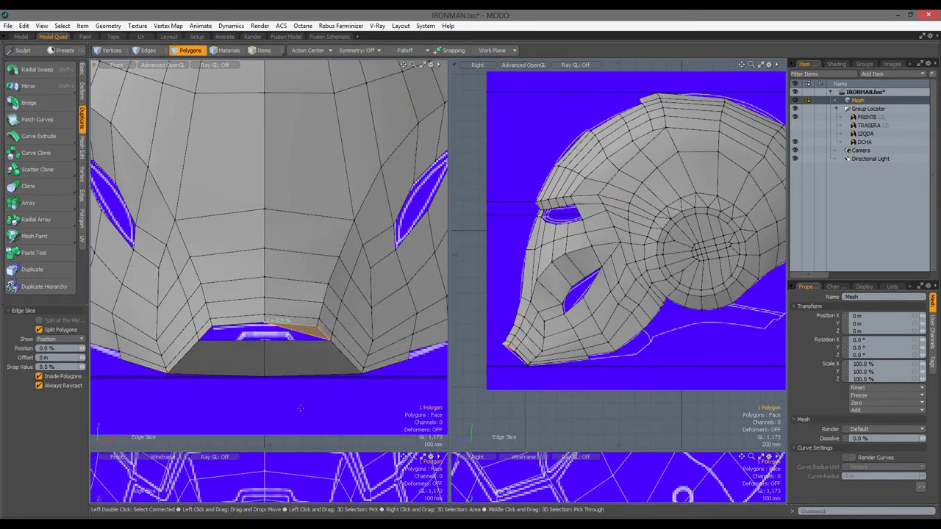
{"action": "key", "text": "space"}
Preview the helmet as a subdivision surface and return to flat polygons
{"action": "key", "text": "Tab"}
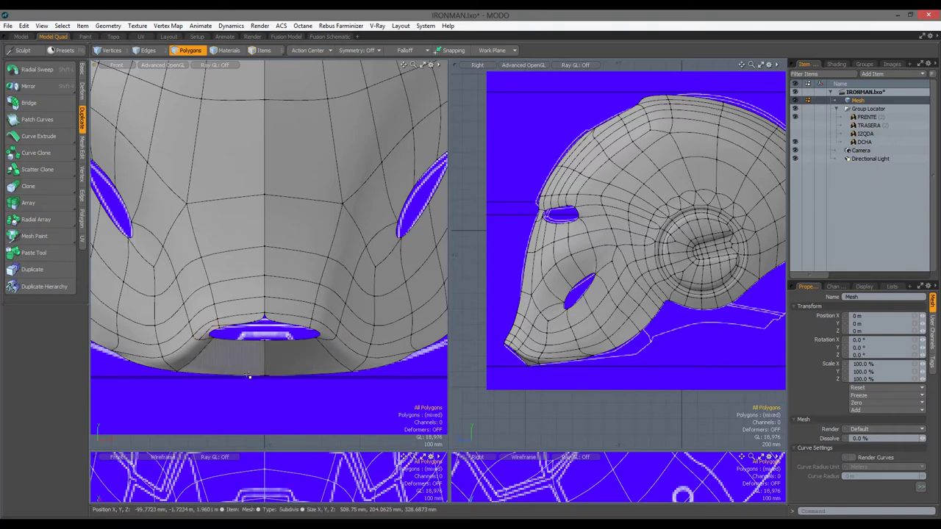
{"action": "left_click", "coordinate": [108, 26]}
{"action": "left_click", "coordinate": [184, 204]}
{"action": "left_click", "coordinate": [382, 220]}
{"action": "key", "text": "Tab"}
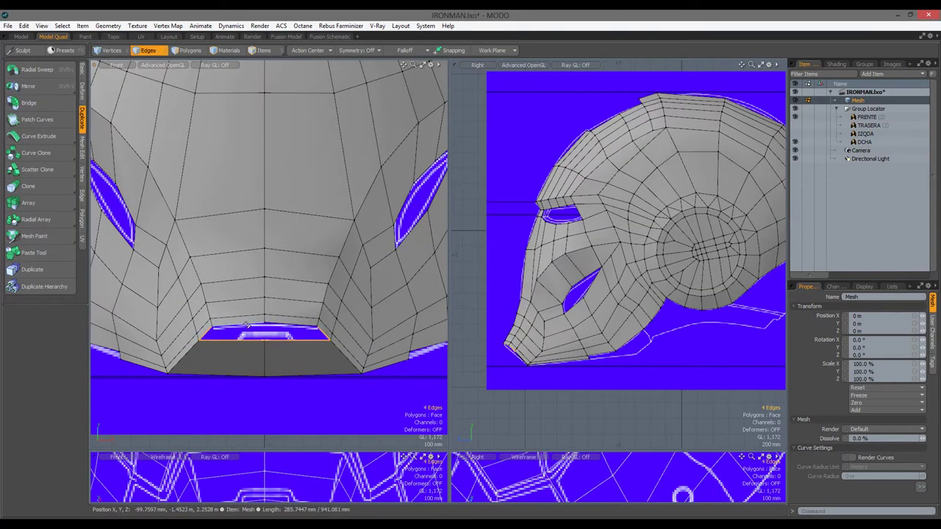
Close the narrow opening above the chin underside with two polygons meeting at the centre line
{"action": "left_click", "coordinate": [265, 330]}
{"action": "key", "text": "alt+c"}
{"action": "key", "text": "space"}
{"action": "key", "text": "shift+a"}
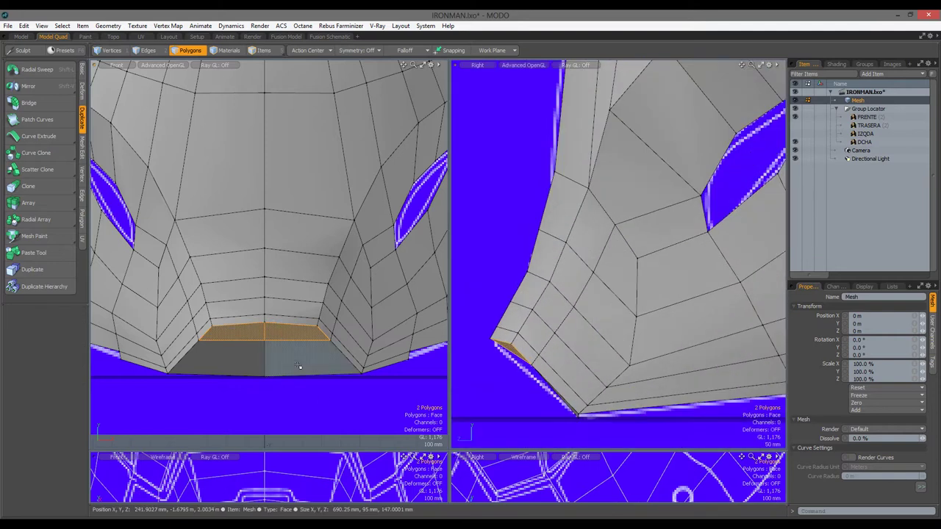
Move the centre vertex of the chin underside 40 mm in Z
{"action": "key", "text": "1"}
{"action": "left_click", "coordinate": [528, 364]}
{"action": "key", "text": "w"}
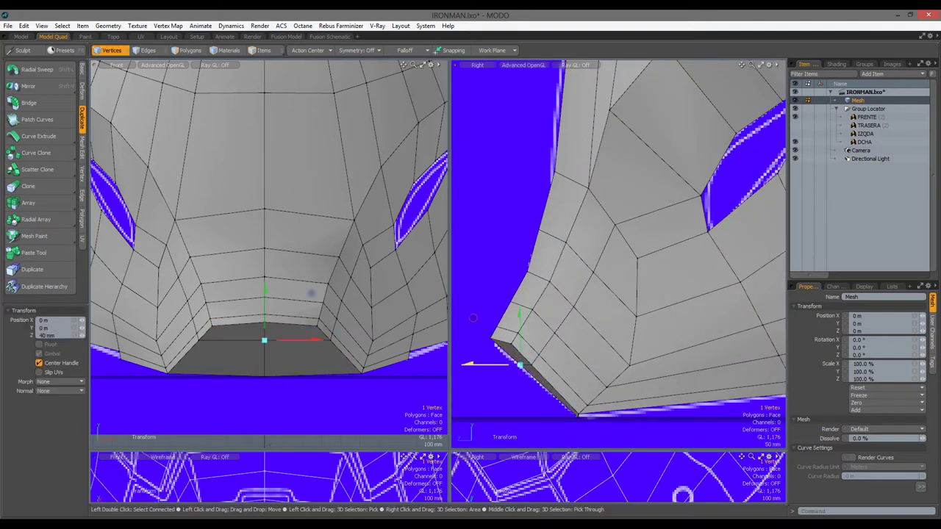
{"action": "key", "text": "space"}
Turn on X symmetry and extend the jaw's lower rear edge toward the reference outline
{"action": "left_click_drag", "start_coordinate": [468, 317], "coordinate": [618, 358], "text": "alt"}
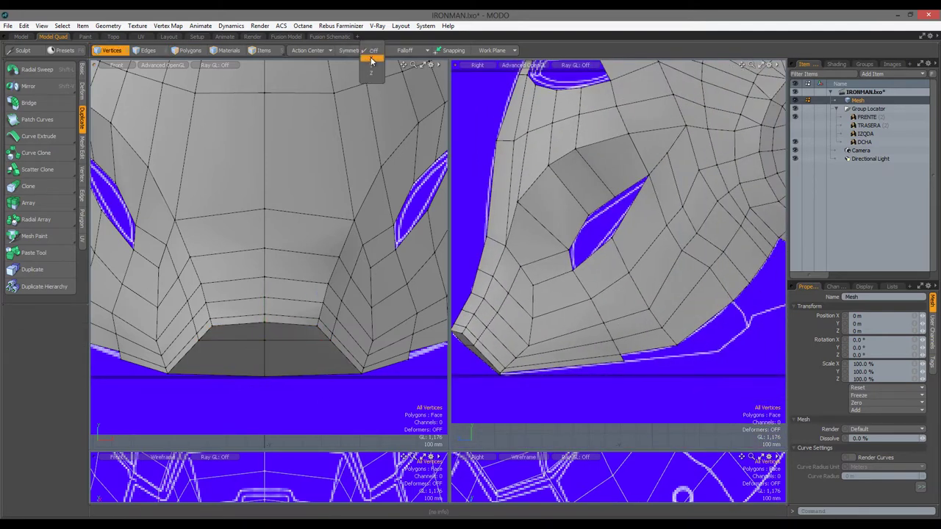
{"action": "left_click", "coordinate": [371, 61]}
{"action": "left_click_drag", "start_coordinate": [507, 309], "coordinate": [581, 346], "text": "alt"}
{"action": "key", "text": "w"}
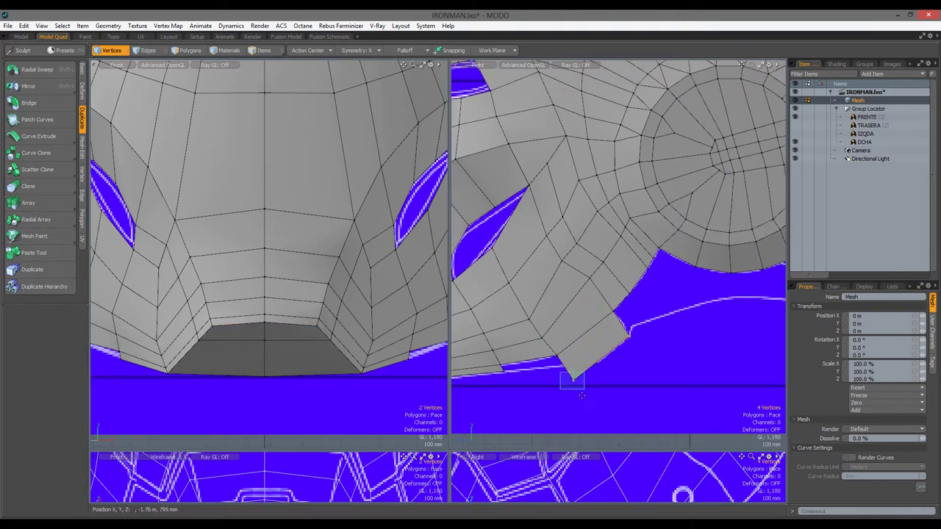
{"action": "key", "text": "1"}
Show the Front view in wireframe and move the jaw extension's rear vertices -85 mm in X
{"action": "left_click_drag", "start_coordinate": [309, 316], "coordinate": [408, 318], "text": "alt"}
{"action": "left_click", "coordinate": [162, 64]}
{"action": "left_click", "coordinate": [162, 81]}
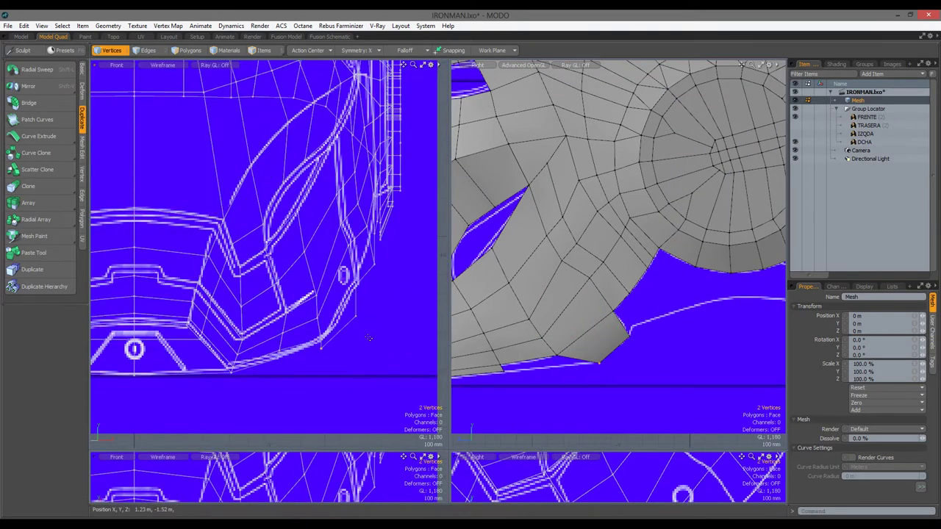
{"action": "key", "text": "ctrl+z"}
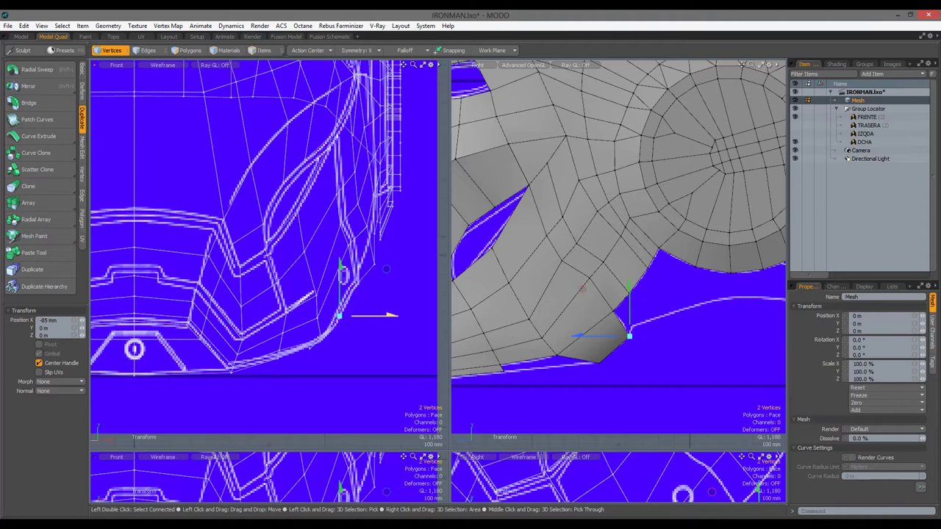
Extend the border edge beneath the ear disc down and back, and align the new corner vertices with the side reference outline
{"action": "left_click_drag", "start_coordinate": [581, 345], "coordinate": [546, 356], "text": "alt"}
{"action": "scroll", "coordinate": [586, 340], "scroll_direction": "down", "scroll_amount": 5}
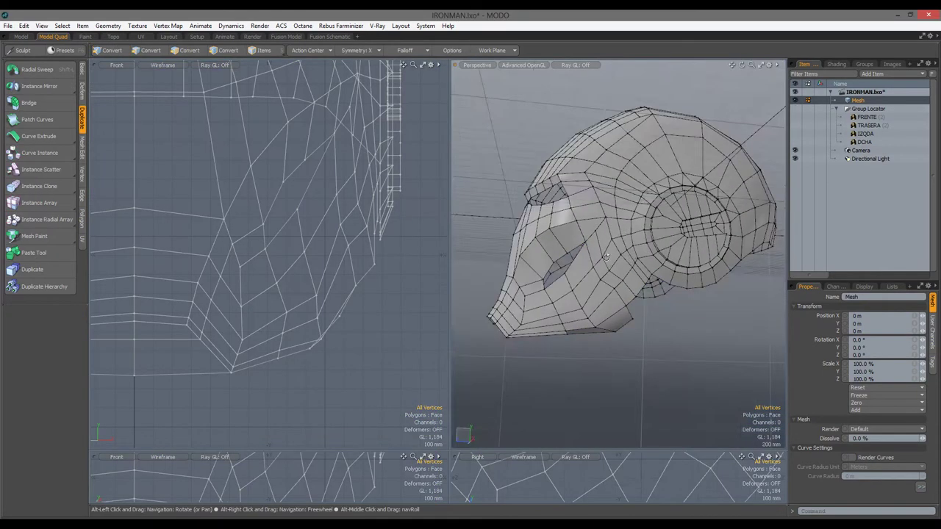
{"action": "left_click_drag", "start_coordinate": [559, 279], "coordinate": [581, 294], "text": "alt"}
{"action": "key", "text": "ctrl+space"}
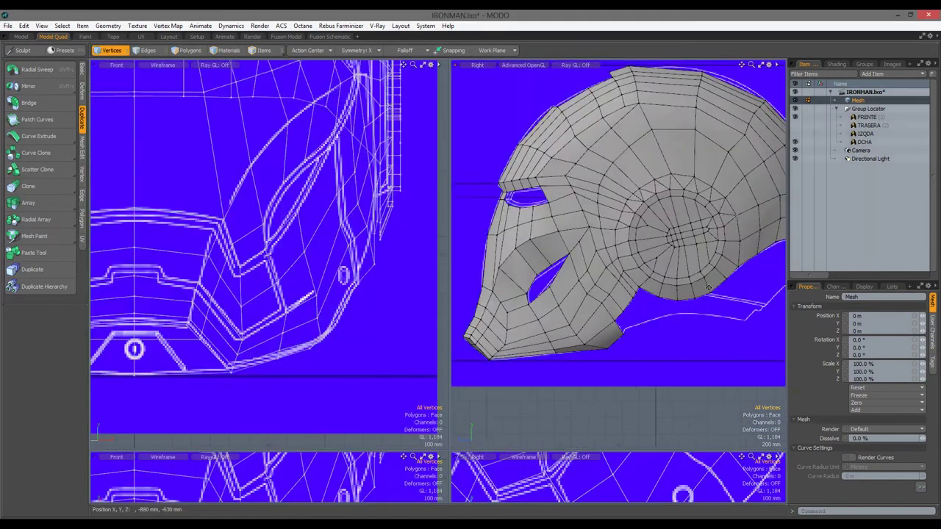
{"action": "scroll", "coordinate": [558, 284], "scroll_direction": "up", "scroll_amount": 5}
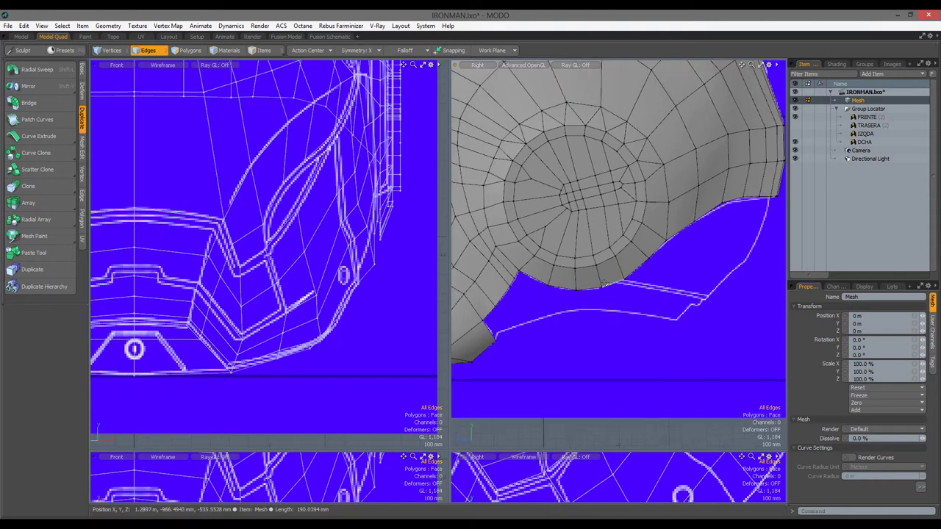
{"action": "key", "text": "z"}
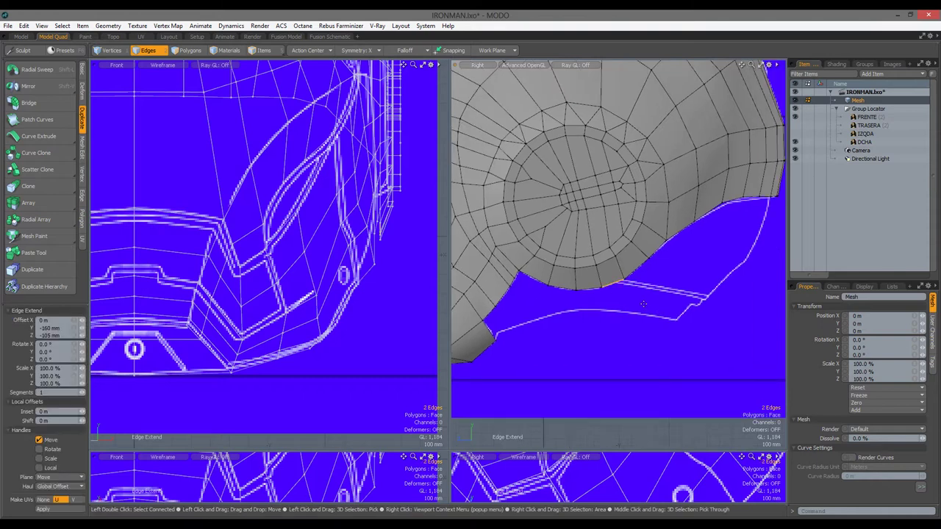
{"action": "left_click_drag", "start_coordinate": [690, 272], "coordinate": [650, 334]}
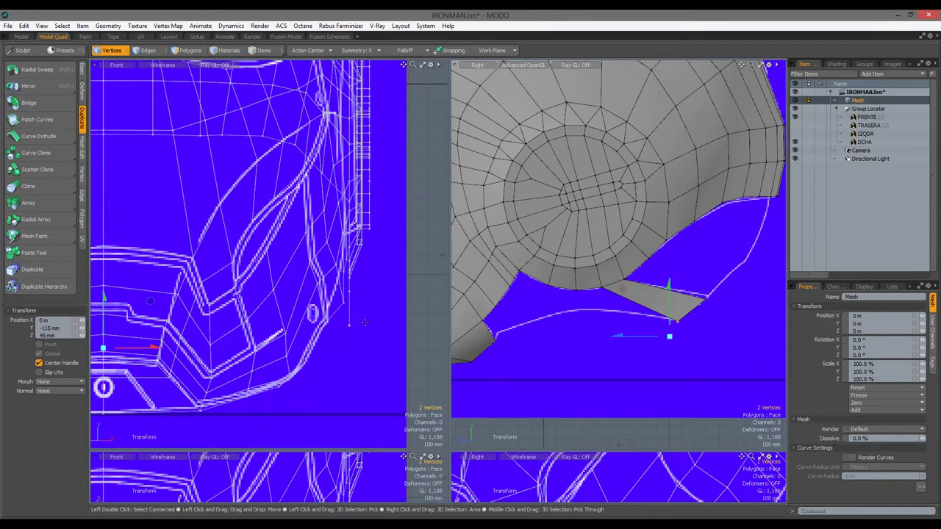
{"action": "left_click_drag", "start_coordinate": [370, 325], "coordinate": [397, 294]}
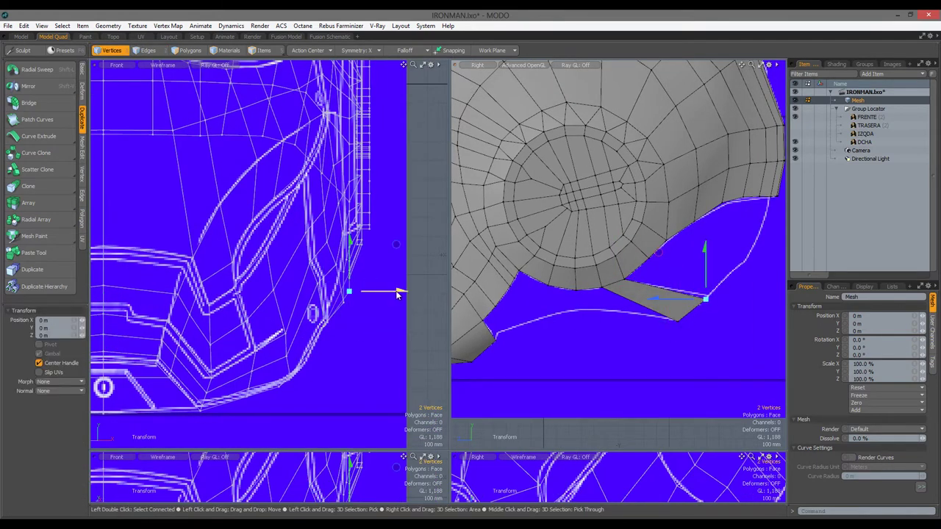
Loop slice the new strip beneath the ear disc with a uniform count of 3
{"action": "key", "text": "q"}
{"action": "left_click_drag", "start_coordinate": [628, 310], "coordinate": [650, 315], "text": "alt+shift"}
{"action": "left_click", "coordinate": [661, 307]}
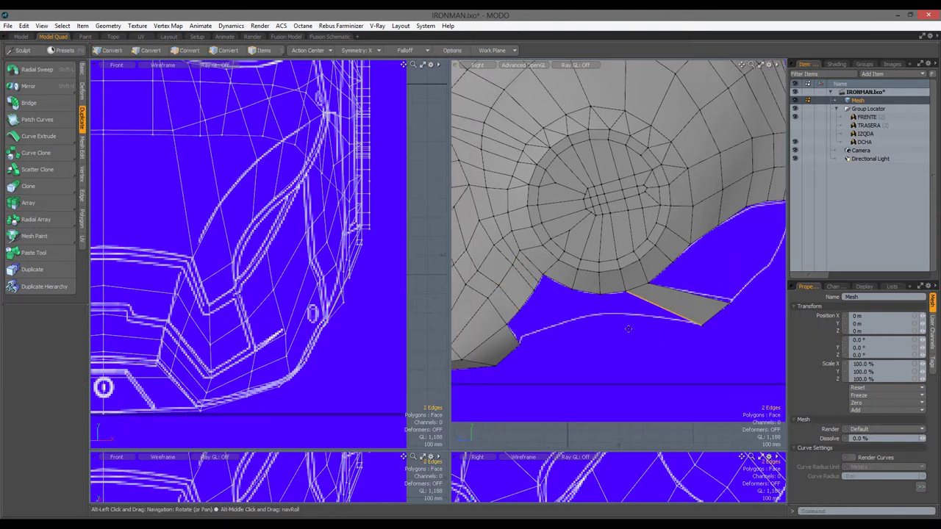
{"action": "key", "text": "alt+c"}
{"action": "left_click", "coordinate": [643, 331]}
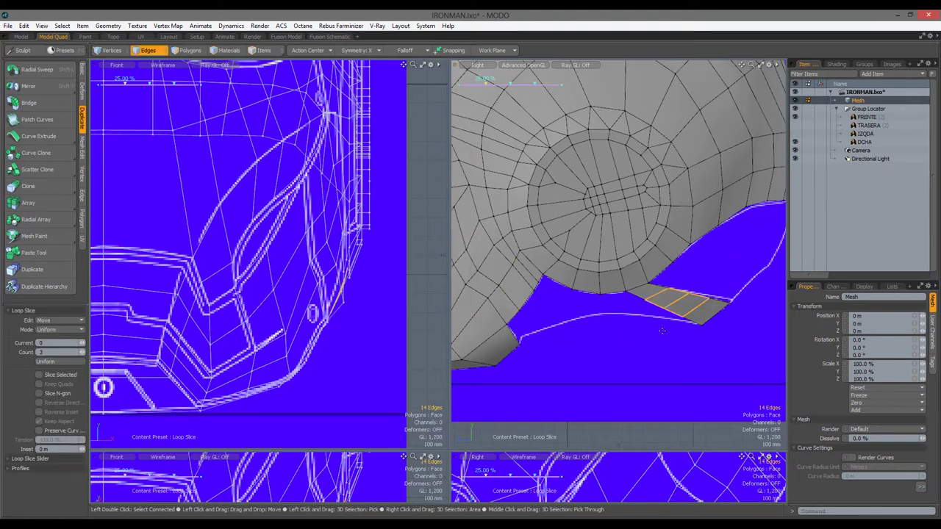
Bridge the jaw's rear corner edge to the strip beneath the ear disc and loop slice the bridge with a count of 2
{"action": "key", "text": "q"}
{"action": "left_click", "coordinate": [634, 335]}
{"action": "right_click", "coordinate": [512, 335]}
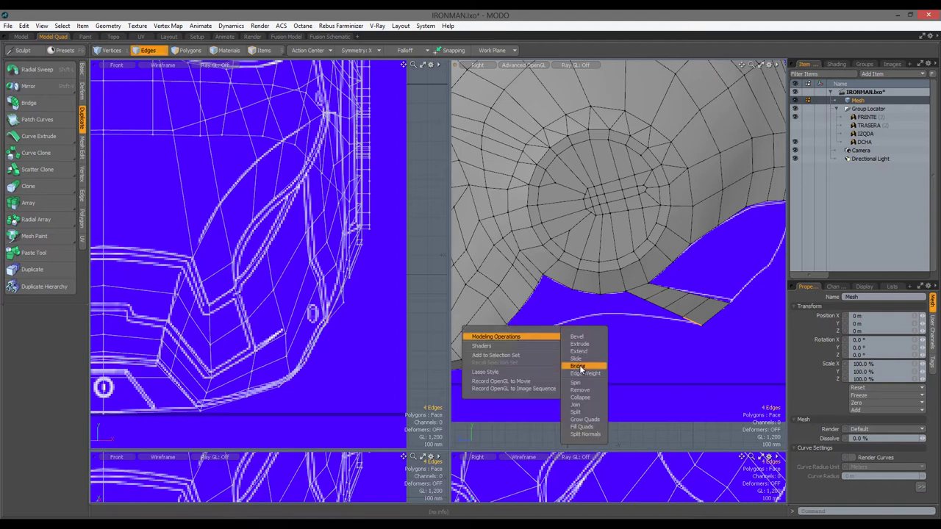
{"action": "left_click", "coordinate": [573, 361]}
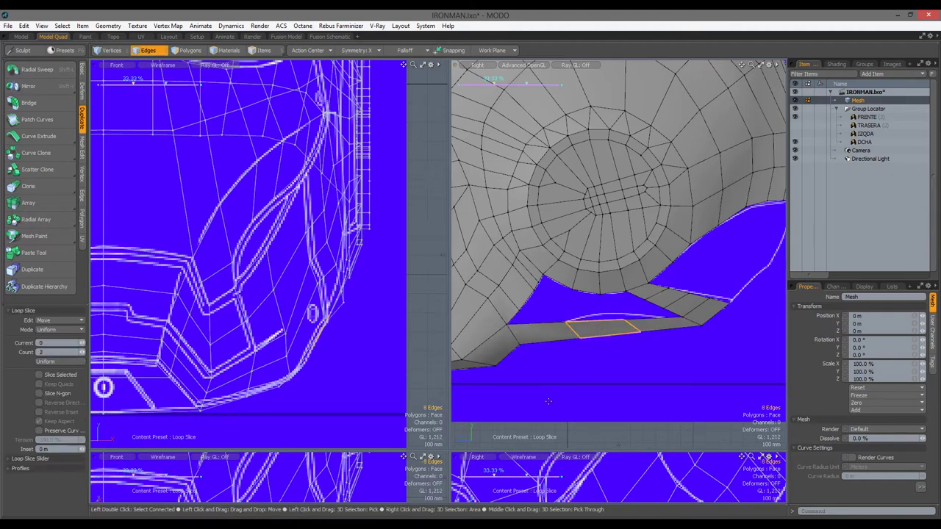
{"action": "key", "text": "q"}
Try to shape the bridge between the jaw and the strip by moving part of it toward the reference curve
{"action": "left_click", "coordinate": [549, 313]}
{"action": "key", "text": "w"}
{"action": "mouse_move", "coordinate": [632, 325]}
{"action": "left_mouse_down"}
{"action": "mouse_move", "coordinate": [630, 341]}
{"action": "mouse_move", "coordinate": [623, 311]}
{"action": "left_mouse_up"}
{"action": "key", "text": "q"}
Delete the bridge polygons behind the jaw and remove the slices from the strip beneath the ear disc
{"action": "key", "text": "3"}
{"action": "double_click", "coordinate": [543, 324]}
{"action": "key", "text": "Delete"}
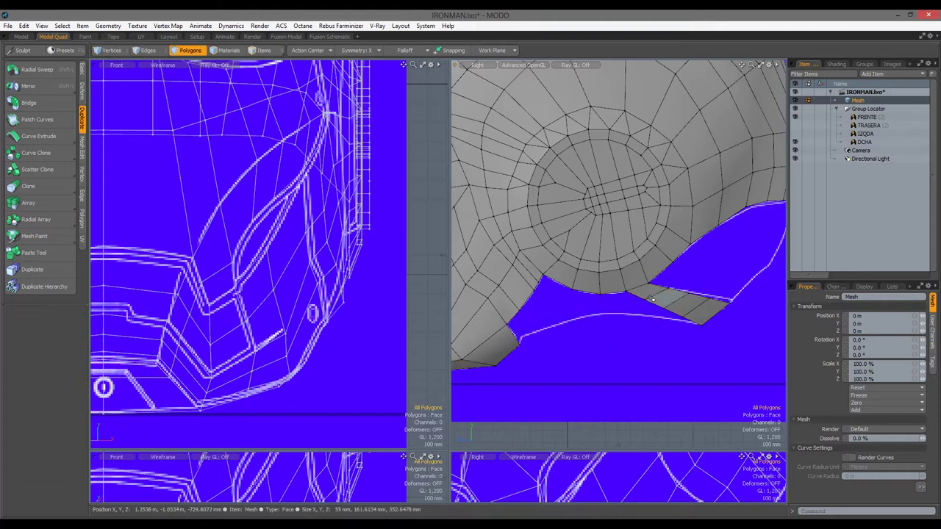
{"action": "key", "text": "Delete"}
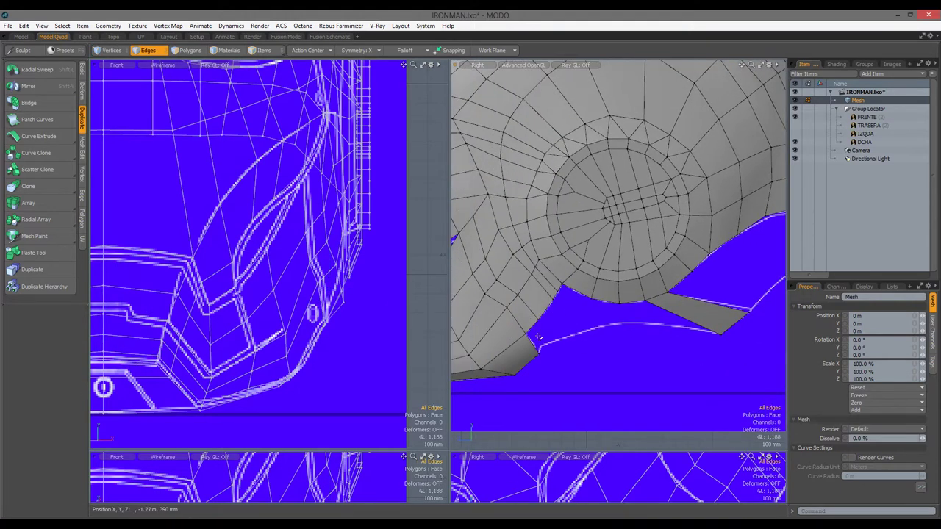
Extend the jaw's rear edge twice along the reference curve, joining each inner corner vertex to the existing mesh border
{"action": "scroll", "coordinate": [553, 359], "scroll_direction": "up", "scroll_amount": 3}
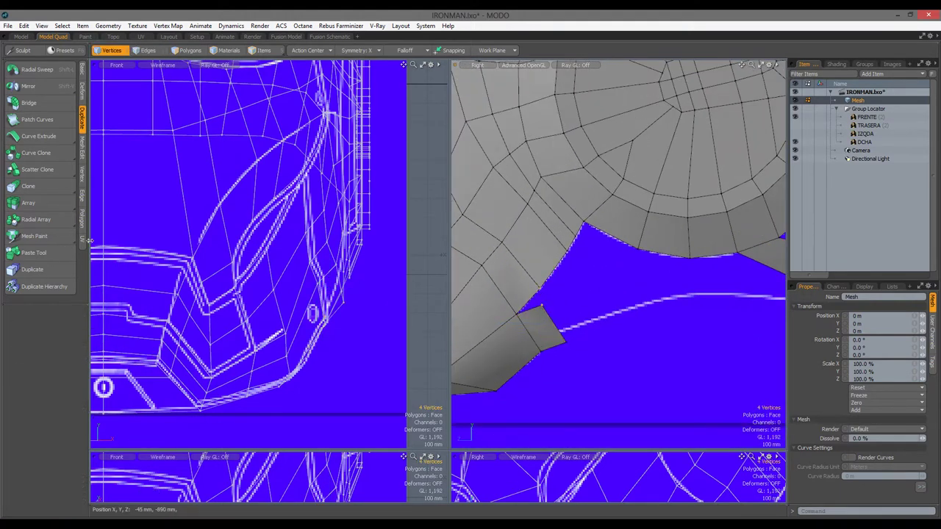
{"action": "key", "text": "1"}
{"action": "left_click_drag", "start_coordinate": [585, 361], "coordinate": [559, 294]}
{"action": "scroll", "coordinate": [505, 330], "scroll_direction": "down", "scroll_amount": 2}
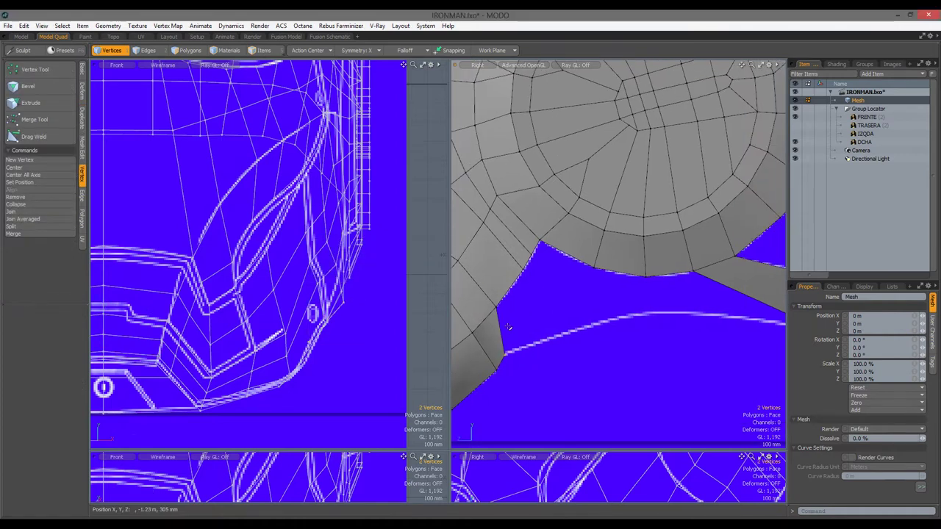
{"action": "key", "text": "shift+x"}
{"action": "left_click", "coordinate": [34, 213]}
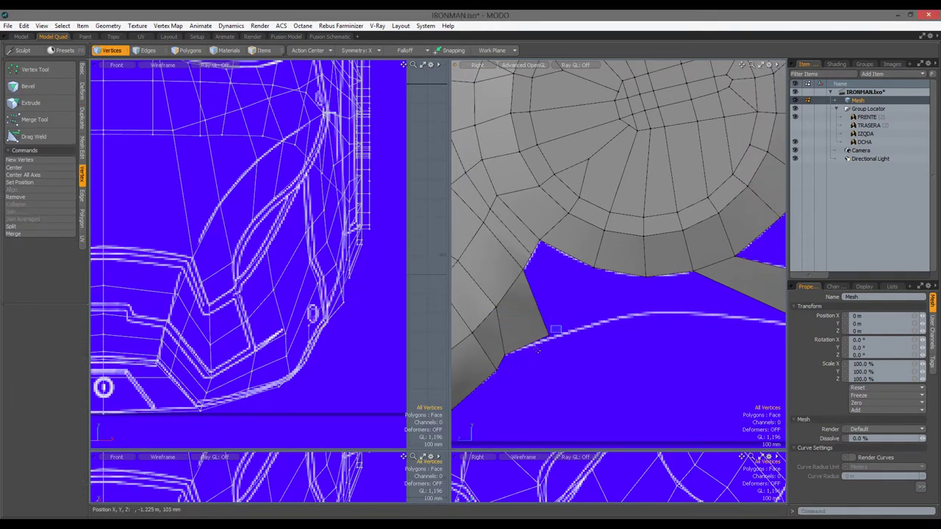
Extend the ear disc's lower border edge down to the reference curve and split the new patch with a horizontal loop slice
{"action": "left_click_drag", "start_coordinate": [581, 250], "coordinate": [589, 334], "text": "alt+shift"}
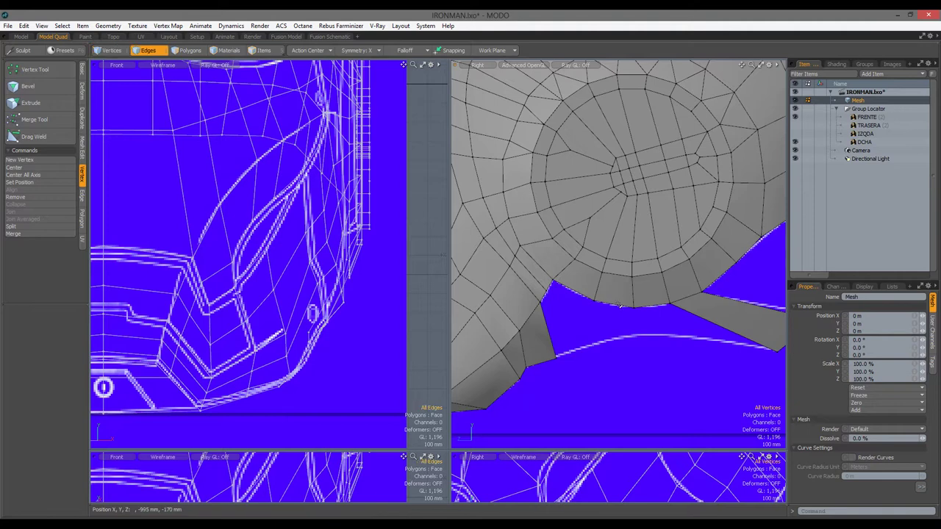
{"action": "left_click", "coordinate": [620, 305]}
{"action": "key", "text": "shift+x"}
{"action": "key", "text": "1"}
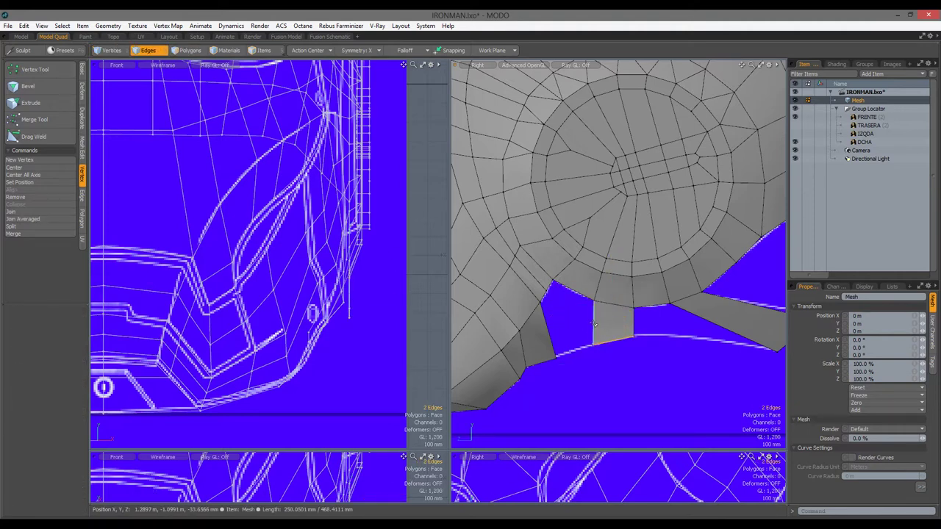
{"action": "key", "text": "alt+c"}
{"action": "key", "text": "space"}
{"action": "scroll", "coordinate": [614, 309], "scroll_direction": "up", "scroll_amount": 4}
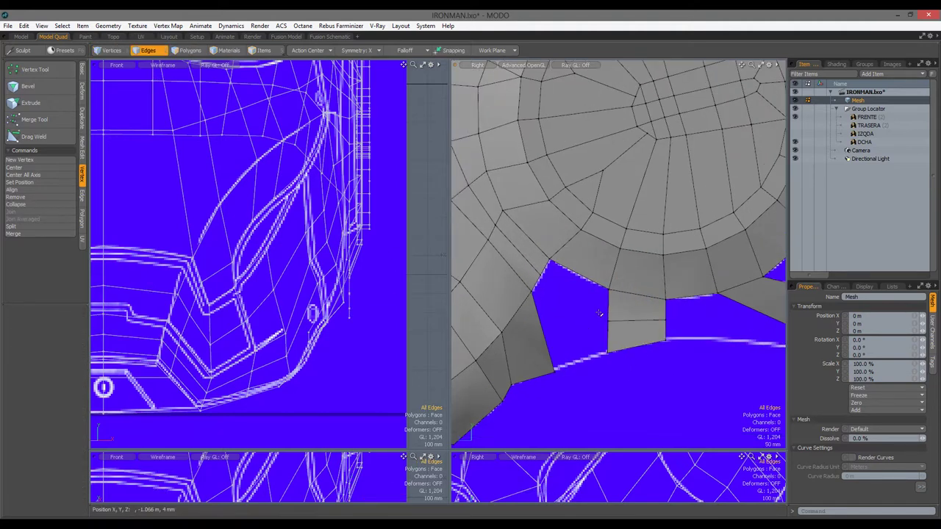
Bridge the jaw extension's rear edge to the lower side edge of the patch below the ear disc
{"action": "right_click", "coordinate": [588, 337]}
{"action": "left_click", "coordinate": [599, 340]}
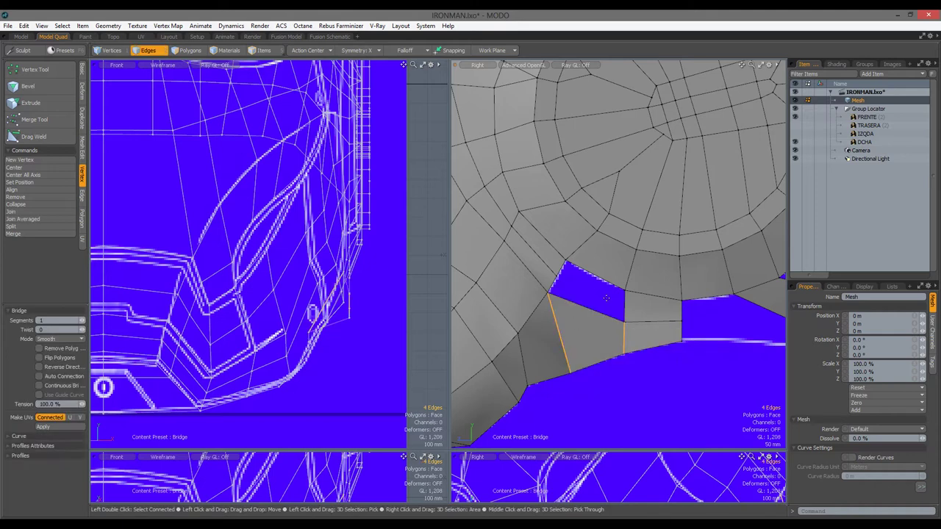
{"action": "key", "text": "space"}
Loop slice the patch's upper half and bridge the remaining opening between the jaw and the ear disc with two polygons
{"action": "right_click", "coordinate": [582, 296]}
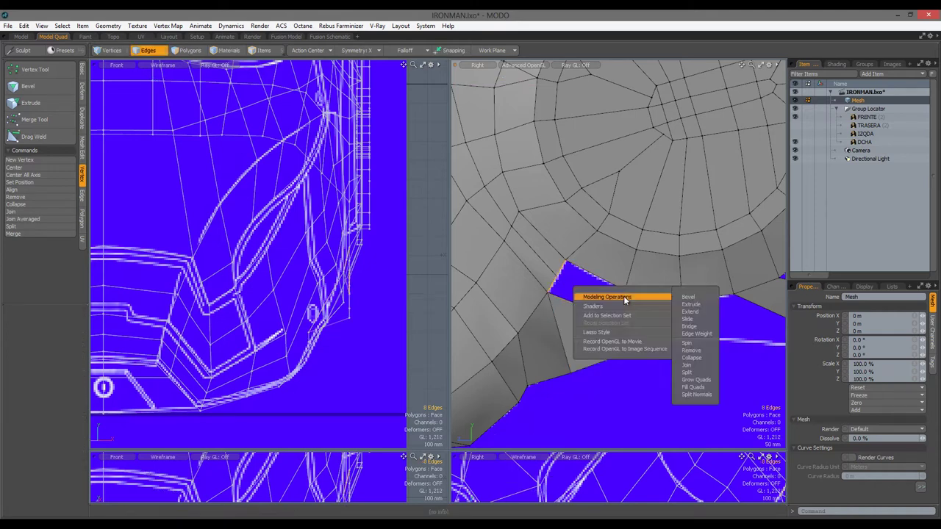
{"action": "left_click", "coordinate": [594, 300]}
{"action": "key", "text": "space"}
{"action": "key", "text": "3"}
{"action": "key", "text": "Delete"}
{"action": "key", "text": "2"}
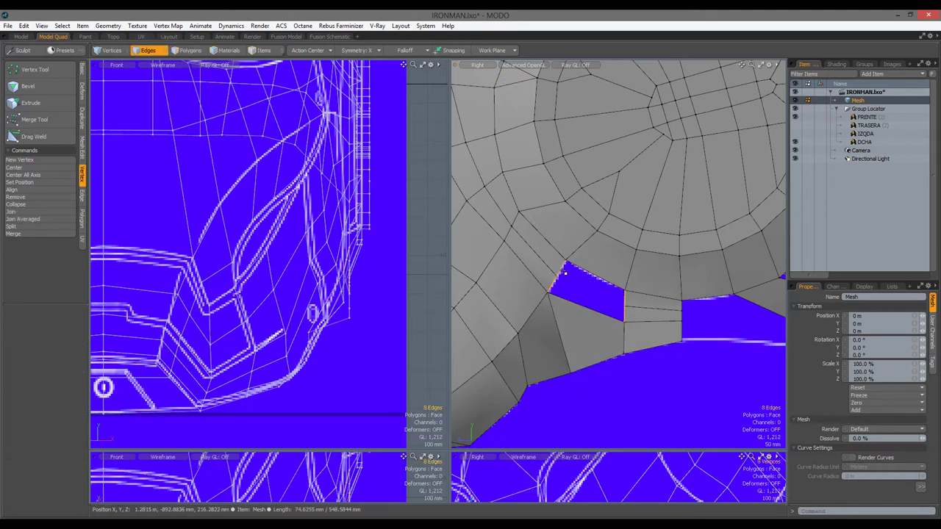
{"action": "left_click", "coordinate": [604, 296]}
{"action": "left_click_drag", "start_coordinate": [604, 296], "coordinate": [634, 301], "text": "alt"}
{"action": "key", "text": "alt+c"}
{"action": "key", "text": "space"}
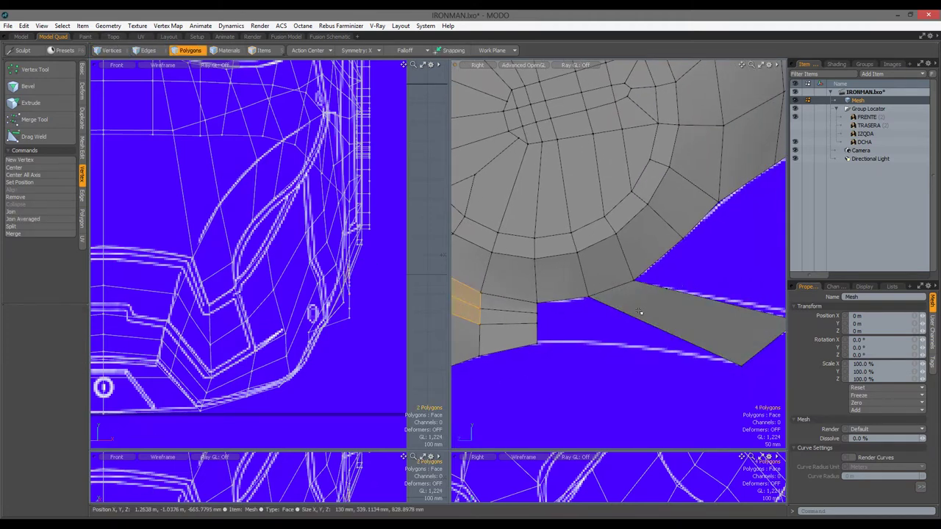
Slice the strip beneath the ear disc crosswise near its attached end and select the edges facing the neighbouring patch
{"action": "key", "text": "1"}
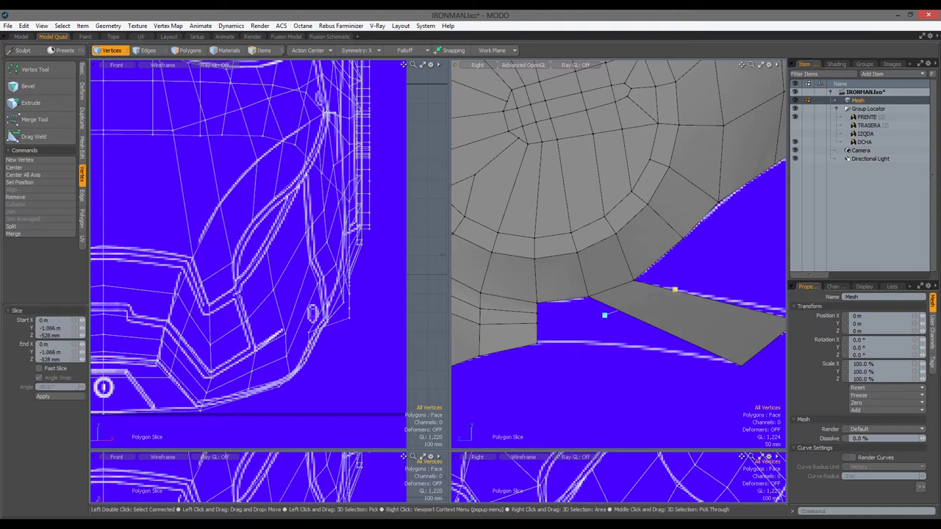
{"action": "key", "text": "2"}
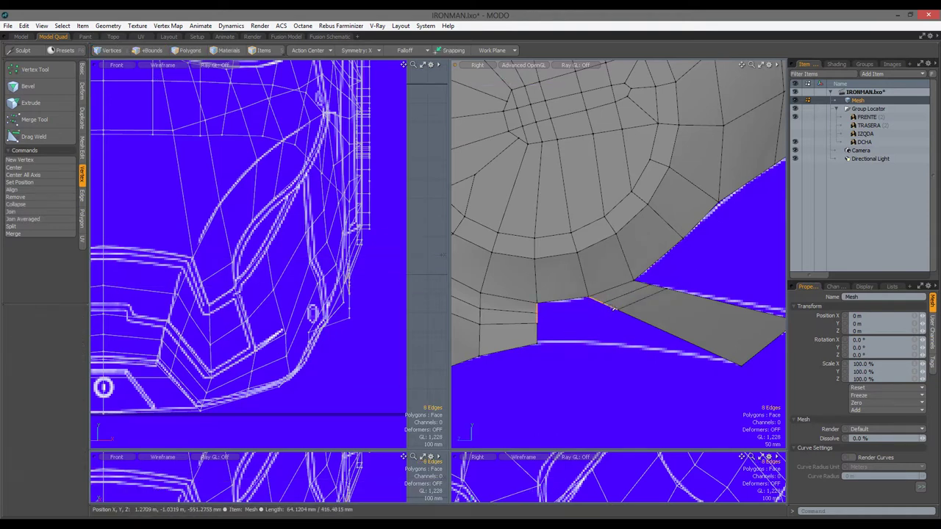
Bridge the patch below the ear disc to the rear strip and close the wedge-shaped gap along their lower border
{"action": "key", "text": "b"}
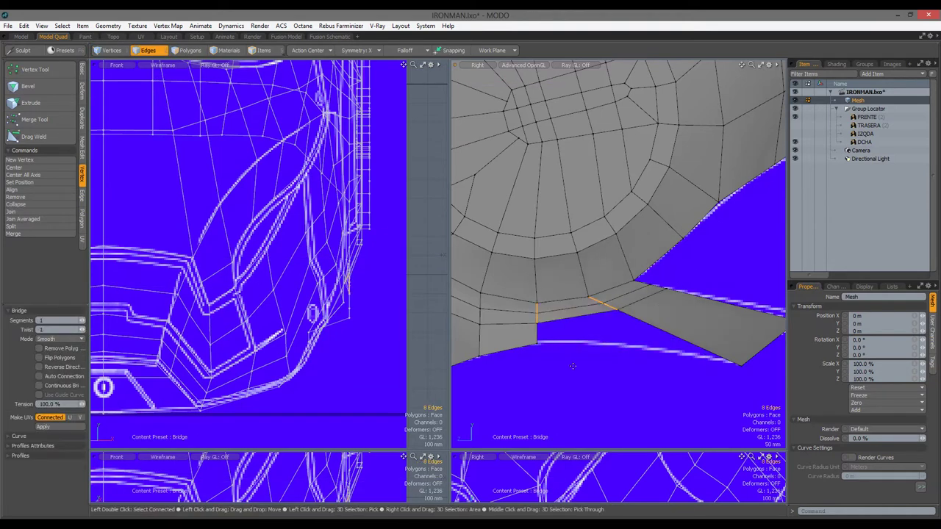
{"action": "key", "text": "space"}
{"action": "key", "text": "1"}
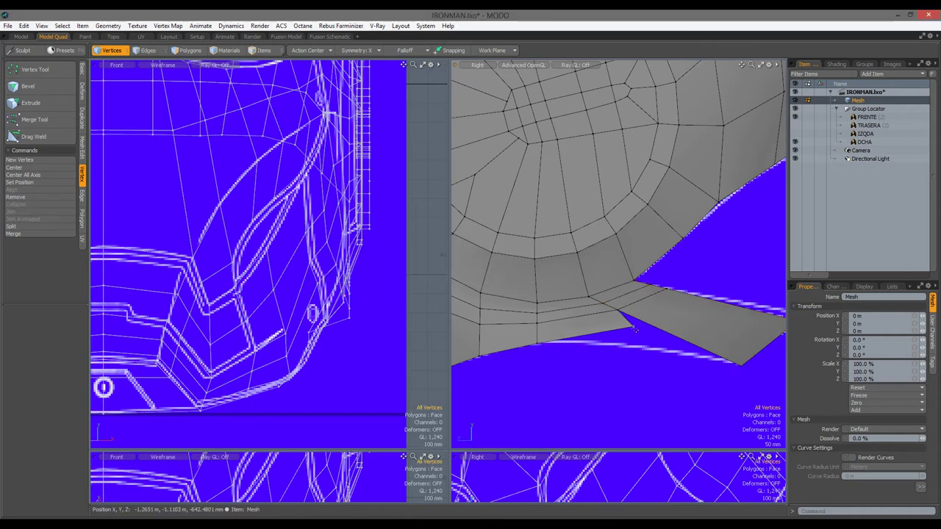
{"action": "left_click", "coordinate": [414, 407]}
{"action": "scroll", "coordinate": [677, 411], "scroll_direction": "down", "scroll_amount": 5}
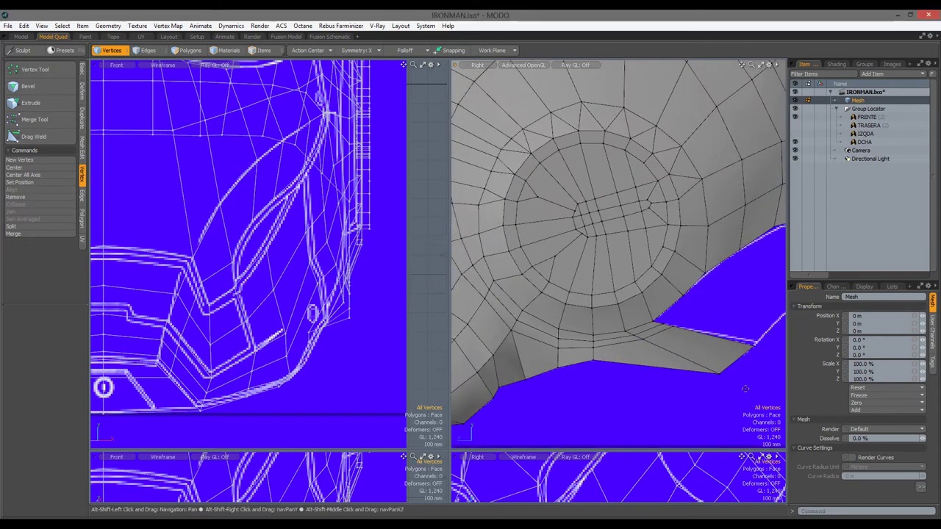
Hide the reference images and reshape the helmet's lower side border from below using a transform with screen falloff
{"action": "left_click_drag", "start_coordinate": [677, 411], "coordinate": [634, 406], "text": "alt+shift"}
{"action": "left_click", "coordinate": [793, 108]}
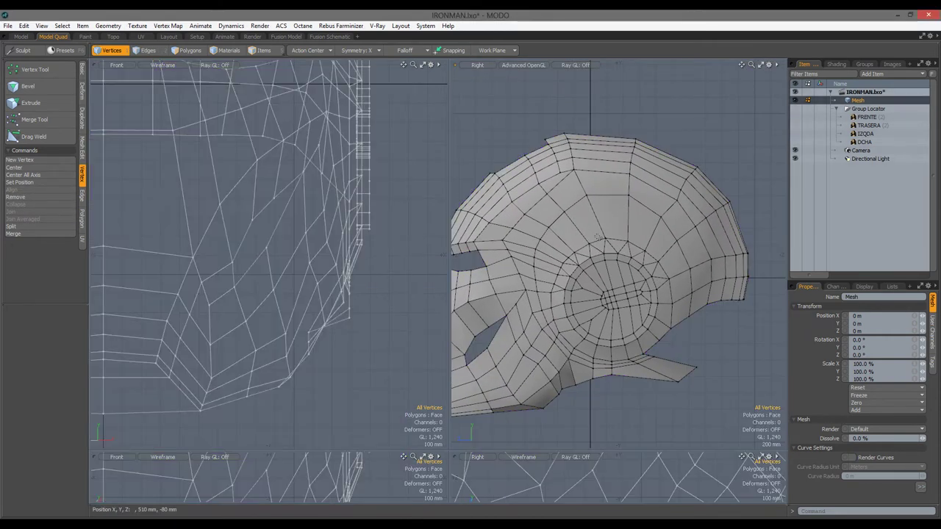
{"action": "key", "text": "ctrl+space"}
{"action": "left_click_drag", "start_coordinate": [515, 243], "coordinate": [383, 248], "text": "alt"}
{"action": "left_click", "coordinate": [509, 184]}
{"action": "key", "text": "w"}
{"action": "key", "text": "space"}
{"action": "key", "text": "2"}
{"action": "left_click", "coordinate": [381, 246]}
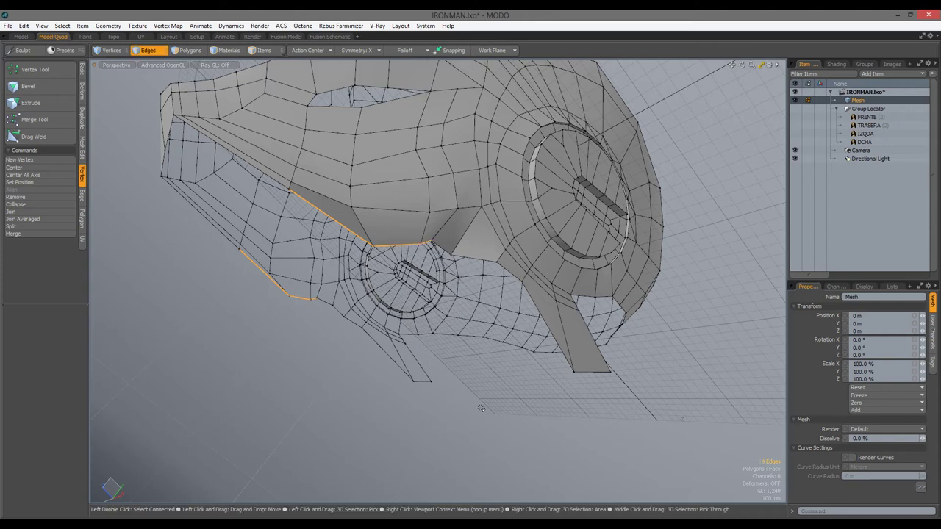
{"action": "left_click_drag", "start_coordinate": [481, 408], "coordinate": [485, 220], "text": "ctrl+alt"}
{"action": "left_click_drag", "start_coordinate": [500, 140], "coordinate": [504, 131]}
{"action": "left_click_drag", "start_coordinate": [477, 342], "coordinate": [456, 406]}
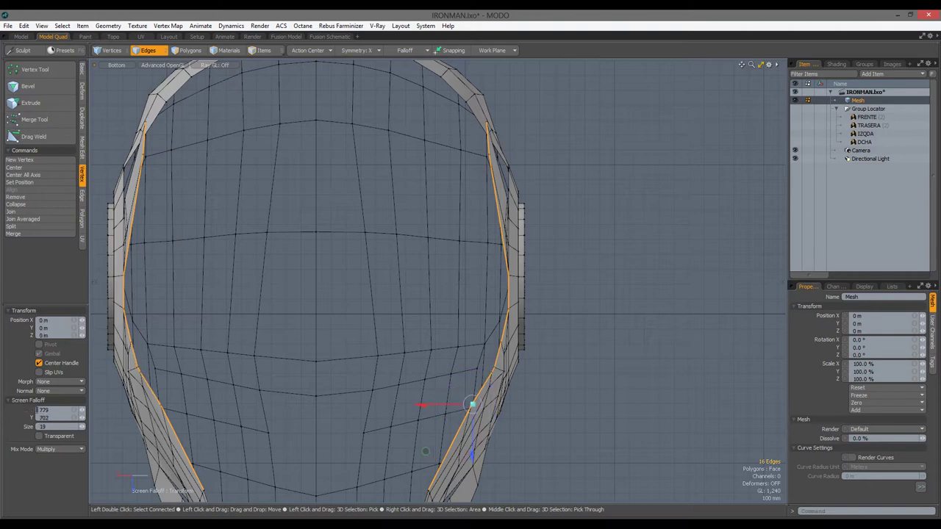
{"action": "left_click_drag", "start_coordinate": [507, 312], "coordinate": [479, 161], "text": "alt"}
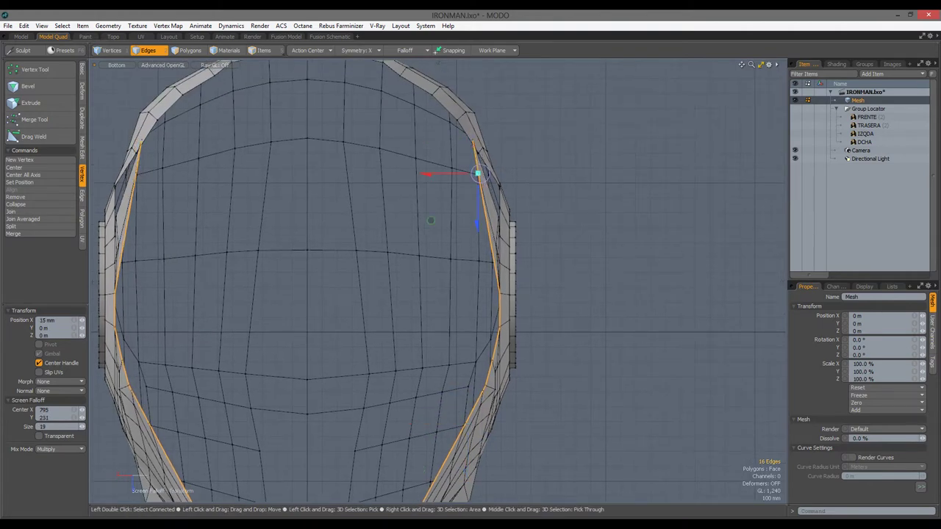
Fill both eye openings with polygons, bevel them inward and shape the inner faces to the front reference's eye outline
{"action": "key", "text": "ctrl+space"}
{"action": "left_click", "coordinate": [420, 288]}
{"action": "left_click_drag", "start_coordinate": [420, 288], "coordinate": [448, 345], "text": "alt"}
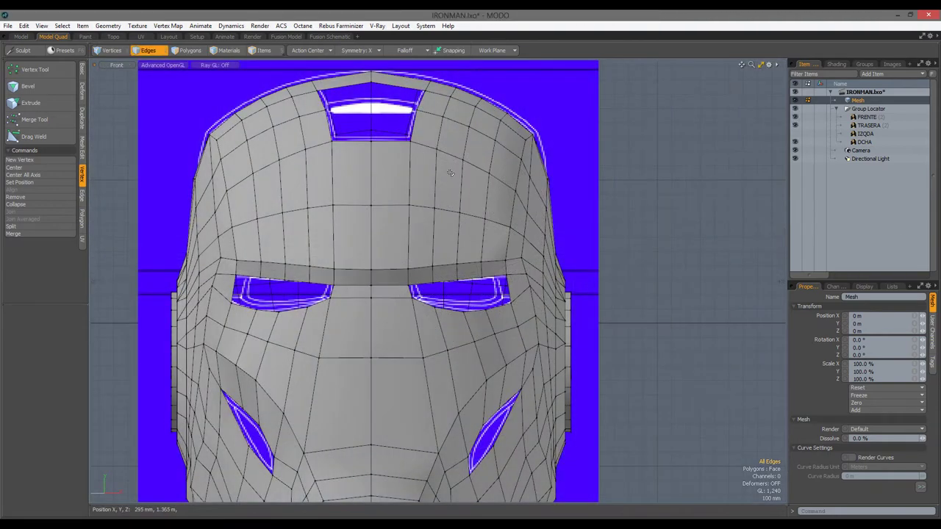
{"action": "scroll", "coordinate": [478, 296], "scroll_direction": "up", "scroll_amount": 5}
{"action": "key", "text": "3"}
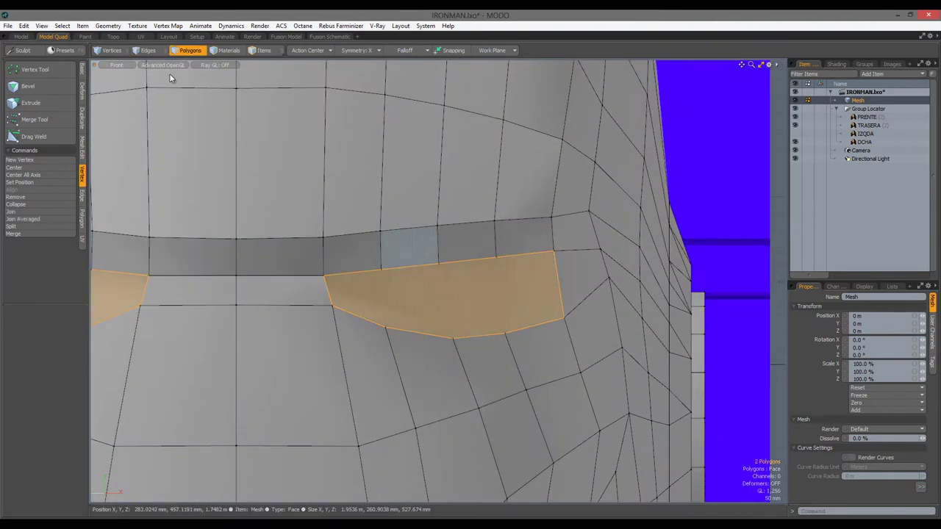
{"action": "left_click", "coordinate": [162, 65]}
{"action": "left_click", "coordinate": [158, 96]}
{"action": "key", "text": "b"}
{"action": "key", "text": "w"}
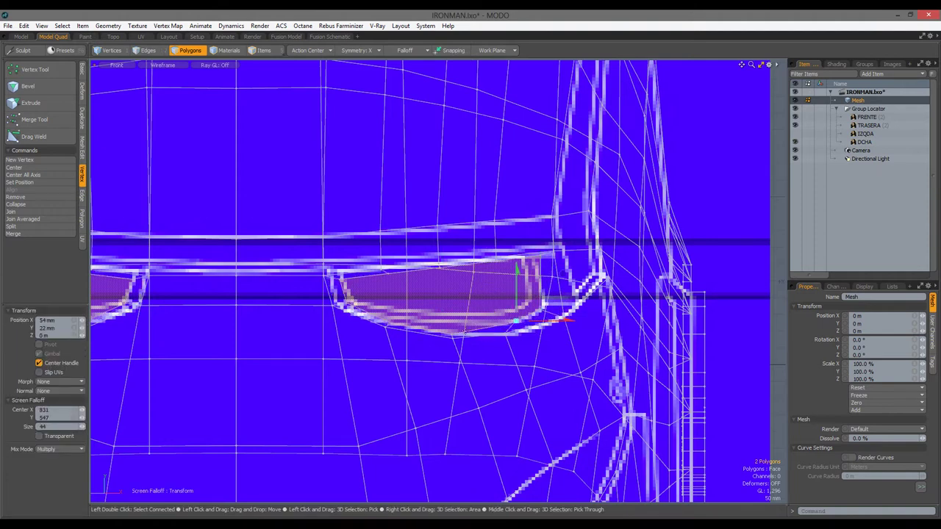
{"action": "key", "text": "q"}
Switch to Gooch Tone Shading, isolate the eye polygons, cut them with Edge Slice and unhide the rest of the helmet
{"action": "left_click", "coordinate": [162, 65]}
{"action": "left_click", "coordinate": [214, 116]}
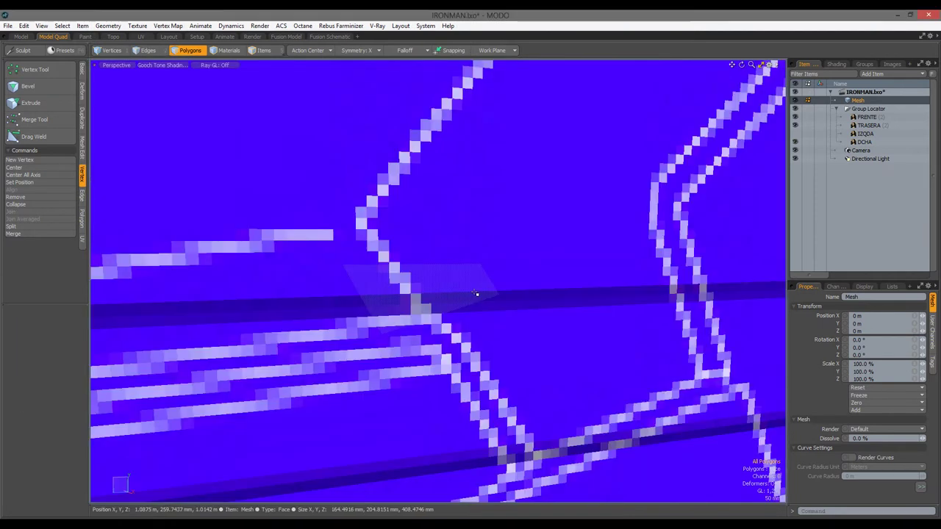
{"action": "key", "text": "a"}
{"action": "left_click_drag", "start_coordinate": [514, 294], "coordinate": [420, 343], "text": "alt"}
{"action": "key", "text": "w"}
{"action": "left_click_drag", "start_coordinate": [417, 311], "coordinate": [598, 372], "text": "alt"}
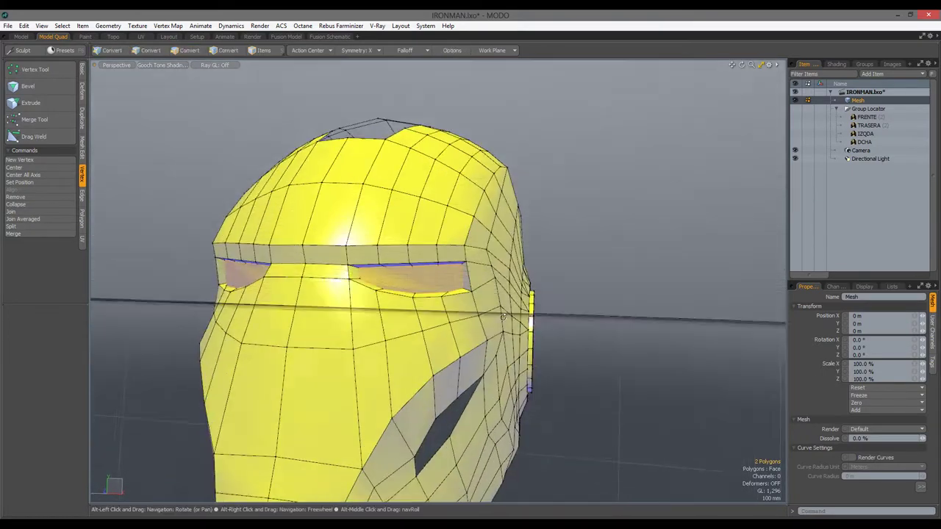
{"action": "key", "text": "3"}
{"action": "key", "text": "shift+h"}
{"action": "key", "text": "alt+c"}
{"action": "left_click", "coordinate": [325, 296]}
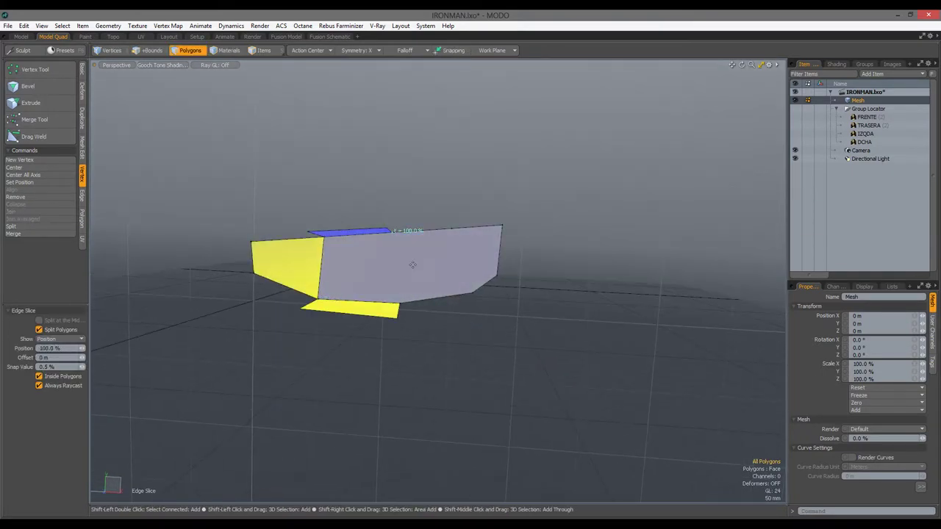
{"action": "key", "text": "u"}
Bridge the end edges of the two rear side strips to form a crosspiece behind the neck
{"action": "left_click_drag", "start_coordinate": [530, 329], "coordinate": [498, 315], "text": "alt"}
{"action": "key", "text": "2"}
{"action": "right_click", "coordinate": [498, 314]}
{"action": "left_click", "coordinate": [529, 319]}
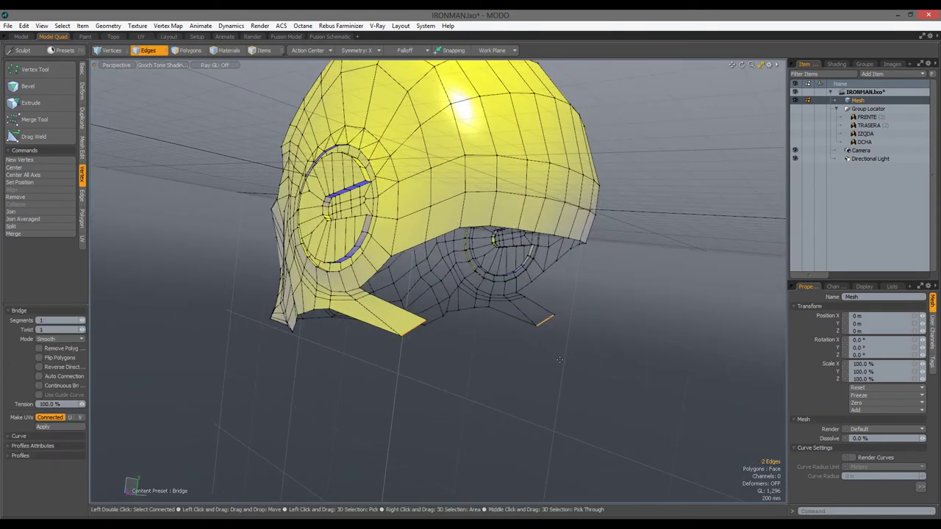
Check the crosspiece against the side reference, slice it at the middle and bevel the cut by 200 mm into a central section
{"action": "key", "text": "ctrl+space"}
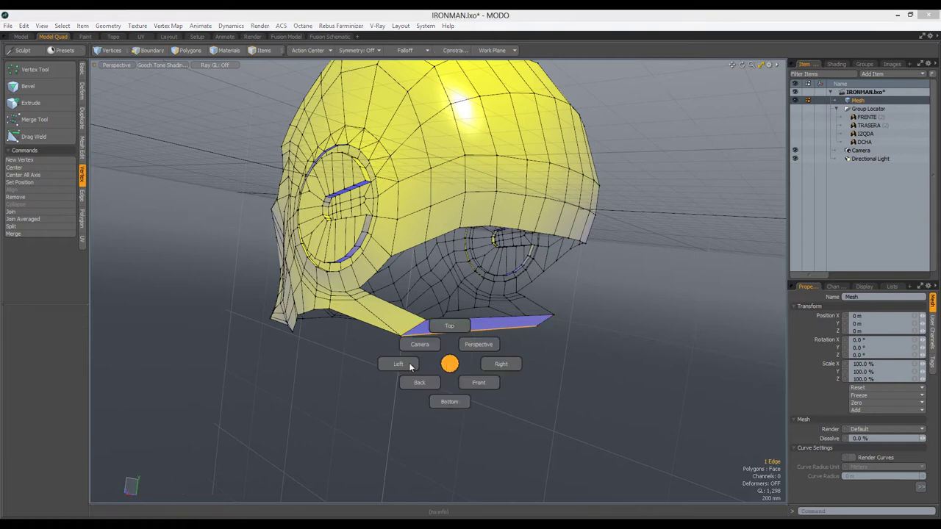
{"action": "left_click", "coordinate": [406, 362]}
{"action": "left_click", "coordinate": [795, 109]}
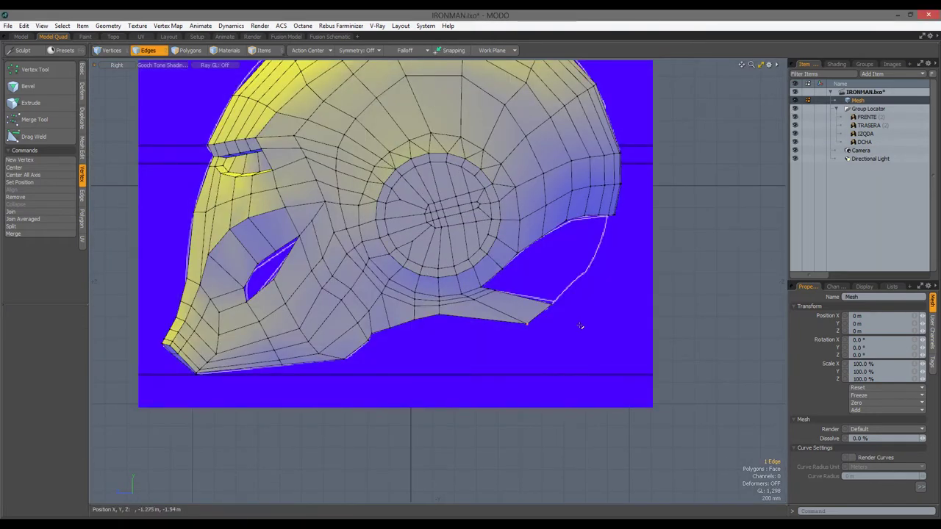
{"action": "left_click_drag", "start_coordinate": [577, 290], "coordinate": [556, 306], "text": "alt+shift"}
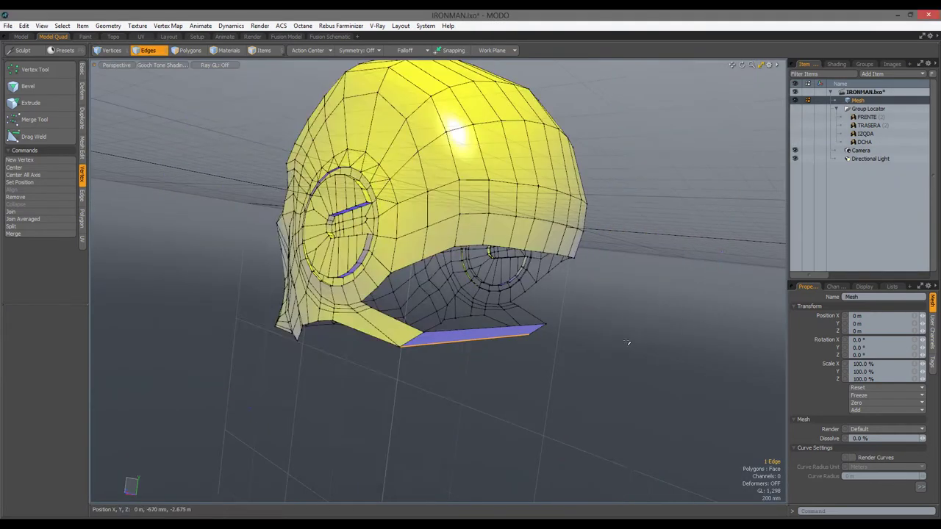
{"action": "left_click_drag", "start_coordinate": [628, 343], "coordinate": [431, 342], "text": "alt"}
{"action": "key", "text": "alt+c"}
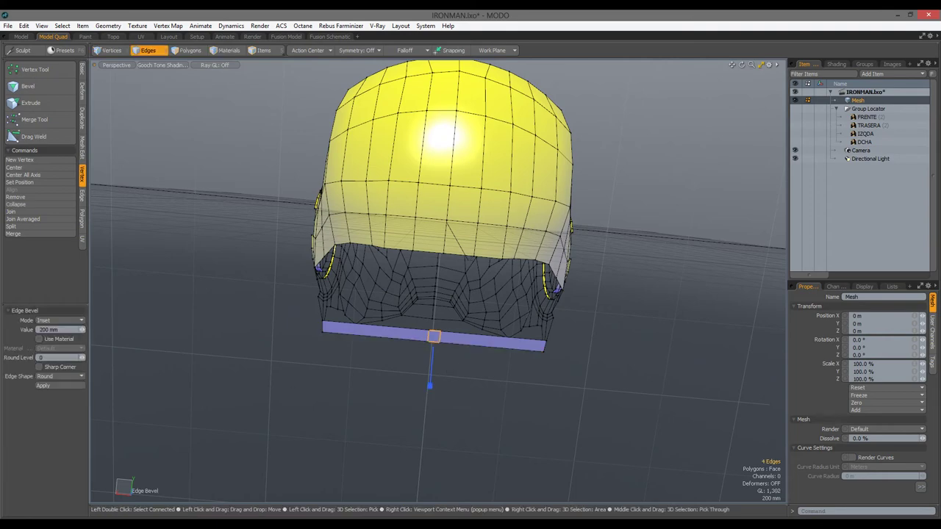
Bridge the crosspiece's central section to the helmet's rear border, loop slice the new strip and move the cut onto the reference outline
{"action": "left_click_drag", "start_coordinate": [501, 376], "coordinate": [451, 271], "text": "alt"}
{"action": "key", "text": "2"}
{"action": "right_click", "coordinate": [422, 332]}
{"action": "left_click", "coordinate": [441, 335]}
{"action": "left_click_drag", "start_coordinate": [456, 345], "coordinate": [632, 345], "text": "alt"}
{"action": "left_click", "coordinate": [794, 109]}
{"action": "key", "text": "alt+c"}
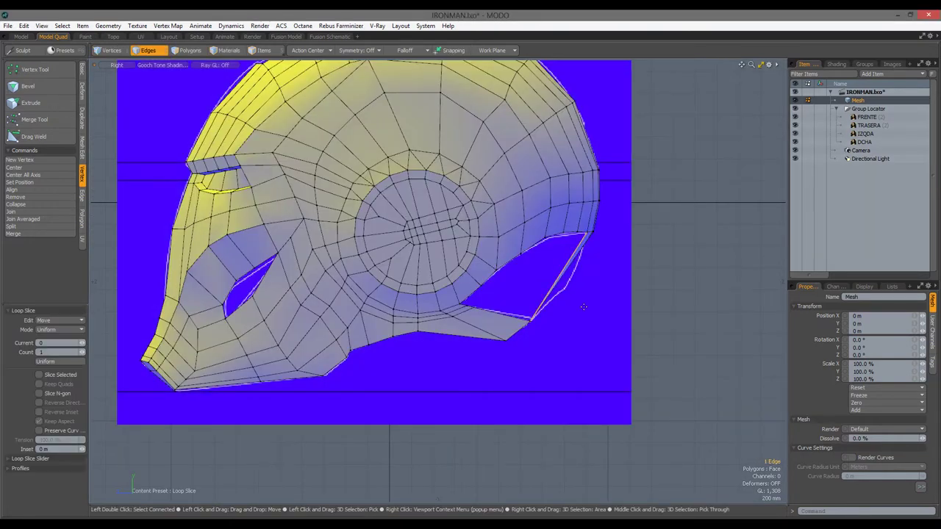
{"action": "key", "text": "w"}
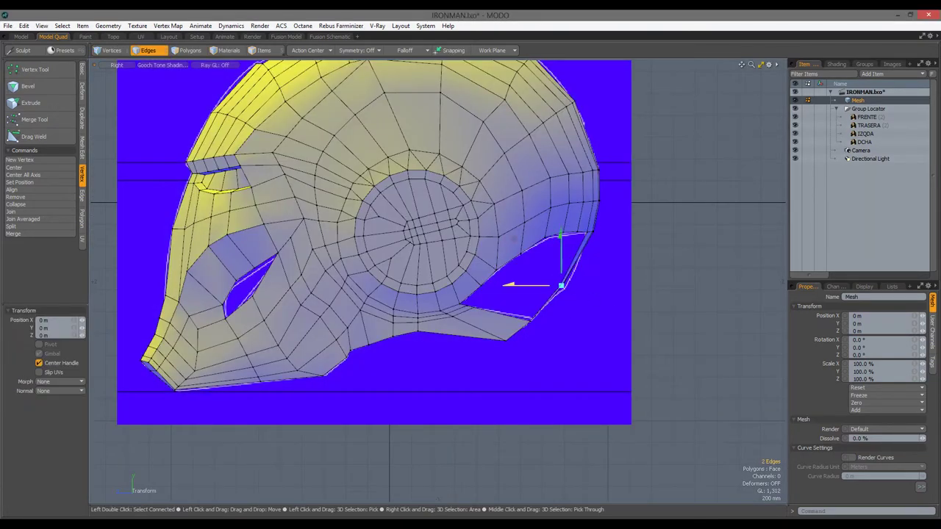
{"action": "left_click", "coordinate": [572, 337]}
Replace the off-centre rear strip with a bridge between the central edges of the helmet's rear border and the crosspiece, following the rear outline
{"action": "scroll", "coordinate": [552, 352], "scroll_direction": "down", "scroll_amount": 3}
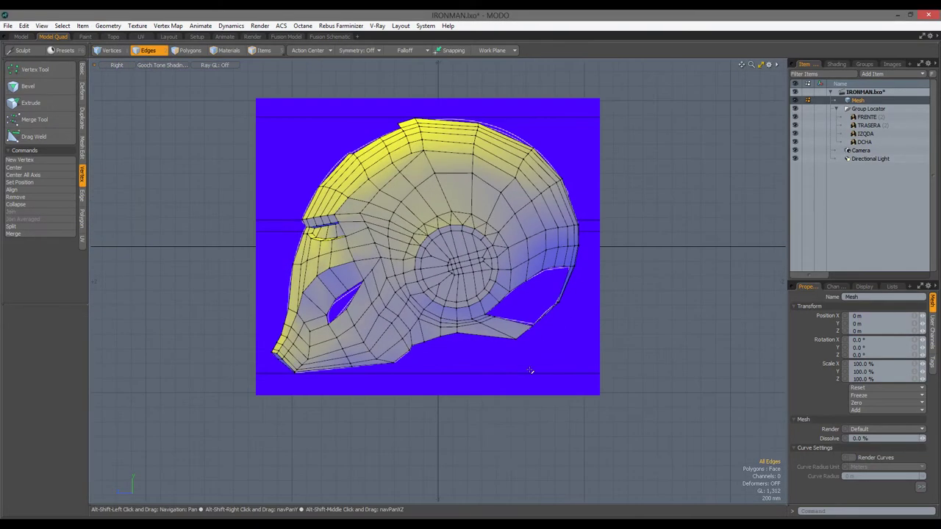
{"action": "left_click", "coordinate": [794, 108]}
{"action": "key", "text": "ctrl+space"}
{"action": "left_click", "coordinate": [591, 267]}
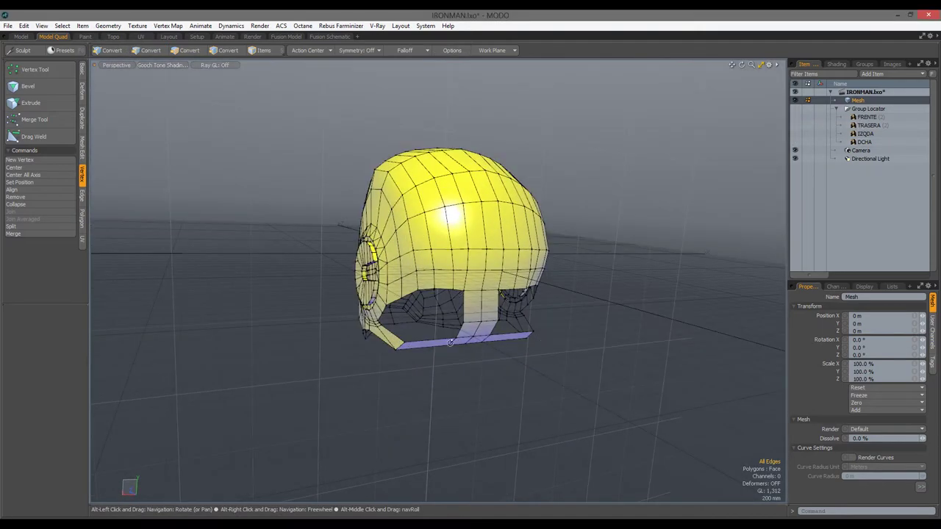
{"action": "left_click_drag", "start_coordinate": [450, 343], "coordinate": [455, 395], "text": "ctrl+alt"}
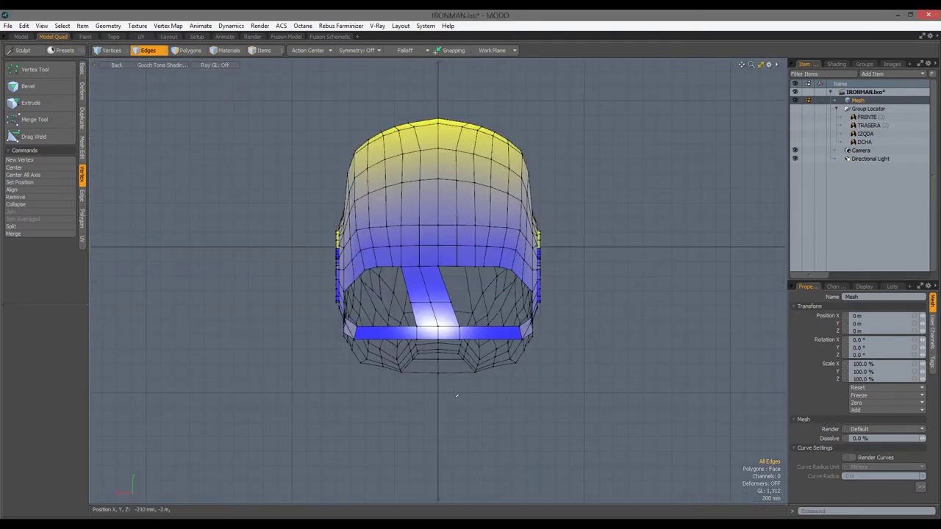
{"action": "key", "text": "3"}
{"action": "scroll", "coordinate": [423, 294], "scroll_direction": "up", "scroll_amount": 2}
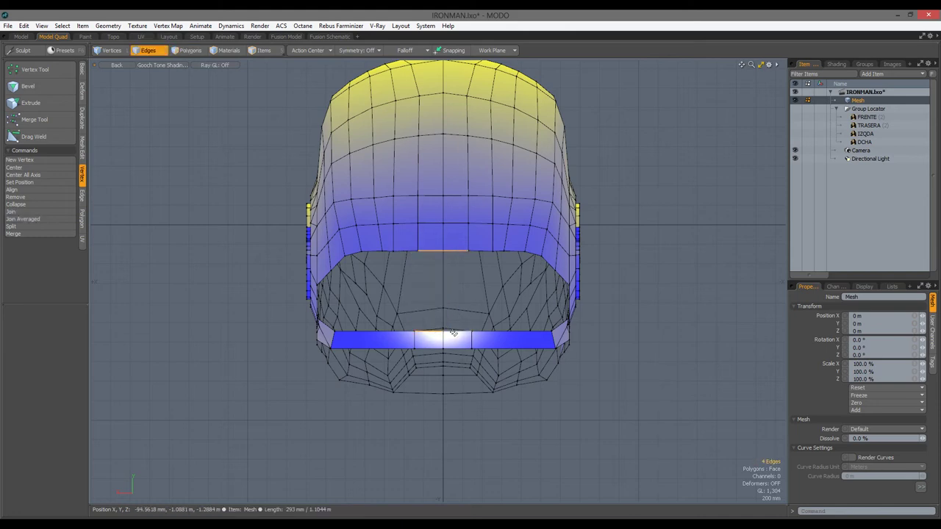
{"action": "right_click", "coordinate": [454, 333]}
{"action": "left_click", "coordinate": [583, 394]}
{"action": "left_click_drag", "start_coordinate": [441, 294], "coordinate": [601, 294], "text": "ctrl+alt"}
{"action": "key", "text": "space"}
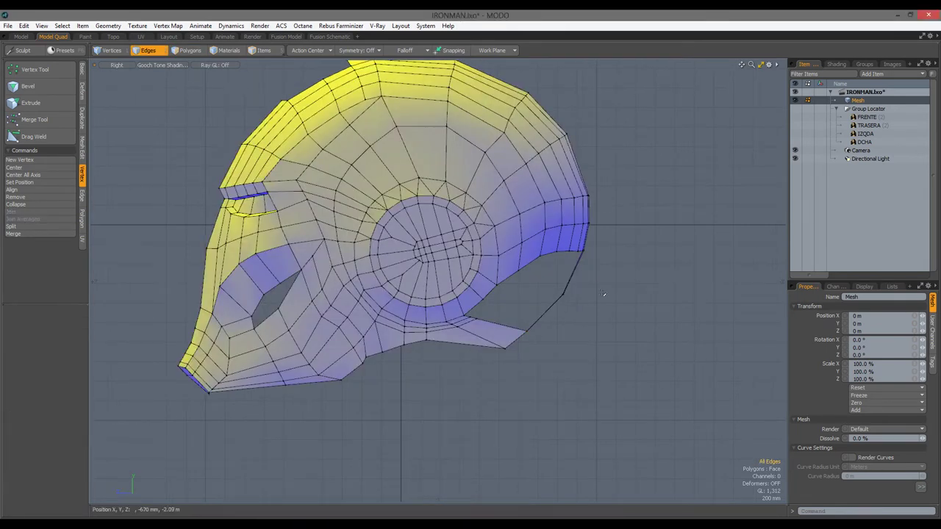
Try to loop slice the rear crosspiece uniformly on both sides of the central strip, with a count of 2
{"action": "left_click_drag", "start_coordinate": [515, 367], "coordinate": [468, 296], "text": "alt"}
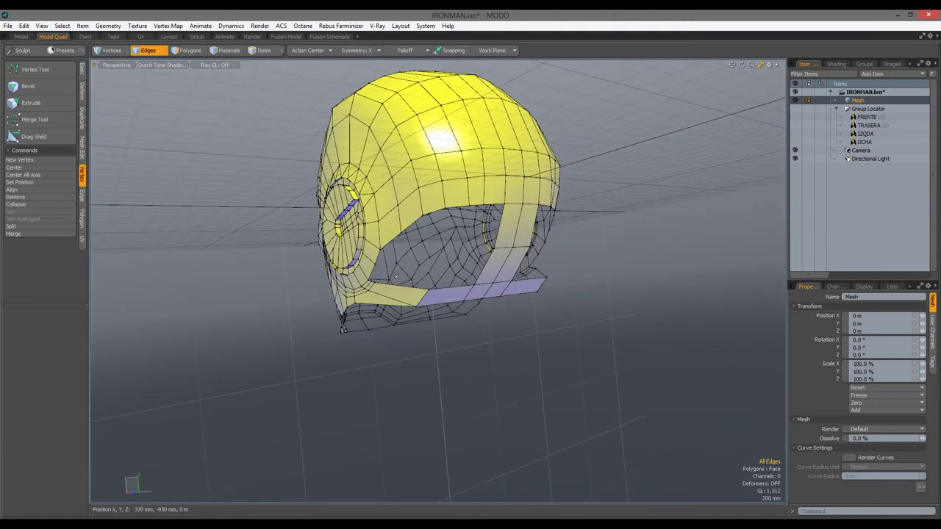
{"action": "left_click", "coordinate": [468, 346]}
{"action": "left_click_drag", "start_coordinate": [468, 346], "coordinate": [426, 315], "text": "alt"}
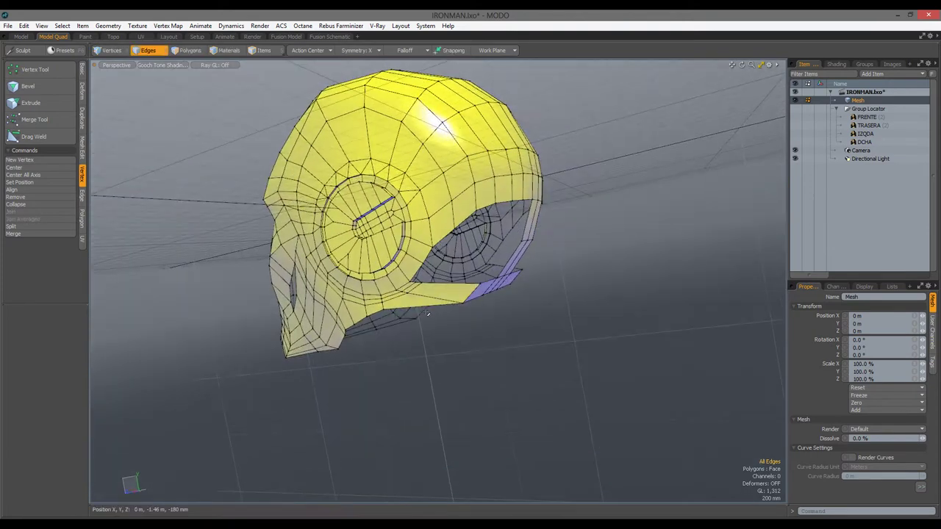
{"action": "left_click_drag", "start_coordinate": [497, 371], "coordinate": [420, 337], "text": "alt"}
{"action": "key", "text": "alt+c"}
{"action": "left_click", "coordinate": [79, 330]}
{"action": "left_click", "coordinate": [58, 339]}
{"action": "left_click", "coordinate": [82, 351]}
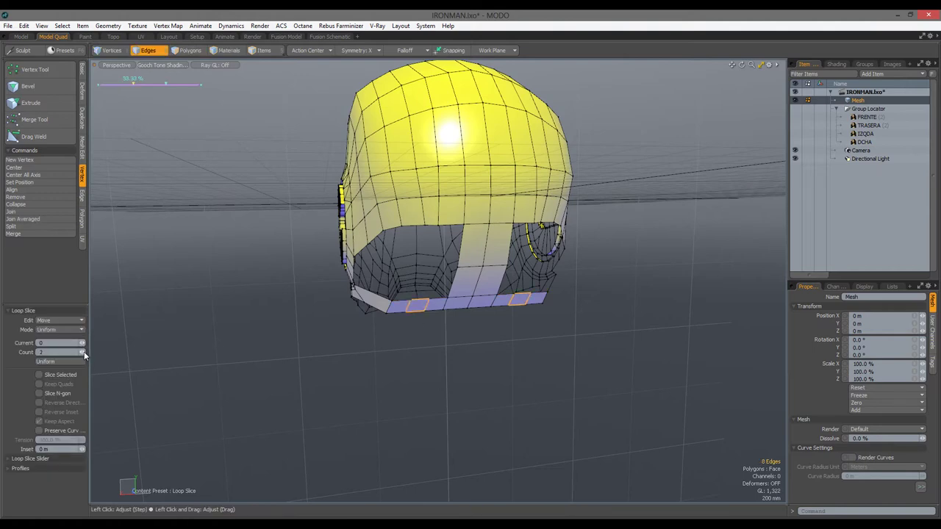
{"action": "left_click_drag", "start_coordinate": [413, 369], "coordinate": [431, 306], "text": "alt"}
{"action": "key", "text": "alt+c"}
{"action": "key", "text": "space"}
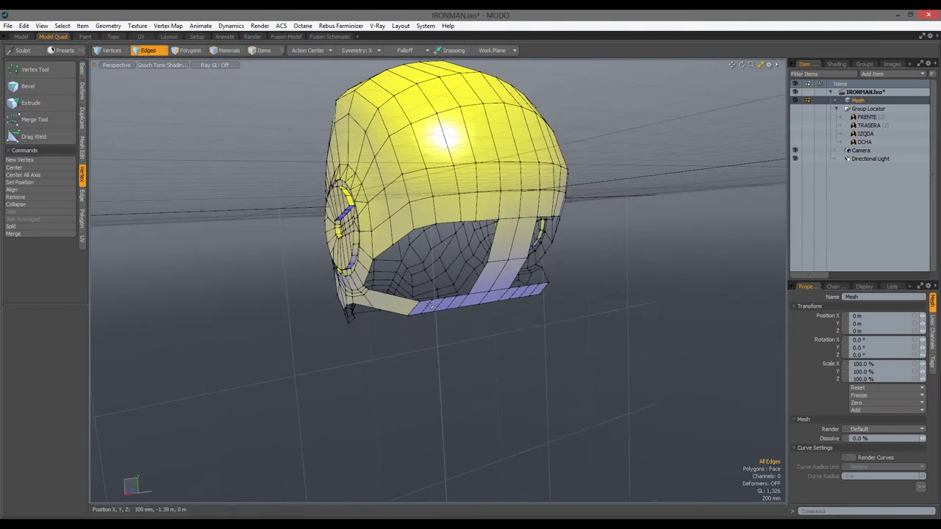
Try to bridge the border edges surrounding the rear openings on both sides of the central strip
{"action": "left_click", "coordinate": [450, 387]}
{"action": "left_click_drag", "start_coordinate": [450, 387], "coordinate": [457, 372], "text": "alt"}
{"action": "right_click", "coordinate": [447, 316]}
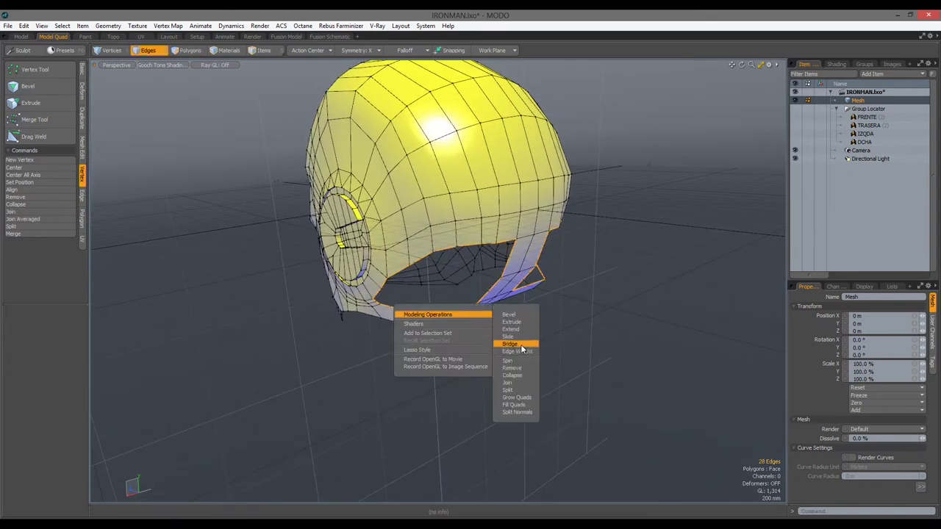
{"action": "left_click", "coordinate": [518, 343]}
{"action": "left_click_drag", "start_coordinate": [311, 380], "coordinate": [352, 353], "text": "alt"}
Edge slice the side strip diagonally from its attached end to its lower edge and clean up the vertices at the attached end
{"action": "key", "text": "3"}
{"action": "scroll", "coordinate": [401, 326], "scroll_direction": "up", "scroll_amount": 8}
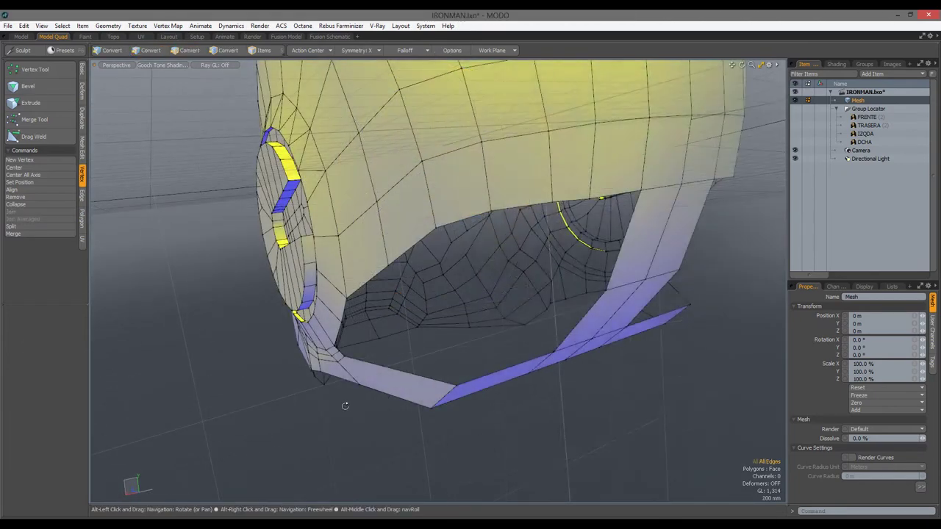
{"action": "key", "text": "c"}
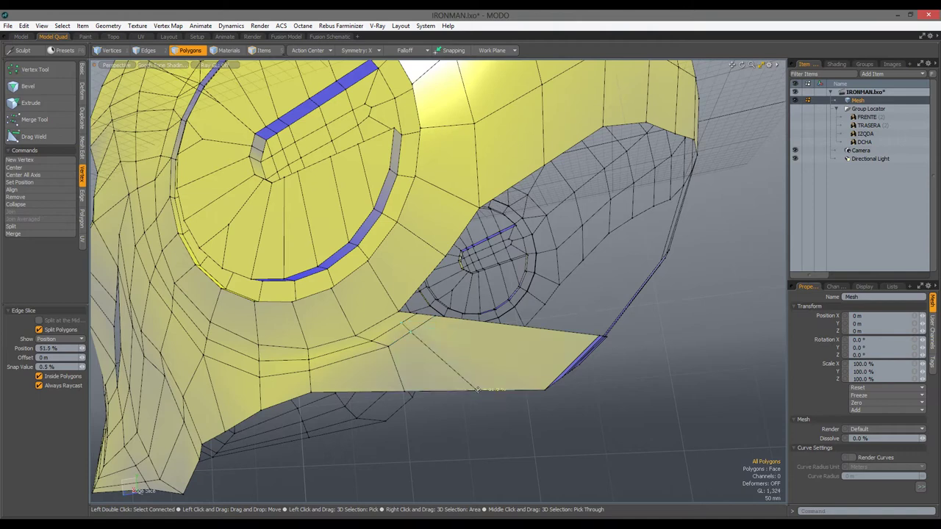
{"action": "key", "text": "ctrl+j"}
{"action": "key", "text": "Return"}
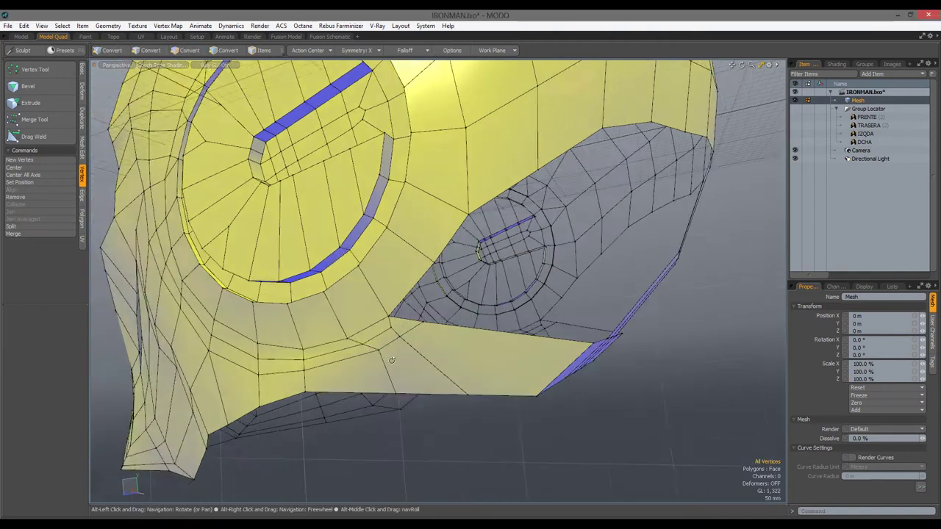
Bridge the side opening's upper border edges to the strip's upper edges and loop slice the new patch with a count of 3
{"action": "left_click_drag", "start_coordinate": [458, 264], "coordinate": [342, 332], "text": "alt"}
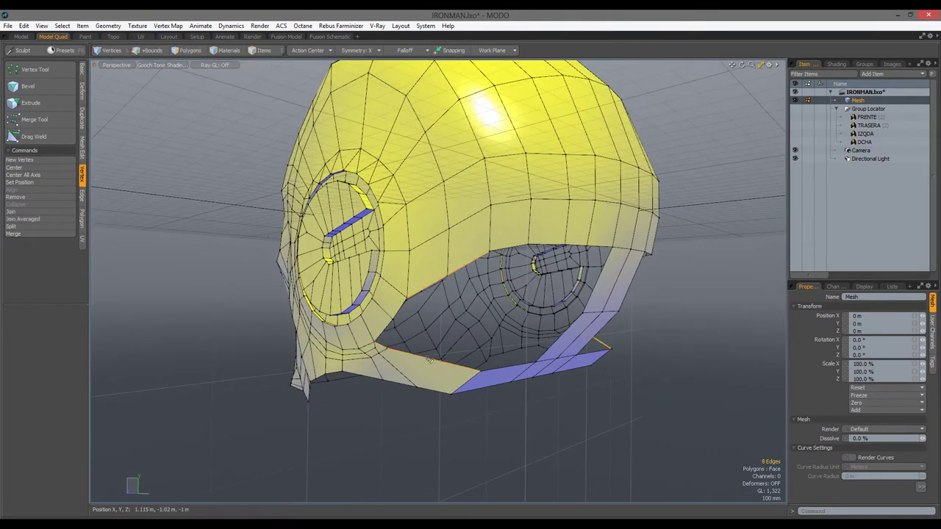
{"action": "key", "text": "2"}
{"action": "left_click_drag", "start_coordinate": [430, 360], "coordinate": [397, 346], "text": "alt"}
{"action": "key", "text": "alt+c"}
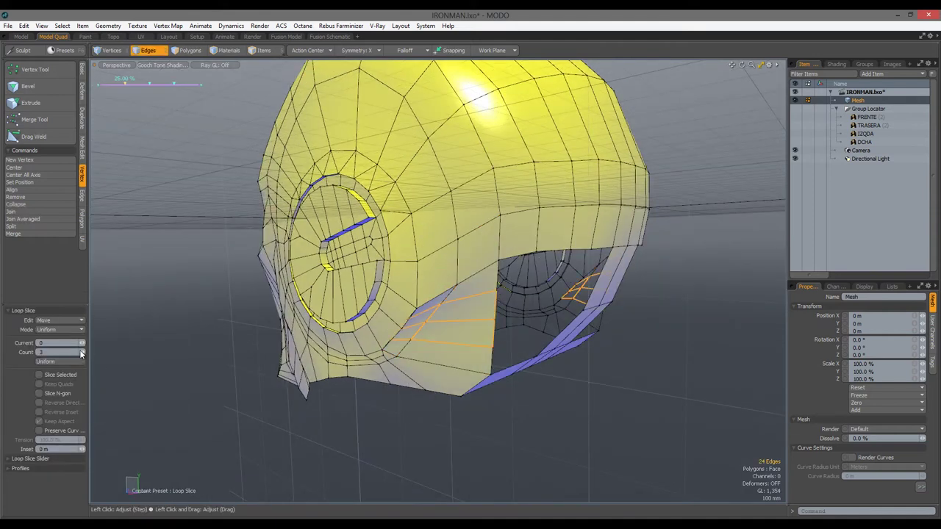
Join the separate vertices where the side strip attaches to the helmet's lower edge
{"action": "key", "text": "space"}
{"action": "key", "text": "space"}
{"action": "scroll", "coordinate": [412, 396], "scroll_direction": "up", "scroll_amount": 5}
{"action": "left_click_drag", "start_coordinate": [413, 396], "coordinate": [430, 305], "text": "alt"}
{"action": "key", "text": "space"}
{"action": "left_click", "coordinate": [41, 211]}
{"action": "left_click", "coordinate": [510, 262]}
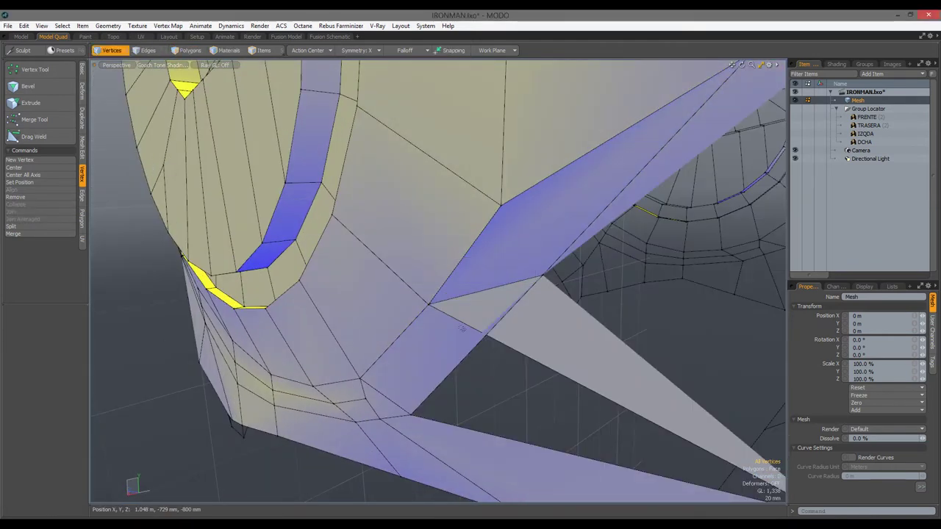
Join the nearly coincident vertices at the lower side corner in wireframe, and set the viewport to Advanced OpenGL shading
{"action": "left_click_drag", "start_coordinate": [510, 262], "coordinate": [450, 379], "text": "alt"}
{"action": "left_click", "coordinate": [162, 64]}
{"action": "left_click", "coordinate": [158, 71]}
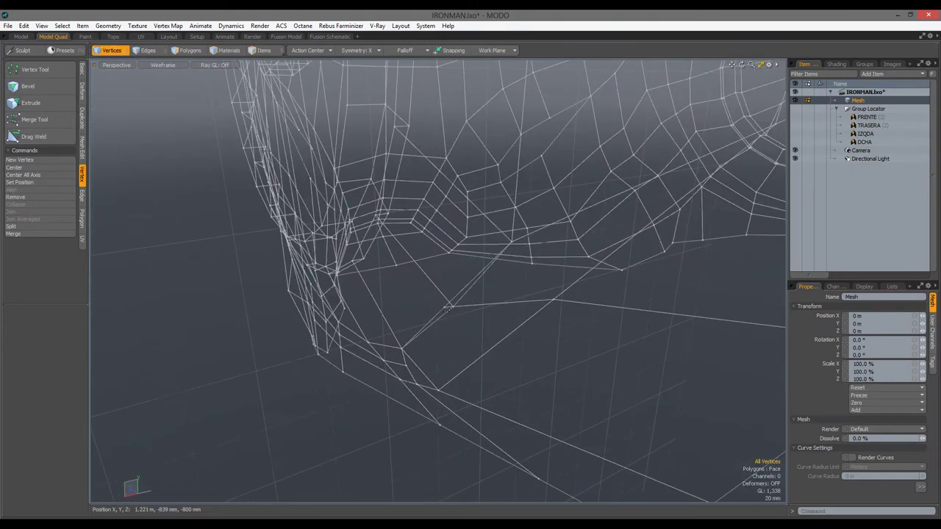
{"action": "left_click", "coordinate": [11, 212]}
{"action": "left_click", "coordinate": [163, 108]}
Move the symmetrical vertex pair near the lower side edges by -15 mm in Y and -3 mm in Z
{"action": "mouse_move", "coordinate": [383, 346]}
{"action": "left_mouse_down", "text": "alt"}
{"action": "mouse_move", "coordinate": [441, 367]}
{"action": "mouse_move", "coordinate": [398, 371]}
{"action": "mouse_move", "coordinate": [507, 327]}
{"action": "left_mouse_up", "text": "alt"}
{"action": "scroll", "coordinate": [512, 324], "scroll_direction": "up", "scroll_amount": 5}
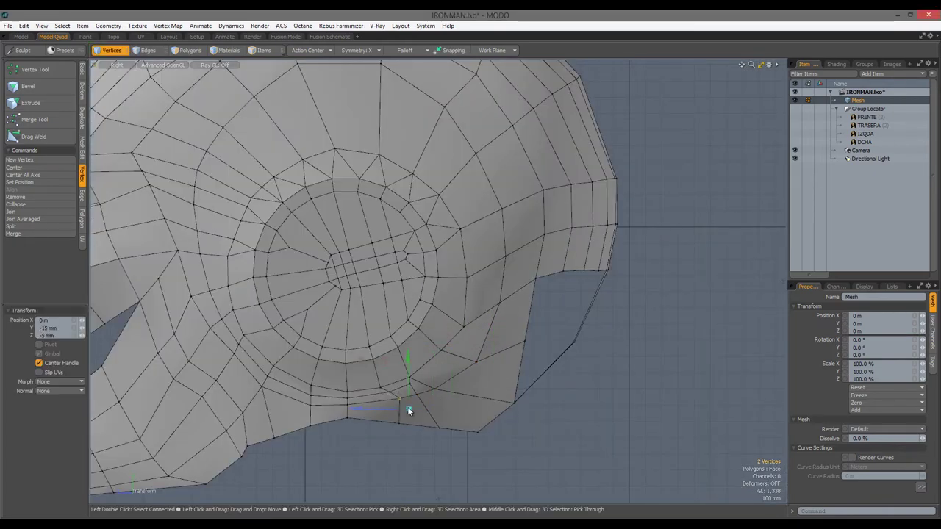
{"action": "scroll", "coordinate": [409, 410], "scroll_direction": "down", "scroll_amount": 5}
{"action": "left_click_drag", "start_coordinate": [408, 410], "coordinate": [469, 316], "text": "alt"}
{"action": "key", "text": "w"}
{"action": "scroll", "coordinate": [473, 352], "scroll_direction": "down", "scroll_amount": 5}
{"action": "scroll", "coordinate": [408, 301], "scroll_direction": "up", "scroll_amount": 5}
Loop slice the rear crosspiece uniformly with a count of 2 on both sides of the central strip
{"action": "key", "text": "1"}
{"action": "left_click", "coordinate": [353, 322]}
{"action": "key", "text": "3"}
{"action": "scroll", "coordinate": [411, 294], "scroll_direction": "down", "scroll_amount": 5}
{"action": "scroll", "coordinate": [500, 274], "scroll_direction": "up", "scroll_amount": 3}
{"action": "key", "text": "w"}
{"action": "key", "text": "alt+c"}
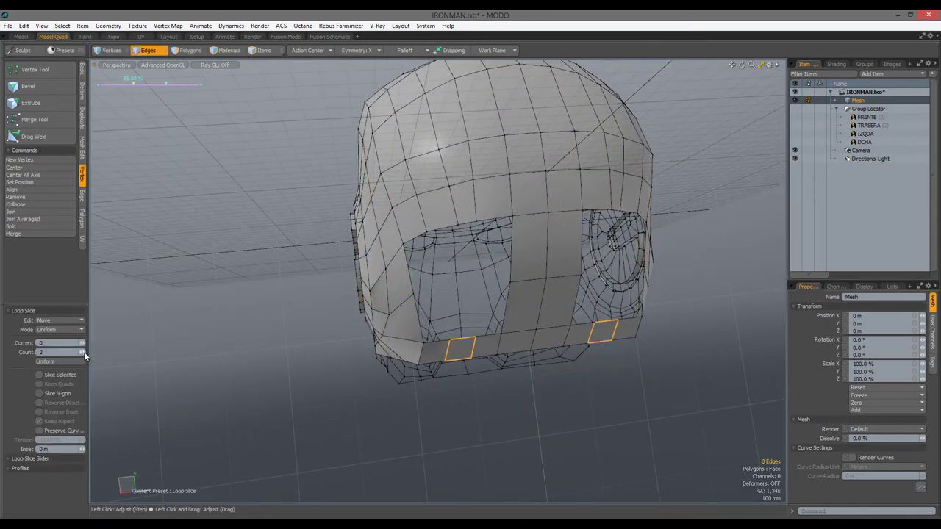
Delete one half of the helmet at the centre line and mirror the remaining half across X
{"action": "left_click_drag", "start_coordinate": [491, 339], "coordinate": [468, 439], "text": "alt"}
{"action": "key", "text": "3"}
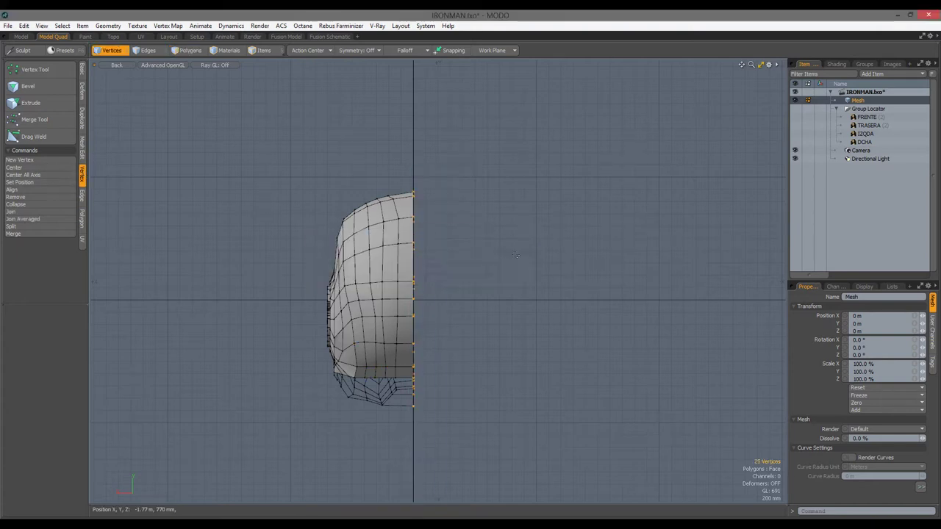
{"action": "left_click", "coordinate": [82, 117]}
{"action": "left_click", "coordinate": [30, 86]}
{"action": "key", "text": "space"}
Run Mesh Cleanup on the whole helmet and switch its polygons from subdivision surfaces to faces
{"action": "left_click", "coordinate": [108, 26]}
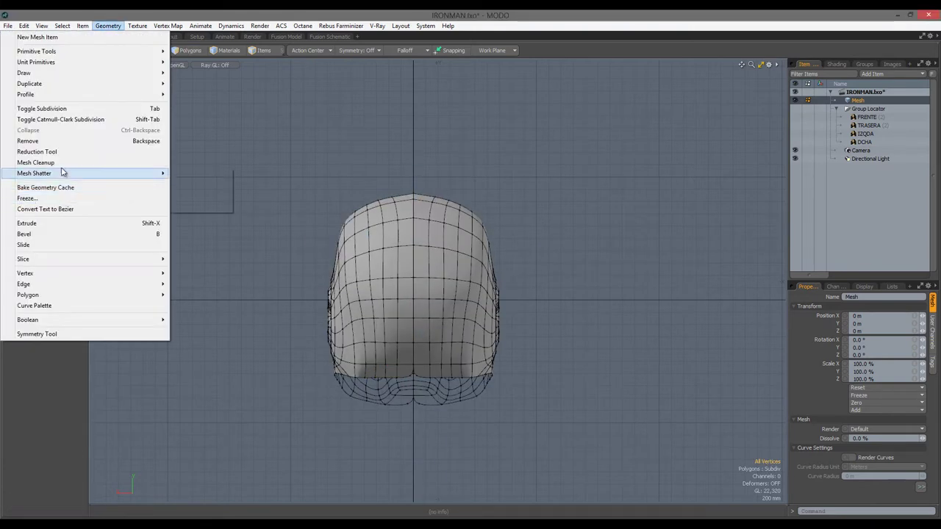
{"action": "left_click", "coordinate": [45, 173]}
{"action": "key", "text": "Return"}
{"action": "left_click_drag", "start_coordinate": [441, 294], "coordinate": [367, 308], "text": "alt"}
{"action": "key", "text": "Tab"}
{"action": "left_click_drag", "start_coordinate": [331, 221], "coordinate": [360, 74], "text": "alt"}
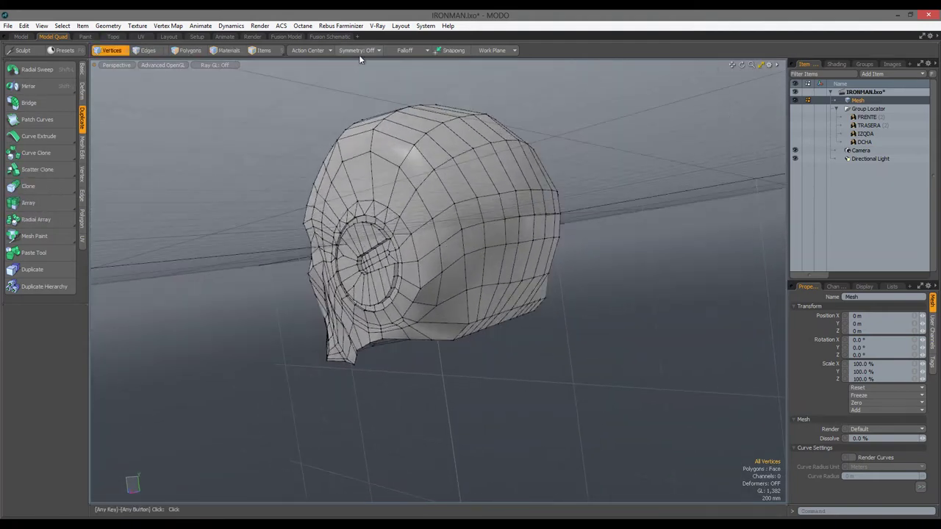
Smooth the lower back of the helmet with the Smooth sculpting brush at size 107 and 25% offset
{"action": "left_click", "coordinate": [22, 50]}
{"action": "mouse_move", "coordinate": [505, 357]}
{"action": "left_mouse_down", "text": "alt"}
{"action": "mouse_move", "coordinate": [412, 291]}
{"action": "mouse_move", "coordinate": [426, 270]}
{"action": "left_mouse_up", "text": "alt"}
{"action": "left_click_drag", "start_coordinate": [416, 215], "coordinate": [490, 267], "text": "alt"}
{"action": "key", "text": "ctrl+space"}
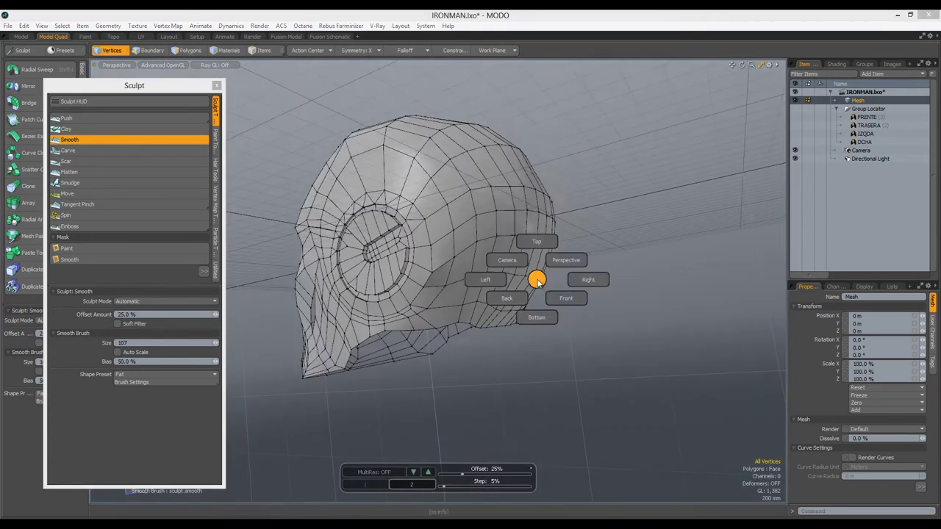
{"action": "left_click", "coordinate": [571, 269]}
{"action": "mouse_move", "coordinate": [529, 346]}
{"action": "right_mouse_down", "text": "ctrl+alt"}
{"action": "mouse_move", "coordinate": [507, 331]}
{"action": "mouse_move", "coordinate": [518, 330]}
{"action": "right_mouse_up", "text": "ctrl+alt"}
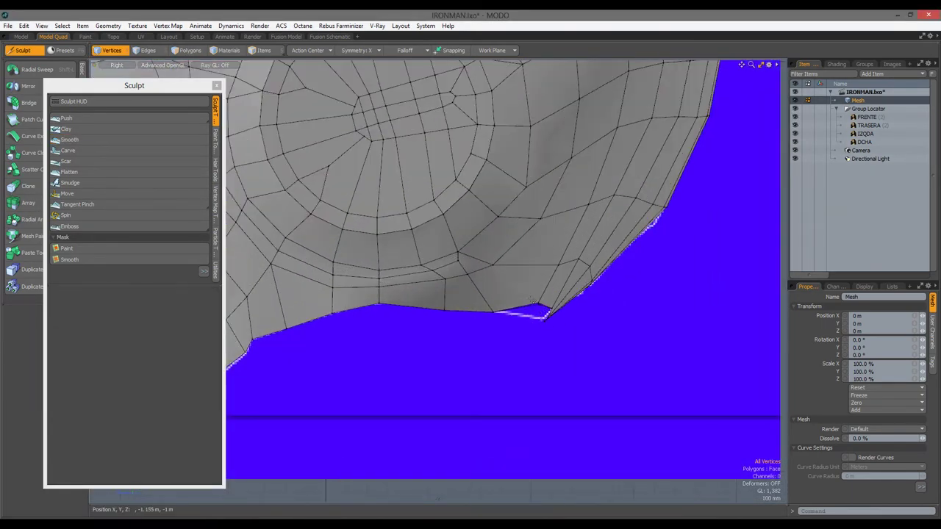
{"action": "scroll", "coordinate": [522, 328], "scroll_direction": "up", "scroll_amount": 2}
{"action": "key", "text": "y"}
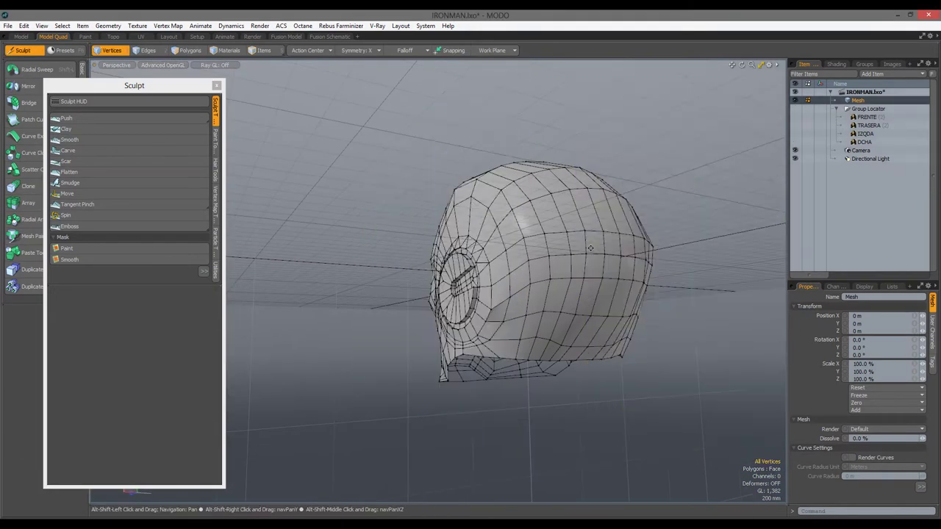
{"action": "left_click_drag", "start_coordinate": [412, 412], "coordinate": [540, 302], "text": "alt"}
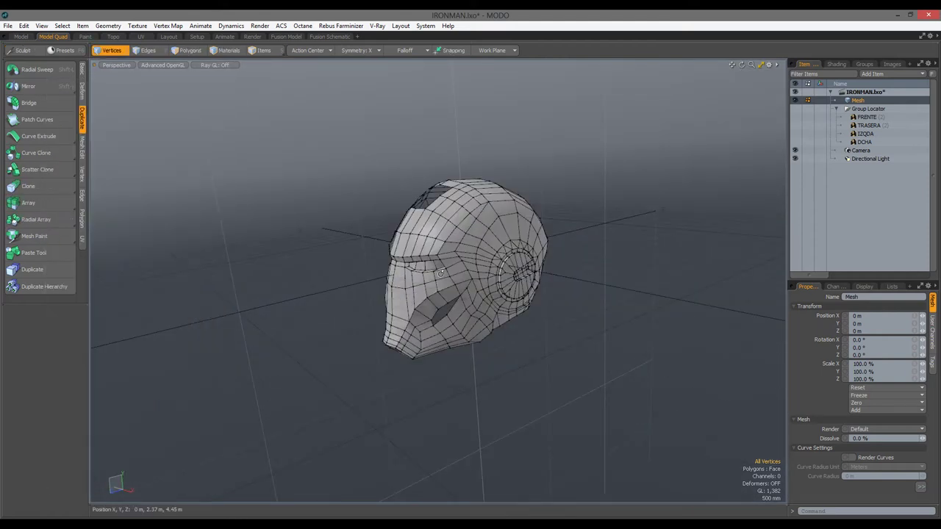
Fill the opening at the top of the forehead with a single polygon
{"action": "left_click_drag", "start_coordinate": [441, 294], "coordinate": [357, 305], "text": "alt"}
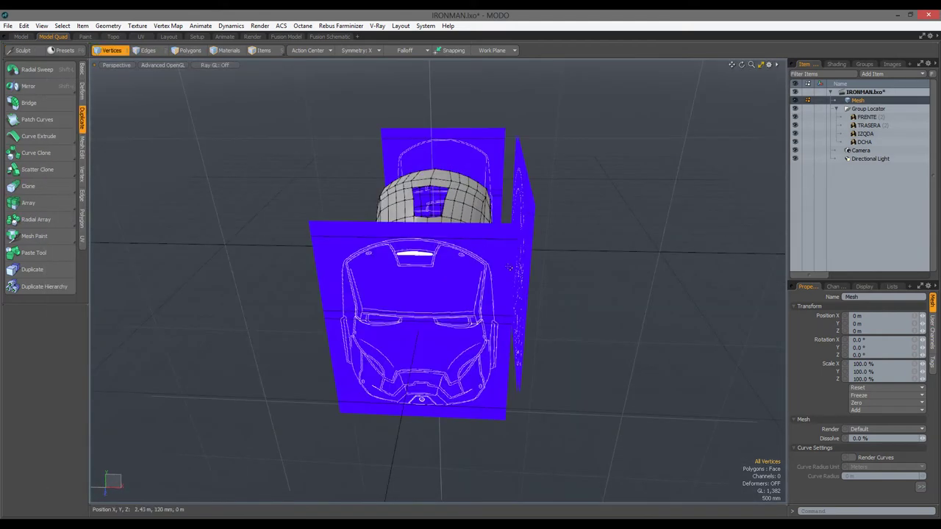
{"action": "left_click_drag", "start_coordinate": [432, 199], "coordinate": [453, 198], "text": "ctrl+alt"}
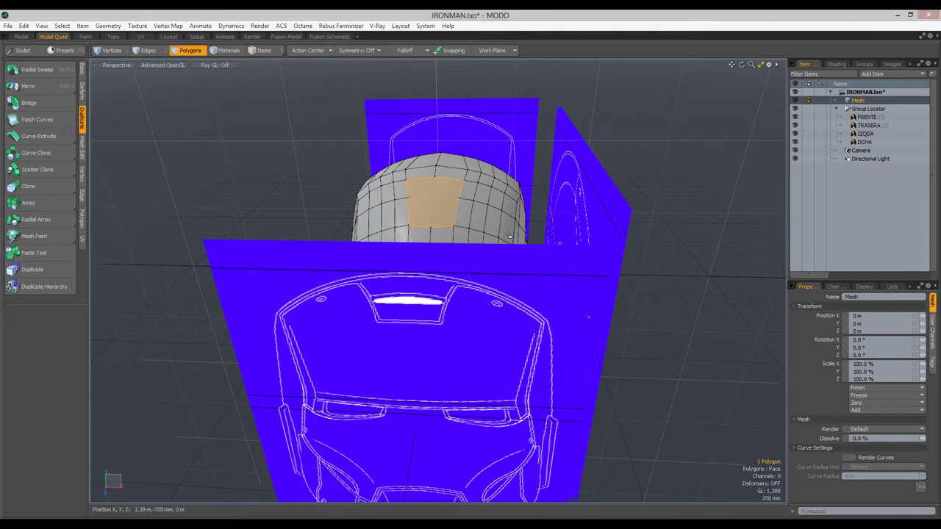
{"action": "scroll", "coordinate": [364, 276], "scroll_direction": "up", "scroll_amount": 3}
Lower the forehead fill's two upper edges by 115 mm in the front view, hide the reference images and apply Gooch Tone shading
{"action": "left_click_drag", "start_coordinate": [363, 276], "coordinate": [478, 294], "text": "alt"}
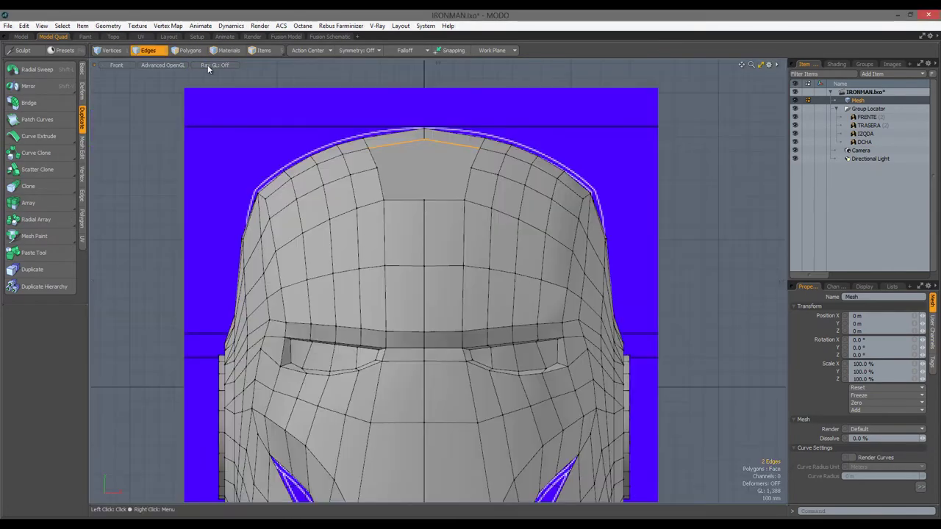
{"action": "key", "text": "ctrl+1"}
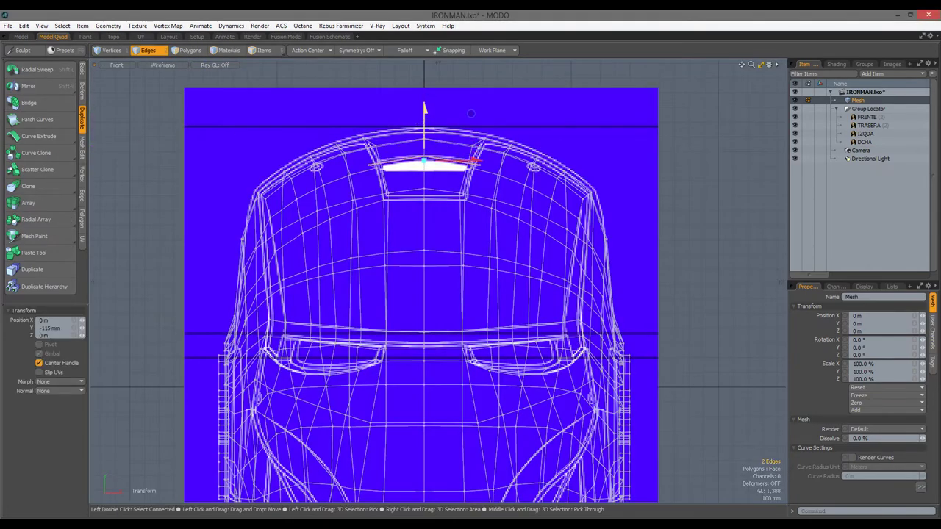
{"action": "left_click", "coordinate": [794, 108]}
{"action": "left_click", "coordinate": [163, 65]}
{"action": "left_click", "coordinate": [176, 115]}
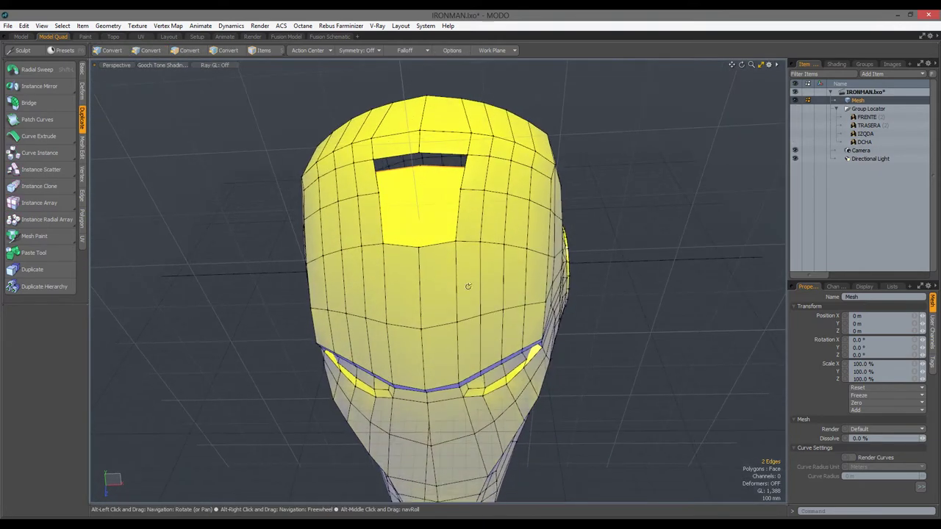
Isolate the forehead fill polygon, edge slice it crosswise and unhide the rest of the helmet
{"action": "key", "text": "y"}
{"action": "scroll", "coordinate": [435, 199], "scroll_direction": "up", "scroll_amount": 3}
{"action": "left_click_drag", "start_coordinate": [434, 199], "coordinate": [483, 242], "text": "alt"}
{"action": "key", "text": "3"}
{"action": "left_click", "coordinate": [483, 242]}
{"action": "key", "text": "shift+h"}
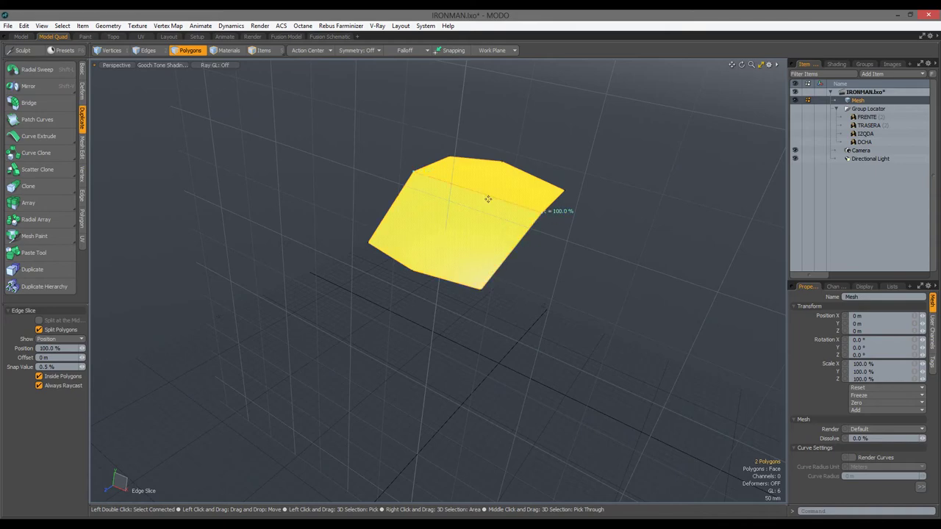
{"action": "key", "text": "u"}
{"action": "mouse_move", "coordinate": [488, 198]}
{"action": "left_mouse_down", "text": "alt"}
{"action": "mouse_move", "coordinate": [471, 221]}
{"action": "mouse_move", "coordinate": [474, 189]}
{"action": "left_mouse_up", "text": "alt"}
Lower the forehead plate's new crosswise edge by 58 mm in Y
{"action": "key", "text": "2"}
{"action": "key", "text": "y"}
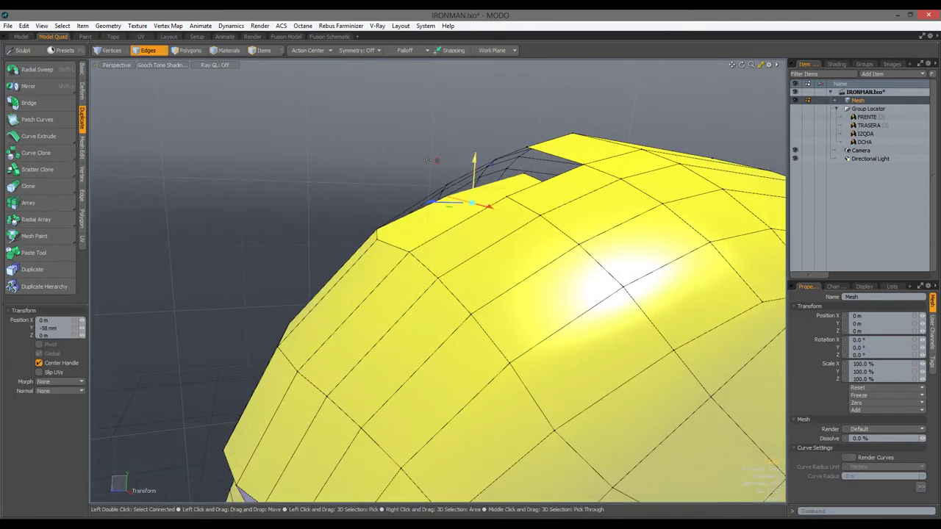
{"action": "left_click_drag", "start_coordinate": [427, 160], "coordinate": [443, 199], "text": "alt"}
Edge slice the forehead plate lengthwise along its centre line
{"action": "key", "text": "alt+c"}
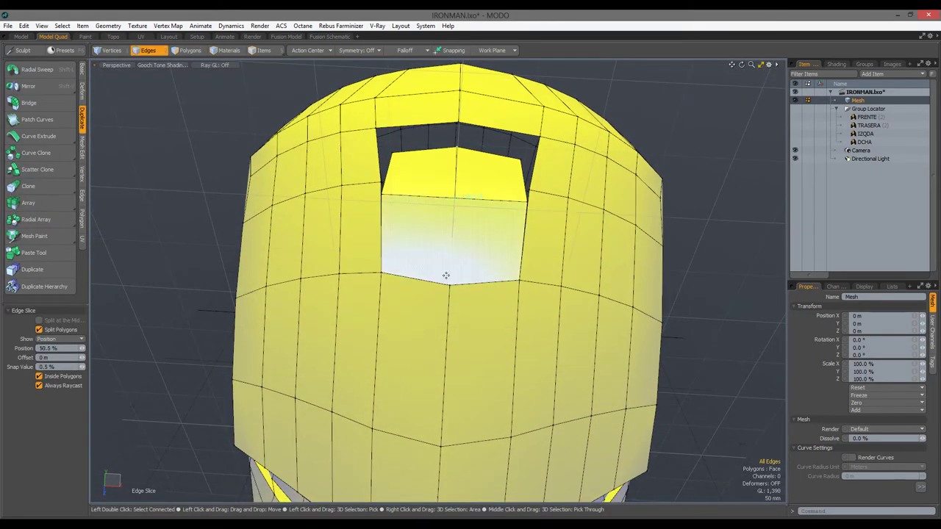
{"action": "left_click_drag", "start_coordinate": [458, 235], "coordinate": [385, 210], "text": "alt"}
{"action": "key", "text": "3"}
{"action": "left_click", "coordinate": [448, 211]}
{"action": "key", "text": "shift+h"}
{"action": "key", "text": "u"}
{"action": "key", "text": "1"}
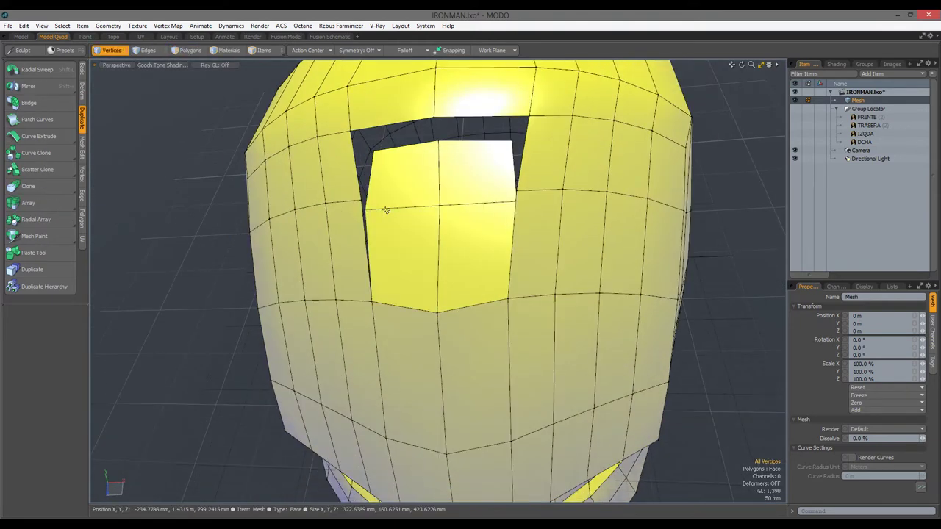
Scale the forehead plate's two crosswise middle edges to 90% in X in the top view
{"action": "key", "text": "ctrl+space"}
{"action": "left_click", "coordinate": [470, 183]}
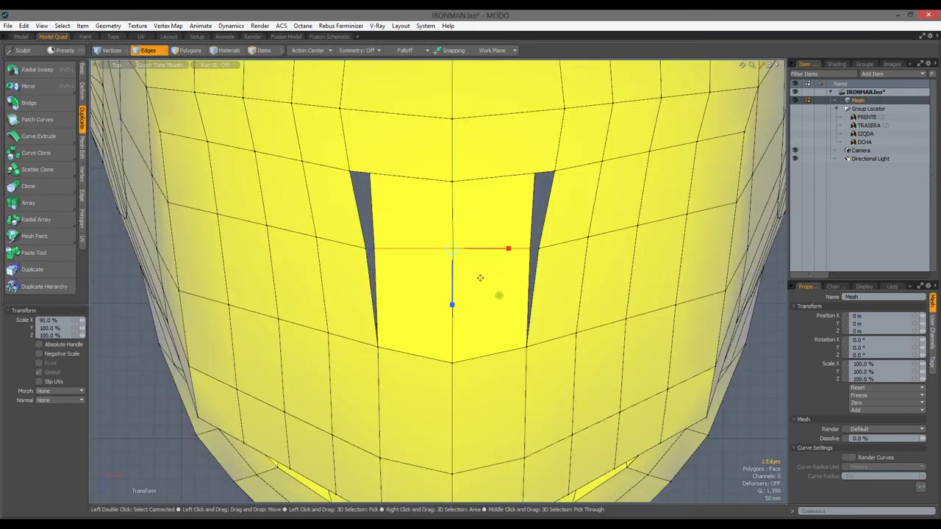
{"action": "key", "text": "q"}
{"action": "left_click_drag", "start_coordinate": [480, 278], "coordinate": [409, 150], "text": "alt"}
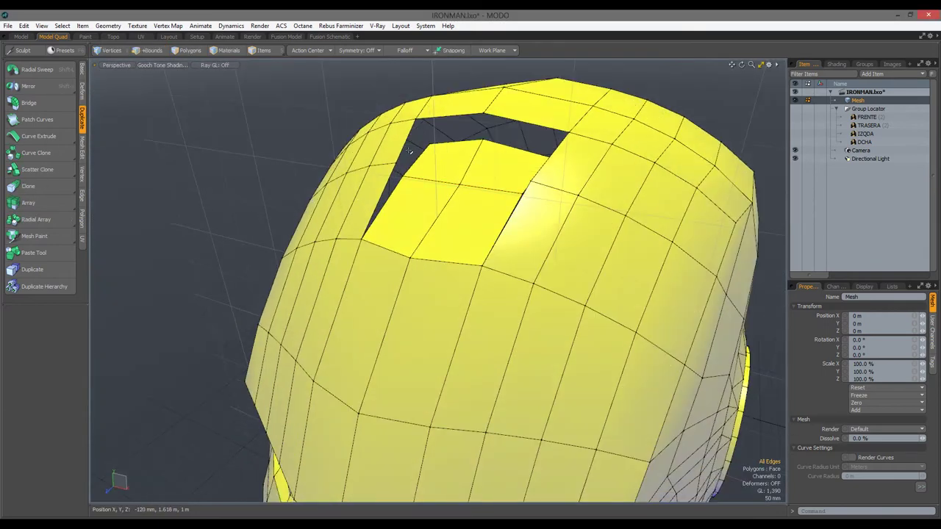
Bridge the forehead plate's side edges to the border edges of the surrounding opening
{"action": "left_click_drag", "start_coordinate": [331, 235], "coordinate": [507, 184], "text": "alt"}
{"action": "right_click", "coordinate": [507, 182]}
{"action": "mouse_move", "coordinate": [540, 184]}
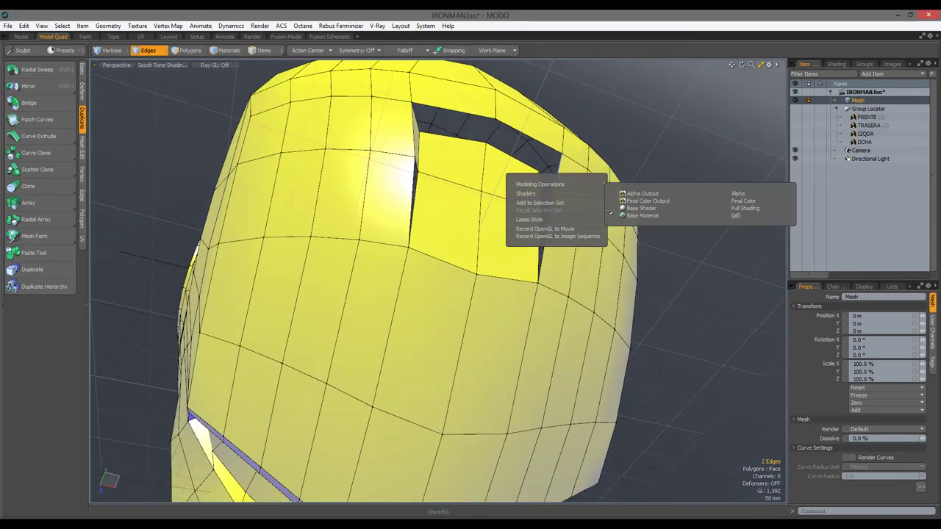
{"action": "left_click", "coordinate": [627, 214]}
Run Mesh Cleanup with all cleanup options enabled after closing the plate's side gaps
{"action": "left_click", "coordinate": [108, 26]}
{"action": "left_click", "coordinate": [42, 157]}
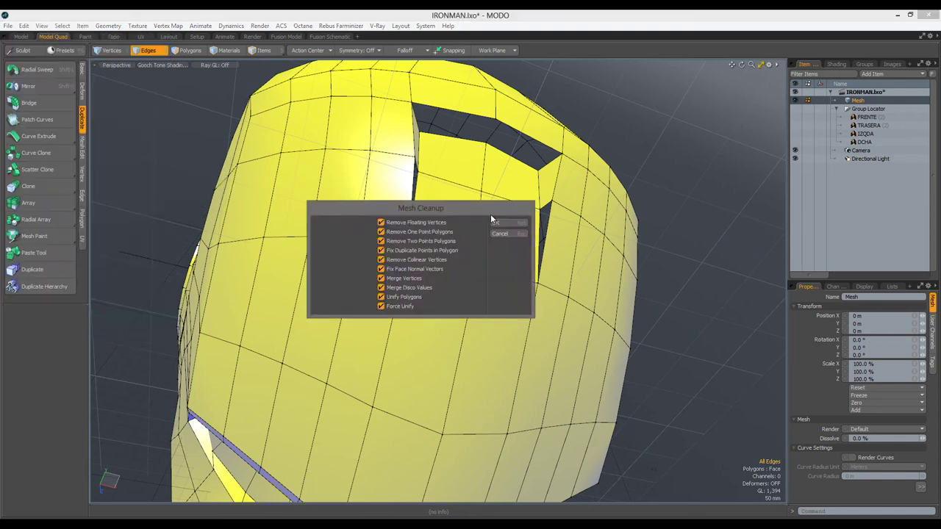
{"action": "left_click", "coordinate": [496, 215]}
Edge slice the forehead plate's side walls to connect the plate's middle vertices with the neighbouring helmet vertices
{"action": "left_click_drag", "start_coordinate": [548, 206], "coordinate": [398, 208], "text": "alt"}
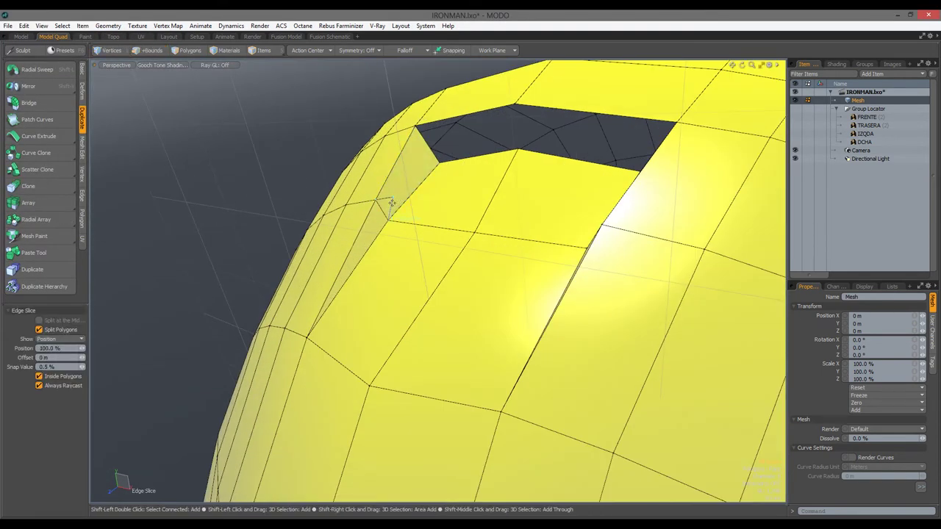
{"action": "left_click_drag", "start_coordinate": [410, 234], "coordinate": [594, 228], "text": "alt"}
{"action": "key", "text": "alt+c"}
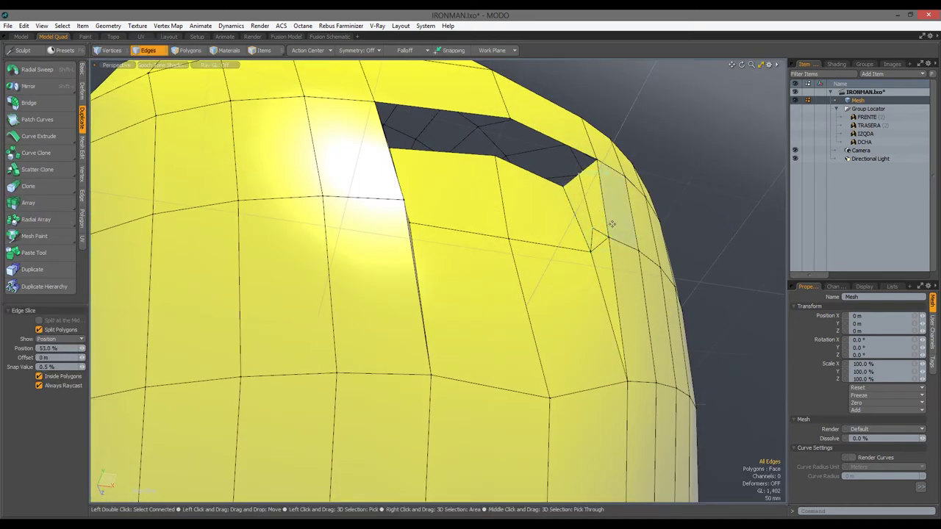
Turn on X symmetry and delete the polygons covering the back of the helmet, keeping the lower rear strip
{"action": "left_click_drag", "start_coordinate": [597, 266], "coordinate": [429, 343], "text": "alt"}
{"action": "key", "text": "1"}
{"action": "key", "text": "2"}
{"action": "left_click", "coordinate": [358, 50]}
{"action": "left_click", "coordinate": [367, 54]}
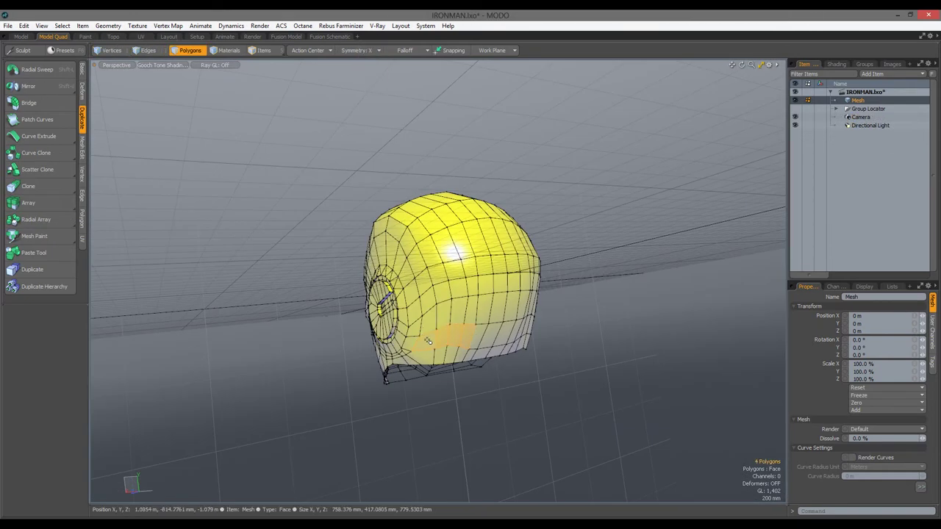
{"action": "left_click_drag", "start_coordinate": [411, 241], "coordinate": [614, 381], "text": "alt"}
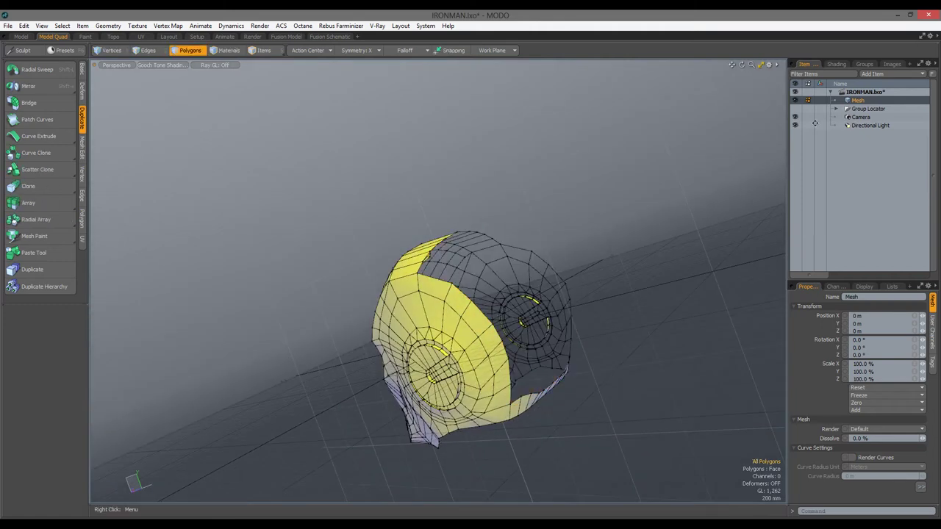
Remove surplus lengthwise edge loops running over the forehead and crown on both sides
{"action": "left_click_drag", "start_coordinate": [559, 309], "coordinate": [470, 253], "text": "alt"}
{"action": "key", "text": "2"}
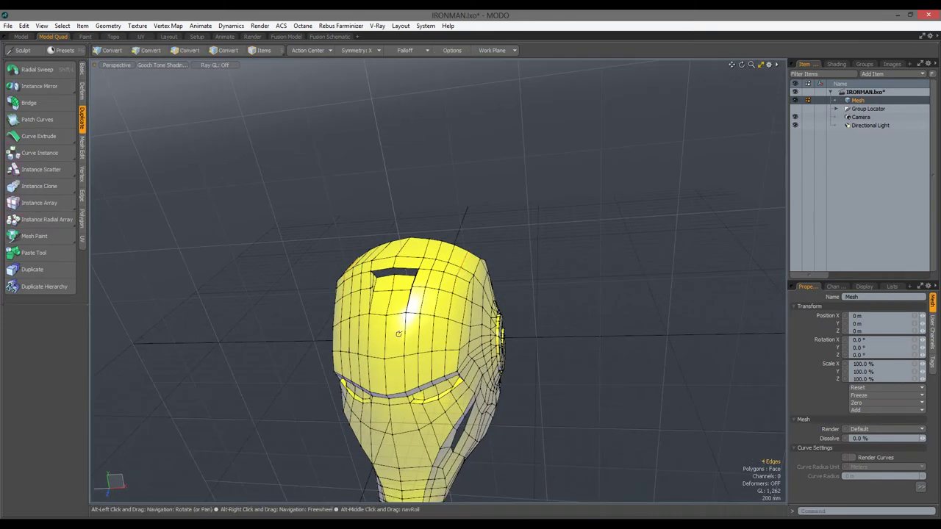
{"action": "left_click_drag", "start_coordinate": [397, 333], "coordinate": [428, 340], "text": "alt"}
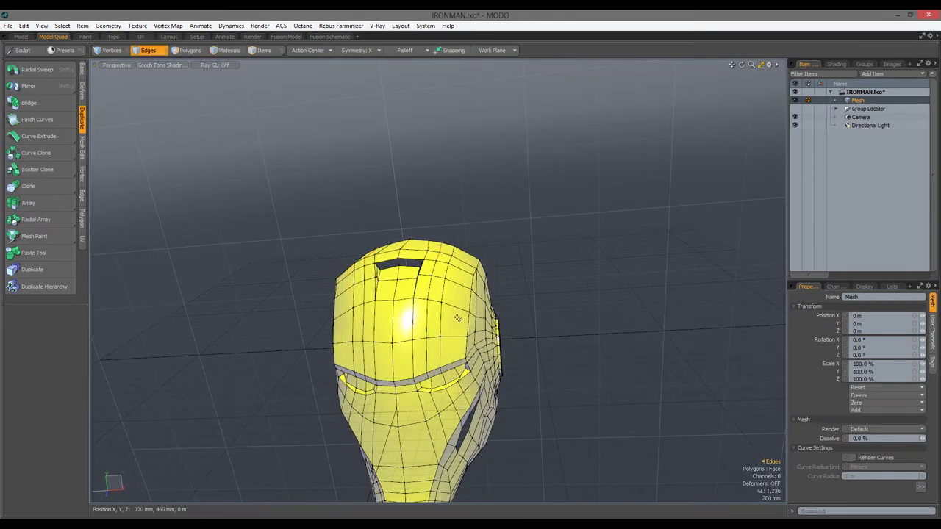
{"action": "left_click_drag", "start_coordinate": [457, 318], "coordinate": [444, 407], "text": "alt"}
Remove the surplus crosswise edges from the helmet's lower rear strip, keeping its central division
{"action": "scroll", "coordinate": [480, 316], "scroll_direction": "down", "scroll_amount": 5}
{"action": "left_click_drag", "start_coordinate": [384, 399], "coordinate": [438, 400], "text": "alt"}
{"action": "left_click", "coordinate": [438, 400], "text": "shift"}
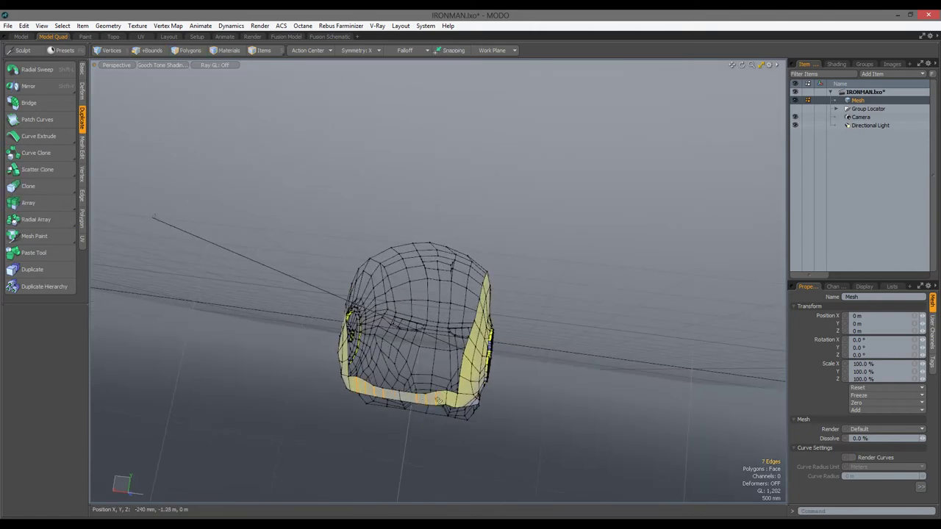
{"action": "left_click_drag", "start_coordinate": [475, 427], "coordinate": [572, 337], "text": "alt"}
{"action": "key", "text": "ctrl+space"}
{"action": "left_click", "coordinate": [572, 338]}
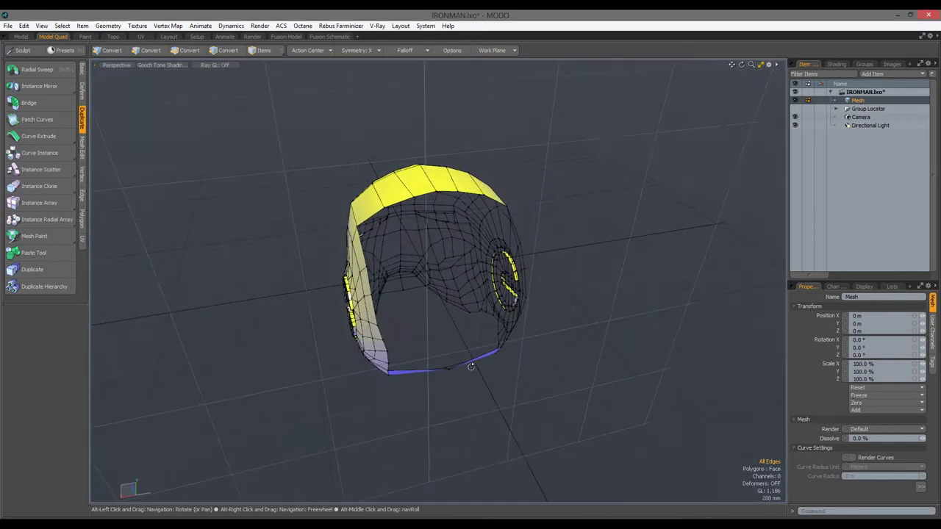
Loop slice the lower rear strip on both sides of its centre and adjust the new edges' position
{"action": "left_click_drag", "start_coordinate": [471, 366], "coordinate": [419, 370], "text": "alt"}
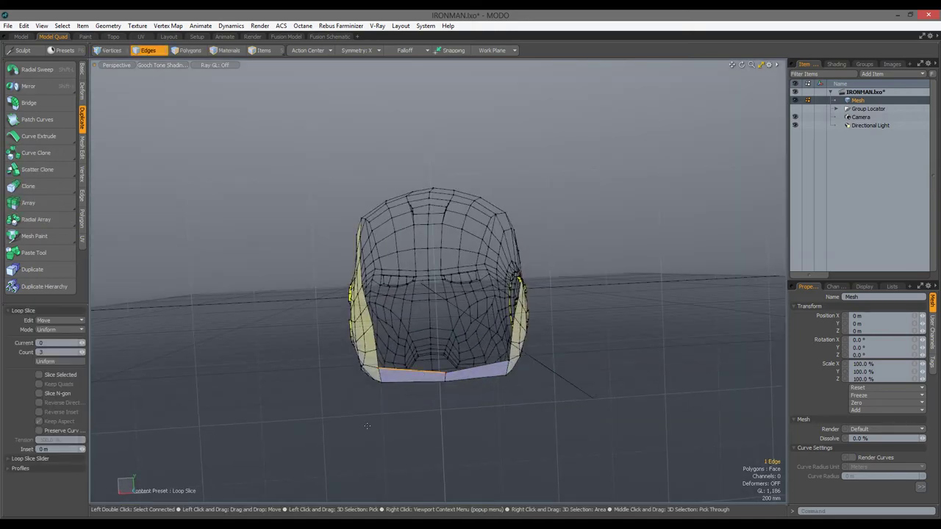
{"action": "left_click_drag", "start_coordinate": [287, 440], "coordinate": [373, 335], "text": "alt"}
{"action": "key", "text": "y"}
{"action": "key", "text": "space"}
Delete one half of the simplified helmet in the front view and mirror the other half across the centre
{"action": "key", "text": "1"}
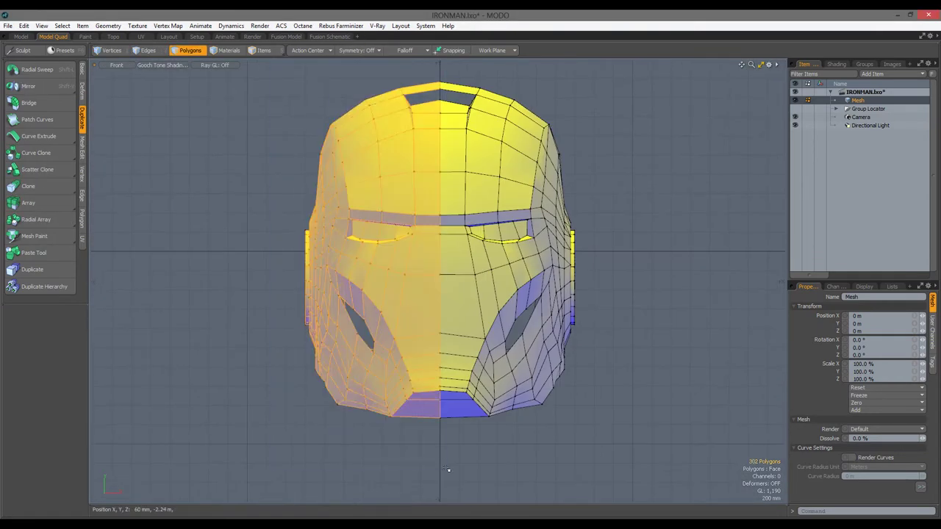
{"action": "key", "text": "Delete"}
{"action": "left_click", "coordinate": [28, 86]}
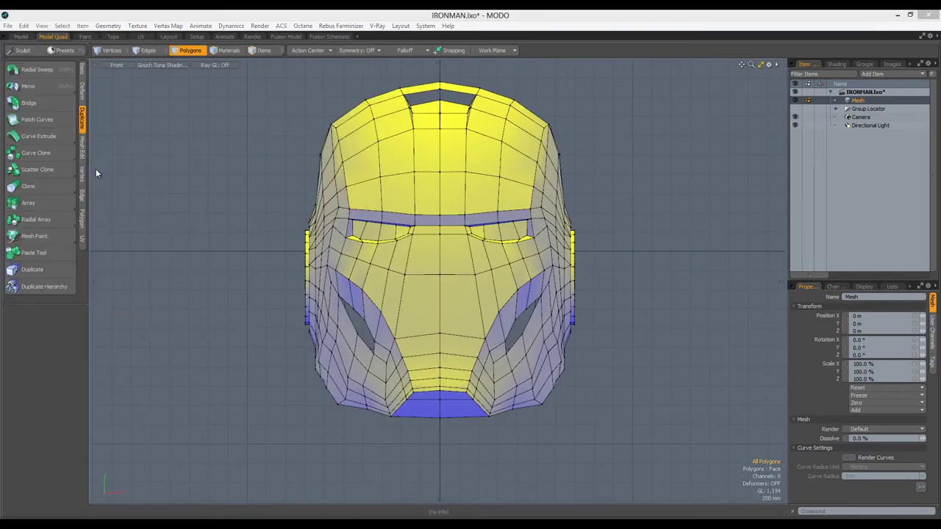
Bridge the open border edge loops across the back of the helmet to close it
{"action": "left_click_drag", "start_coordinate": [358, 236], "coordinate": [390, 374], "text": "alt"}
{"action": "key", "text": "2"}
{"action": "double_click", "coordinate": [371, 367]}
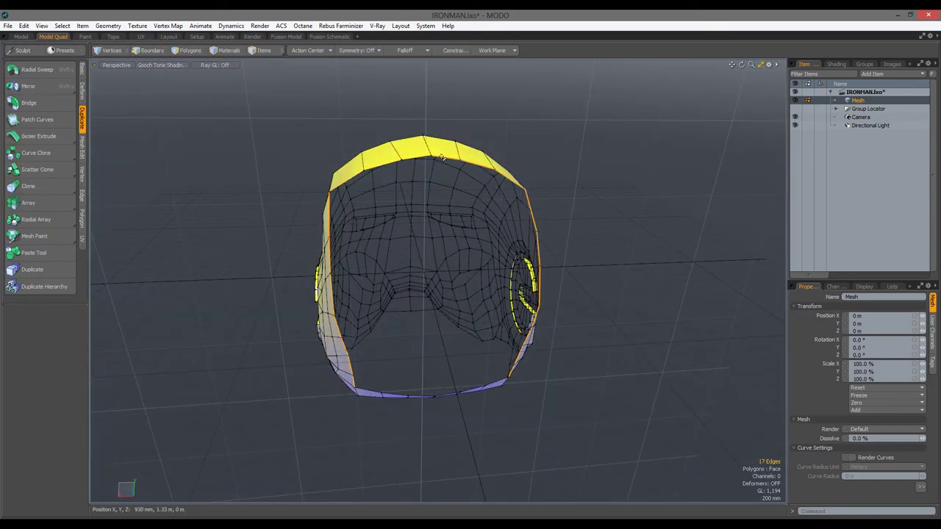
{"action": "left_click_drag", "start_coordinate": [497, 356], "coordinate": [411, 360], "text": "alt"}
{"action": "right_click", "coordinate": [369, 357]}
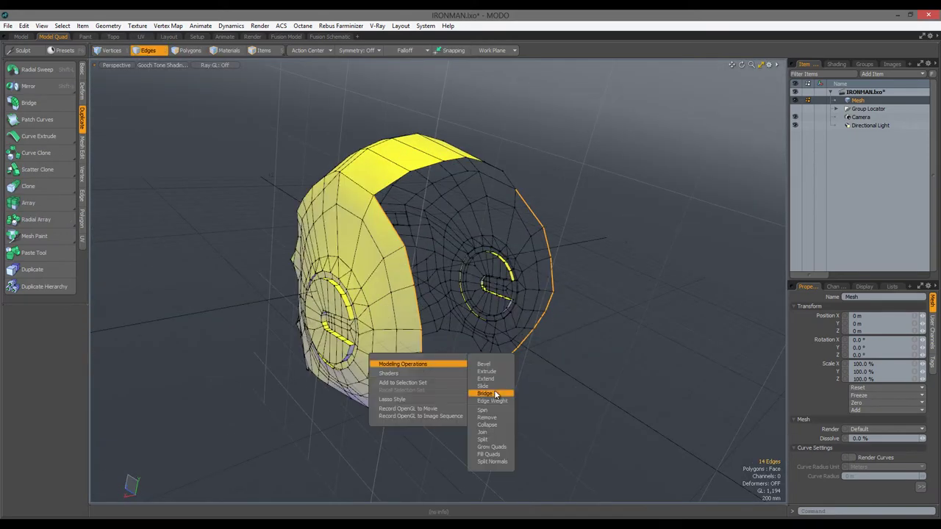
{"action": "left_click", "coordinate": [489, 392]}
{"action": "left_click_drag", "start_coordinate": [539, 343], "coordinate": [467, 309], "text": "alt"}
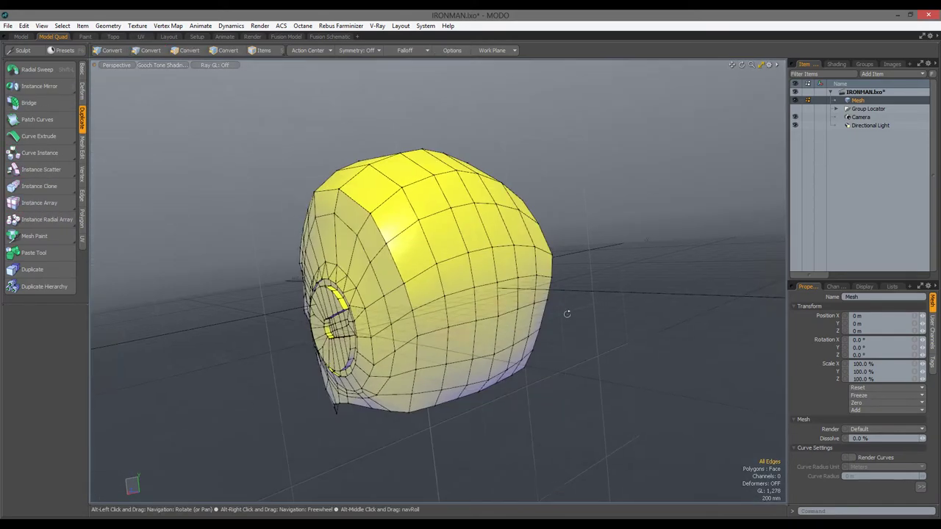
Stretch the helmet's crown with a linear falloff to match the front reference, with the falloff cleared and X symmetry on
{"action": "key", "text": "ctrl+space"}
{"action": "left_click", "coordinate": [456, 323]}
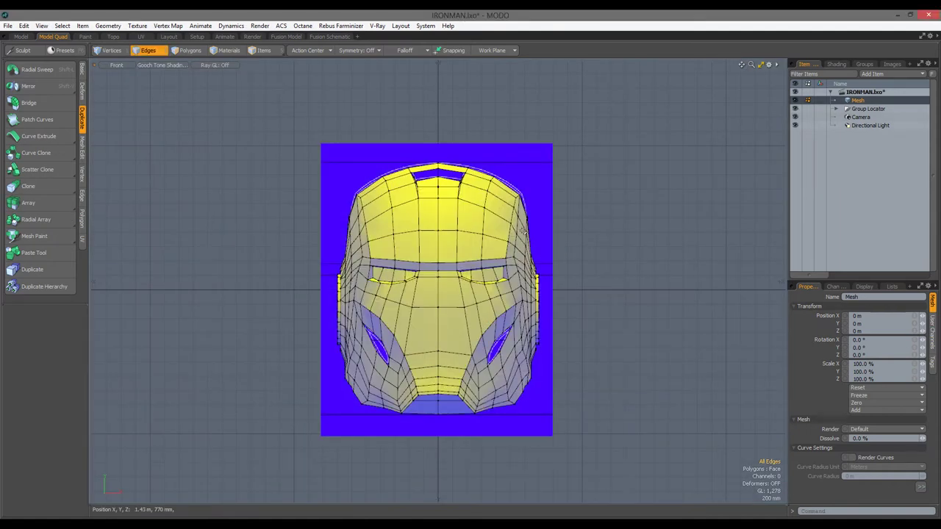
{"action": "scroll", "coordinate": [433, 263], "scroll_direction": "up", "scroll_amount": 3}
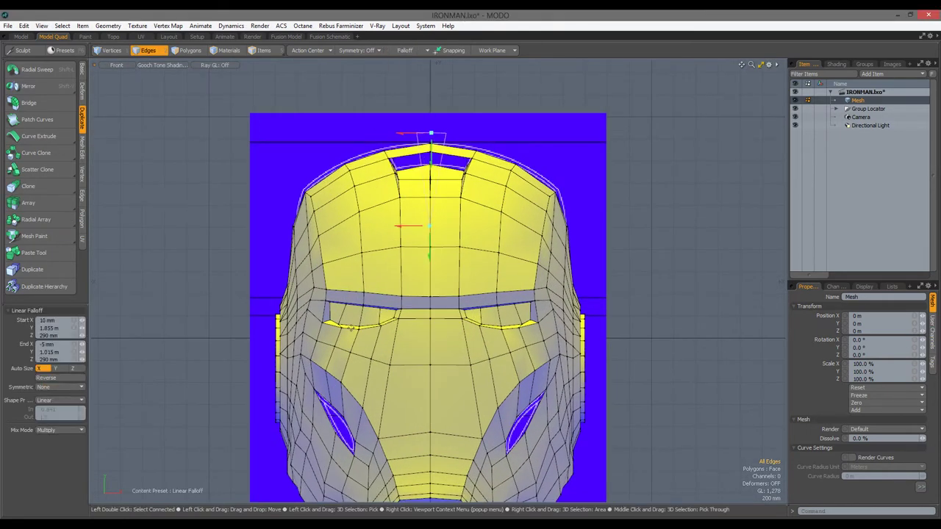
{"action": "key", "text": "w"}
{"action": "key", "text": "space"}
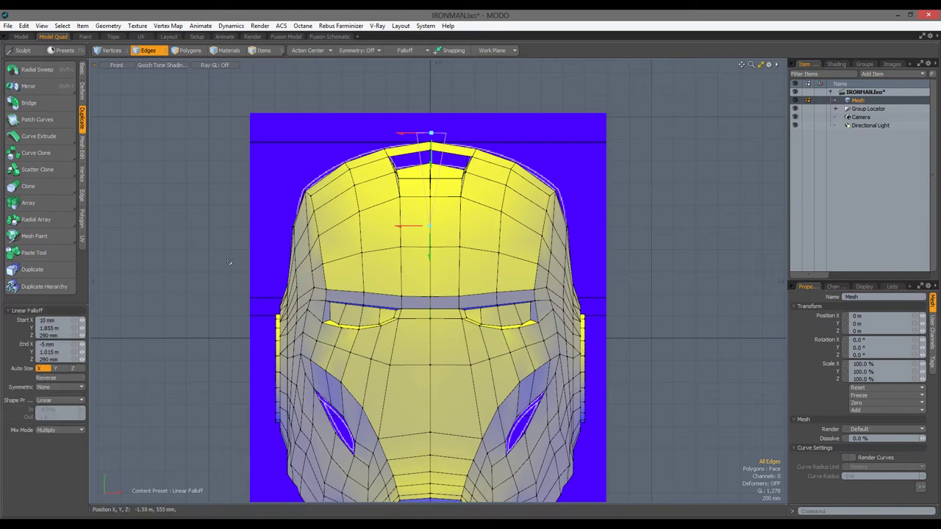
{"action": "left_click", "coordinate": [405, 50]}
{"action": "left_click", "coordinate": [388, 59]}
Move the helmet's upper polygons with a screen falloff to fit the front reference, working in wireframe
{"action": "scroll", "coordinate": [271, 240], "scroll_direction": "down", "scroll_amount": 2}
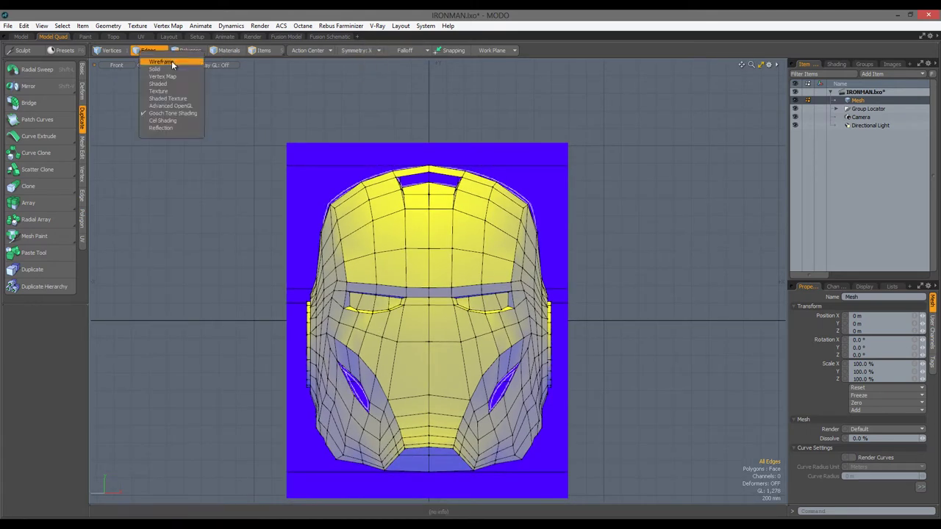
{"action": "left_click", "coordinate": [168, 62]}
{"action": "key", "text": "3"}
{"action": "left_click_drag", "start_coordinate": [577, 136], "coordinate": [253, 269]}
{"action": "scroll", "coordinate": [529, 184], "scroll_direction": "up", "scroll_amount": 2}
{"action": "key", "text": "w"}
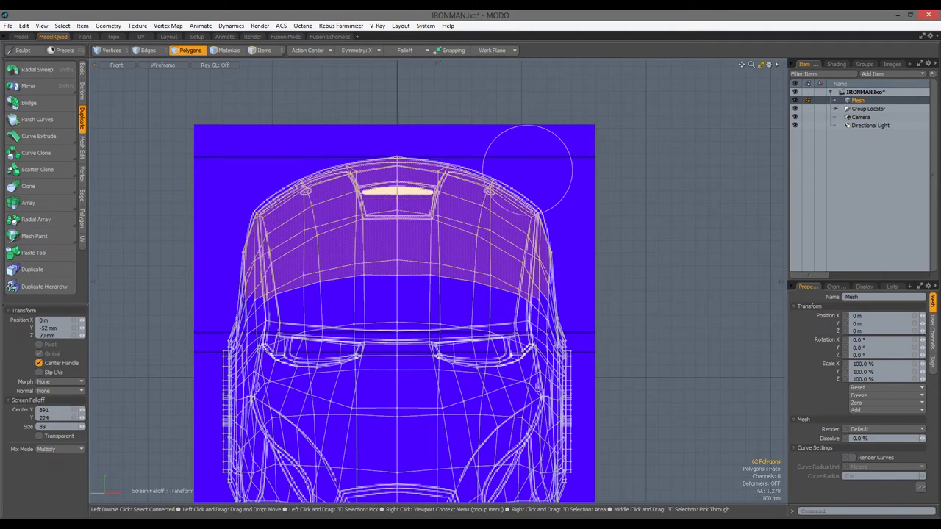
{"action": "key", "text": "space"}
{"action": "scroll", "coordinate": [437, 279], "scroll_direction": "down", "scroll_amount": 3}
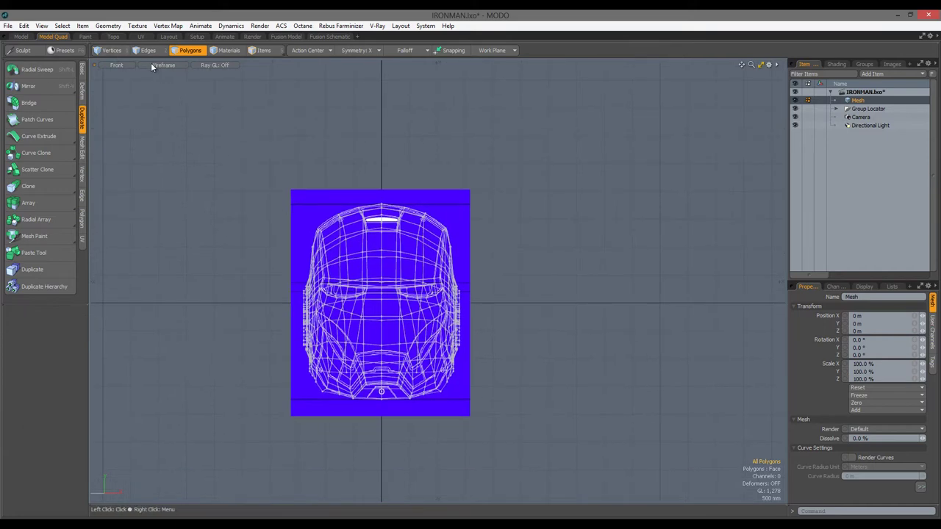
Cut the eye polygons out of the helmet and paste them into a new mesh item named ojos
{"action": "key", "text": "0"}
{"action": "left_click", "coordinate": [795, 108]}
{"action": "left_click_drag", "start_coordinate": [447, 330], "coordinate": [379, 332], "text": "alt"}
{"action": "key", "text": "ctrl+x"}
{"action": "type", "text": "n"}
{"action": "type", "text": "ojos"}
{"action": "key", "text": "Return"}
{"action": "key", "text": "ctrl+v"}
{"action": "key", "text": "3"}
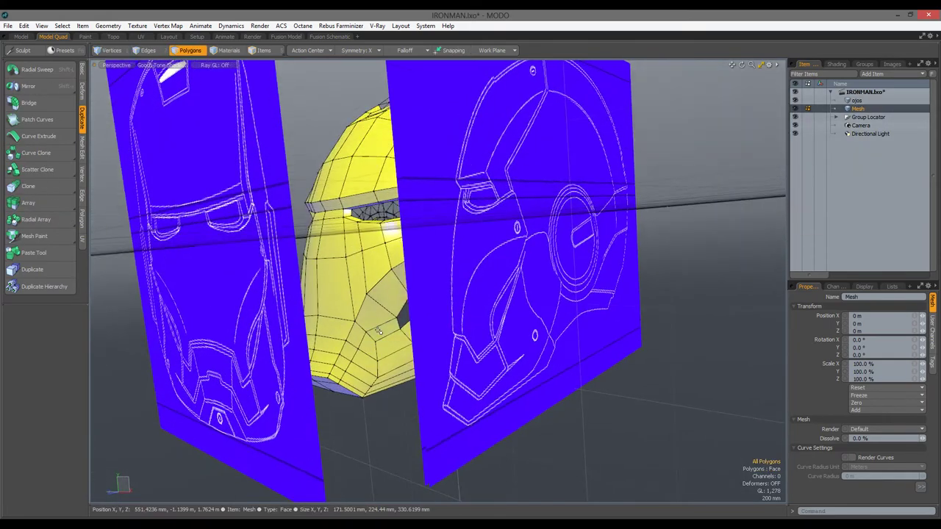
{"action": "key", "text": "ctrl+space"}
{"action": "left_click", "coordinate": [441, 325]}
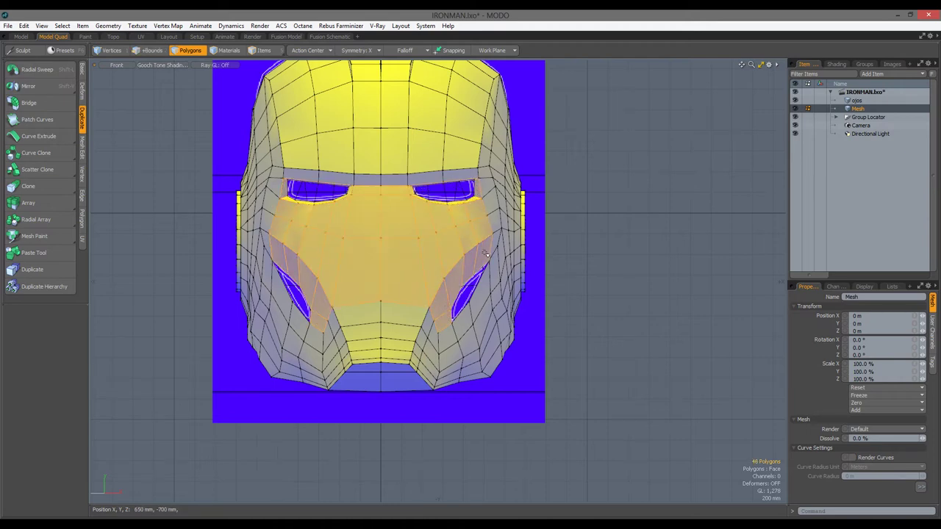
{"action": "left_click_drag", "start_coordinate": [485, 253], "coordinate": [441, 296], "text": "alt"}
{"action": "scroll", "coordinate": [441, 295], "scroll_direction": "up", "scroll_amount": 5}
{"action": "scroll", "coordinate": [467, 292], "scroll_direction": "down", "scroll_amount": 4}
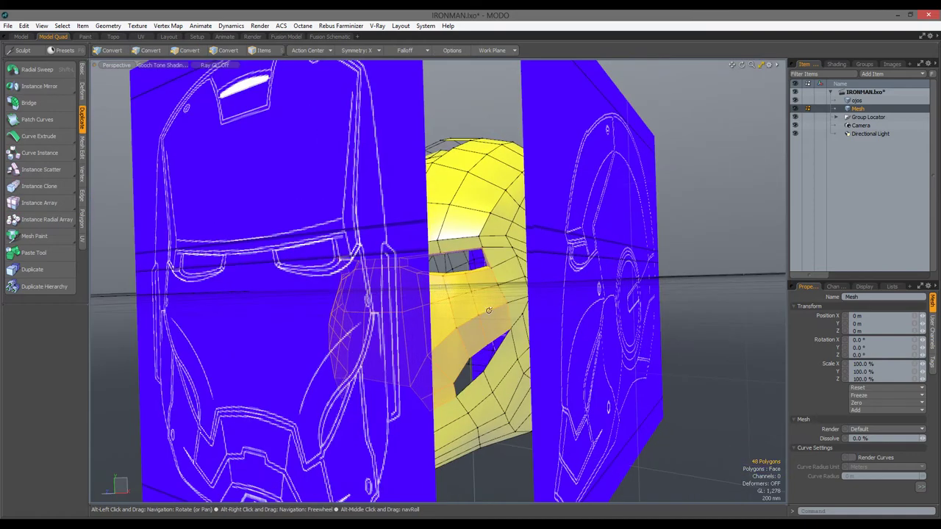
Separate the helmet's back polygons into their own mesh item and show them alone in the back view
{"action": "left_click_drag", "start_coordinate": [464, 478], "coordinate": [409, 279], "text": "alt"}
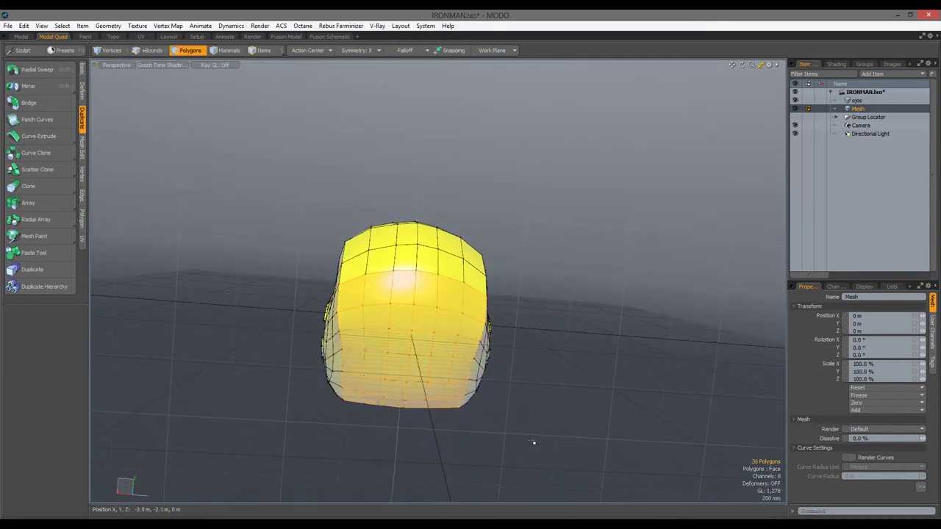
{"action": "key", "text": "ctrl+space"}
{"action": "left_click", "coordinate": [532, 386]}
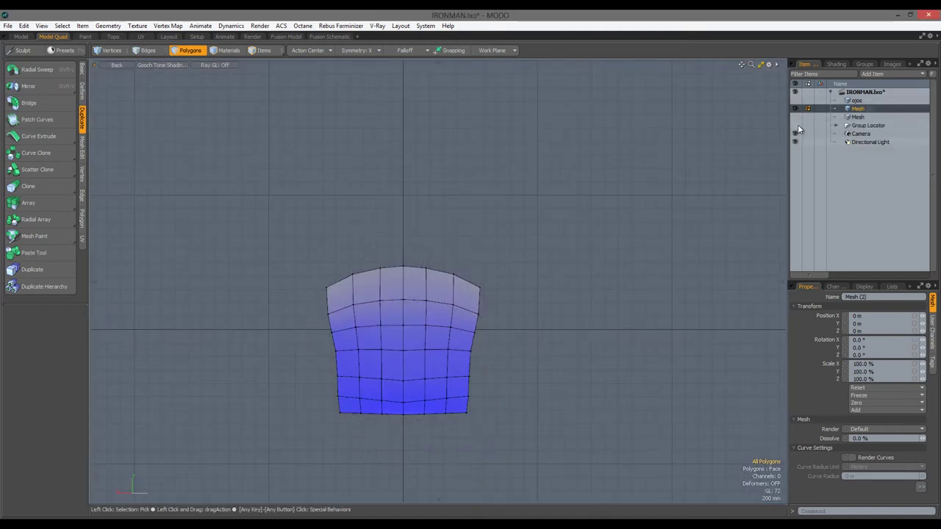
Align the back panel's central crosswise edges with the back reference lines in wireframe, flattening them with a Y scale of 0%
{"action": "scroll", "coordinate": [397, 320], "scroll_direction": "up", "scroll_amount": 2}
{"action": "key", "text": "2"}
{"action": "scroll", "coordinate": [397, 320], "scroll_direction": "up", "scroll_amount": 2}
{"action": "key", "text": "w"}
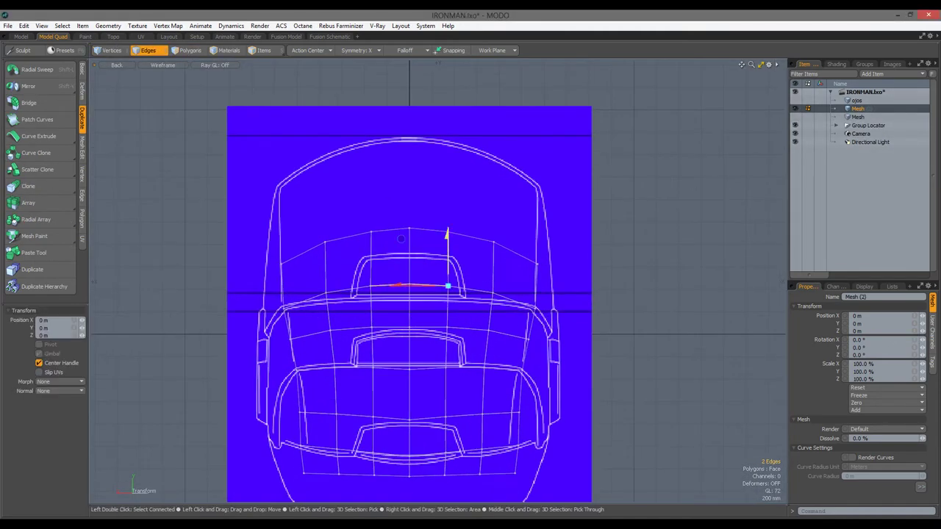
{"action": "key", "text": "r"}
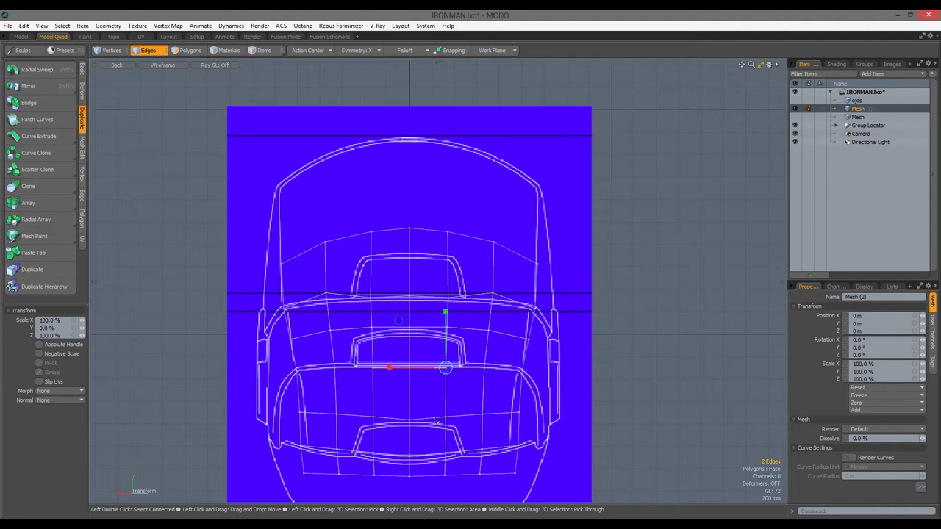
{"action": "key", "text": "space"}
{"action": "key", "text": "w"}
{"action": "key", "text": "space"}
Adjust the back panel's vertices in symmetric pairs to follow the back reference's contours
{"action": "key", "text": "1"}
{"action": "key", "text": "w"}
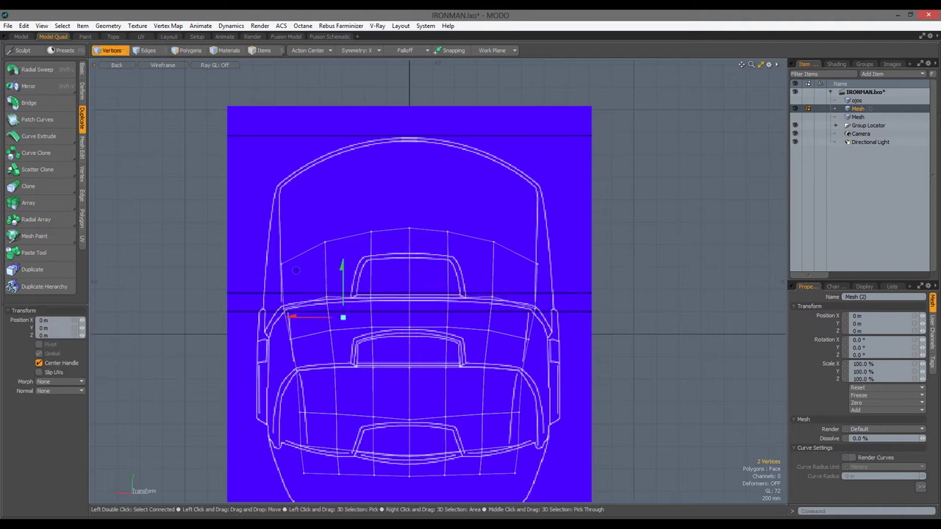
{"action": "key", "text": "space"}
{"action": "left_click_drag", "start_coordinate": [391, 479], "coordinate": [391, 412], "text": "alt+shift"}
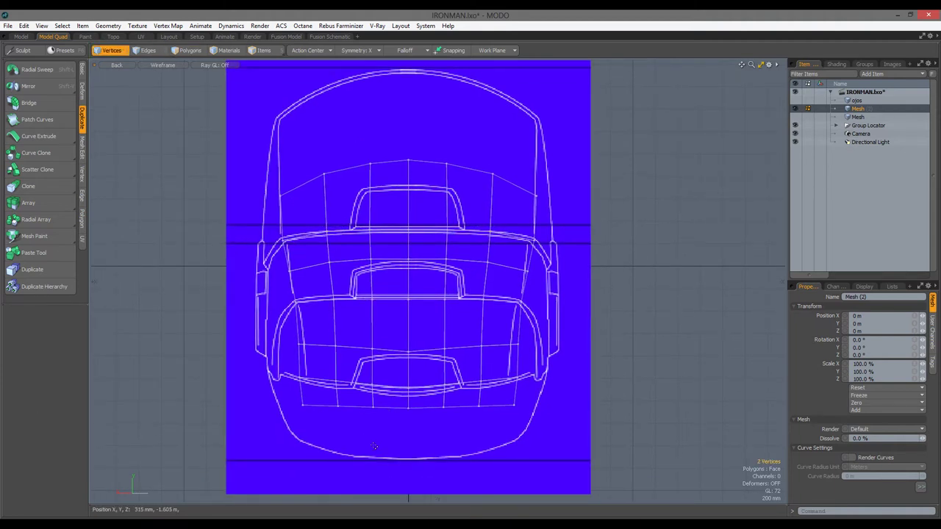
{"action": "key", "text": "w"}
{"action": "key", "text": "space"}
Pull the back panel's lowest side vertices inward along the reference outline, moving the bottom corners 75 mm in X
{"action": "left_click_drag", "start_coordinate": [517, 342], "coordinate": [515, 402]}
{"action": "key", "text": "w"}
{"action": "key", "text": "space"}
{"action": "key", "text": "1"}
{"action": "key", "text": "w"}
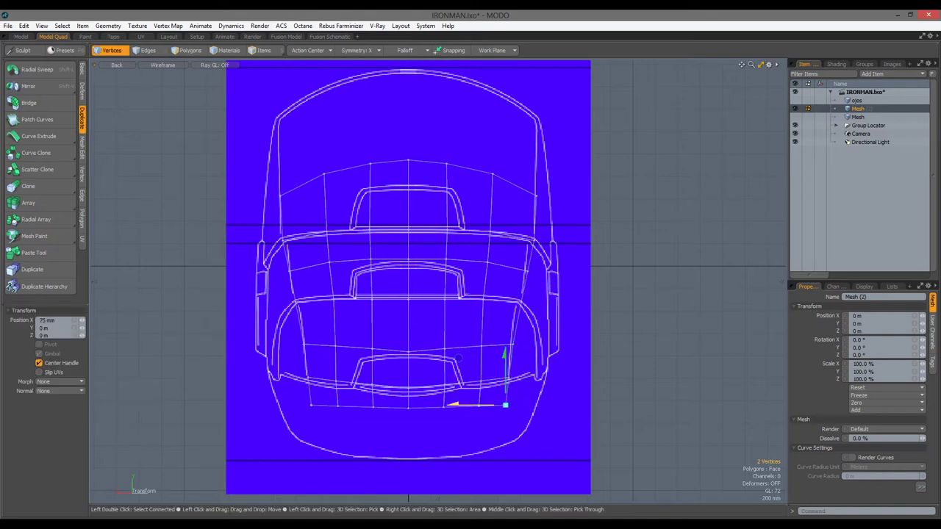
{"action": "key", "text": "space"}
Edge Slice the outlines of the three recesses into the back panel, following the back reference
{"action": "key", "text": "2"}
{"action": "scroll", "coordinate": [382, 426], "scroll_direction": "up", "scroll_amount": 2}
{"action": "key", "text": "c"}
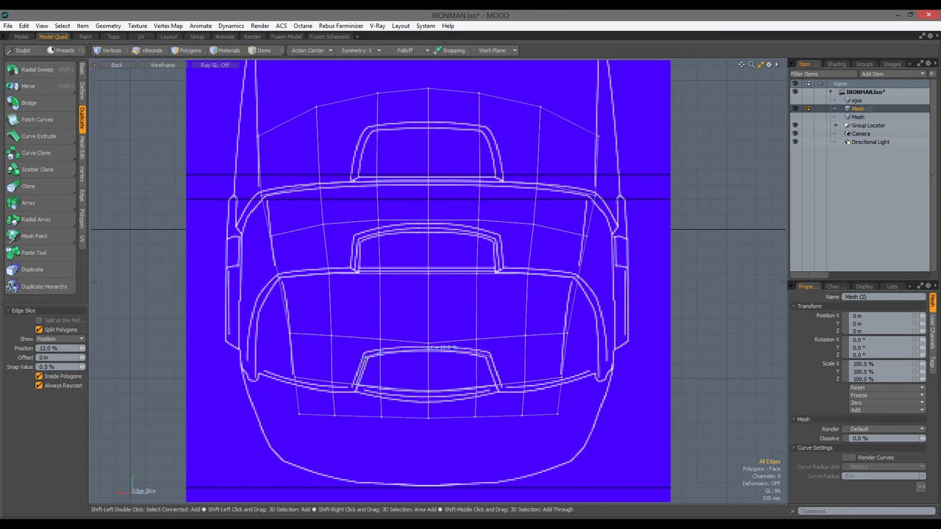
{"action": "left_click_drag", "start_coordinate": [361, 258], "coordinate": [366, 322], "text": "alt+shift"}
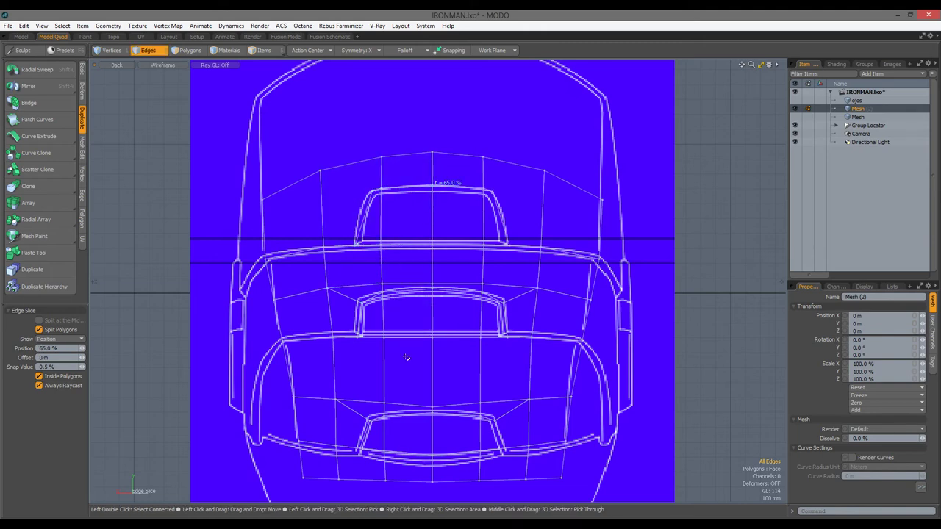
{"action": "key", "text": "space"}
Restore Gooch Tone Shading and move the sliced back panel's polygons back into the main helmet mesh
{"action": "scroll", "coordinate": [194, 309], "scroll_direction": "up", "scroll_amount": 3}
{"action": "left_click_drag", "start_coordinate": [404, 319], "coordinate": [403, 319], "text": "alt"}
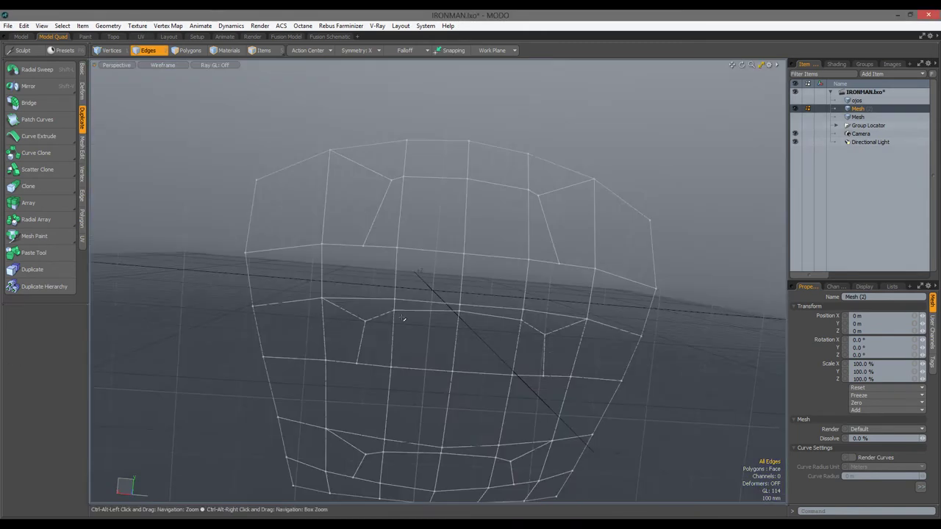
{"action": "scroll", "coordinate": [403, 319], "scroll_direction": "down", "scroll_amount": 4}
{"action": "left_click", "coordinate": [163, 65]}
{"action": "left_click", "coordinate": [166, 95]}
{"action": "left_click_drag", "start_coordinate": [390, 358], "coordinate": [632, 265], "text": "alt"}
{"action": "left_click", "coordinate": [851, 117]}
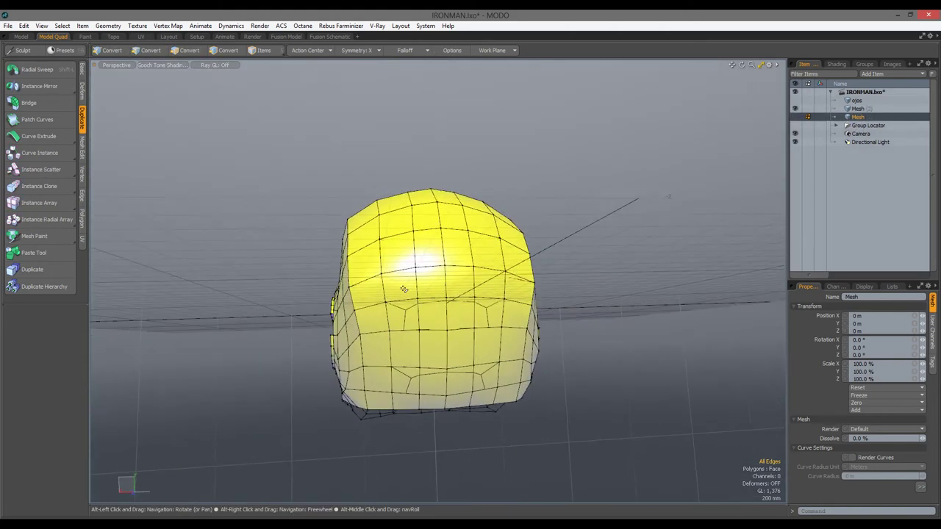
{"action": "key", "text": "3"}
{"action": "left_click", "coordinate": [857, 117]}
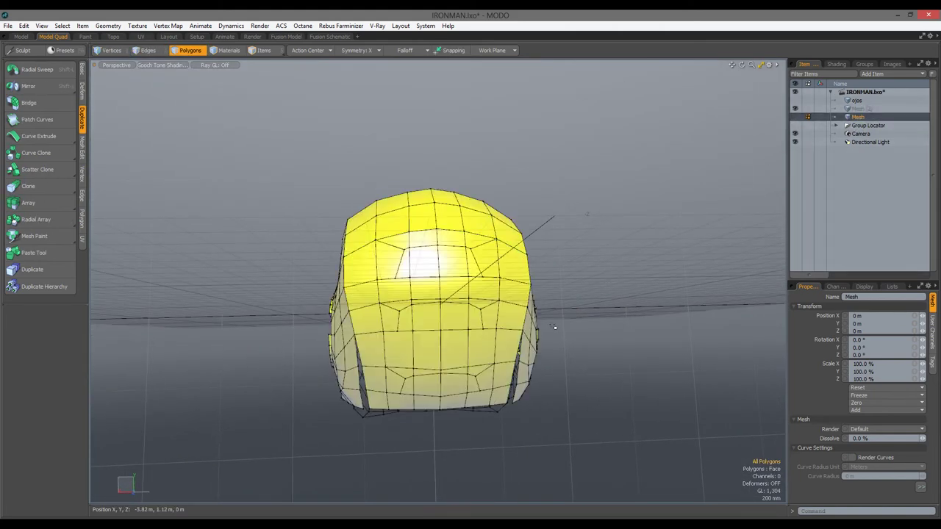
Join the back panel's side border vertices to the matching vertices on the helmet sides
{"action": "key", "text": "1"}
{"action": "left_click_drag", "start_coordinate": [556, 330], "coordinate": [441, 324], "text": "alt"}
{"action": "scroll", "coordinate": [441, 323], "scroll_direction": "up", "scroll_amount": 3}
{"action": "left_click", "coordinate": [82, 184]}
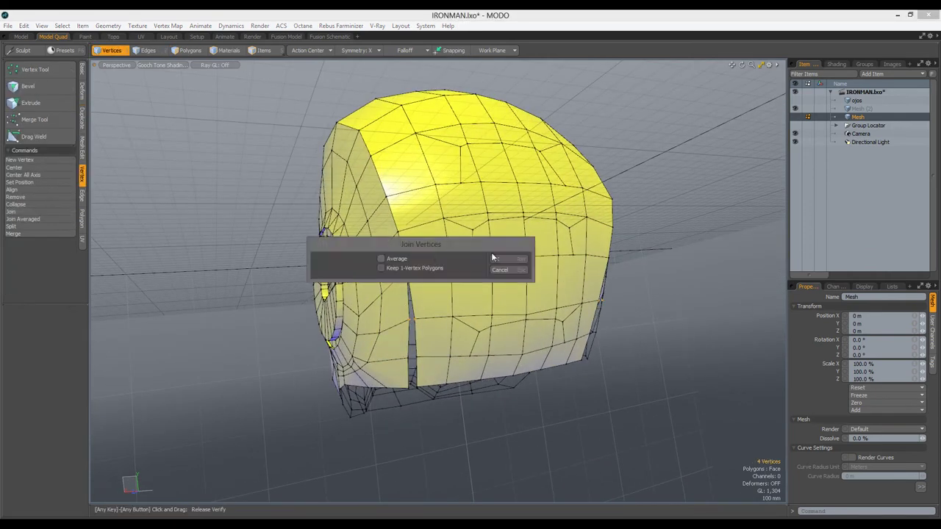
{"action": "left_click_drag", "start_coordinate": [441, 257], "coordinate": [434, 473], "text": "alt"}
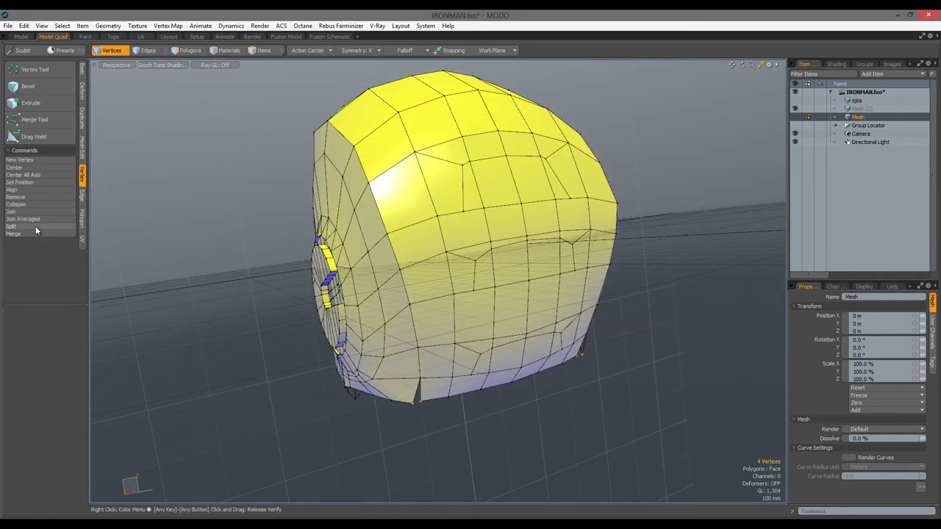
Scale the back's mid-height crosswise edge row to 419% in Z so it meets the rear outline of the side reference
{"action": "left_click_drag", "start_coordinate": [412, 294], "coordinate": [507, 282], "text": "alt"}
{"action": "key", "text": "KP_3"}
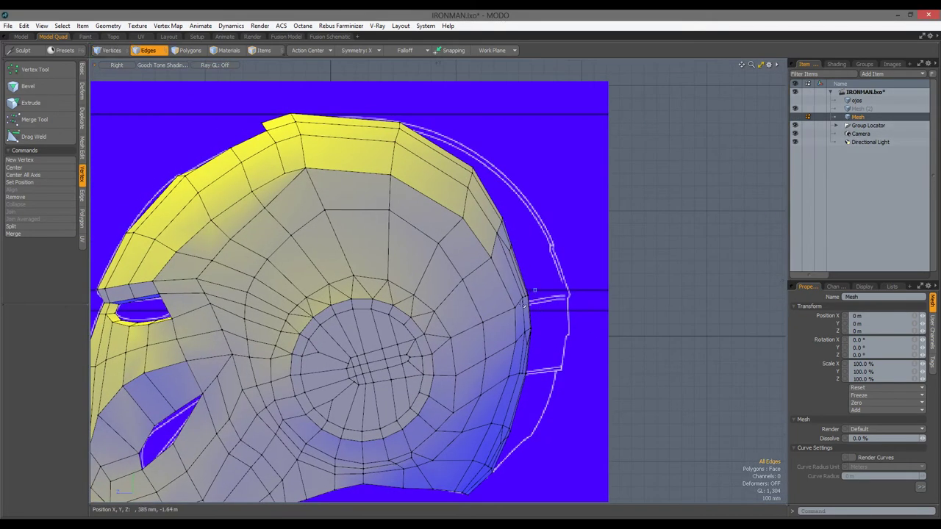
{"action": "scroll", "coordinate": [524, 305], "scroll_direction": "up", "scroll_amount": 3}
{"action": "key", "text": "r"}
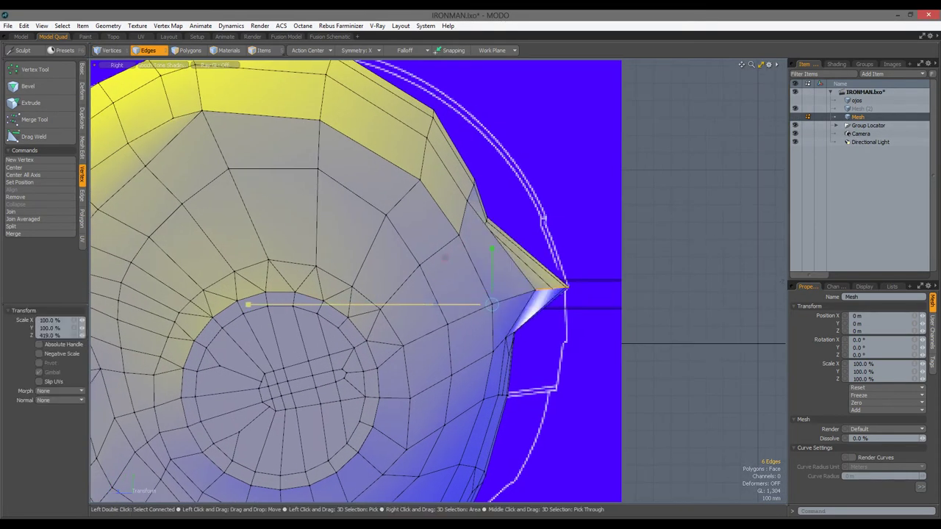
{"action": "left_click_drag", "start_coordinate": [502, 395], "coordinate": [496, 327], "text": "alt+shift"}
Scale the lower crosswise edge rows of the back outward in Z to the side reference's rear outline
{"action": "left_click", "coordinate": [496, 327]}
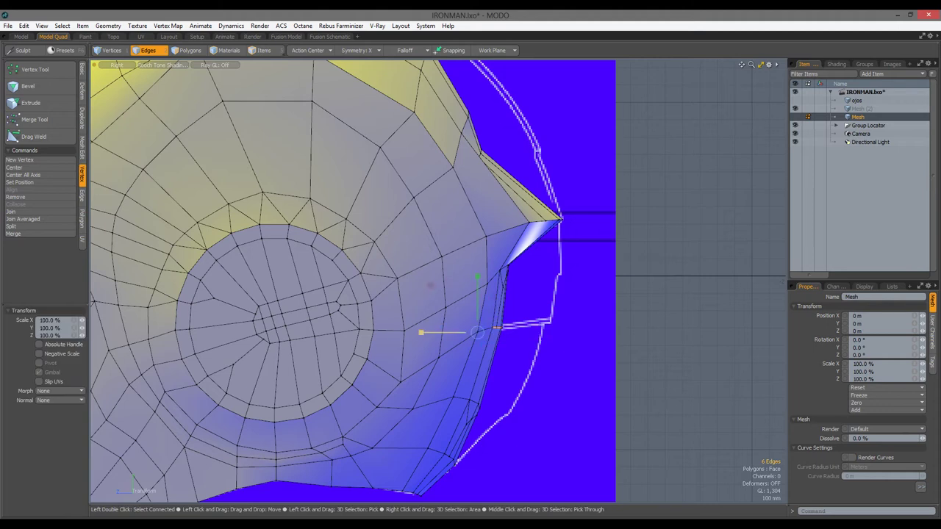
{"action": "left_click", "coordinate": [485, 285], "text": "shift"}
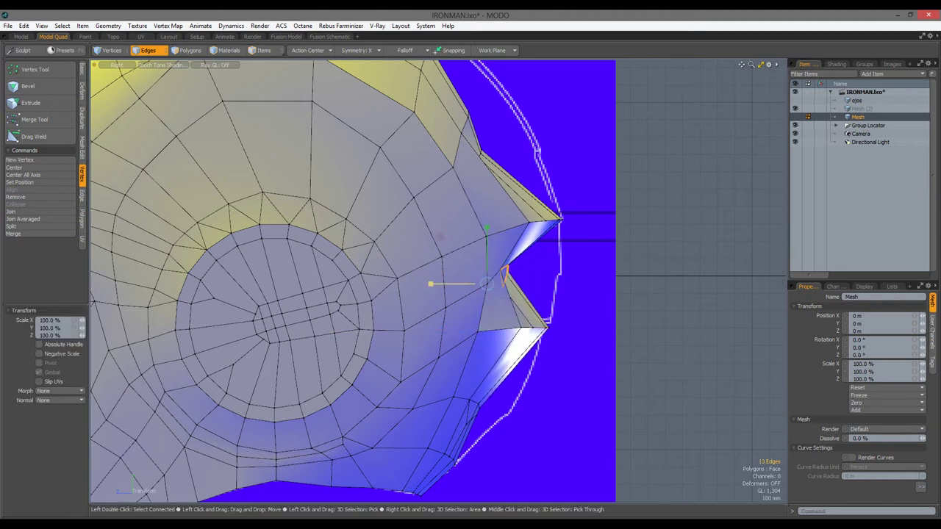
{"action": "left_click_drag", "start_coordinate": [542, 401], "coordinate": [549, 333], "text": "alt+shift"}
{"action": "left_click", "coordinate": [458, 333]}
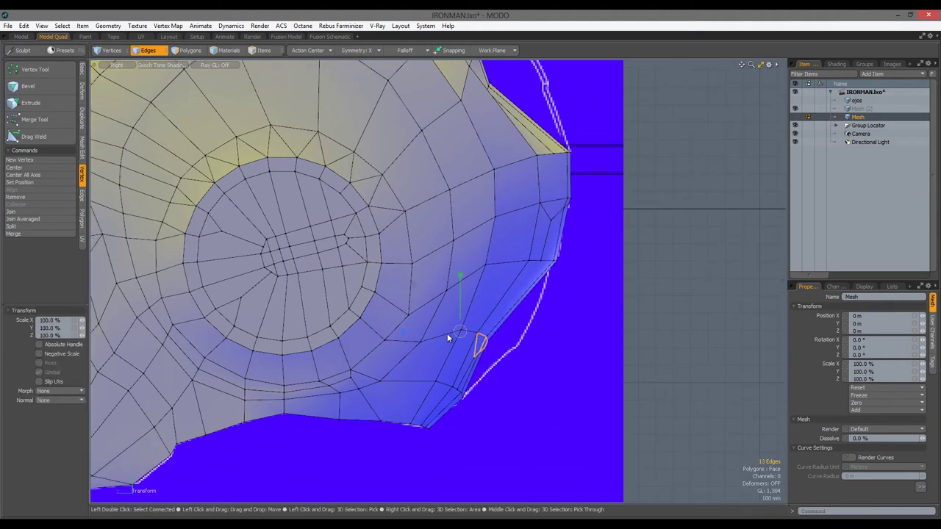
{"action": "left_click", "coordinate": [431, 325]}
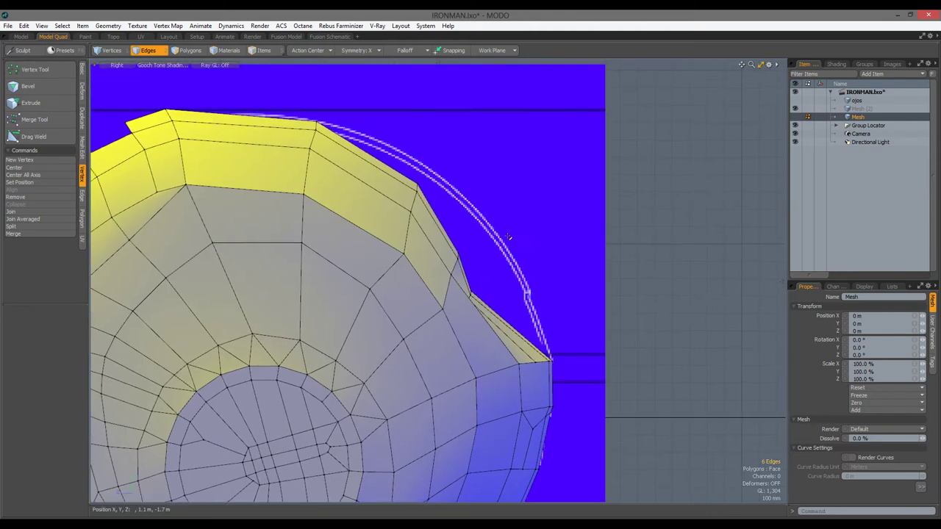
Scale the upper crosswise edge rows of the back outward to follow the side reference's curve up to the crown
{"action": "left_click", "coordinate": [441, 308], "text": "shift"}
{"action": "key", "text": "r"}
{"action": "left_click_drag", "start_coordinate": [381, 310], "coordinate": [353, 310]}
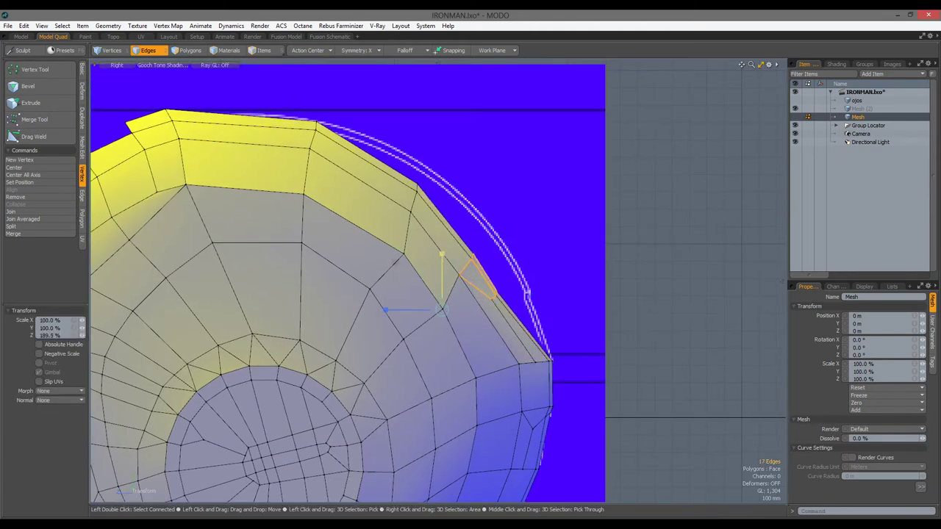
{"action": "key", "text": "space"}
{"action": "left_click", "coordinate": [410, 167]}
{"action": "key", "text": "r"}
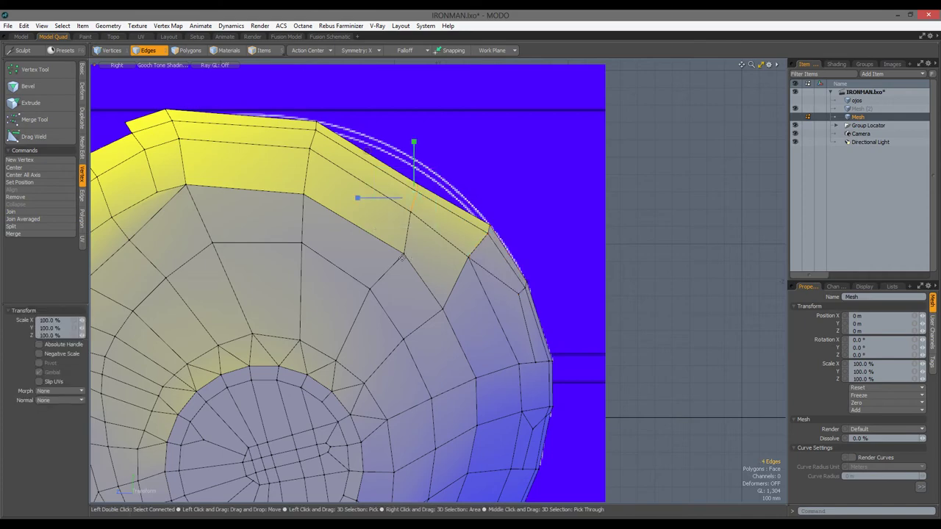
{"action": "key", "text": "space"}
{"action": "scroll", "coordinate": [341, 204], "scroll_direction": "down", "scroll_amount": 5}
{"action": "left_click_drag", "start_coordinate": [341, 204], "coordinate": [529, 280], "text": "alt"}
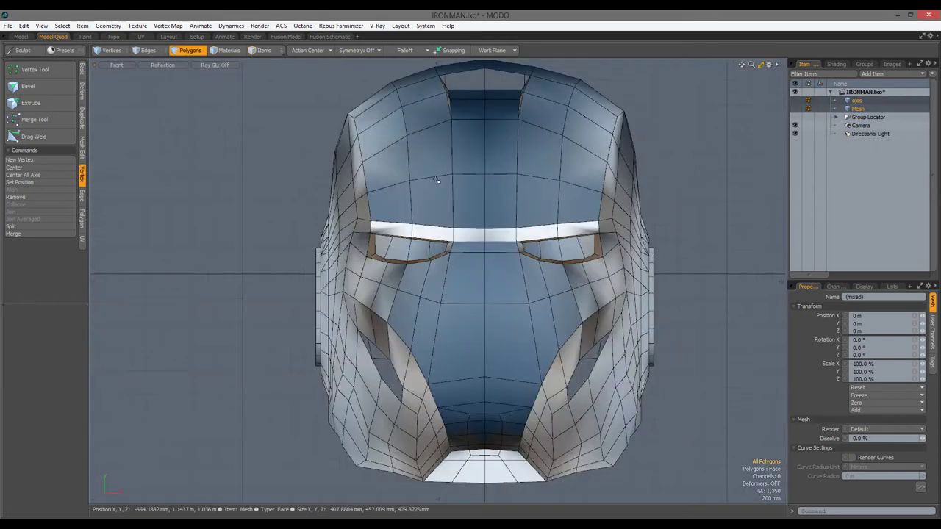
Delete all polygons on the negative X side of the helmet, leaving only the other half
{"action": "right_click_drag", "start_coordinate": [336, 81], "coordinate": [473, 431]}
{"action": "key", "text": "Delete"}
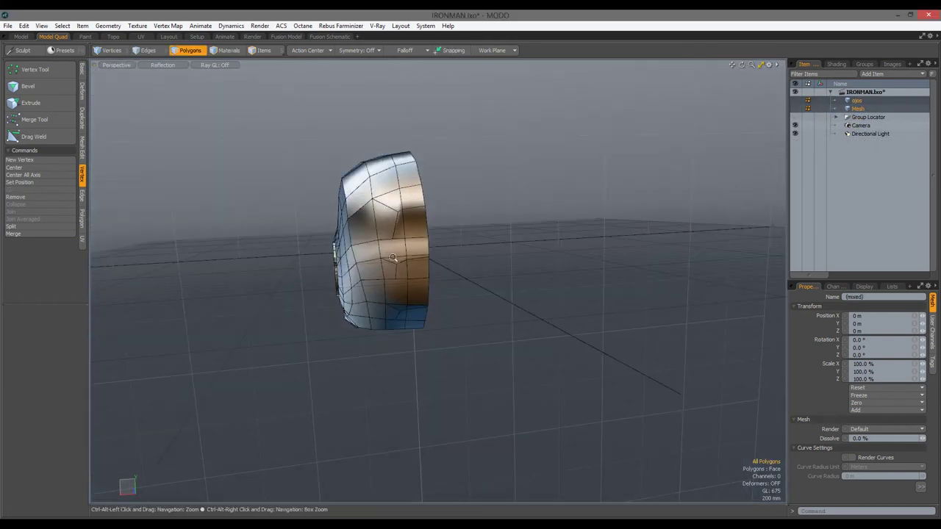
{"action": "scroll", "coordinate": [408, 277], "scroll_direction": "up", "scroll_amount": 5}
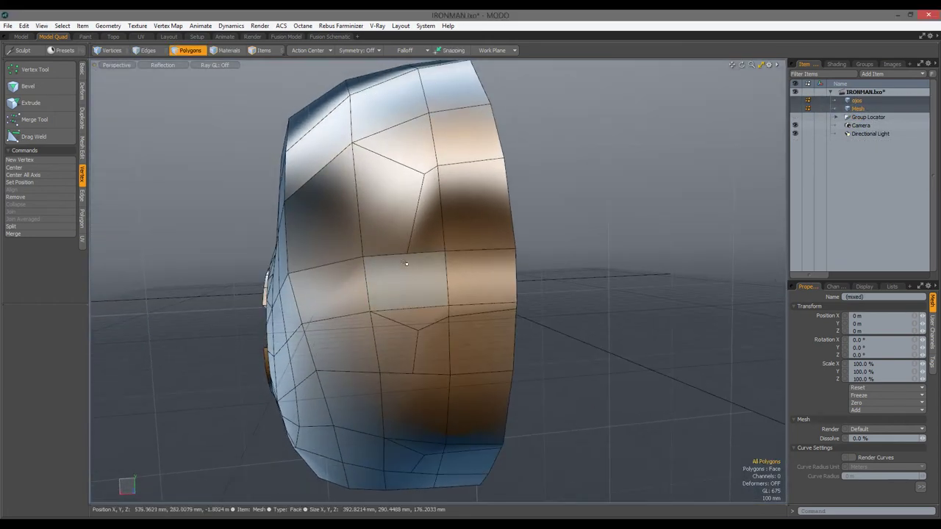
Use Edge Slice to cut new edges through the back panels, continuing the corners of the recess outlines down to the rows below
{"action": "key", "text": "alt+c"}
{"action": "left_click_drag", "start_coordinate": [518, 260], "coordinate": [533, 281], "text": "alt"}
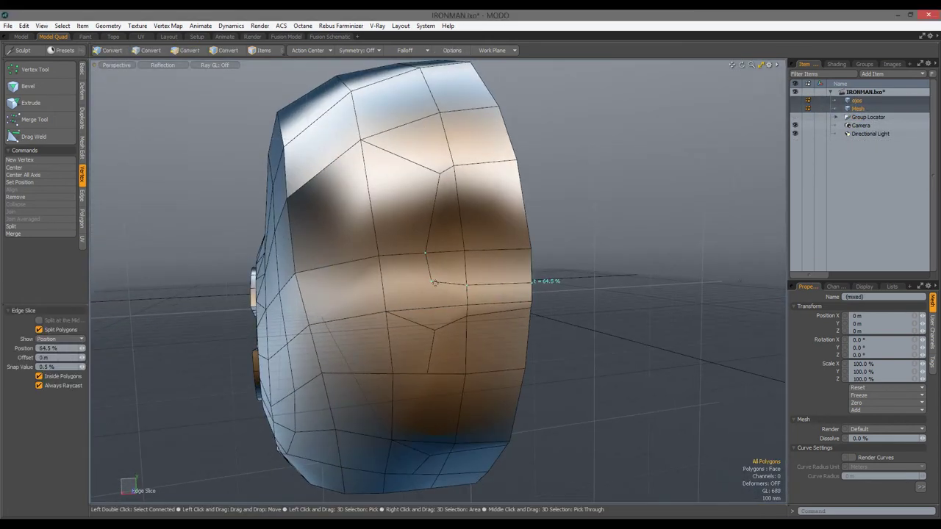
{"action": "left_click_drag", "start_coordinate": [396, 310], "coordinate": [416, 215], "text": "alt"}
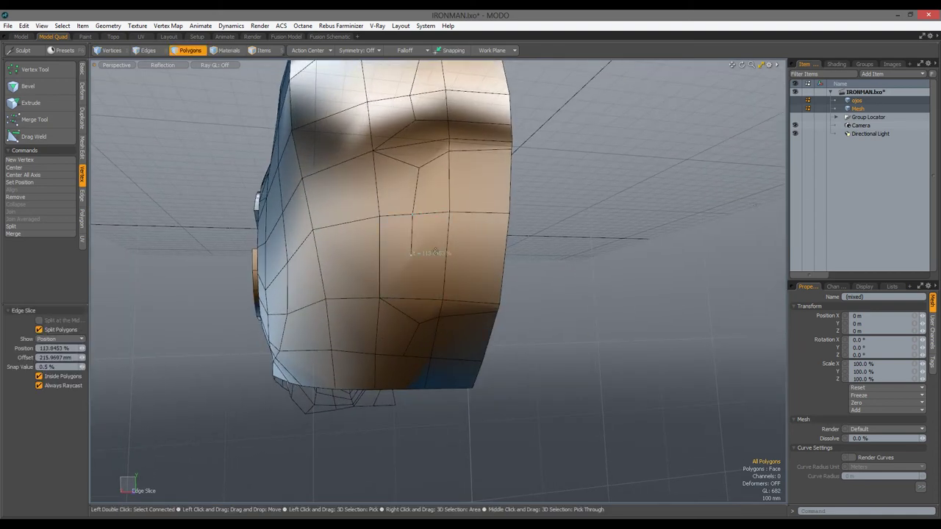
Edge-slice a line along the helmet's rear lower rim and delete the polygons beneath it to form a stepped bottom edge
{"action": "left_click_drag", "start_coordinate": [572, 305], "coordinate": [494, 291], "text": "alt"}
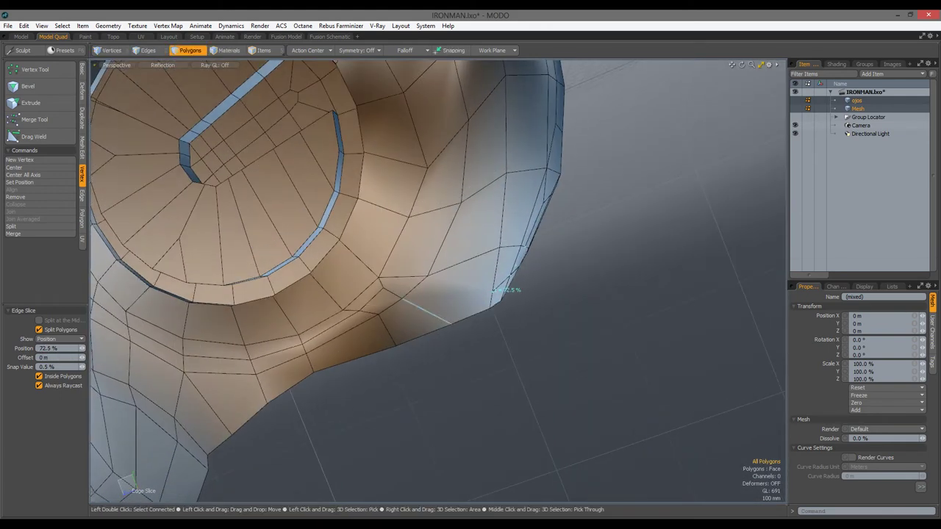
{"action": "left_click_drag", "start_coordinate": [441, 317], "coordinate": [447, 250], "text": "alt"}
{"action": "left_click_drag", "start_coordinate": [499, 361], "coordinate": [431, 345], "text": "alt"}
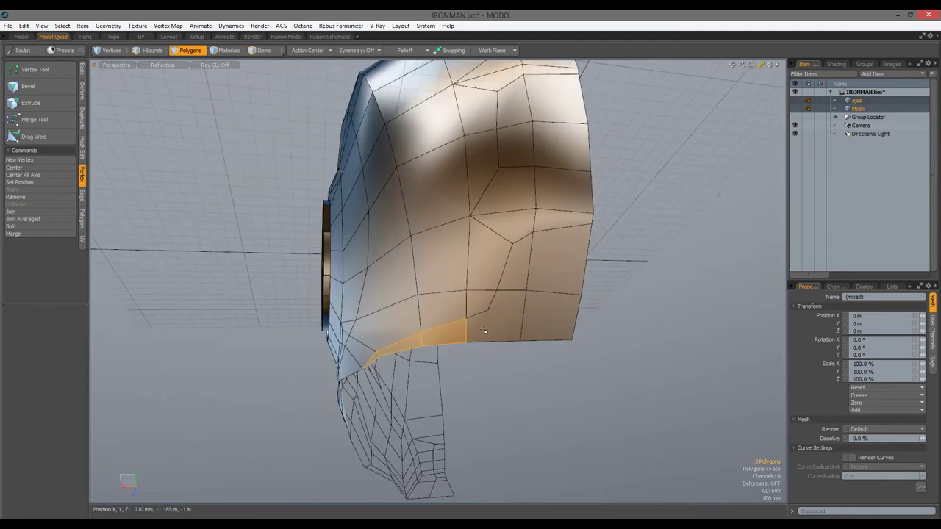
{"action": "left_click_drag", "start_coordinate": [592, 395], "coordinate": [455, 303], "text": "alt"}
{"action": "left_click_drag", "start_coordinate": [522, 260], "coordinate": [550, 314], "text": "alt"}
{"action": "left_click", "coordinate": [551, 314]}
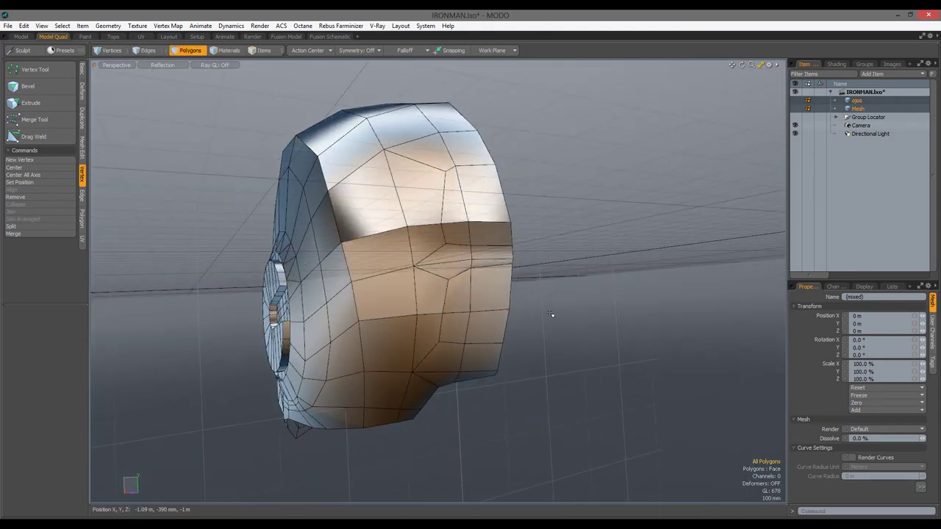
Isolate the back's middle panel and pull its four lower border edges away from the panel below, opening a gap along the seam
{"action": "key", "text": "shift+h"}
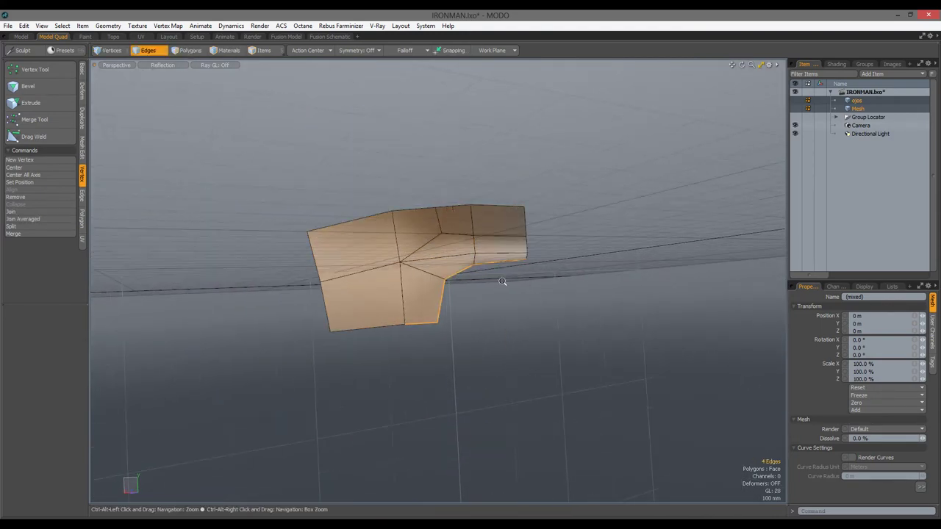
{"action": "left_click_drag", "start_coordinate": [501, 282], "coordinate": [457, 294], "text": "alt"}
{"action": "left_click", "coordinate": [515, 249]}
{"action": "left_click_drag", "start_coordinate": [515, 250], "coordinate": [384, 269], "text": "alt"}
{"action": "left_click", "coordinate": [544, 254]}
{"action": "key", "text": "u"}
{"action": "key", "text": "1"}
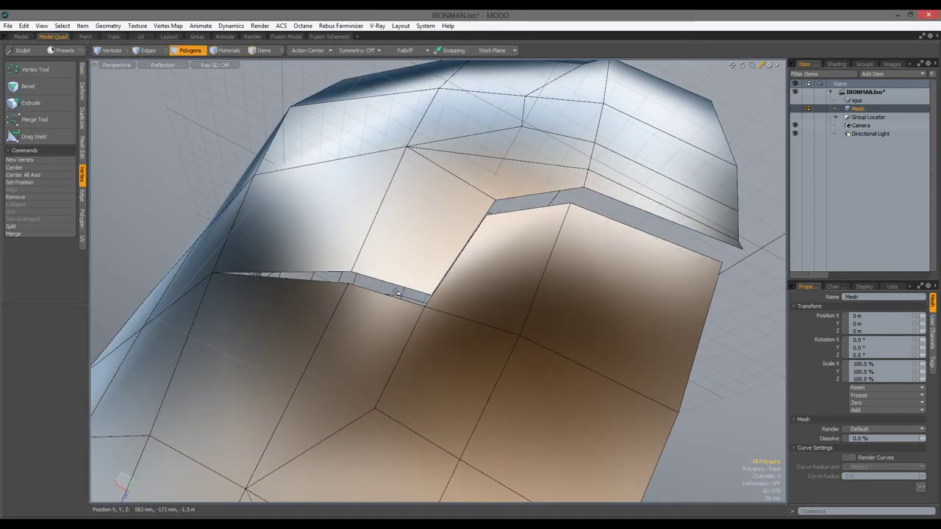
Bridge the facing border edges of the middle and lower back panels with one segment to close the seam gap
{"action": "key", "text": "2"}
{"action": "left_click", "coordinate": [396, 293]}
{"action": "left_click_drag", "start_coordinate": [397, 294], "coordinate": [579, 278], "text": "alt"}
{"action": "key", "text": "ctrl+b"}
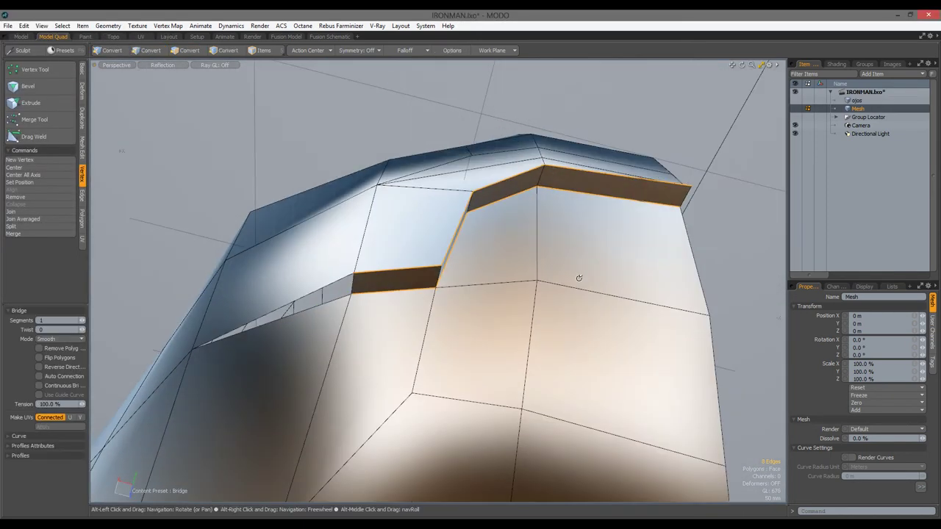
{"action": "key", "text": "space"}
Edge-slice the bridged seam strip lengthwise and fill the tapered gap at its outer end
{"action": "left_click_drag", "start_coordinate": [309, 294], "coordinate": [374, 257], "text": "alt"}
{"action": "key", "text": "alt+c"}
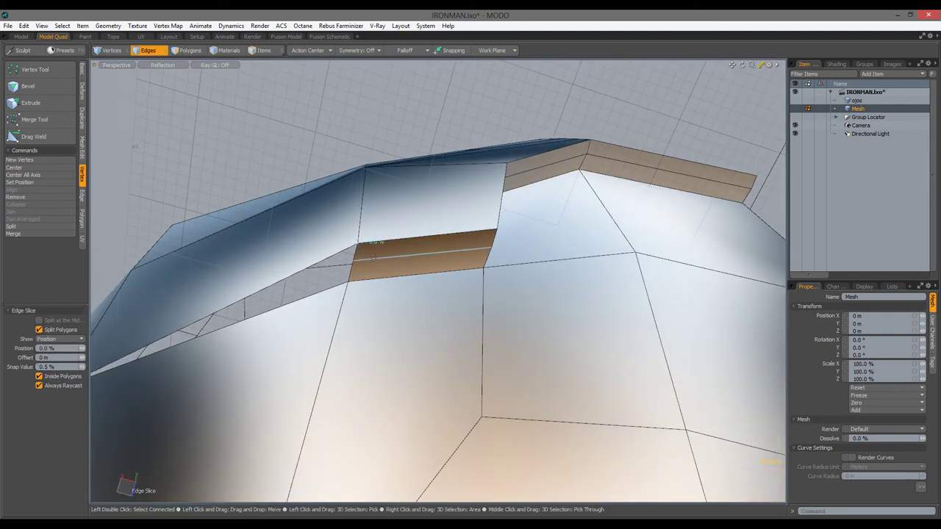
{"action": "key", "text": "space"}
{"action": "key", "text": "3"}
{"action": "key", "text": "1"}
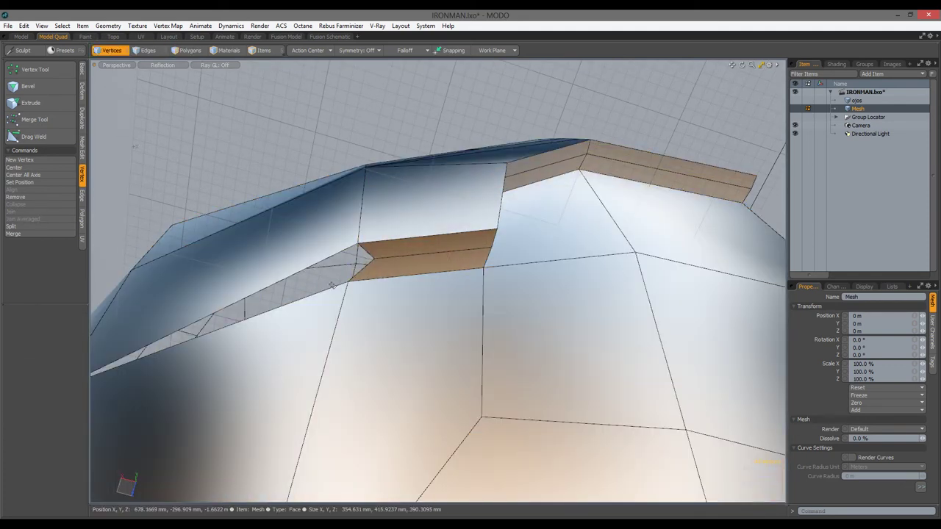
{"action": "scroll", "coordinate": [351, 316], "scroll_direction": "down", "scroll_amount": 5}
{"action": "left_click_drag", "start_coordinate": [351, 316], "coordinate": [380, 500], "text": "alt"}
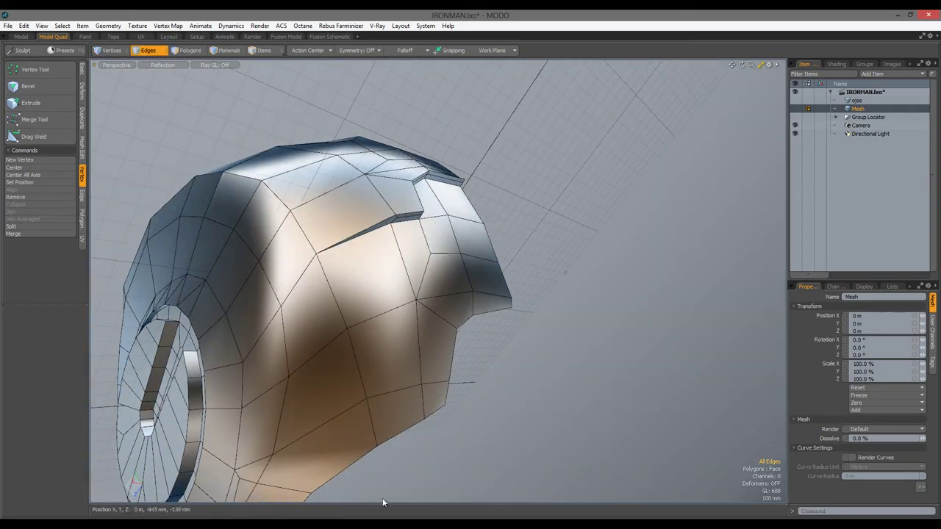
{"action": "key", "text": "alt+Tab"}
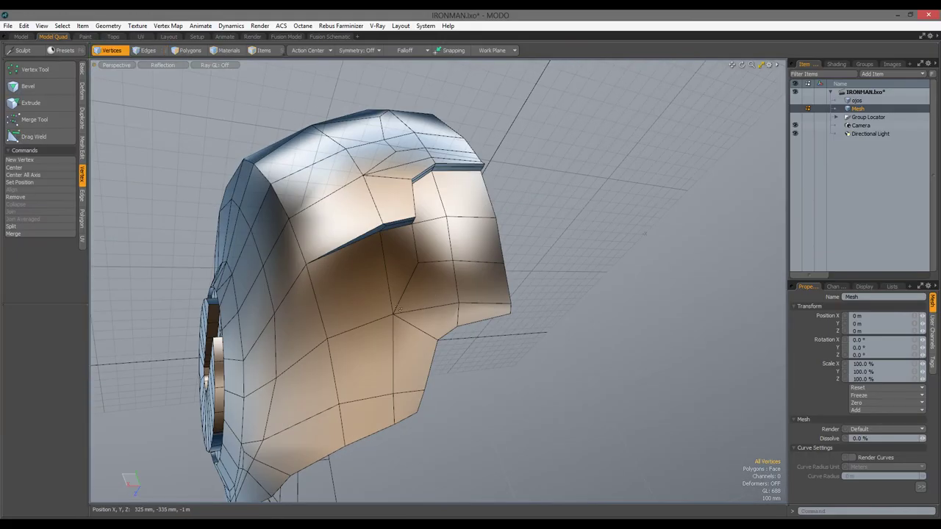
Cut the polygons of the back's upper panel and paste them into a new mesh item
{"action": "key", "text": "3"}
{"action": "left_click_drag", "start_coordinate": [397, 309], "coordinate": [431, 311], "text": "alt"}
{"action": "scroll", "coordinate": [431, 311], "scroll_direction": "up", "scroll_amount": 3}
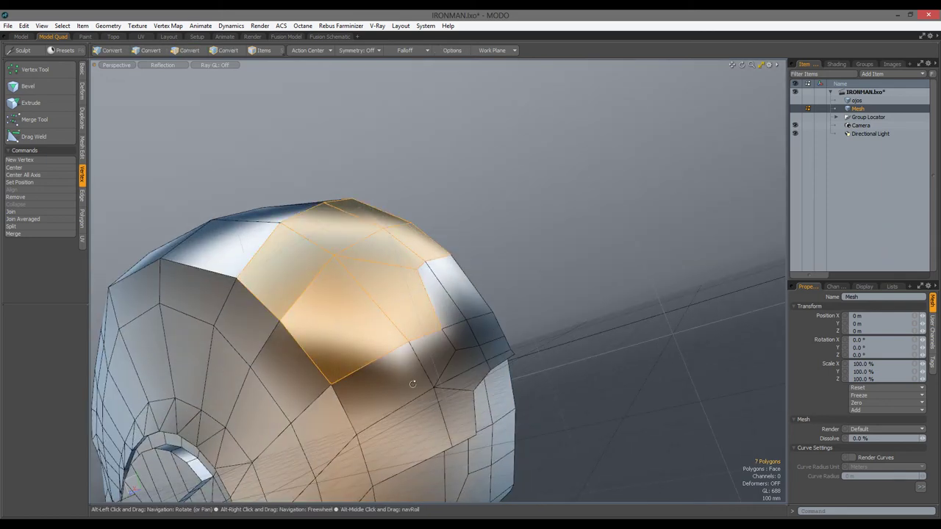
{"action": "left_click_drag", "start_coordinate": [412, 383], "coordinate": [676, 279], "text": "alt"}
{"action": "key", "text": "ctrl+x"}
{"action": "key", "text": "n"}
{"action": "key", "text": "ctrl+v"}
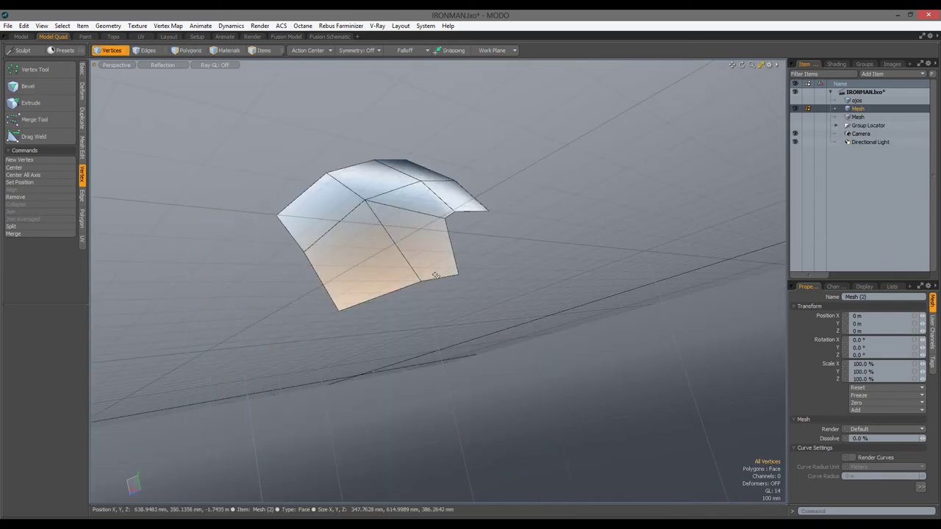
Move the upper panel's four lower border edges away from the seam and merge the panel back into the helmet mesh
{"action": "left_click_drag", "start_coordinate": [450, 213], "coordinate": [566, 218], "text": "alt"}
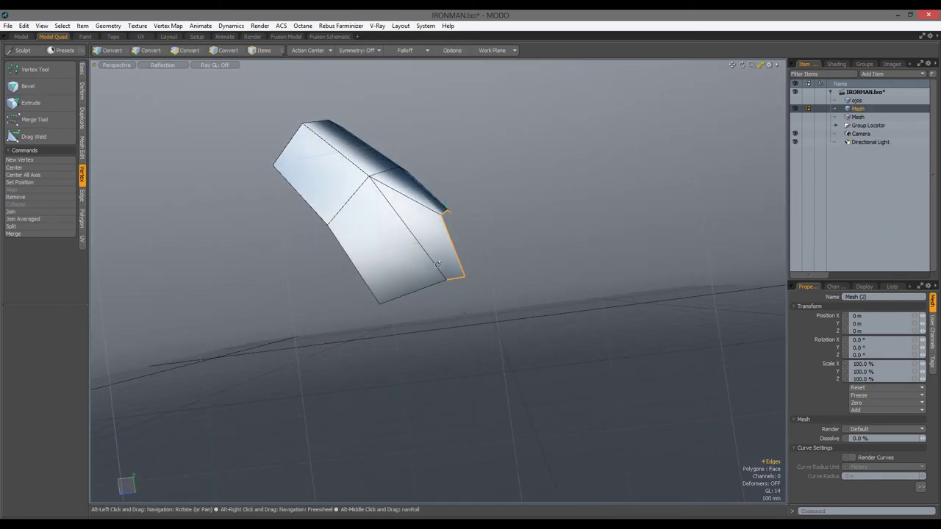
{"action": "left_click_drag", "start_coordinate": [440, 211], "coordinate": [499, 206], "text": "alt"}
{"action": "key", "text": "w"}
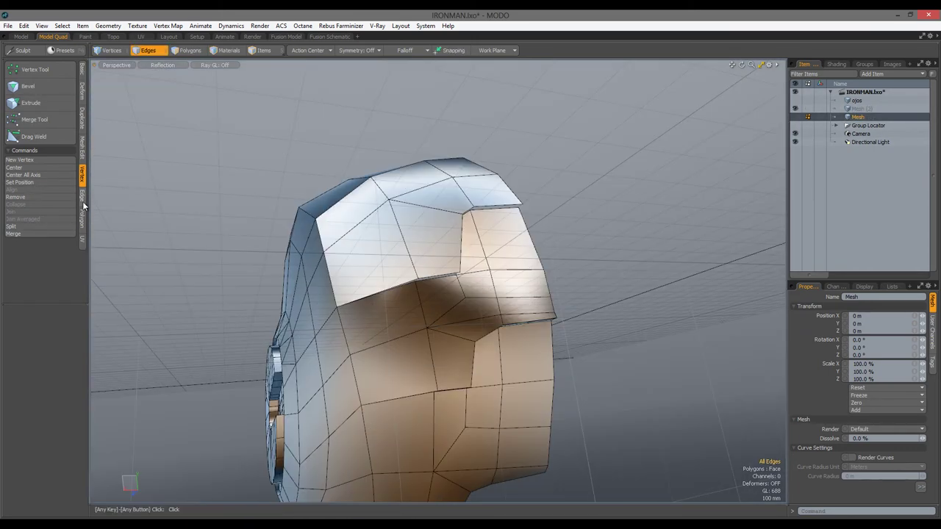
{"action": "left_click", "coordinate": [14, 234]}
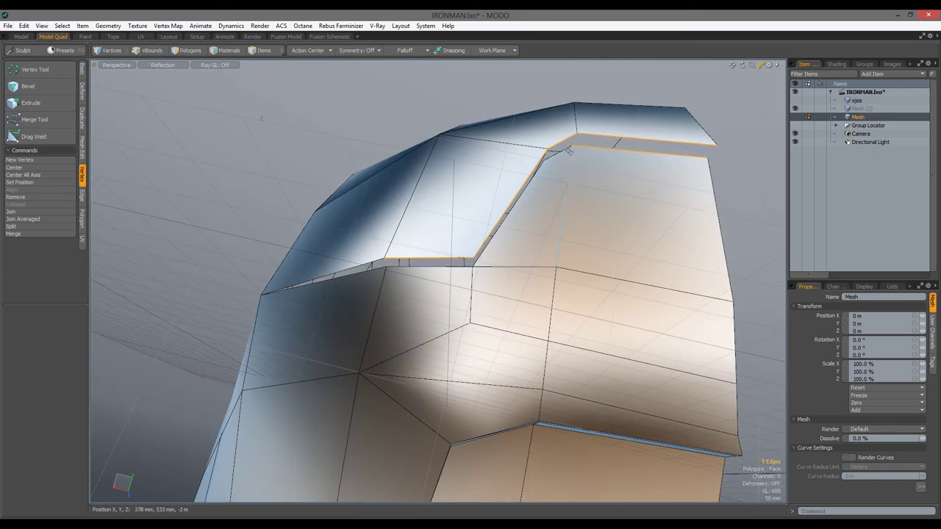
Bridge the seam gap between the upper and middle back panels
{"action": "right_click", "coordinate": [452, 284]}
{"action": "left_click", "coordinate": [519, 289]}
{"action": "left_click_drag", "start_coordinate": [518, 290], "coordinate": [371, 258], "text": "alt"}
{"action": "scroll", "coordinate": [331, 185], "scroll_direction": "down", "scroll_amount": 5}
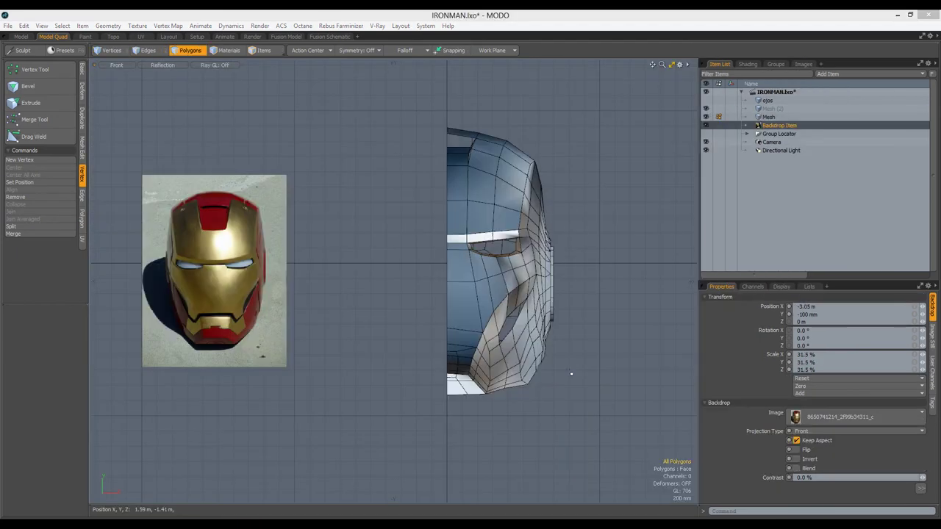
Select all vertices along the half helmet's centre line and align them on the symmetry plane with Set Position
{"action": "key", "text": "1"}
{"action": "left_click_drag", "start_coordinate": [422, 104], "coordinate": [451, 461]}
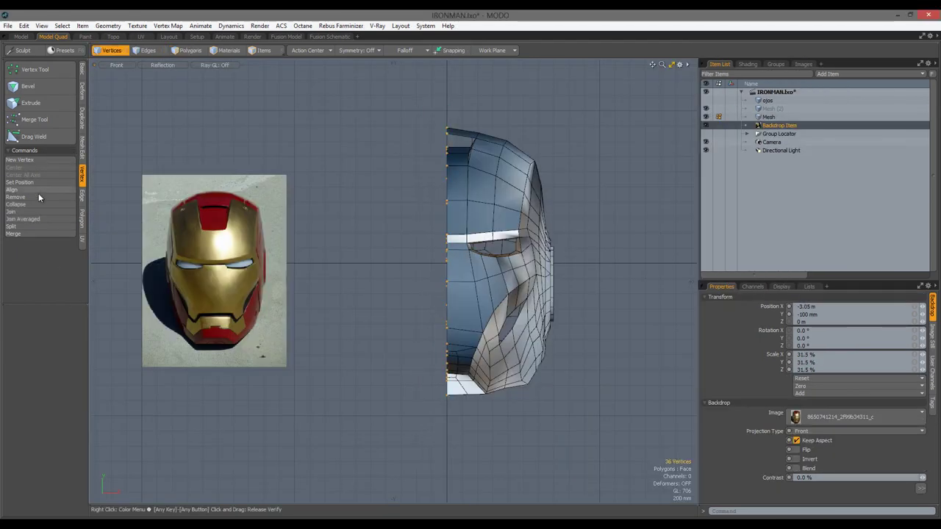
{"action": "left_click", "coordinate": [21, 181]}
{"action": "left_click", "coordinate": [883, 358]}
Mirror the half helmet across the X axis
{"action": "left_click", "coordinate": [82, 118]}
{"action": "left_click", "coordinate": [28, 86]}
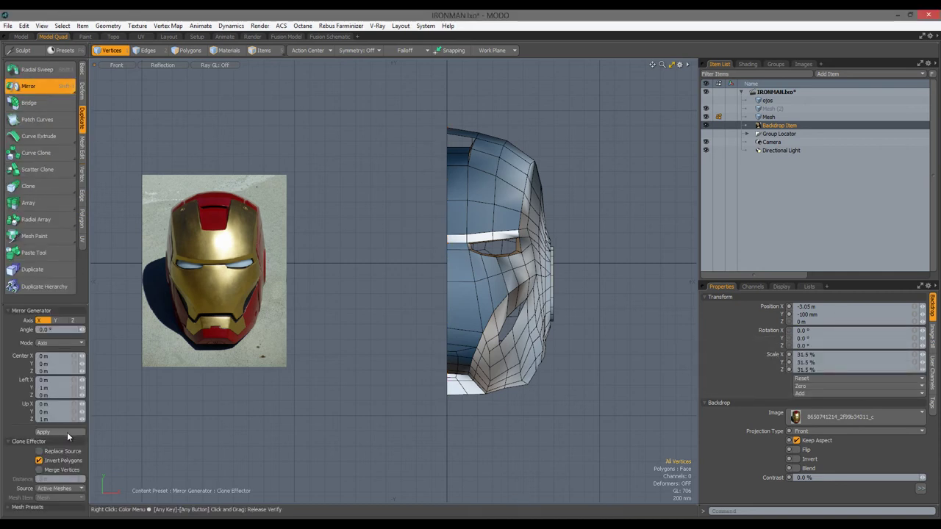
{"action": "key", "text": "space"}
Run Mesh Cleanup on the mirrored helmet with all options enabled and turn on X symmetry
{"action": "left_click", "coordinate": [108, 26]}
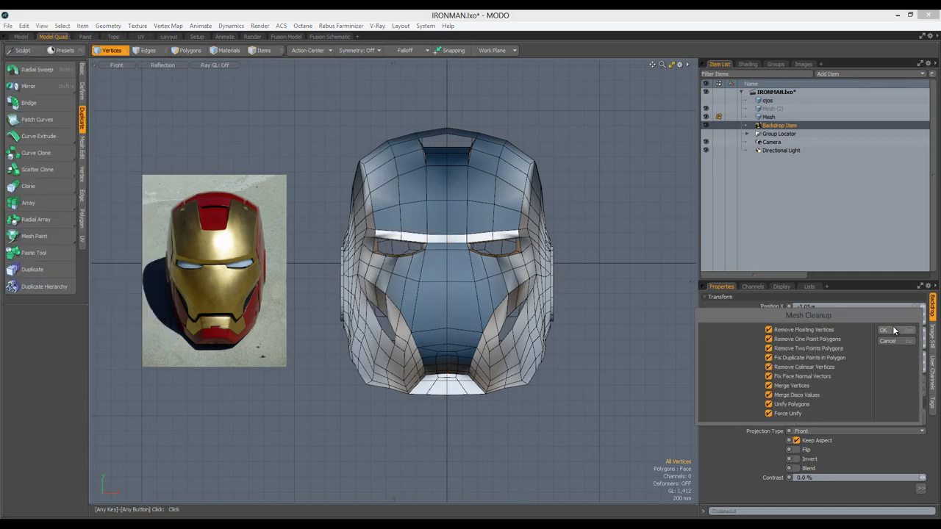
{"action": "left_click", "coordinate": [373, 51]}
{"action": "scroll", "coordinate": [451, 358], "scroll_direction": "up", "scroll_amount": 5}
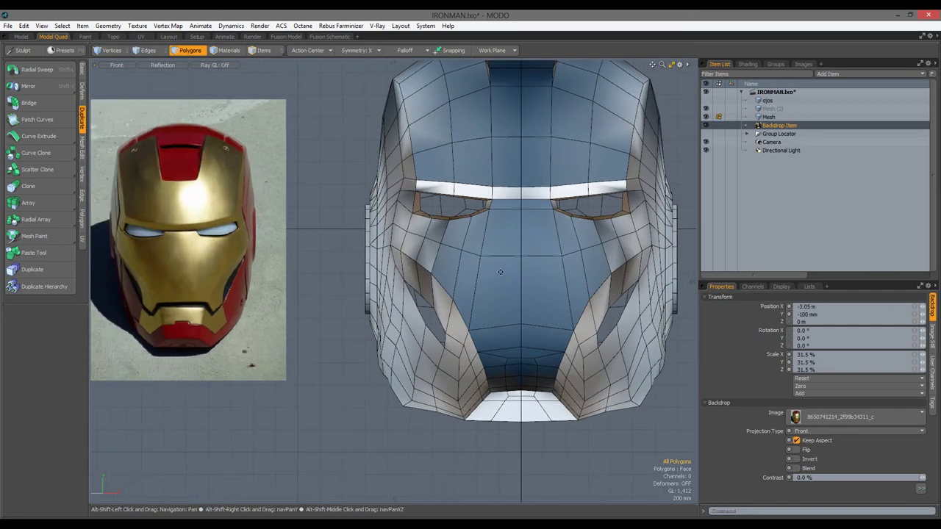
Assign a pure red material named rojo to the whole helmet and set the viewport shading to Advanced OpenGL
{"action": "scroll", "coordinate": [451, 358], "scroll_direction": "down", "scroll_amount": 4}
{"action": "double_click", "coordinate": [451, 358]}
{"action": "key", "text": "m"}
{"action": "left_click", "coordinate": [775, 355]}
{"action": "left_click", "coordinate": [714, 384]}
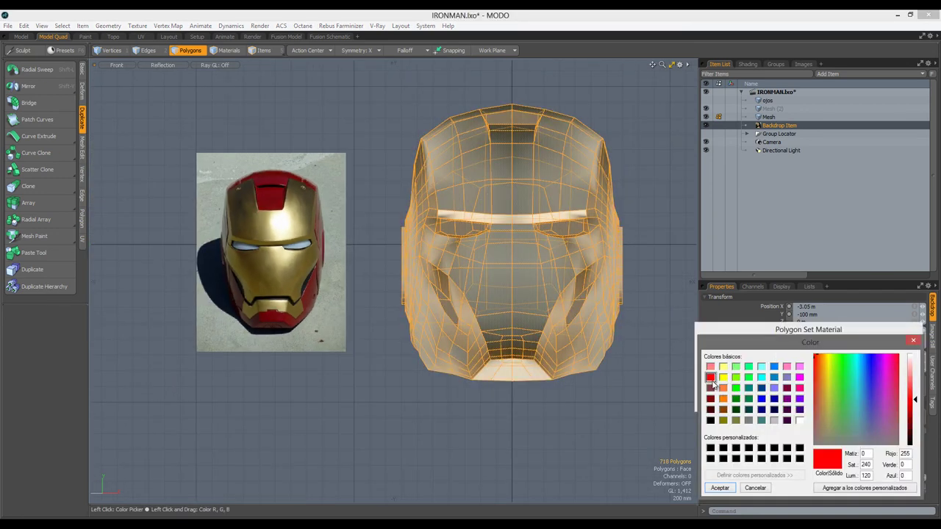
{"action": "left_click", "coordinate": [729, 488]}
{"action": "left_click", "coordinate": [883, 344]}
{"action": "left_click", "coordinate": [162, 64]}
{"action": "left_click", "coordinate": [167, 110]}
Select the faceplate polygons on the forehead, around the eyes, cheeks and upper mouth to match the gold area of the reference
{"action": "left_click_drag", "start_coordinate": [464, 195], "coordinate": [434, 199], "text": "alt+shift"}
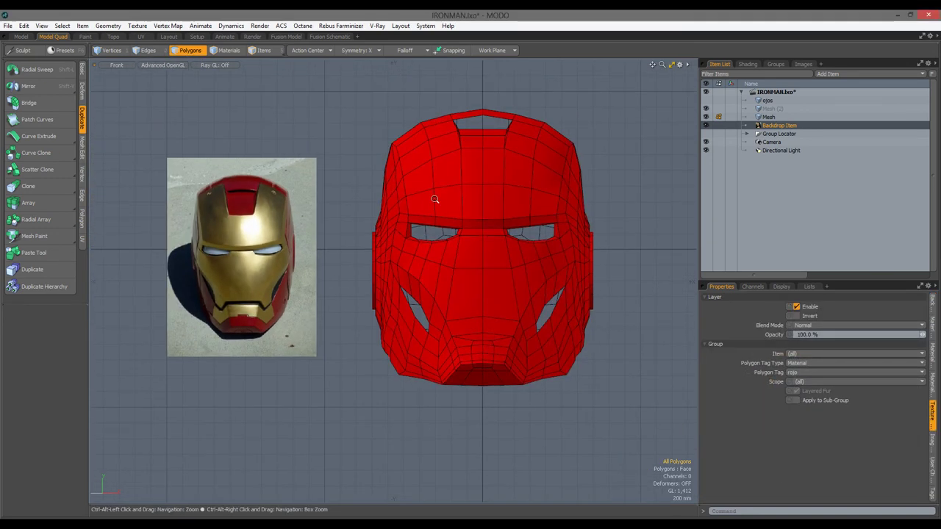
{"action": "mouse_move", "coordinate": [448, 146]}
{"action": "left_mouse_down", "text": "shift"}
{"action": "mouse_move", "coordinate": [472, 192]}
{"action": "mouse_move", "coordinate": [423, 193]}
{"action": "left_mouse_up", "text": "shift"}
{"action": "scroll", "coordinate": [430, 214], "scroll_direction": "up", "scroll_amount": 3}
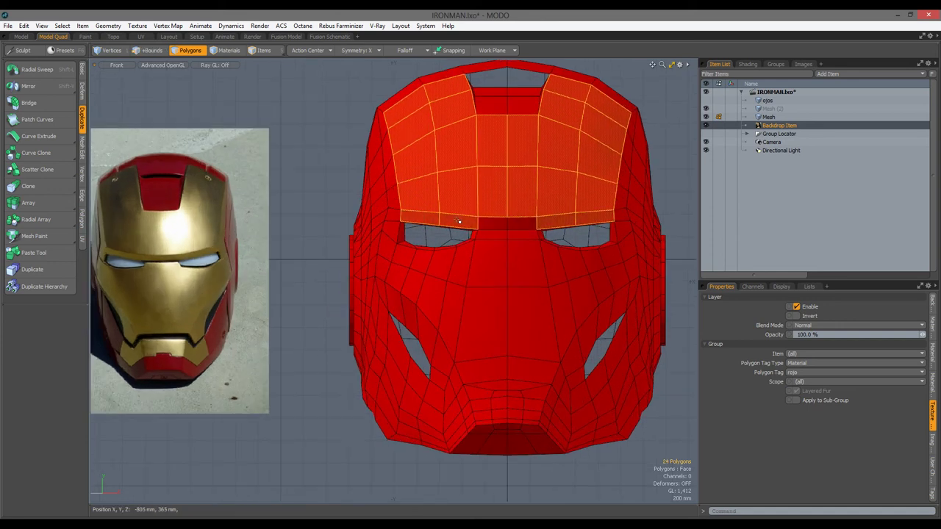
{"action": "mouse_move", "coordinate": [500, 224]}
{"action": "left_mouse_down", "text": "shift"}
{"action": "mouse_move", "coordinate": [441, 264]}
{"action": "mouse_move", "coordinate": [402, 243]}
{"action": "mouse_move", "coordinate": [467, 244]}
{"action": "mouse_move", "coordinate": [464, 230]}
{"action": "mouse_move", "coordinate": [422, 232]}
{"action": "mouse_move", "coordinate": [529, 354]}
{"action": "left_mouse_up", "text": "shift"}
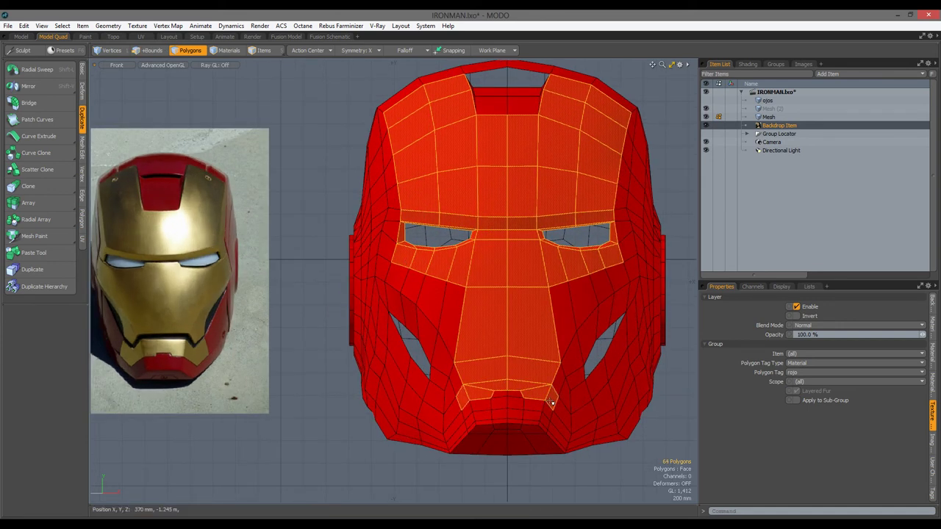
{"action": "left_click_drag", "start_coordinate": [631, 289], "coordinate": [572, 363], "text": "shift"}
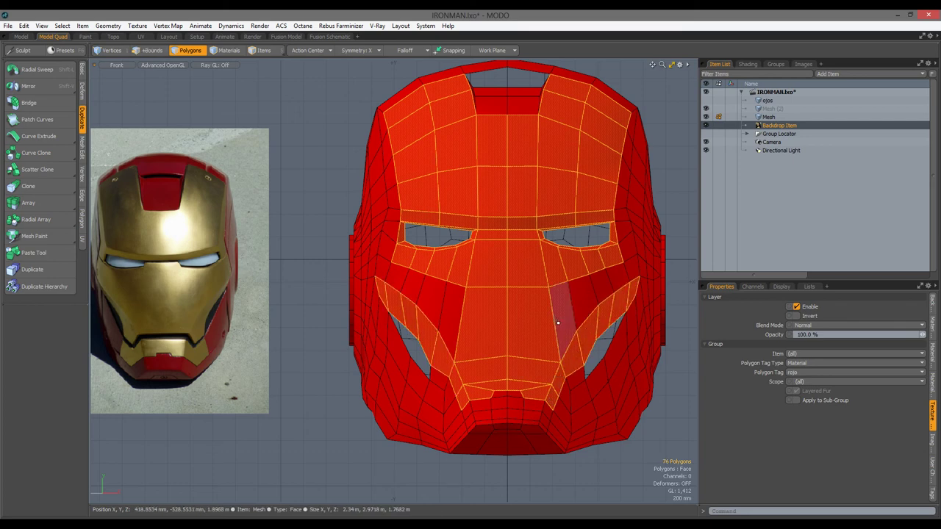
{"action": "left_click_drag", "start_coordinate": [557, 322], "coordinate": [623, 278], "text": "shift"}
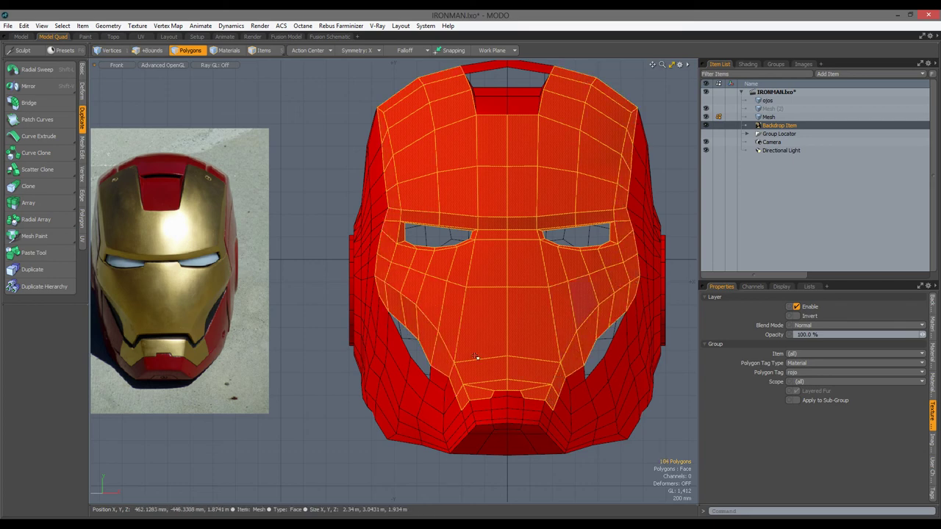
{"action": "left_click_drag", "start_coordinate": [476, 356], "coordinate": [416, 318], "text": "alt"}
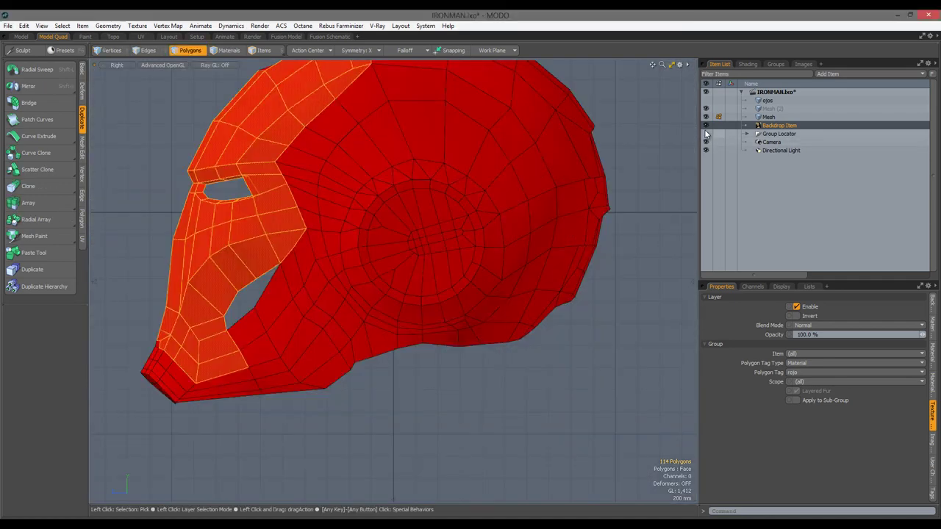
Check the faceplate selection from the side by toggling the reference images and wireframe shading, returning to Advanced OpenGL
{"action": "left_click", "coordinate": [706, 126]}
{"action": "left_click", "coordinate": [163, 65]}
{"action": "left_click", "coordinate": [163, 88]}
{"action": "left_click", "coordinate": [704, 133]}
{"action": "left_click", "coordinate": [162, 65]}
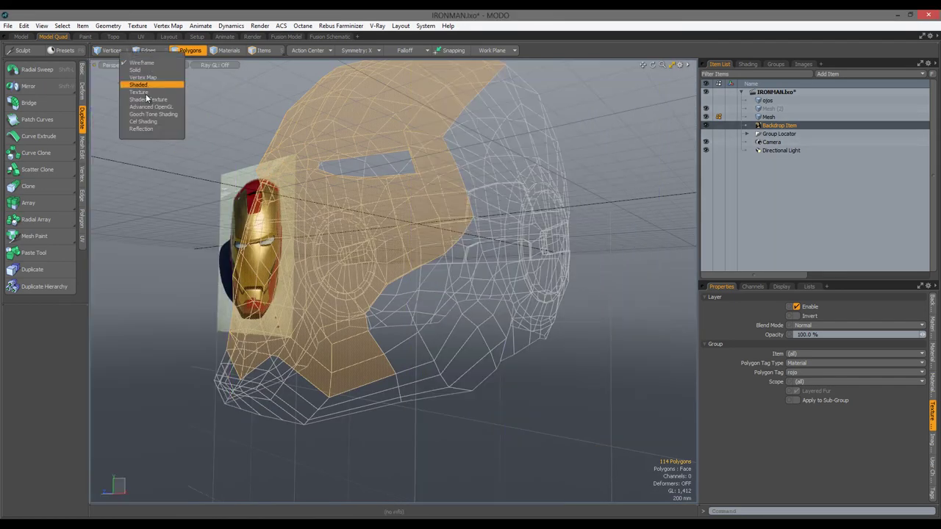
{"action": "left_click", "coordinate": [139, 70]}
Assign a pure yellow material to the selected faceplate polygons
{"action": "key", "text": "m"}
{"action": "left_click", "coordinate": [816, 354]}
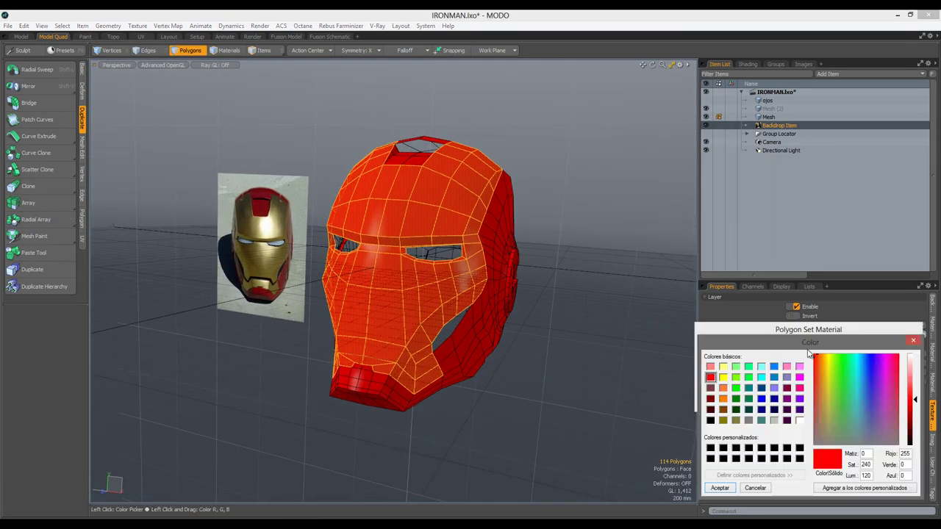
{"action": "left_click", "coordinate": [724, 379]}
{"action": "left_click", "coordinate": [726, 491]}
{"action": "left_click", "coordinate": [883, 344]}
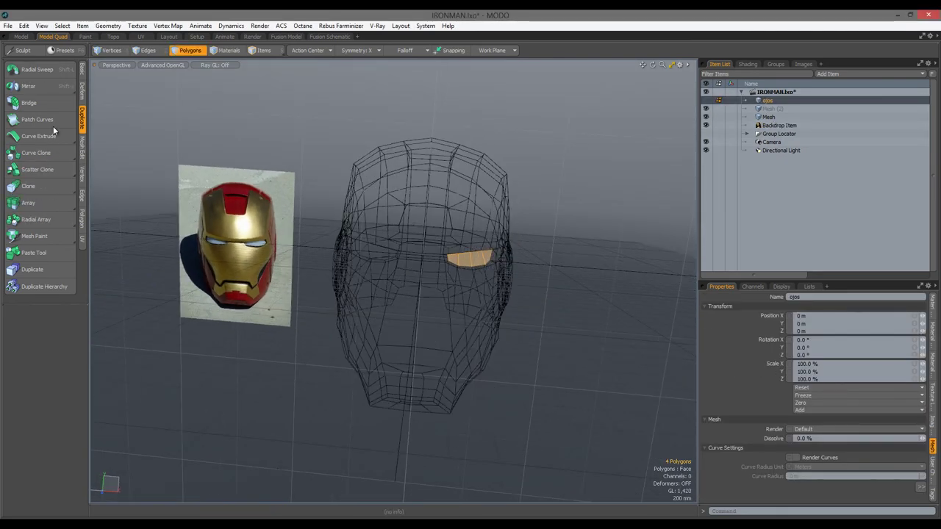
Mirror the eye polygons of the ojos mesh across X and assign both eyes a pale material named ojos
{"action": "key", "text": "shift+v"}
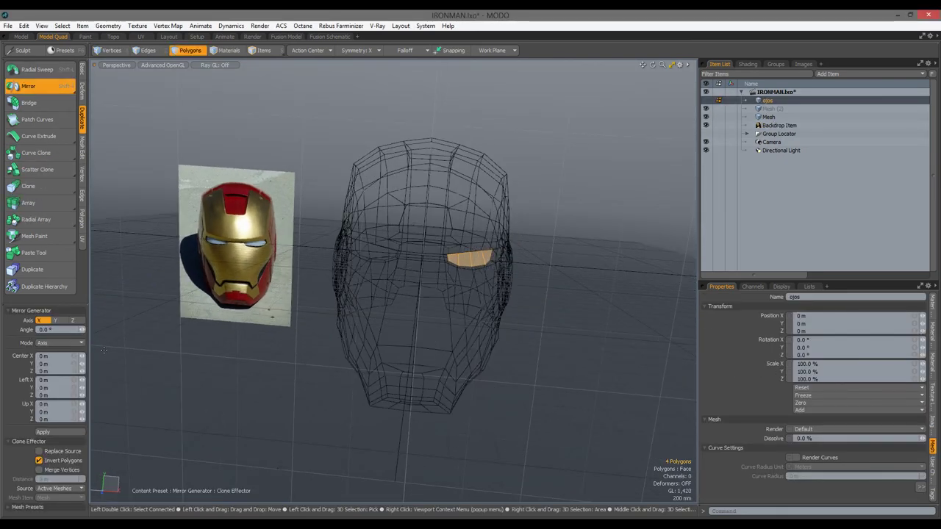
{"action": "key", "text": "space"}
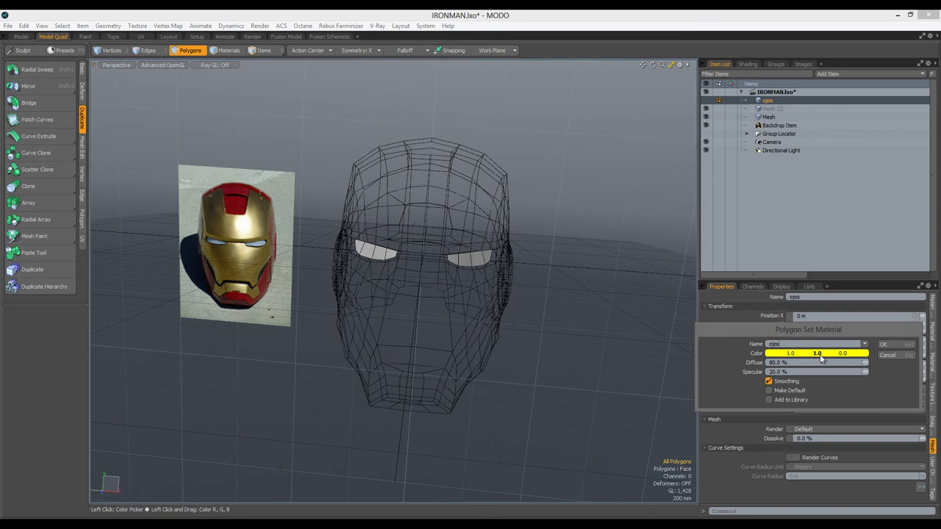
{"action": "left_click", "coordinate": [817, 354]}
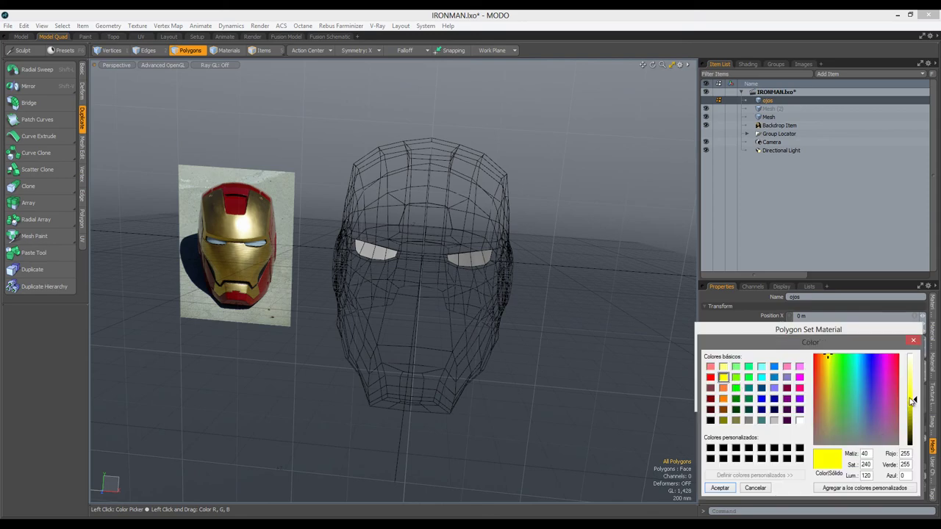
{"action": "left_click", "coordinate": [827, 414]}
{"action": "left_click", "coordinate": [726, 491]}
{"action": "left_click", "coordinate": [883, 344]}
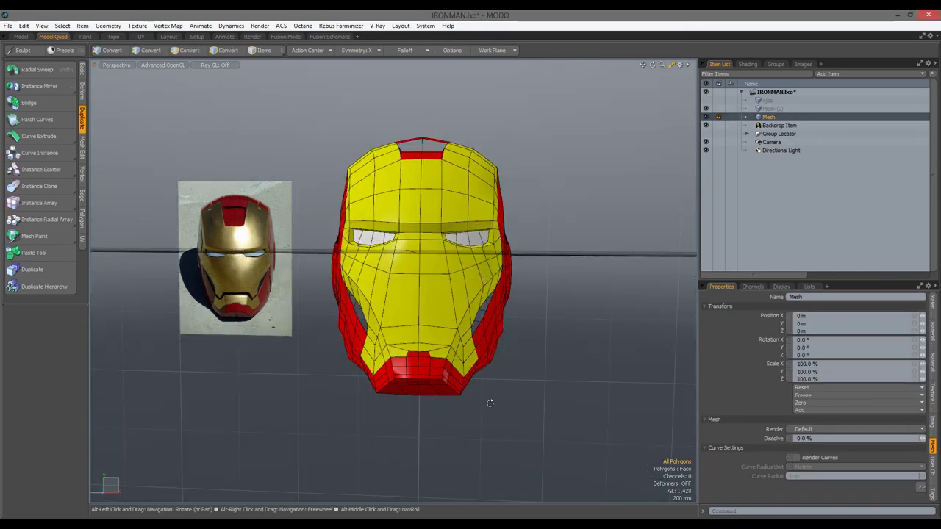